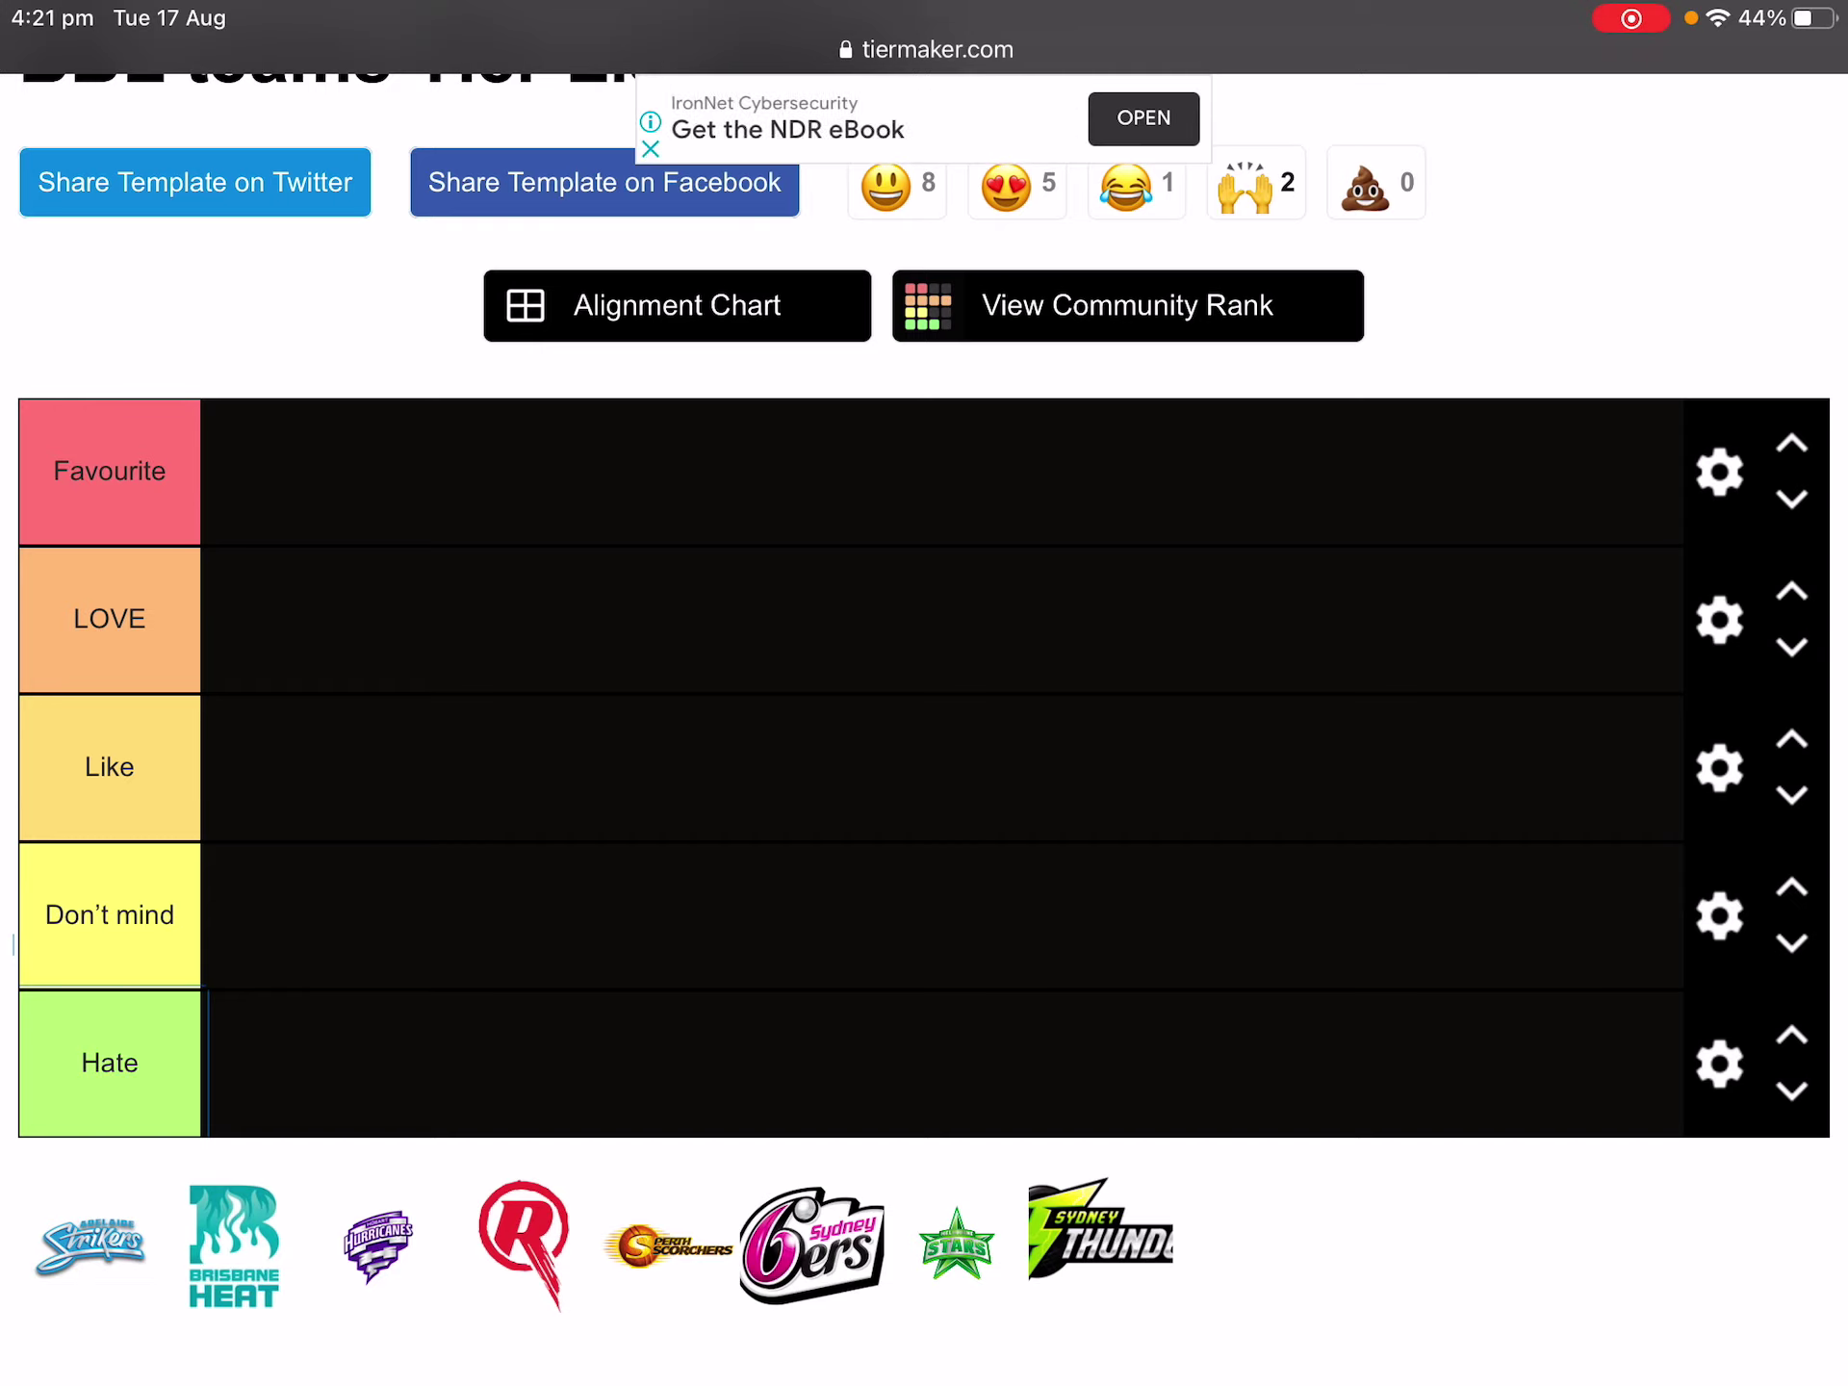
# Place the Strikers in Hate, Heat and Renegades in Don't mind, and Hurricanes in Favourite.
pyautogui.moveTo(92, 1247)
pyautogui.mouseDown()
pyautogui.moveTo(90, 1072)
pyautogui.moveTo(241, 1059)
pyautogui.mouseUp()
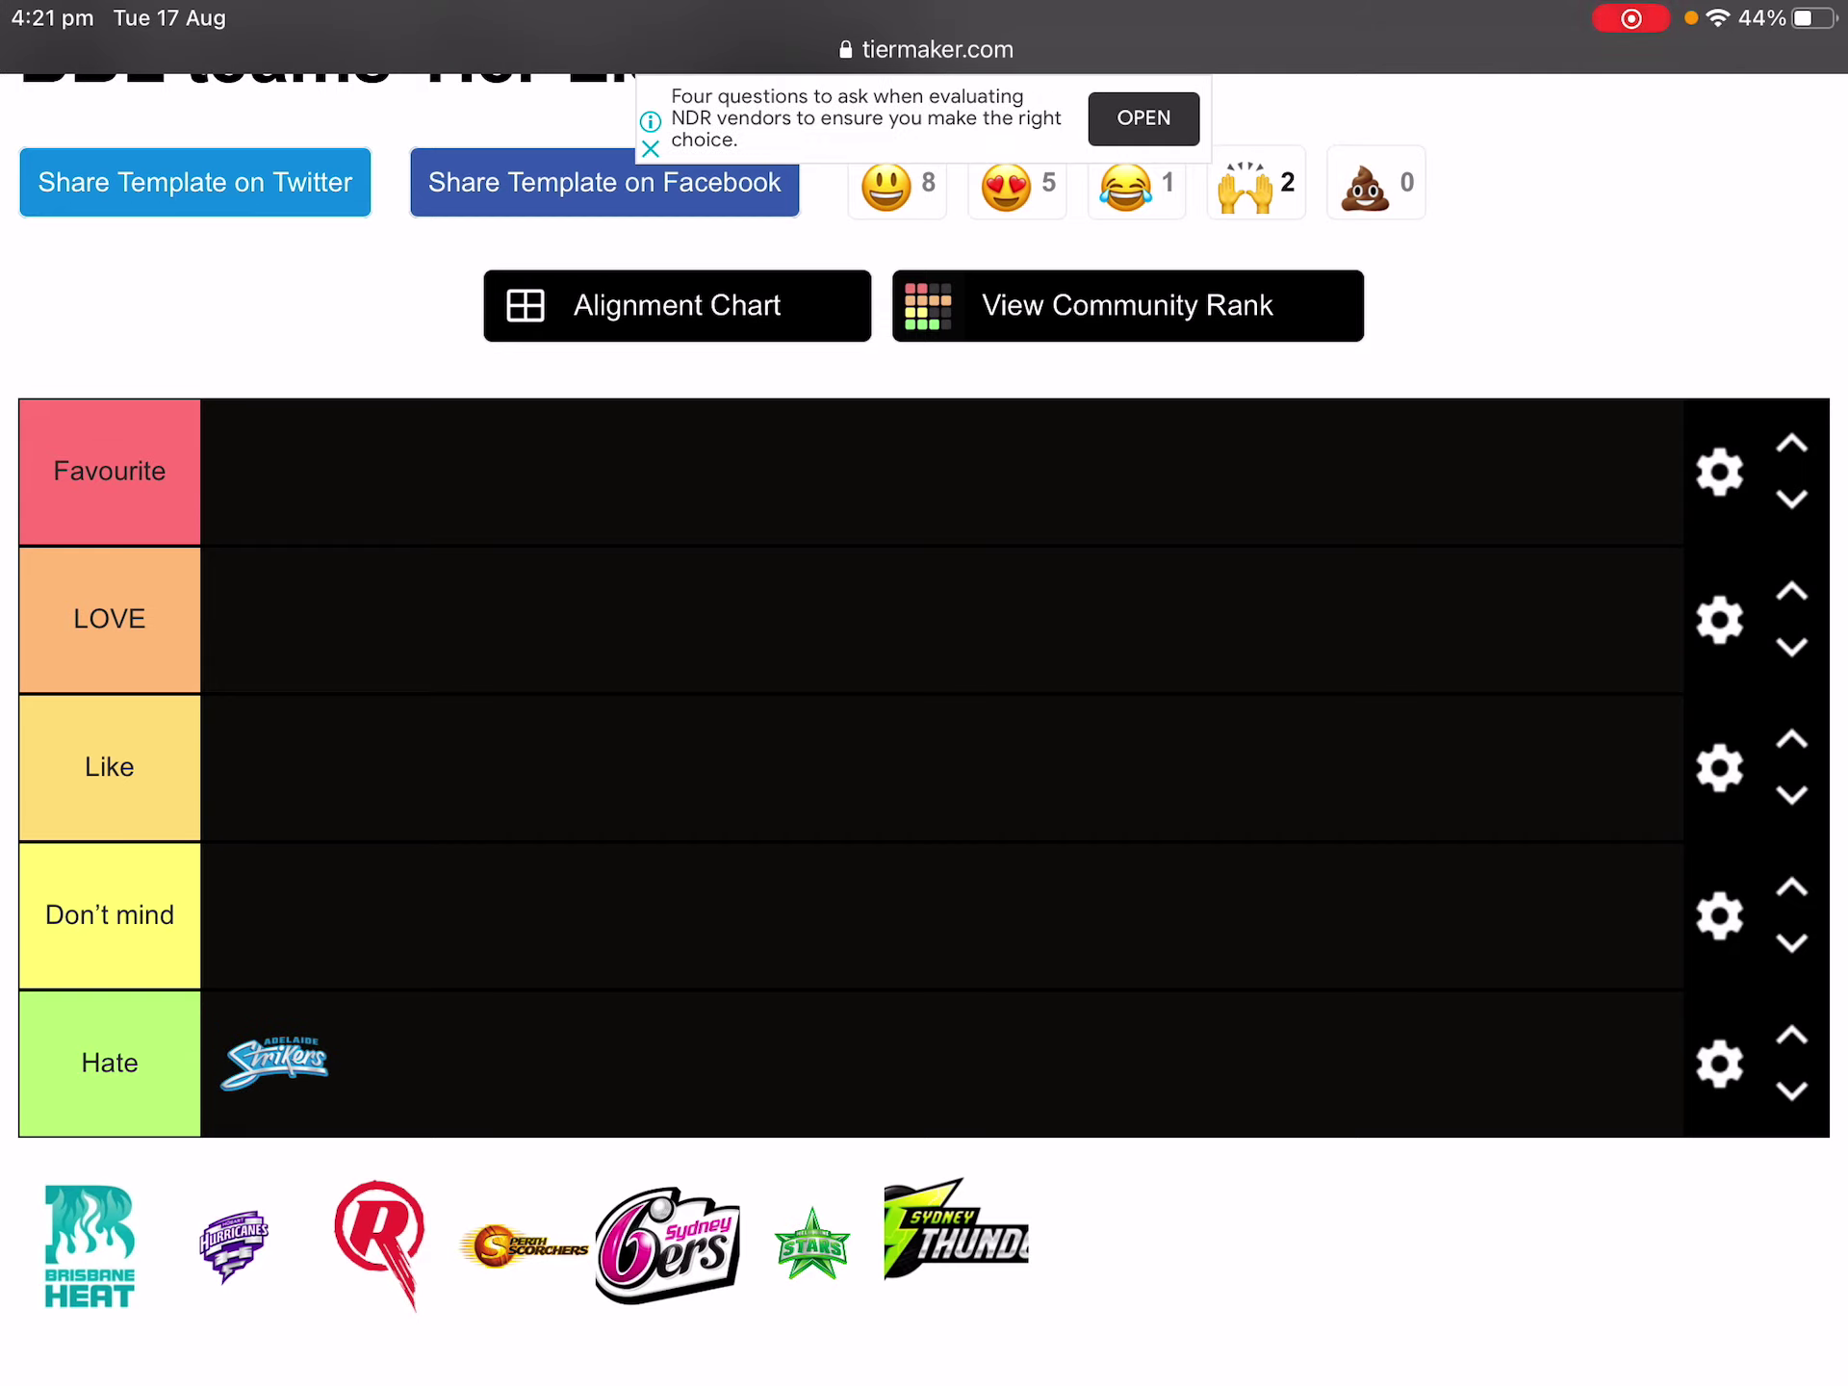
pyautogui.moveTo(89, 1246)
pyautogui.mouseDown()
pyautogui.moveTo(128, 919)
pyautogui.moveTo(274, 914)
pyautogui.mouseUp()
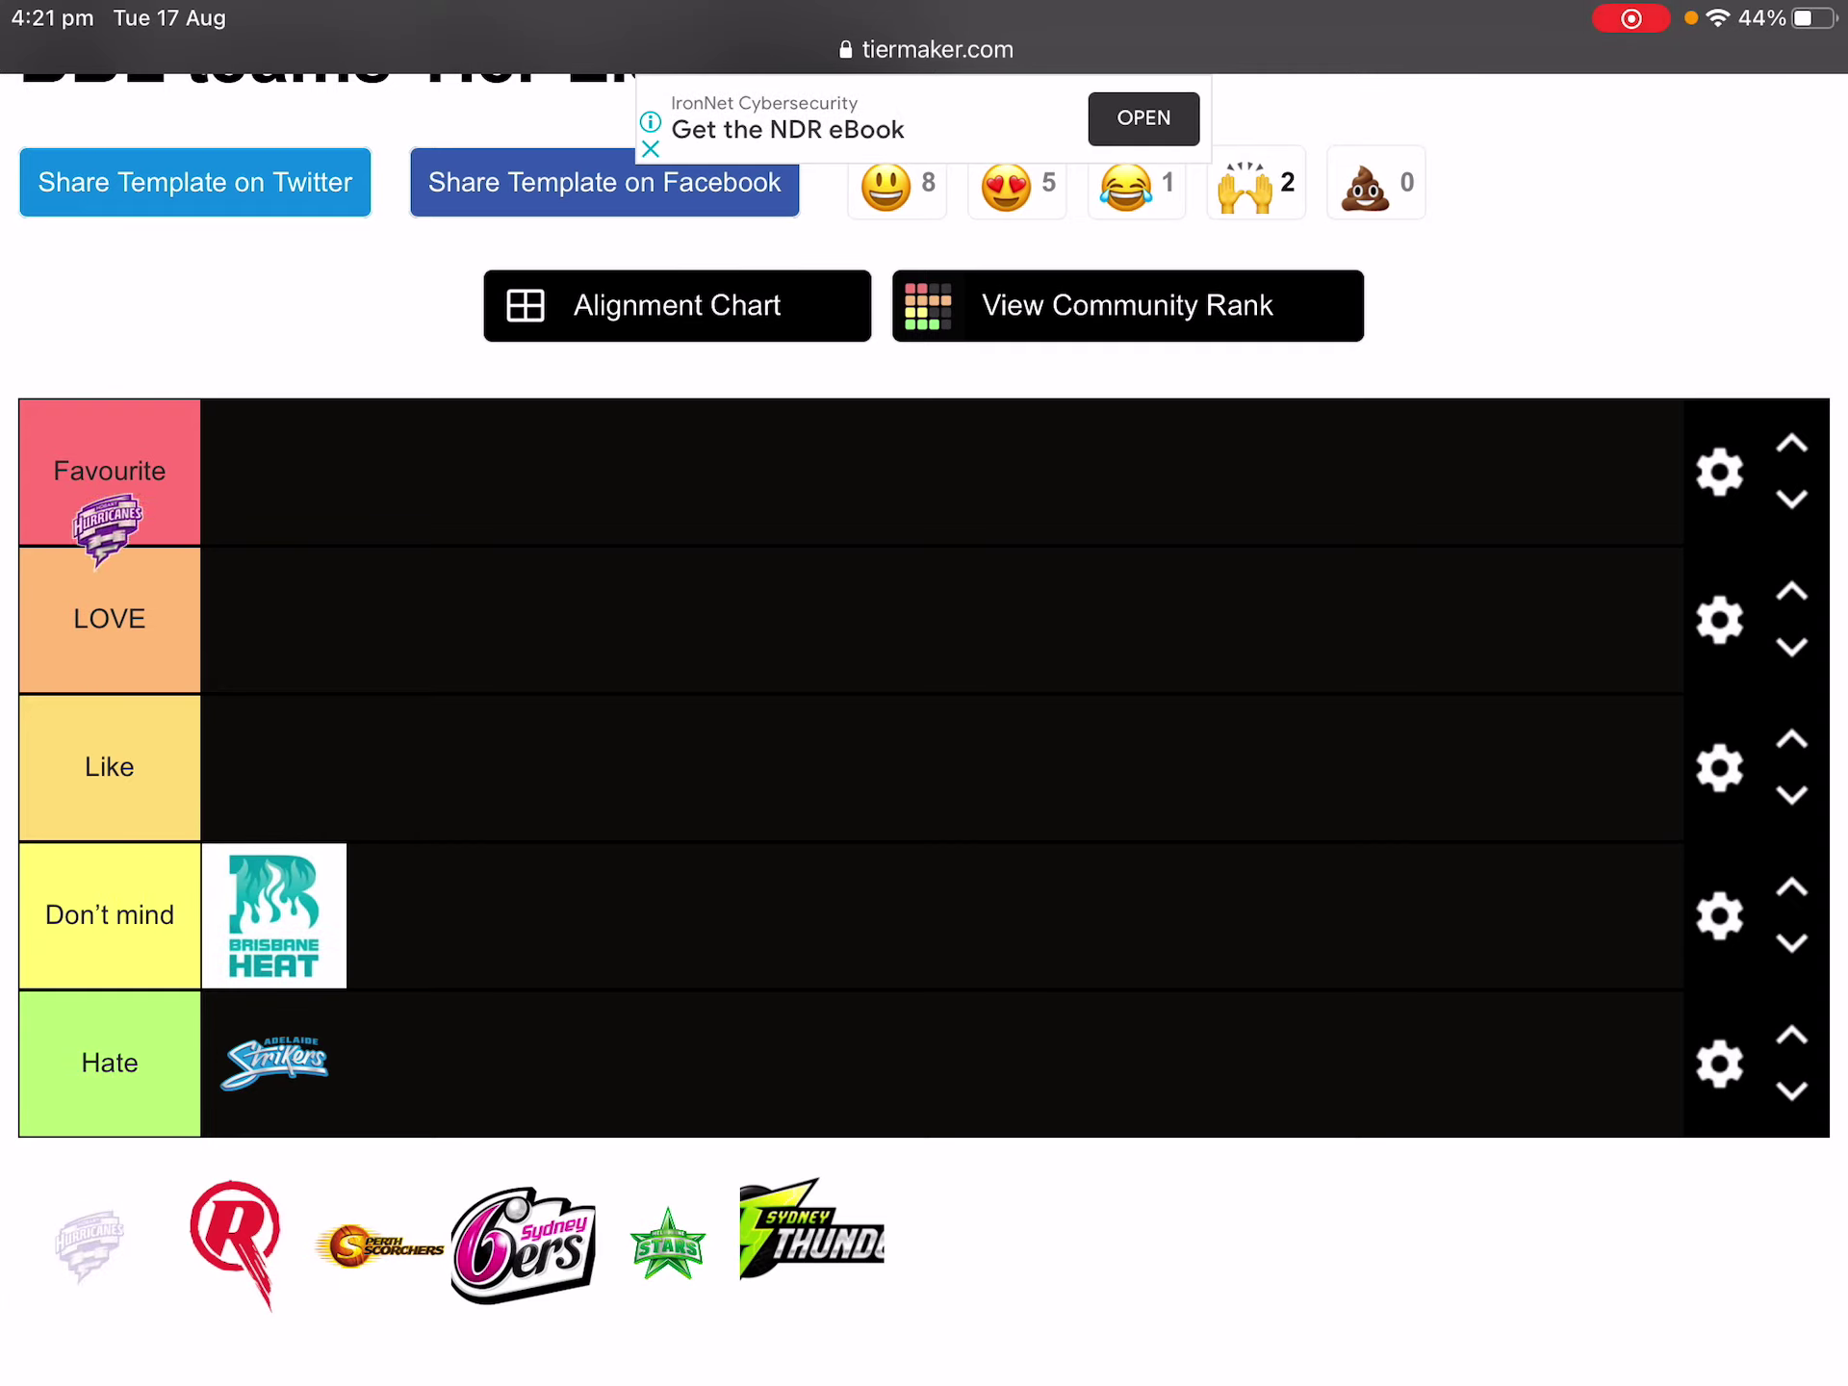
pyautogui.moveTo(112, 534); pyautogui.dragTo(203, 429)
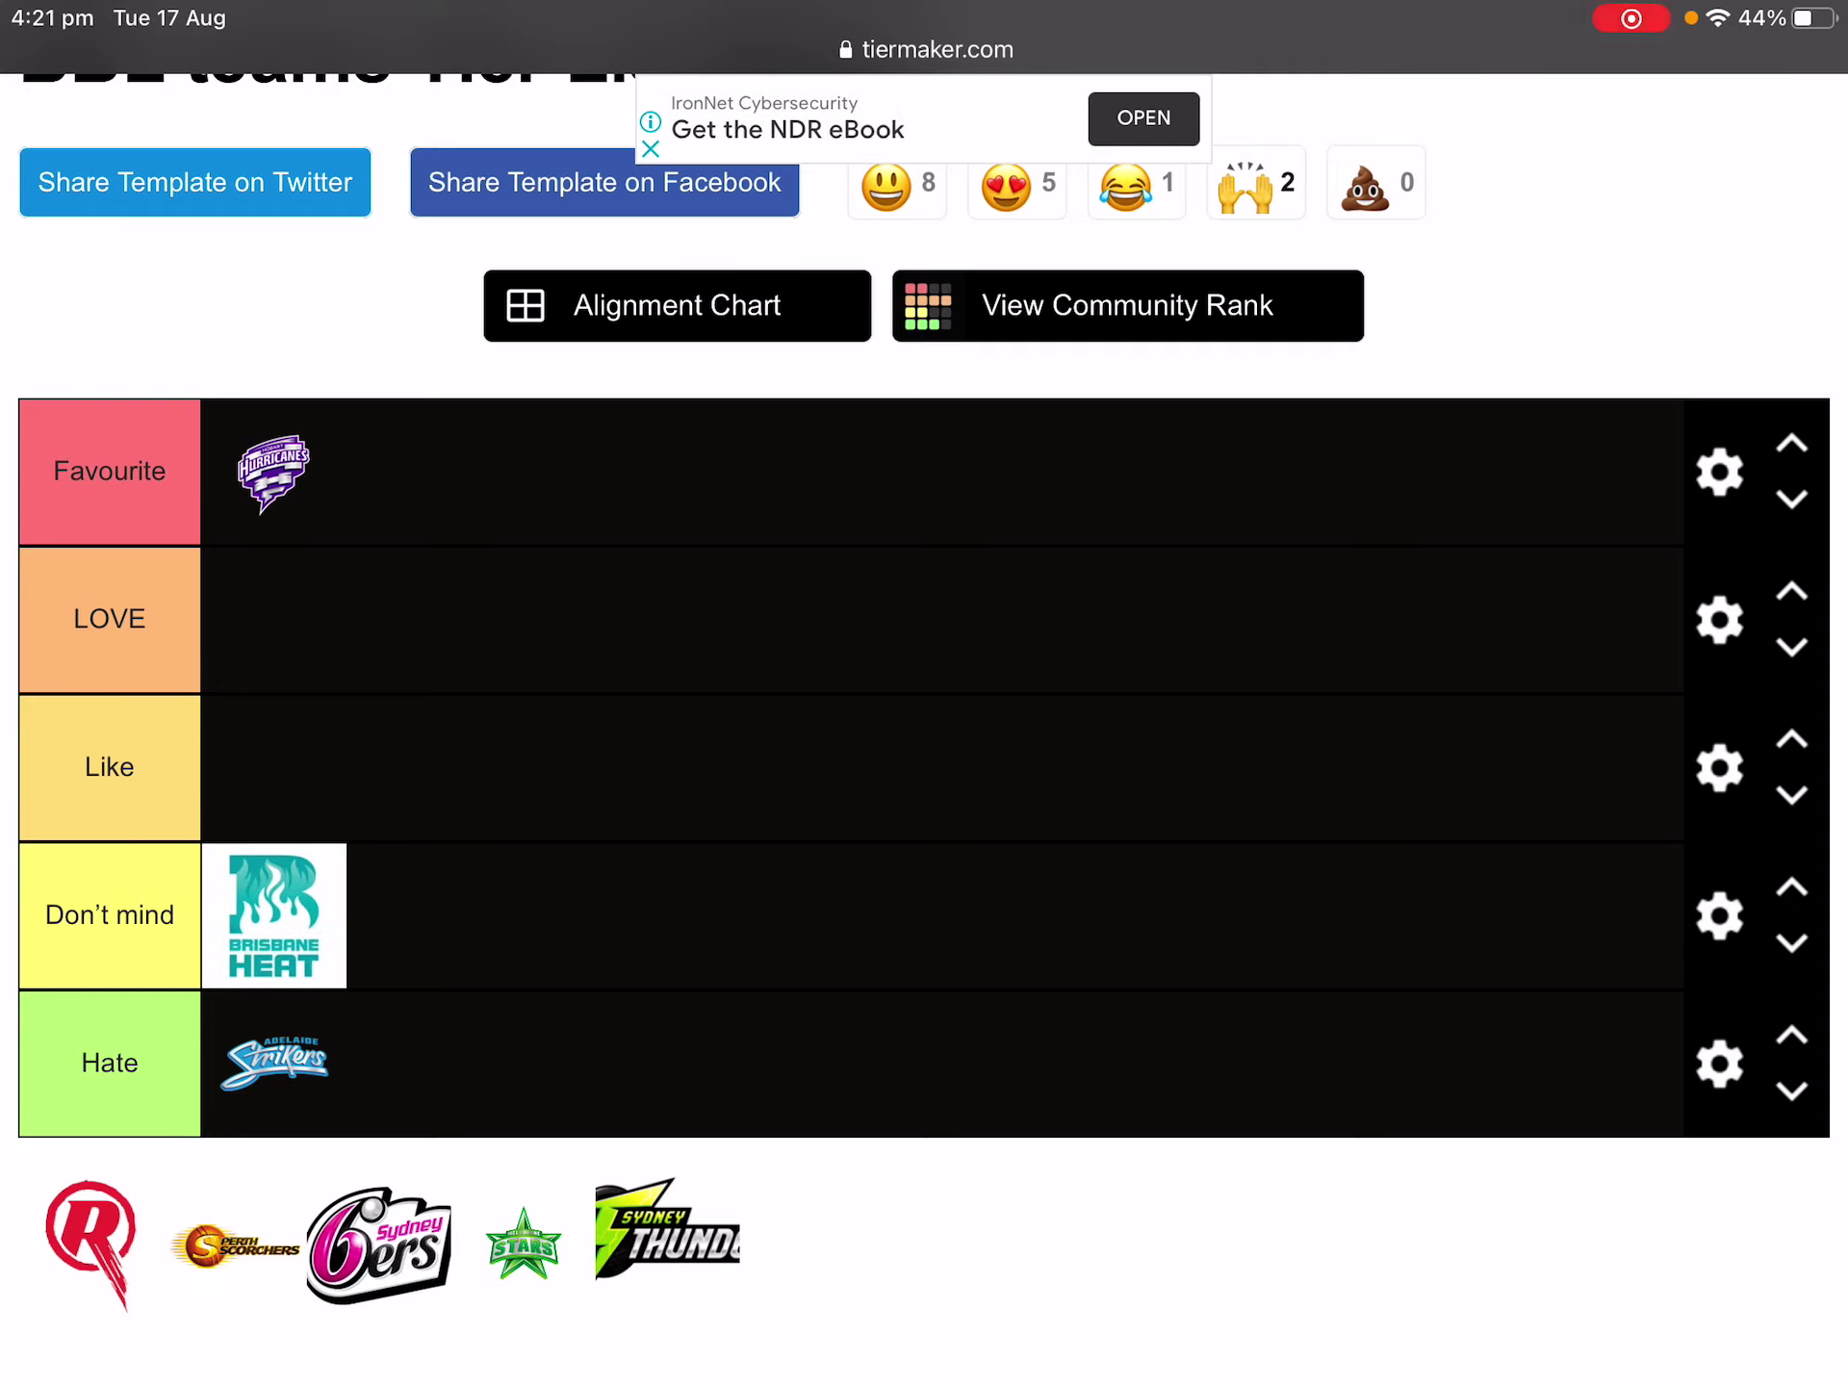
pyautogui.moveTo(89, 1246)
pyautogui.mouseDown()
pyautogui.moveTo(375, 895)
pyautogui.moveTo(419, 915)
pyautogui.mouseUp()
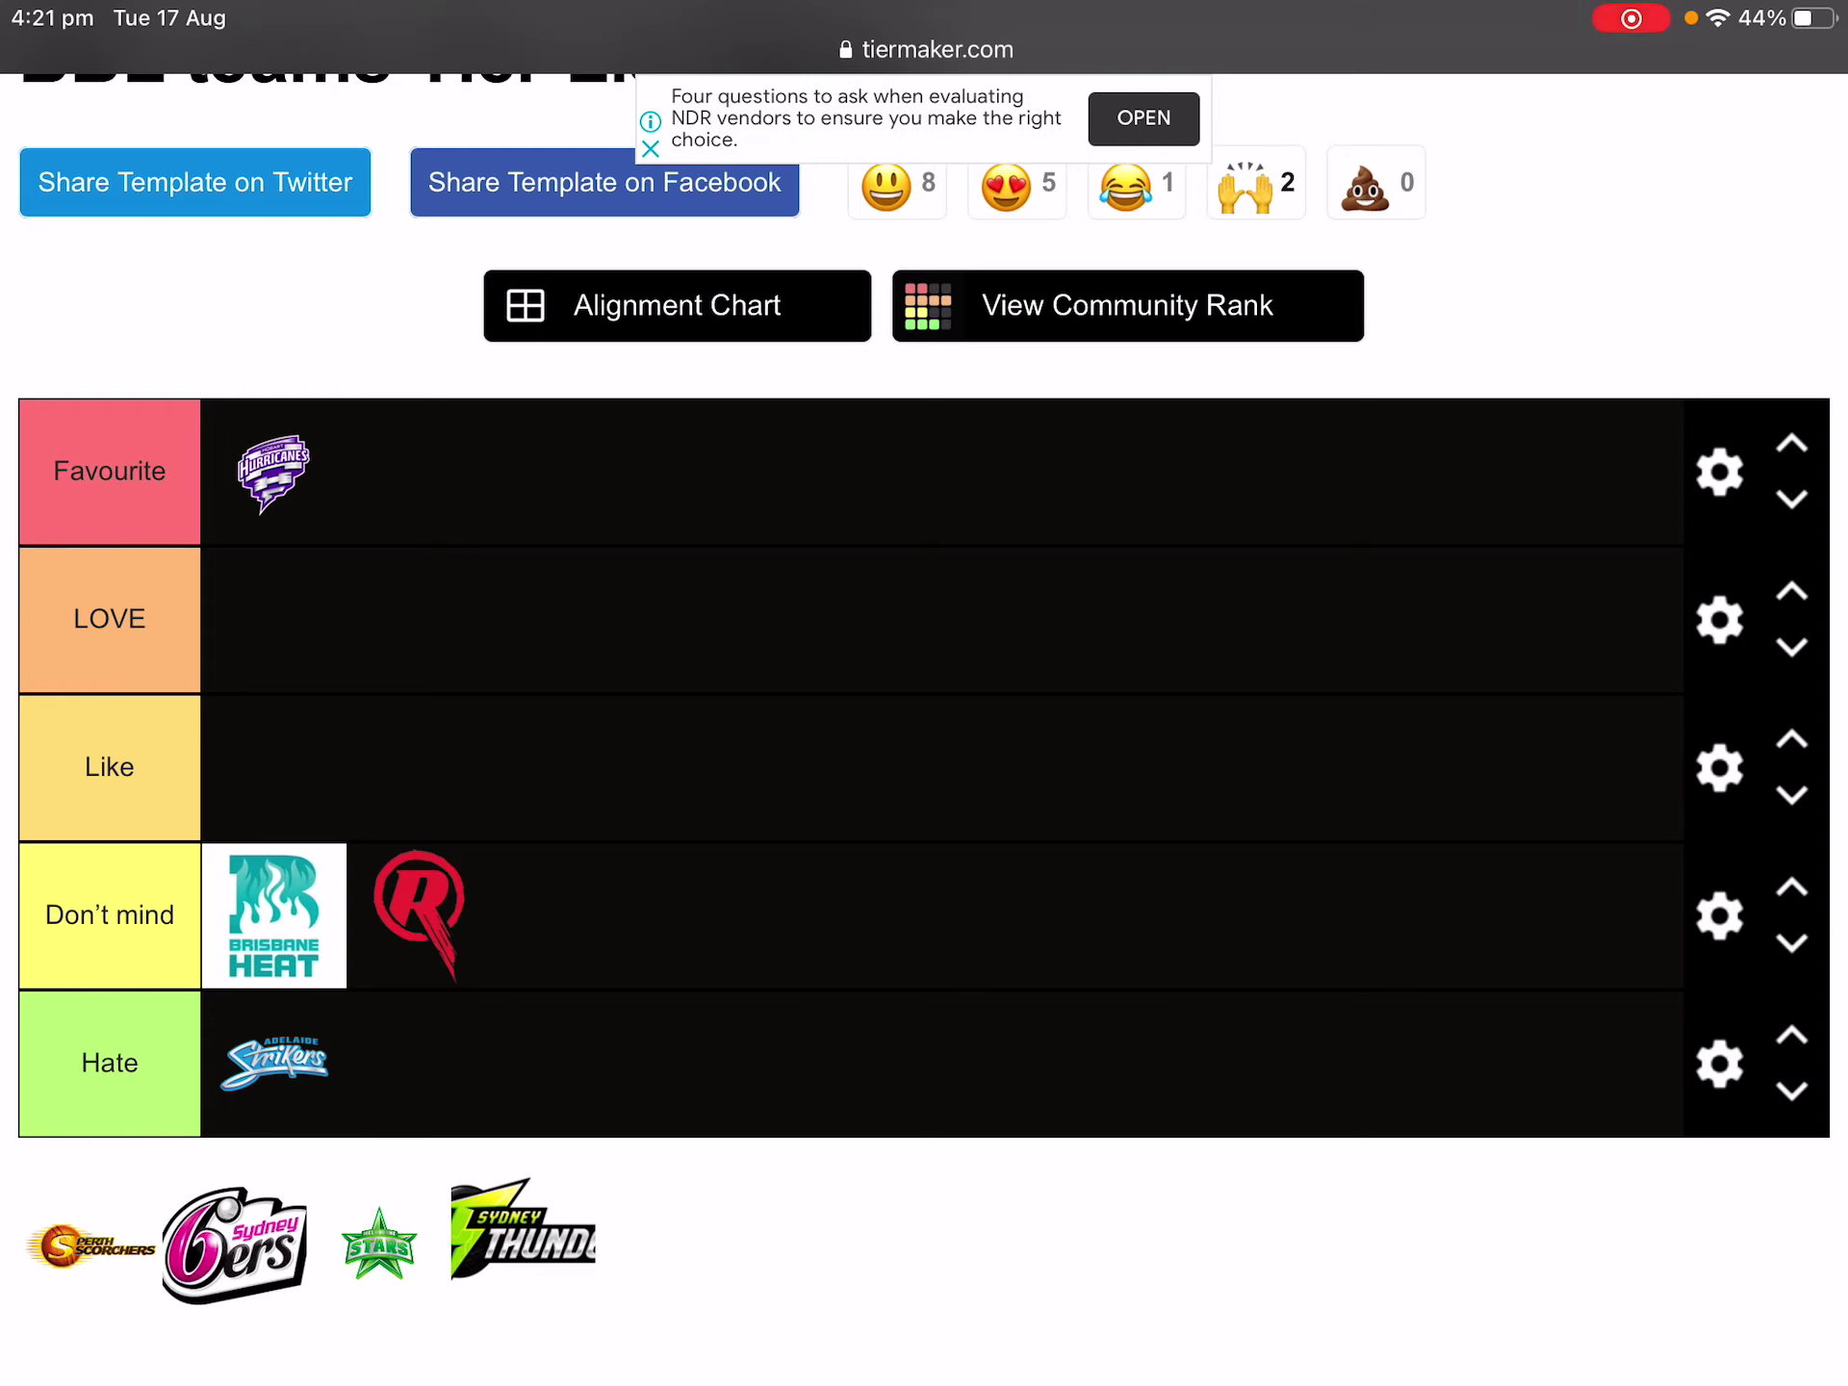
# Put the Scorchers and Thunder in LOVE, and the Sixers and Stars in Like.
pyautogui.moveTo(91, 1246)
pyautogui.mouseDown()
pyautogui.moveTo(164, 846)
pyautogui.moveTo(235, 700)
pyautogui.moveTo(380, 654)
pyautogui.moveTo(534, 670)
pyautogui.moveTo(520, 640)
pyautogui.mouseUp()
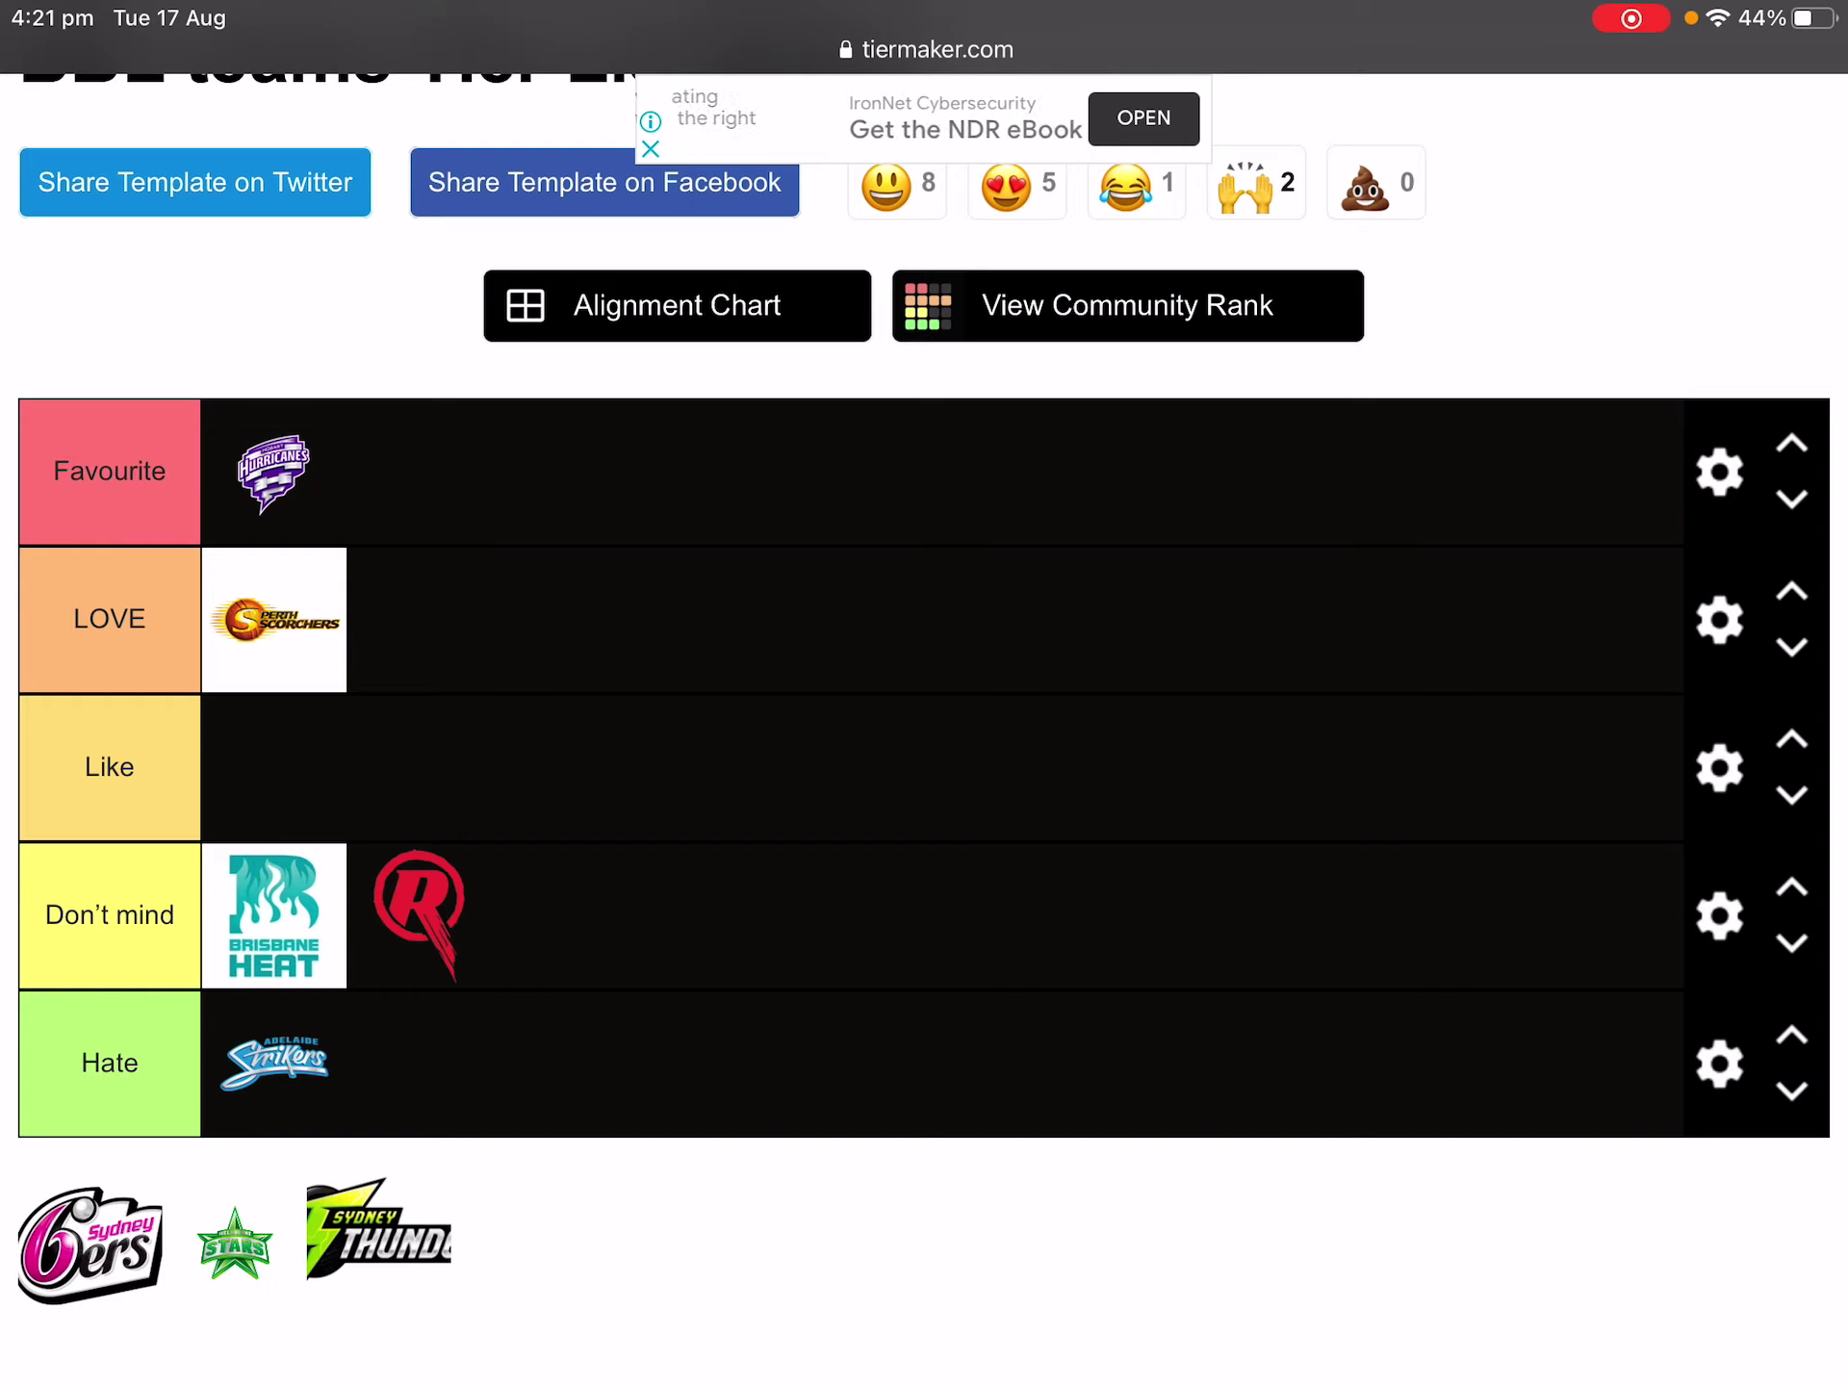
pyautogui.moveTo(89, 1244); pyautogui.dragTo(274, 766)
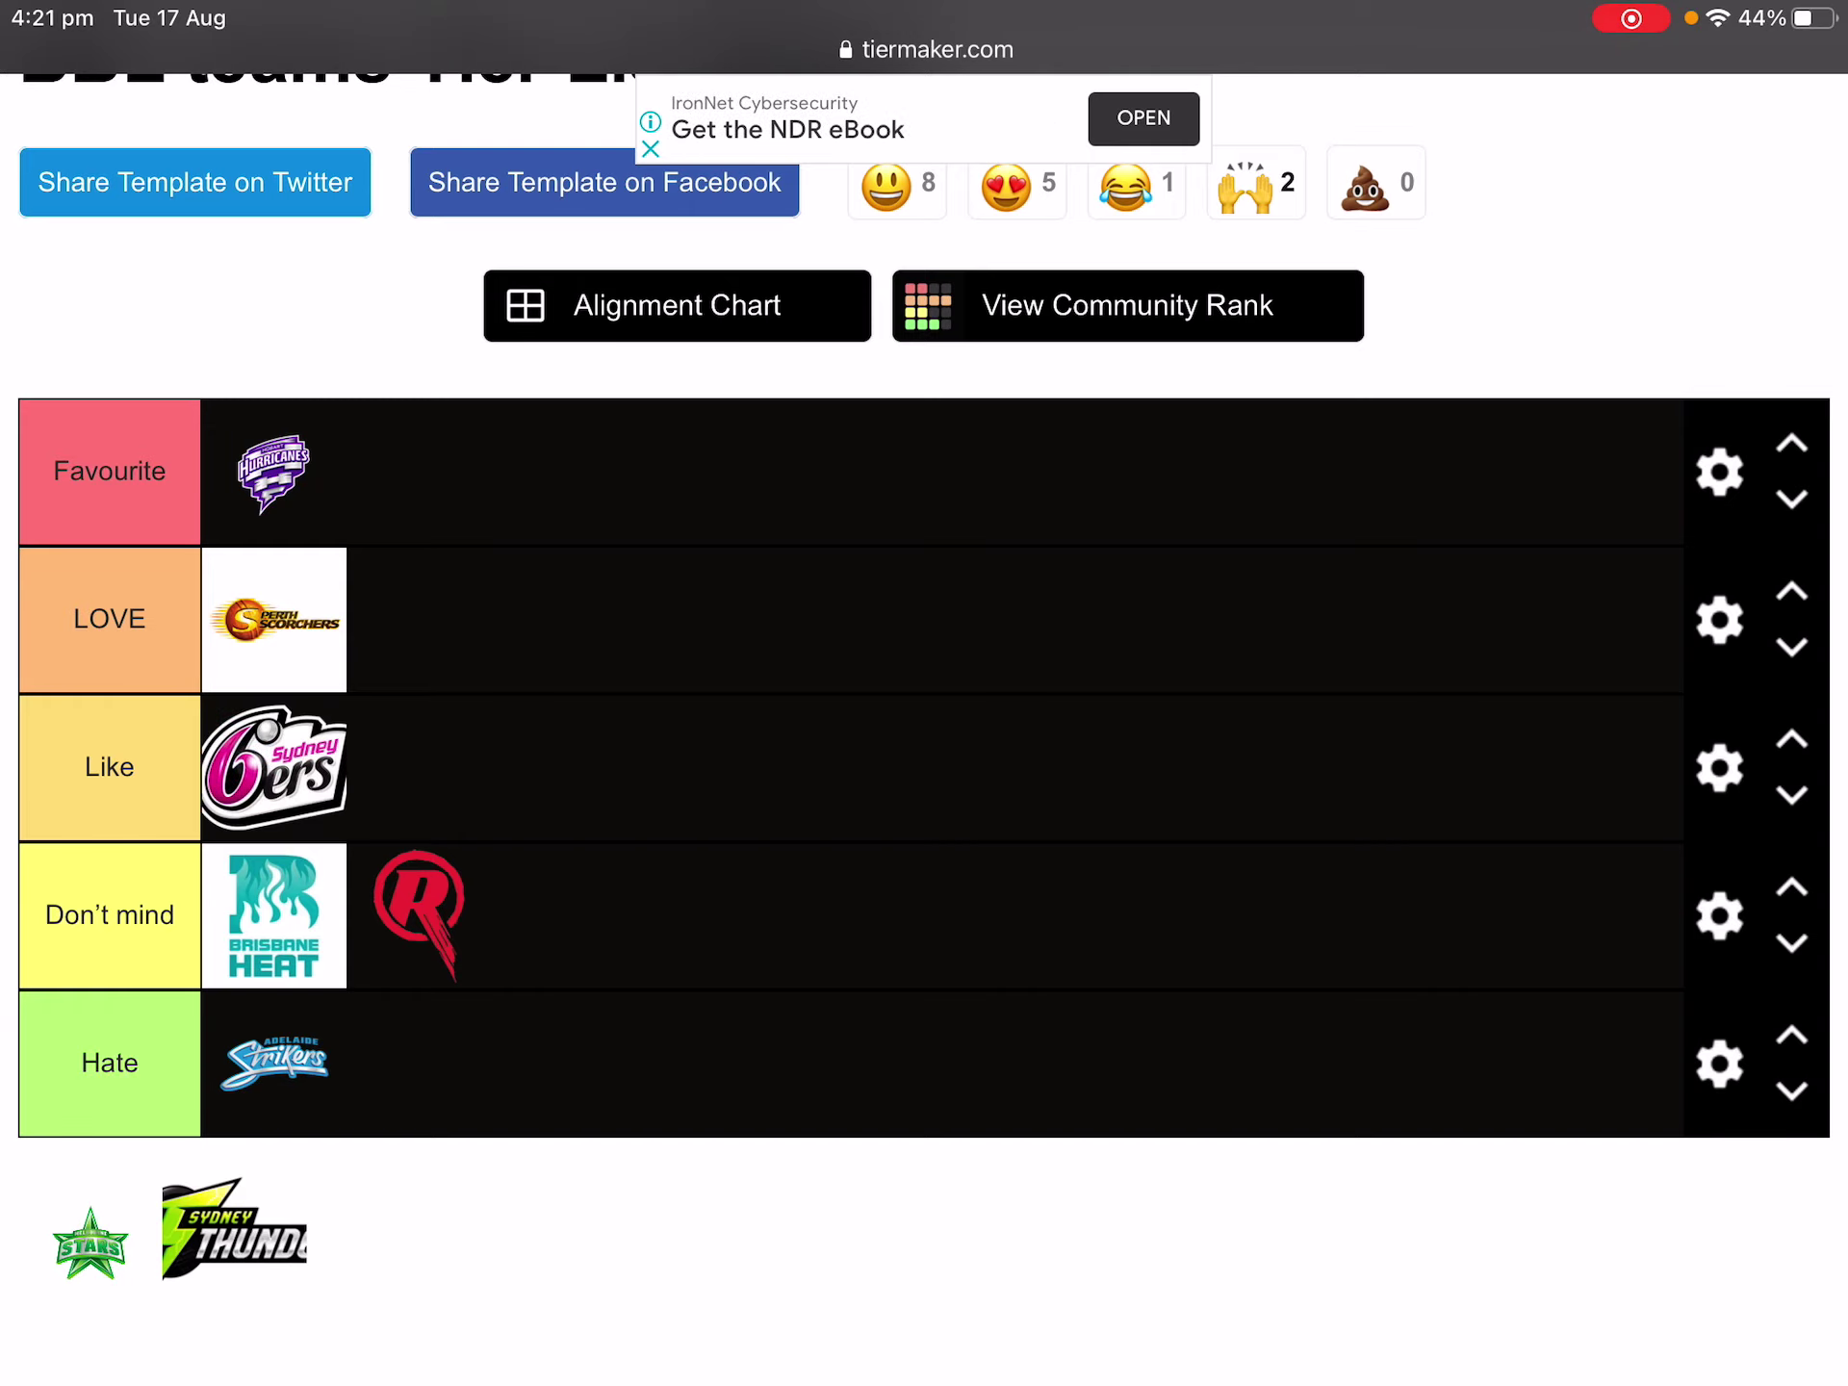
pyautogui.moveTo(91, 1241)
pyautogui.mouseDown()
pyautogui.moveTo(111, 808)
pyautogui.moveTo(173, 776)
pyautogui.moveTo(585, 840)
pyautogui.mouseUp()
pyautogui.moveTo(90, 1227)
pyautogui.mouseDown()
pyautogui.moveTo(155, 795)
pyautogui.moveTo(268, 561)
pyautogui.moveTo(274, 621)
pyautogui.mouseUp()
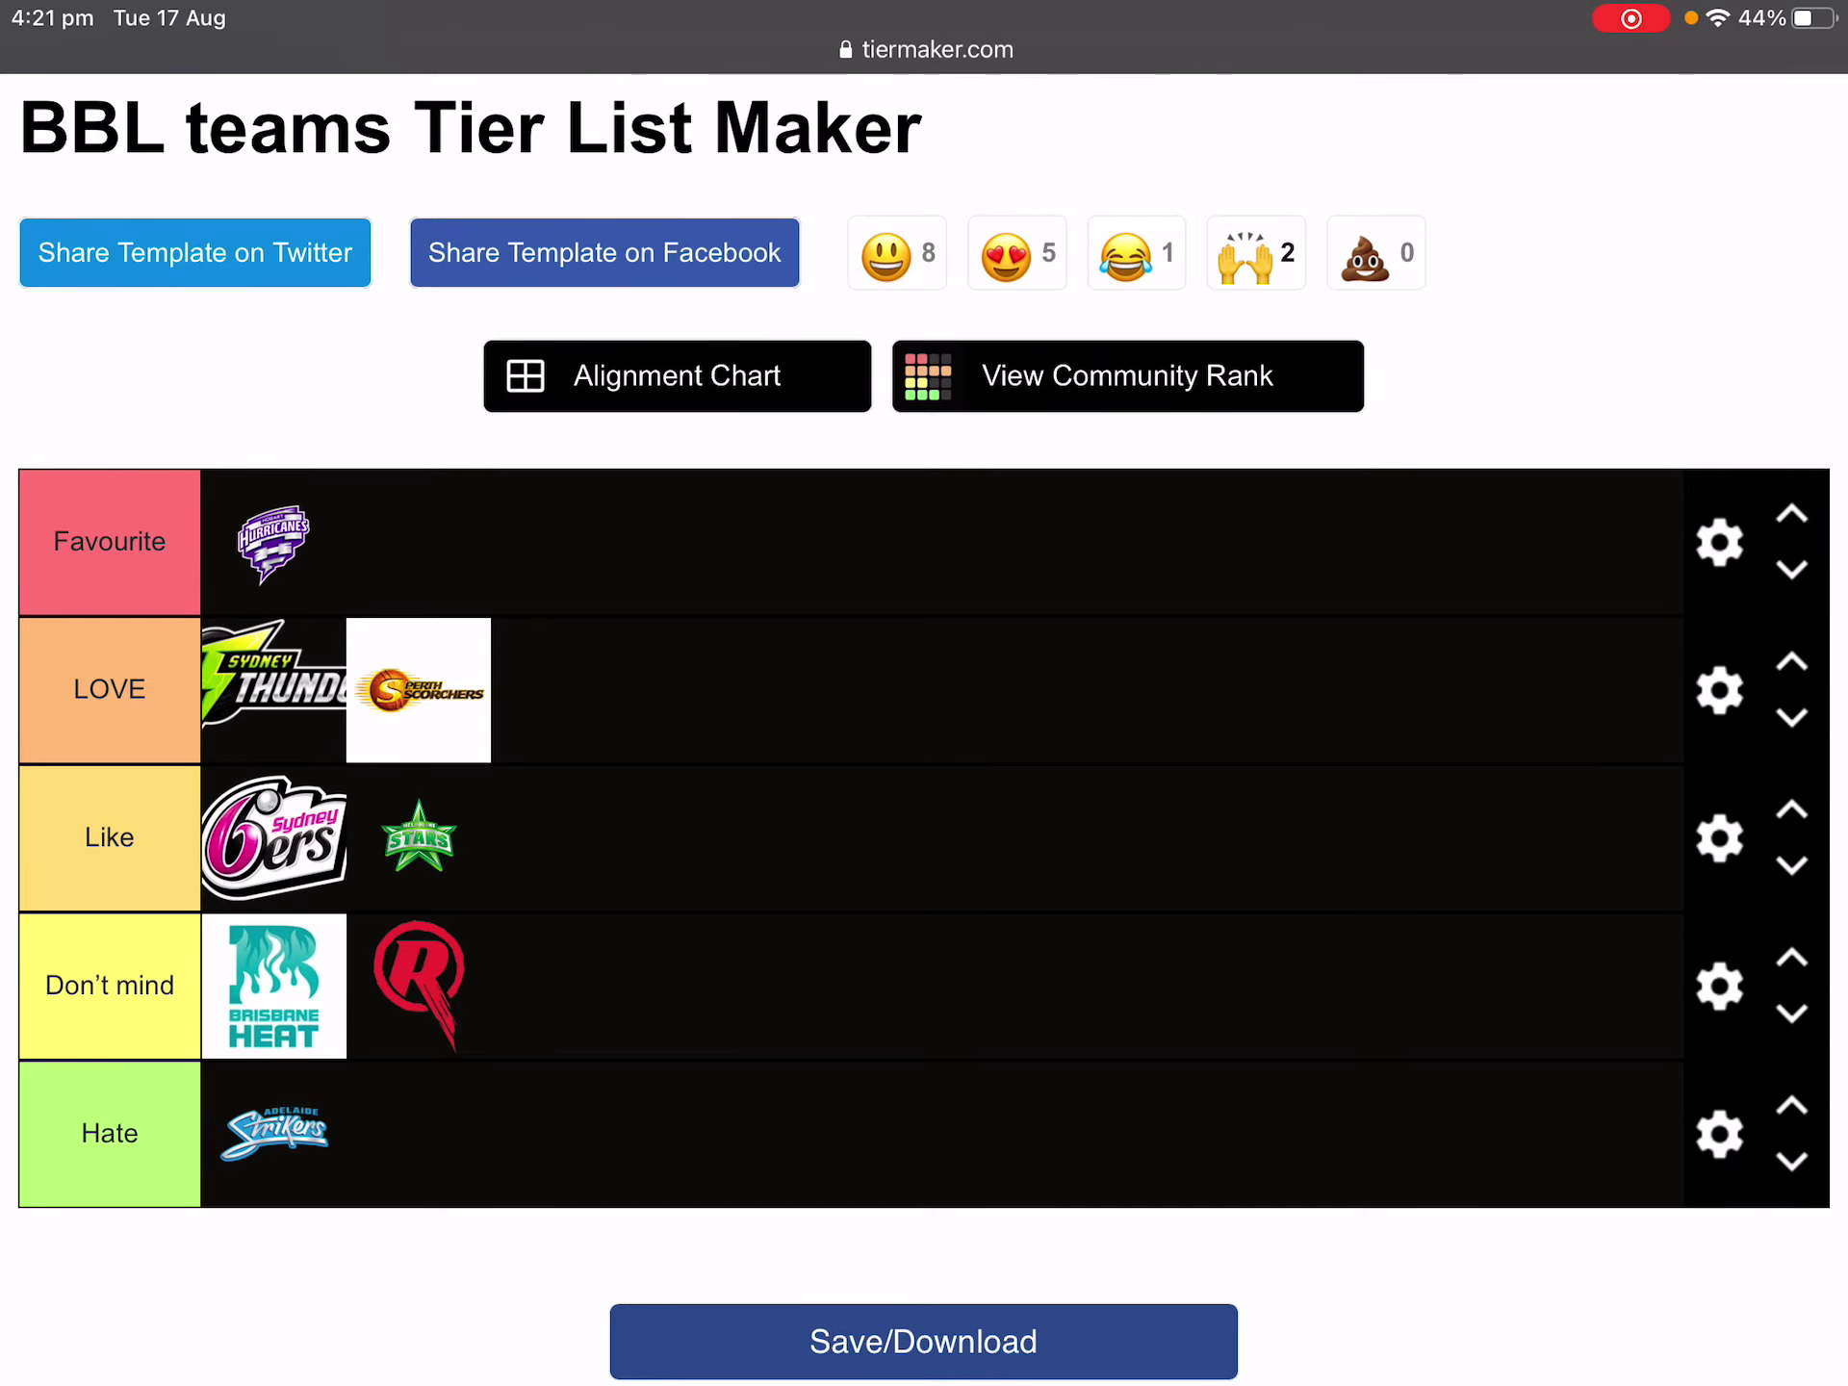
pyautogui.scroll(5, 924, 732)
# Open the site search from the finished BBL list and close it without searching.
pyautogui.scroll(-5, 923, 731)
pyautogui.scroll(5, 923, 732)
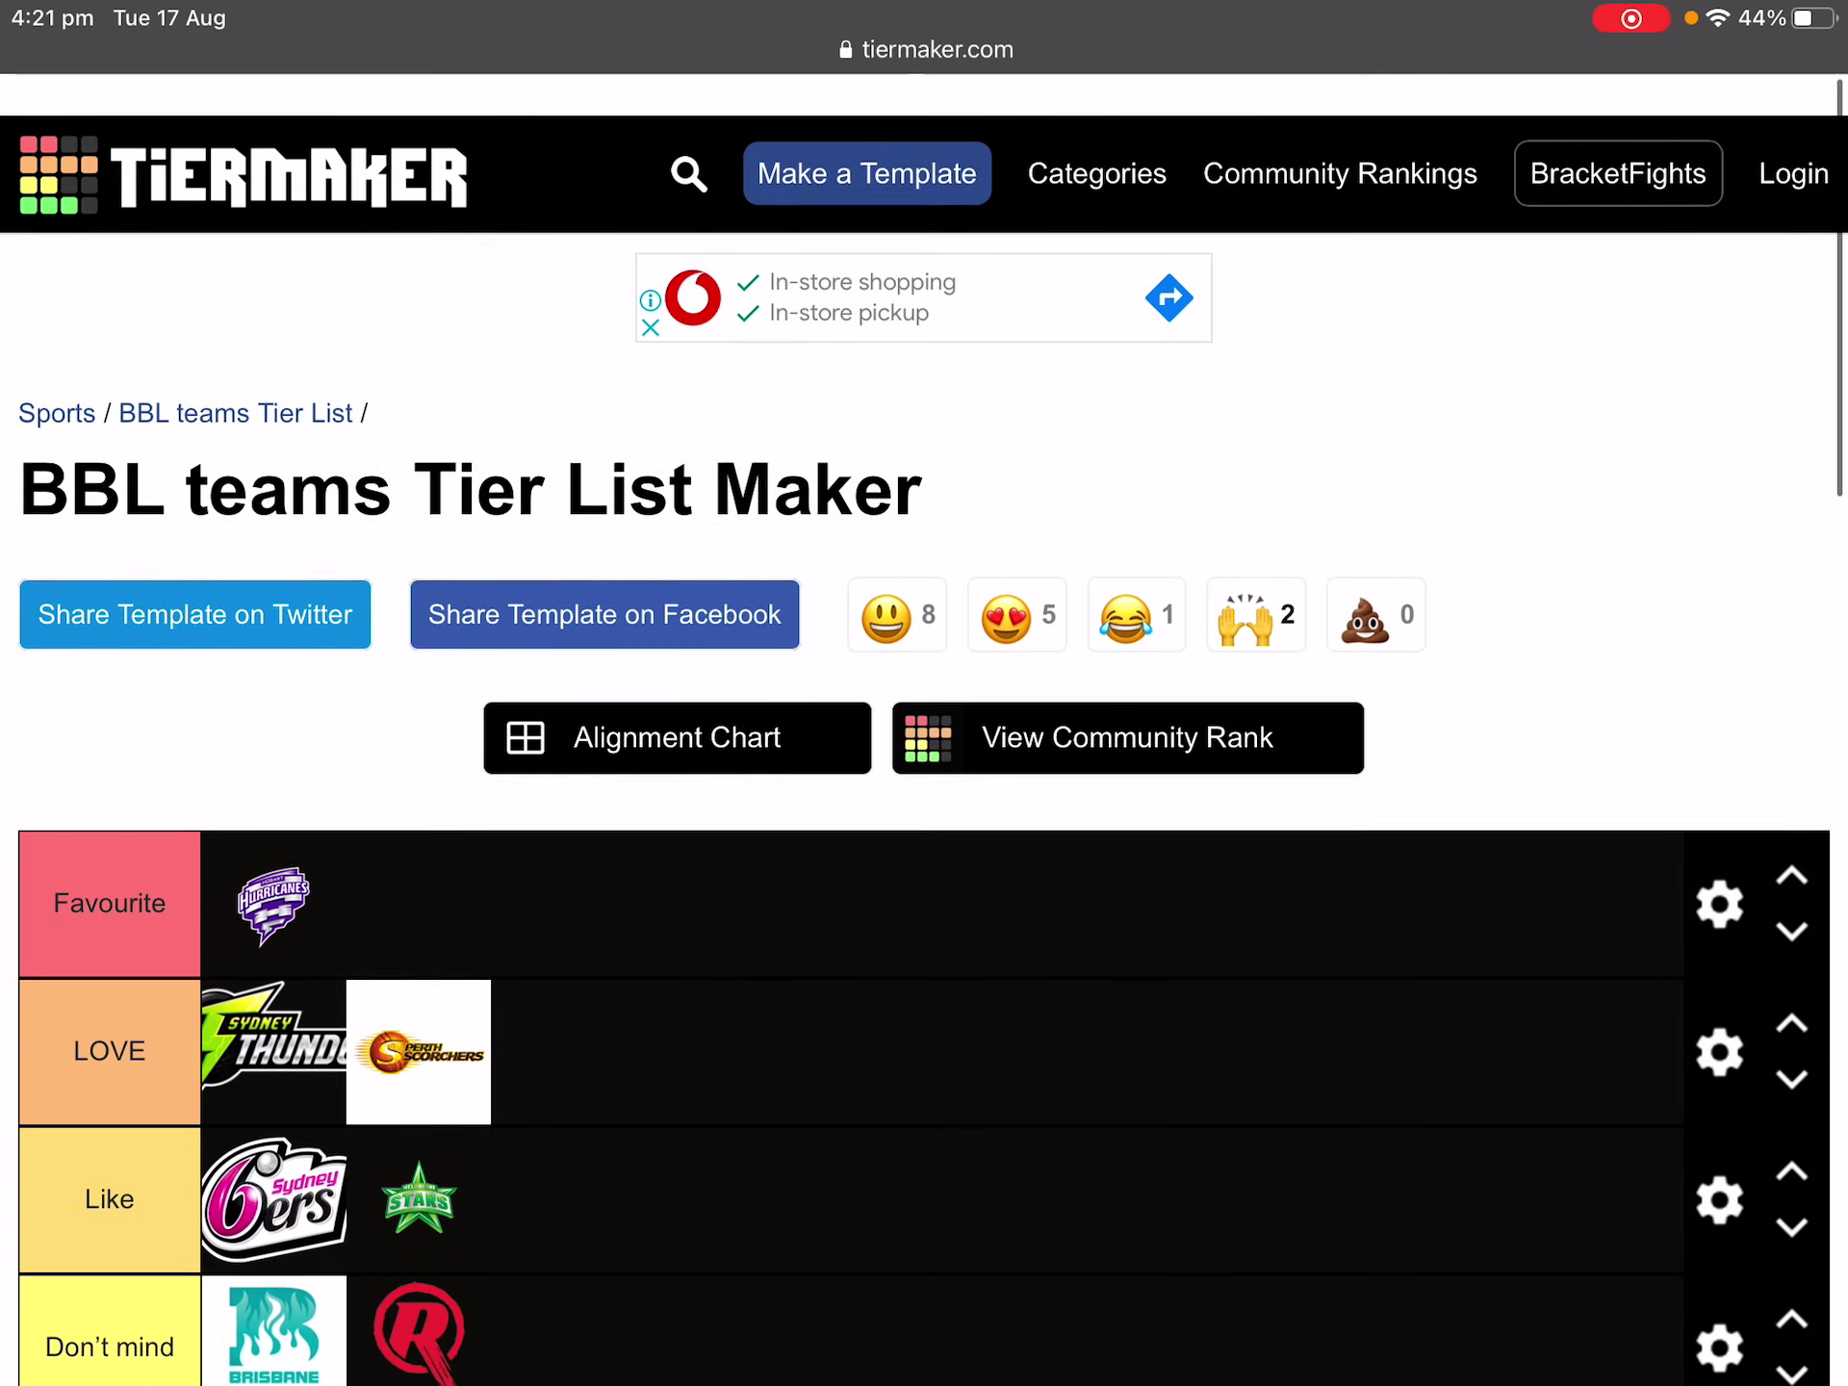
pyautogui.click(688, 132)
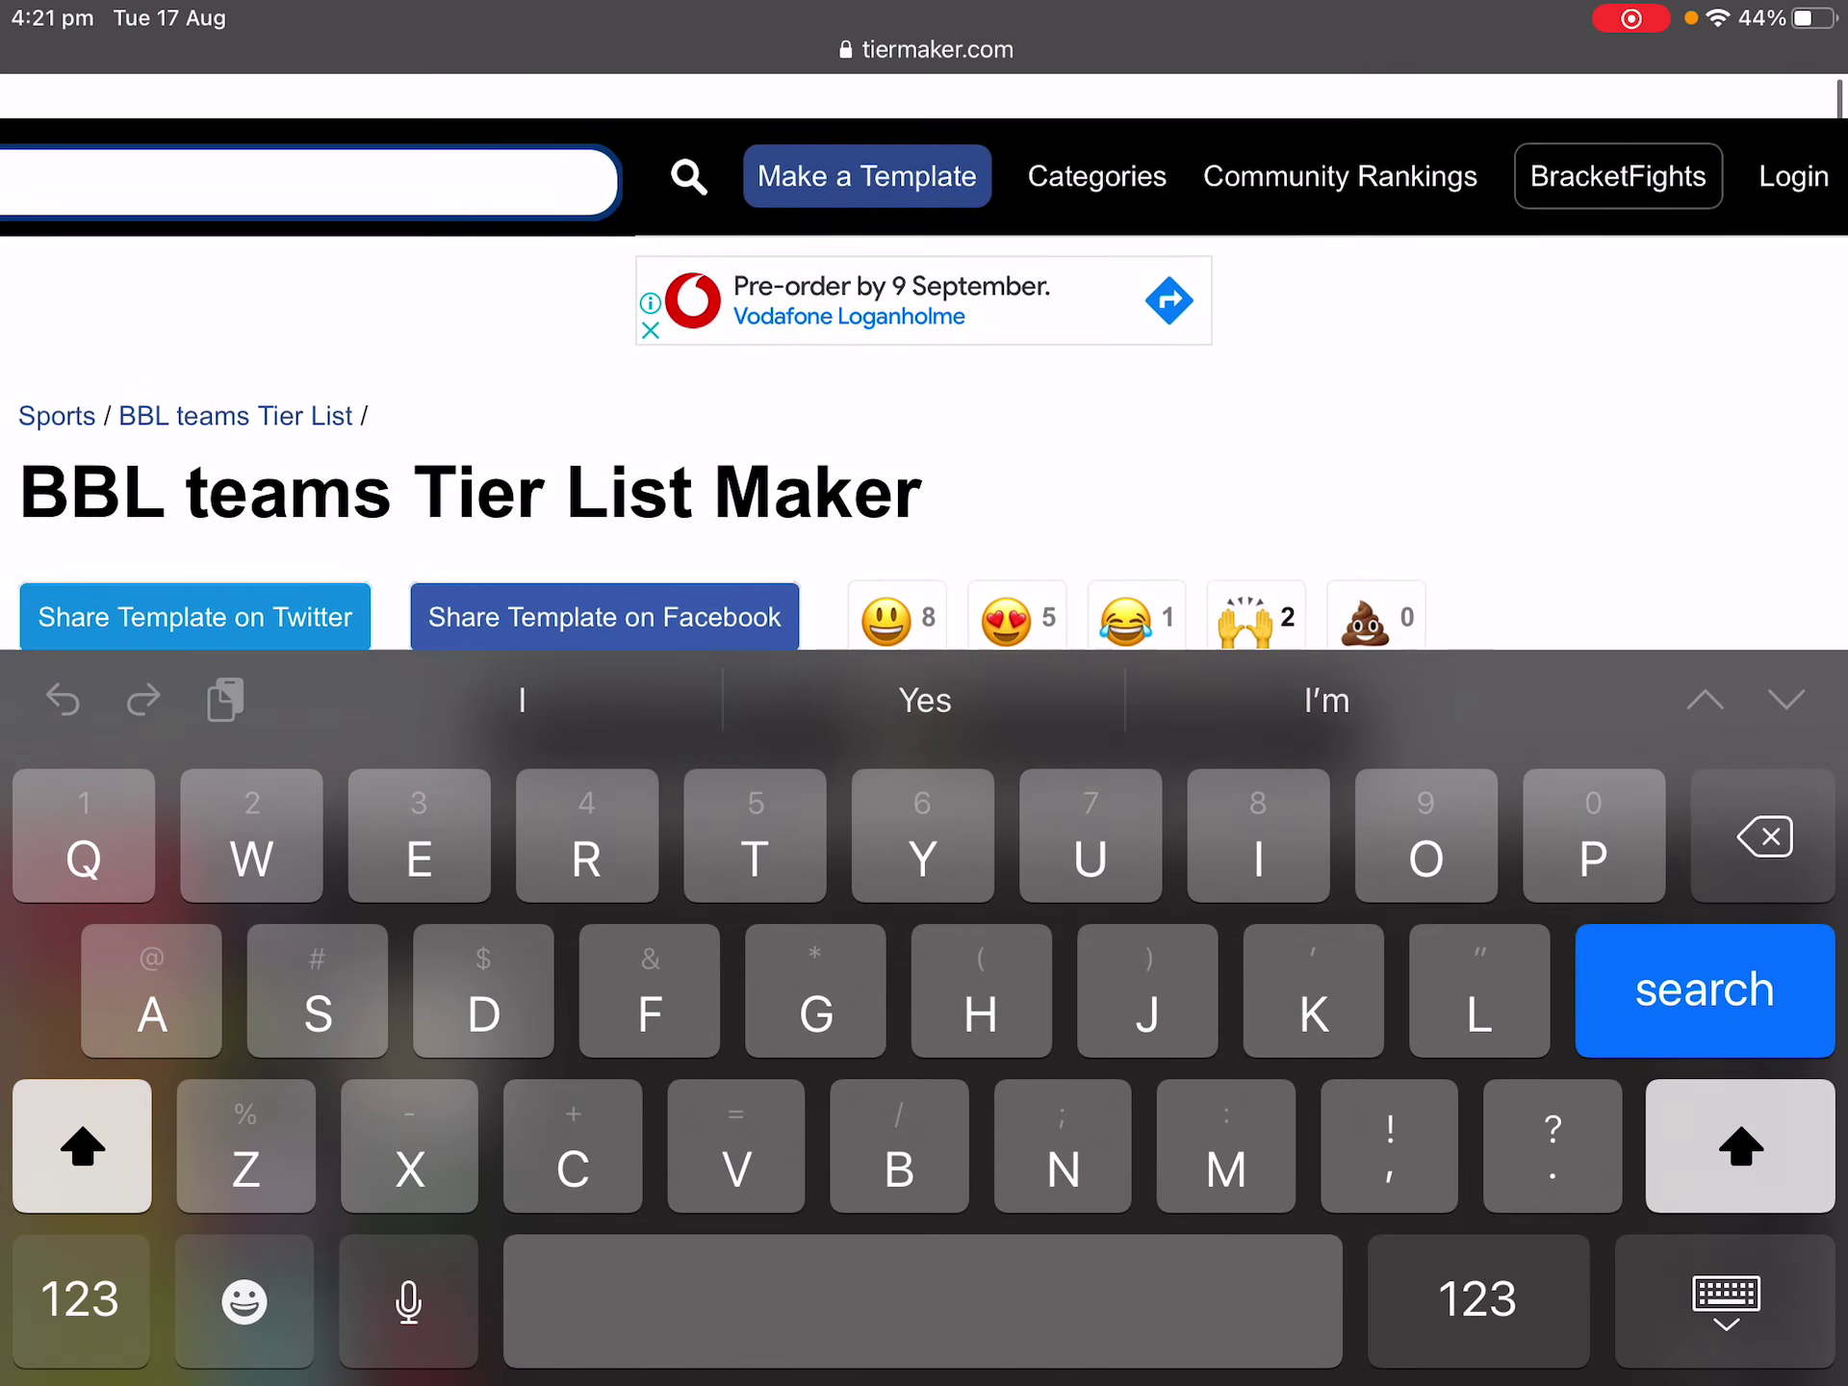
pyautogui.click(1725, 1301)
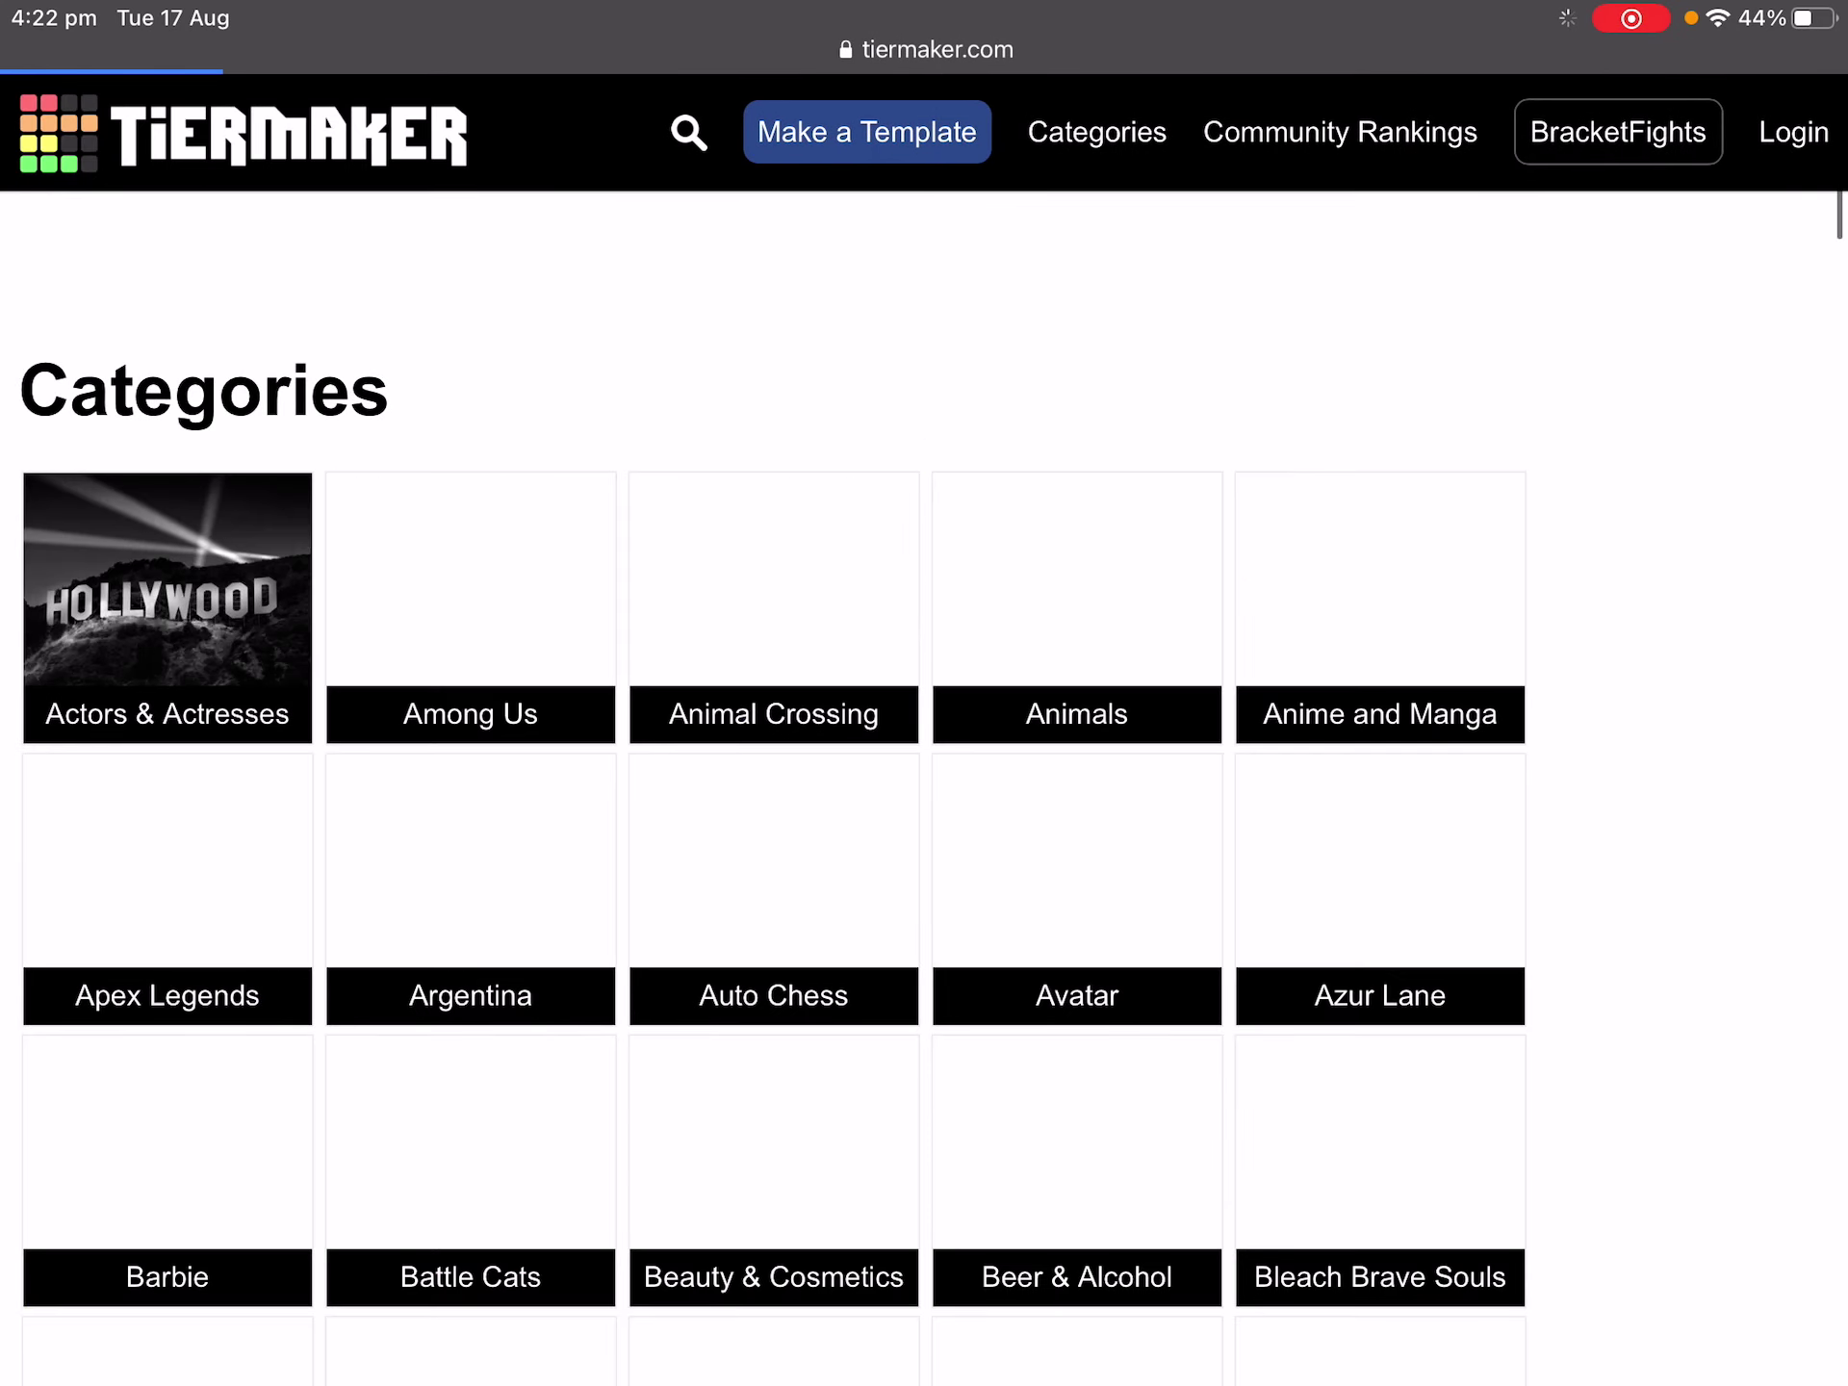
# Scroll back to the top of the Categories page and bring up the empty site search.
pyautogui.scroll(-10, 770, 693)
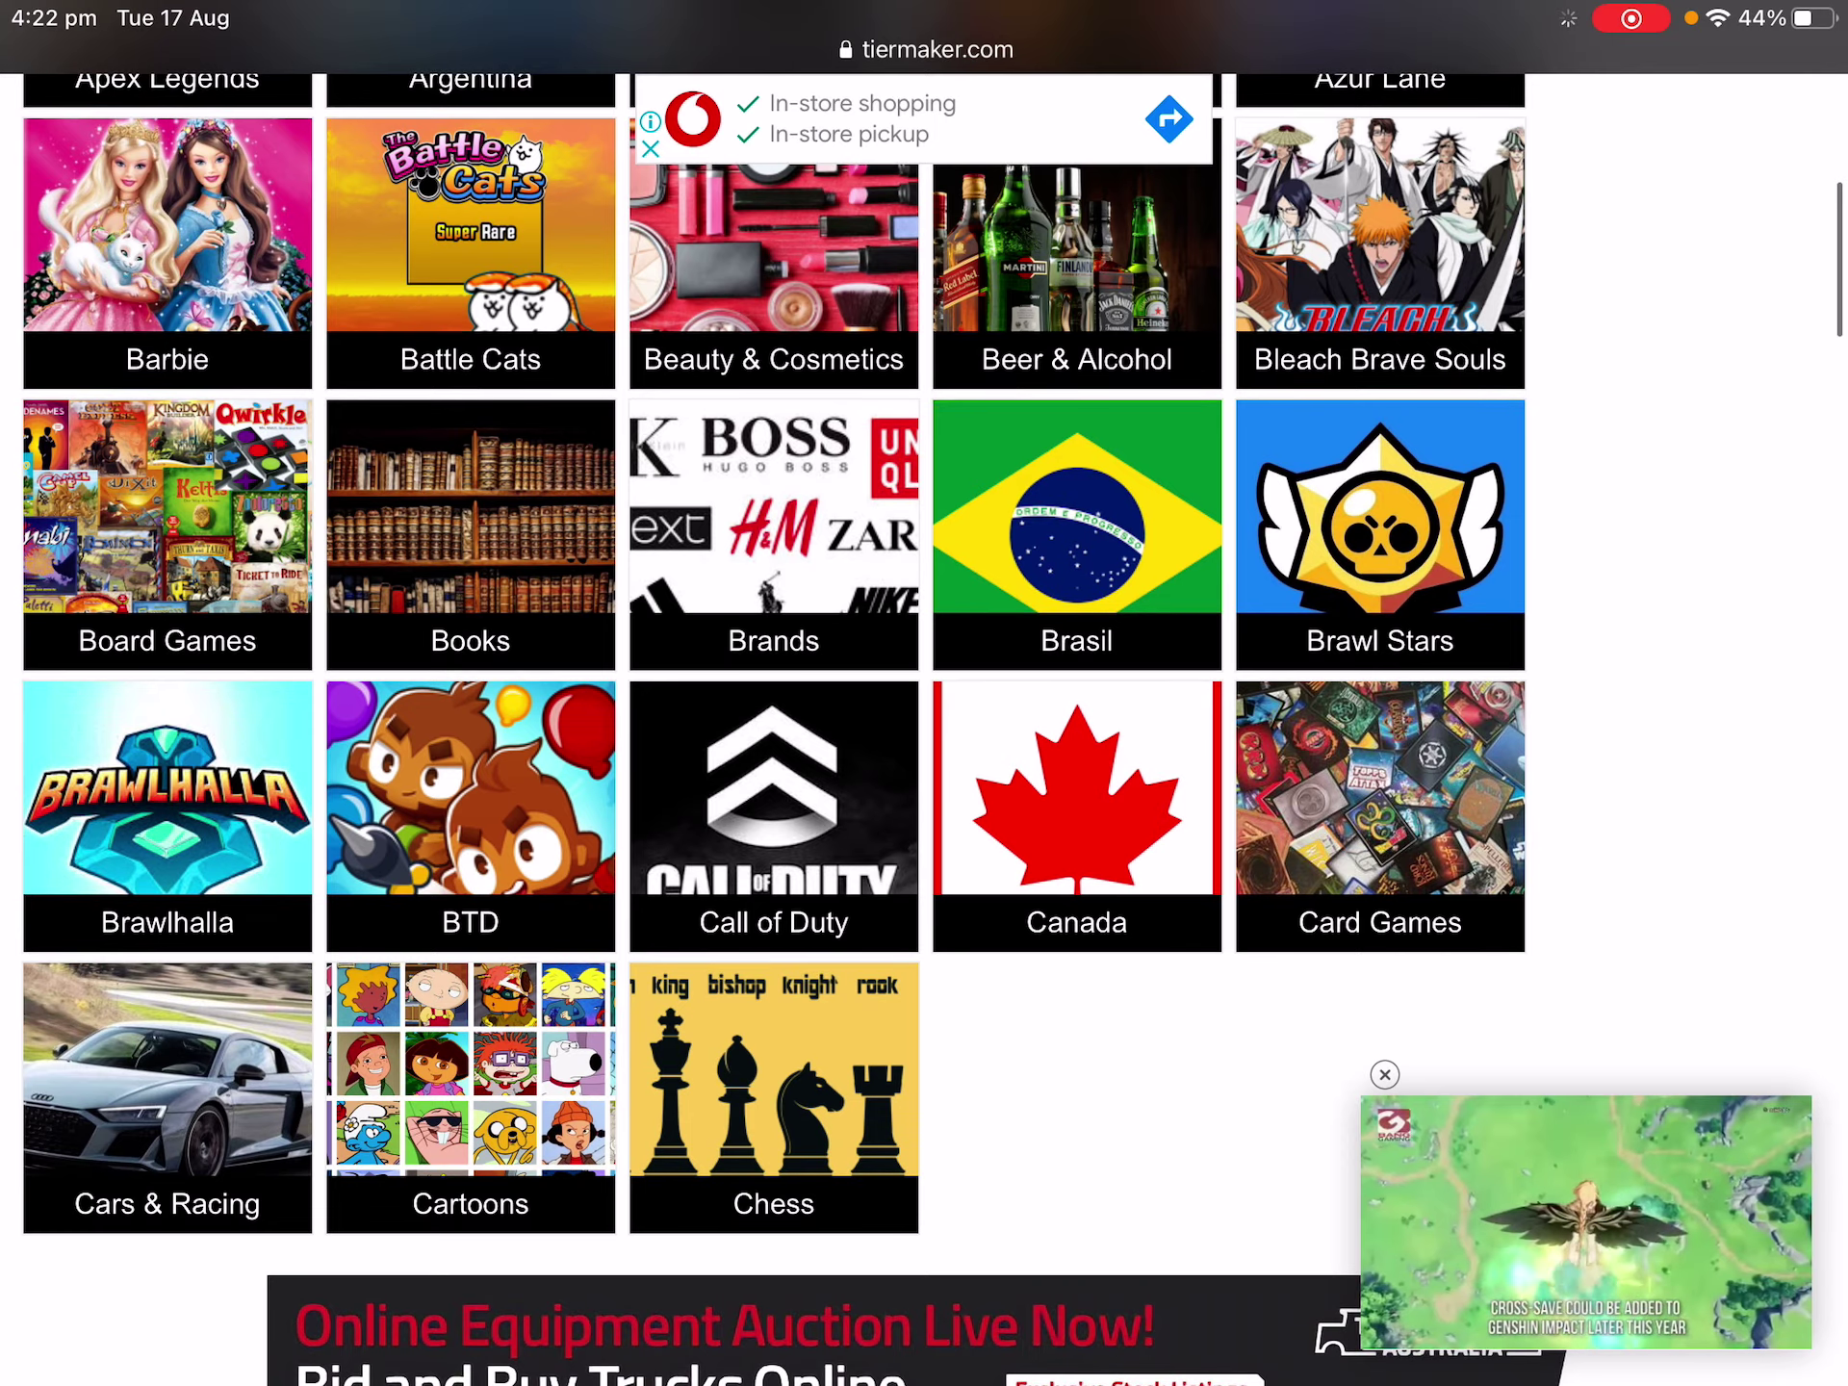
pyautogui.scroll(3, 770, 693)
pyautogui.scroll(4, 770, 693)
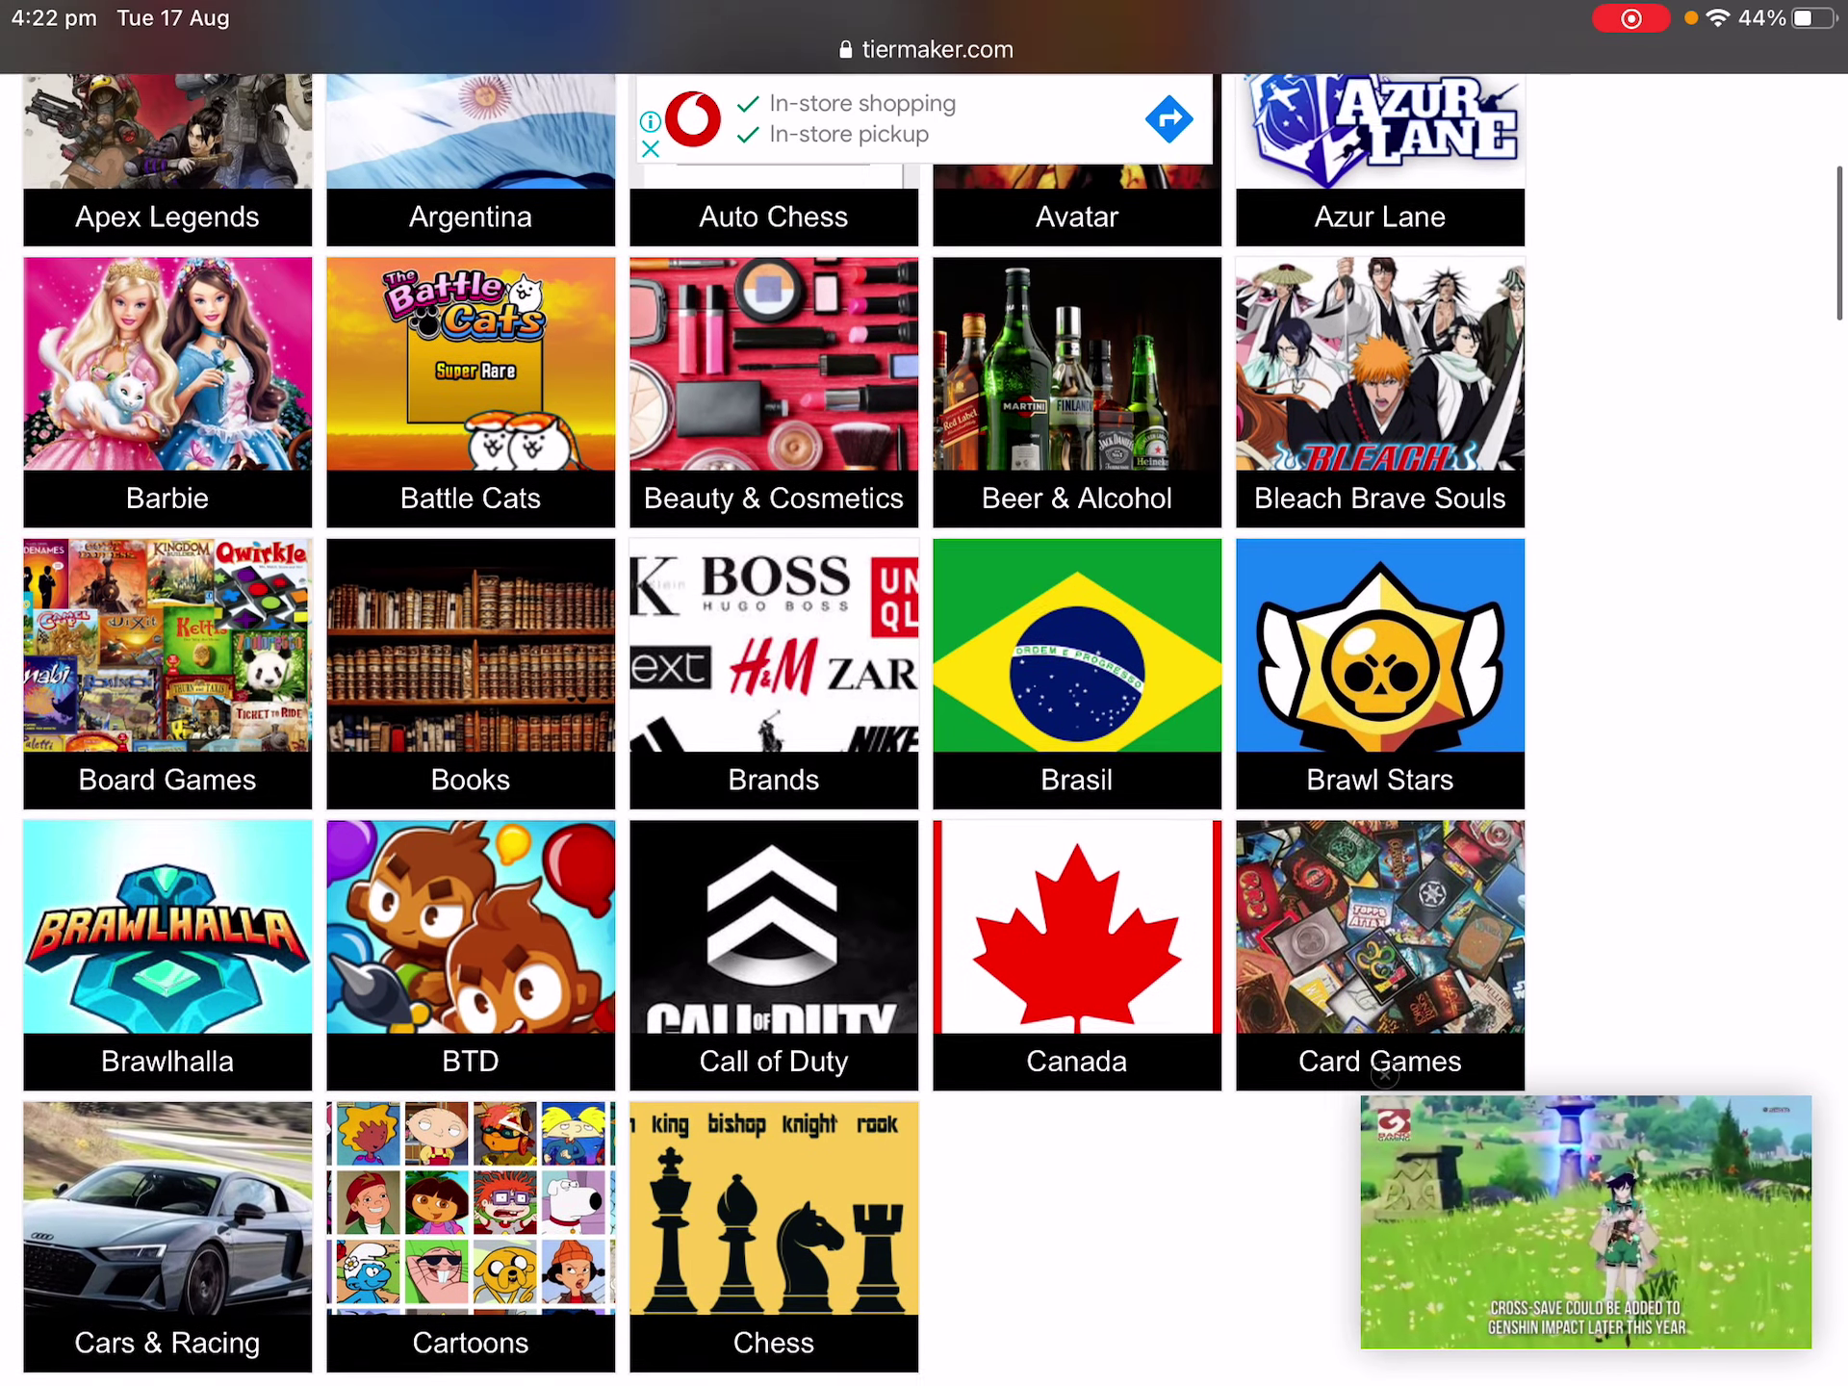
pyautogui.scroll(6, 924, 693)
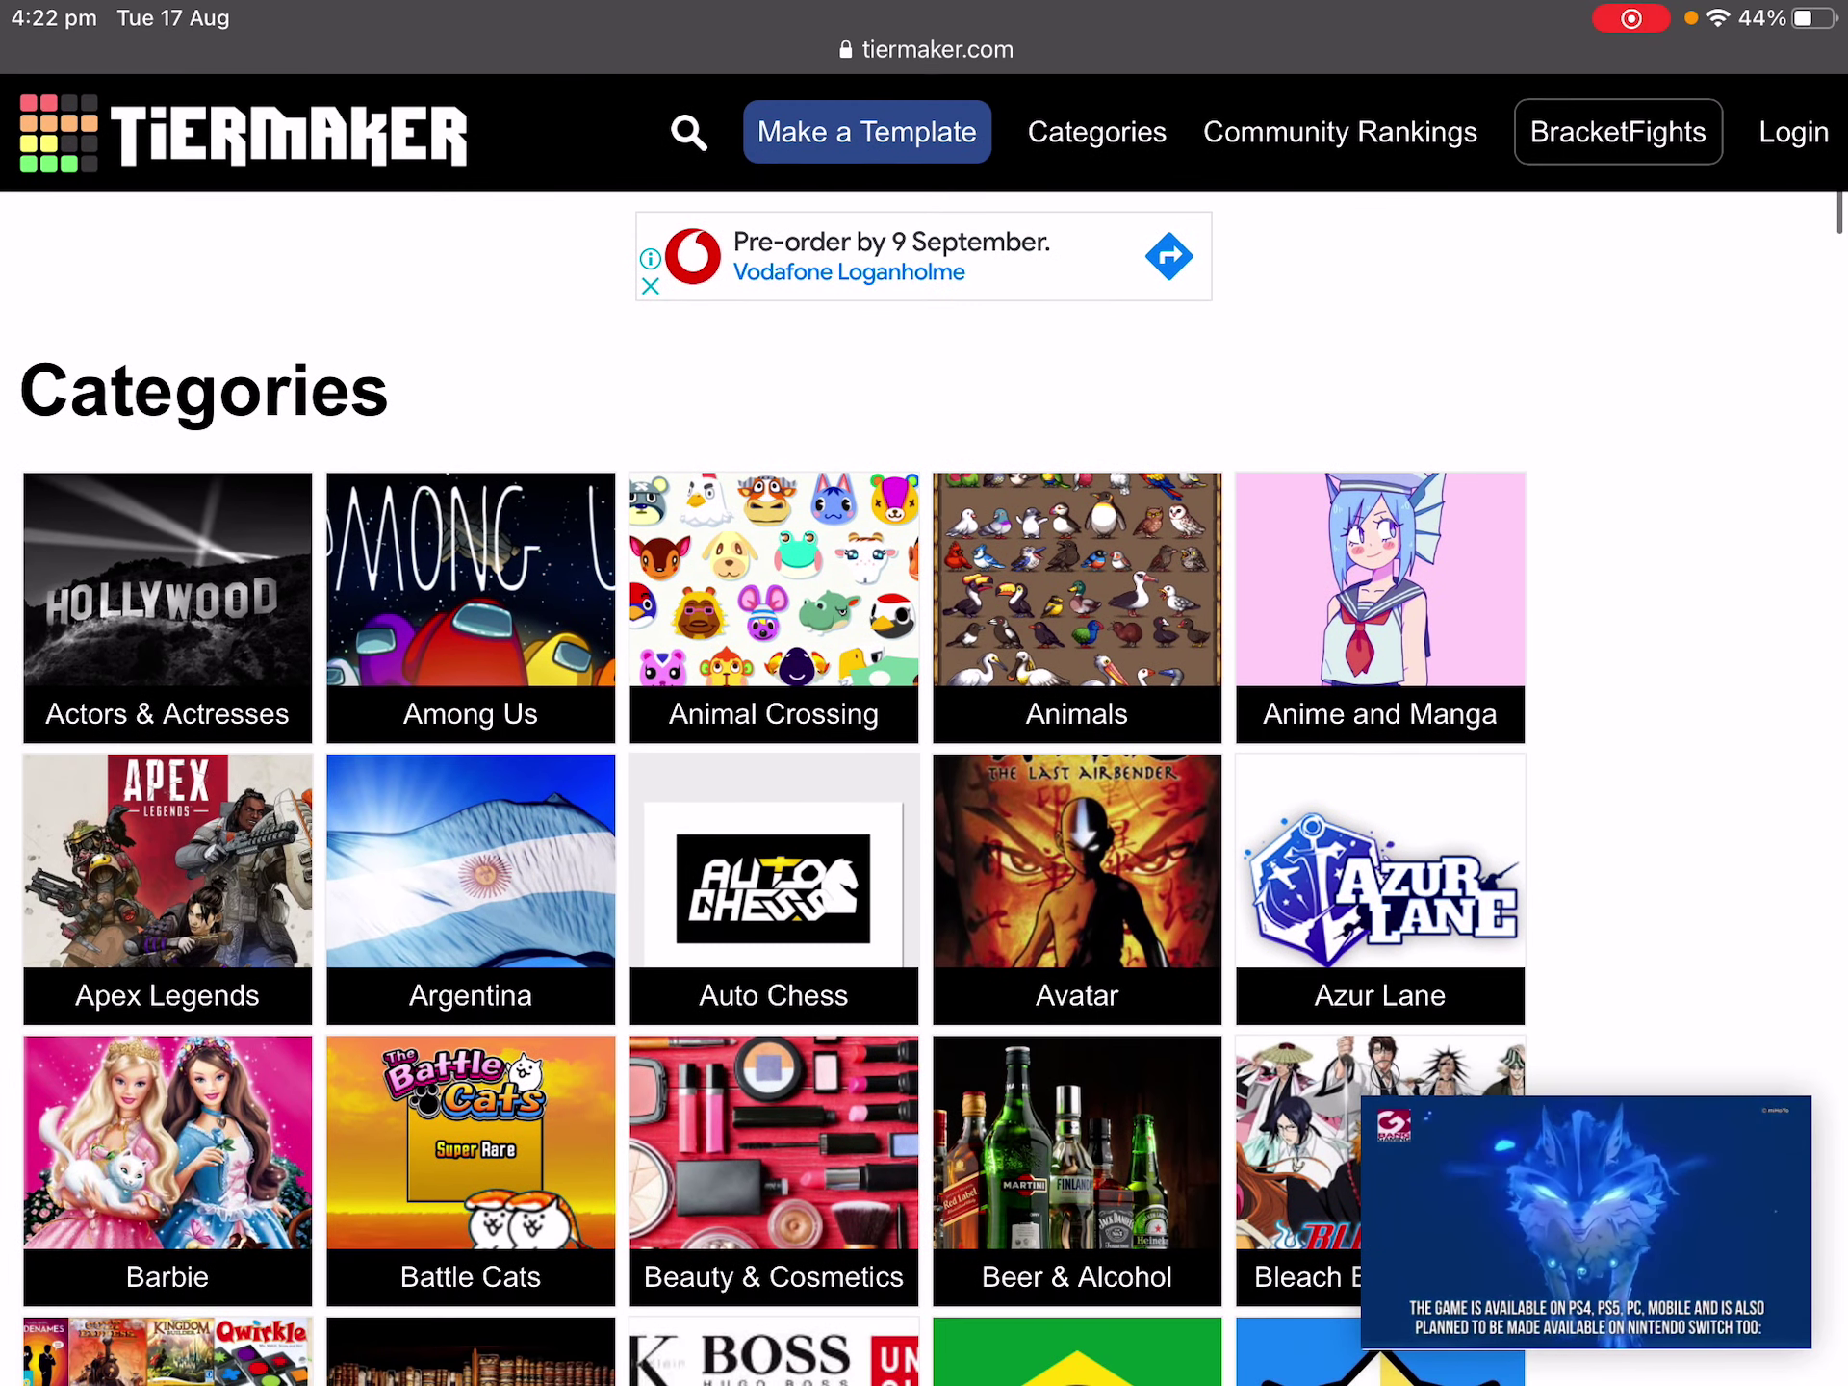
pyautogui.click(689, 132)
# Search the templates for NBL.
pyautogui.click(308, 138)
pyautogui.write('S')
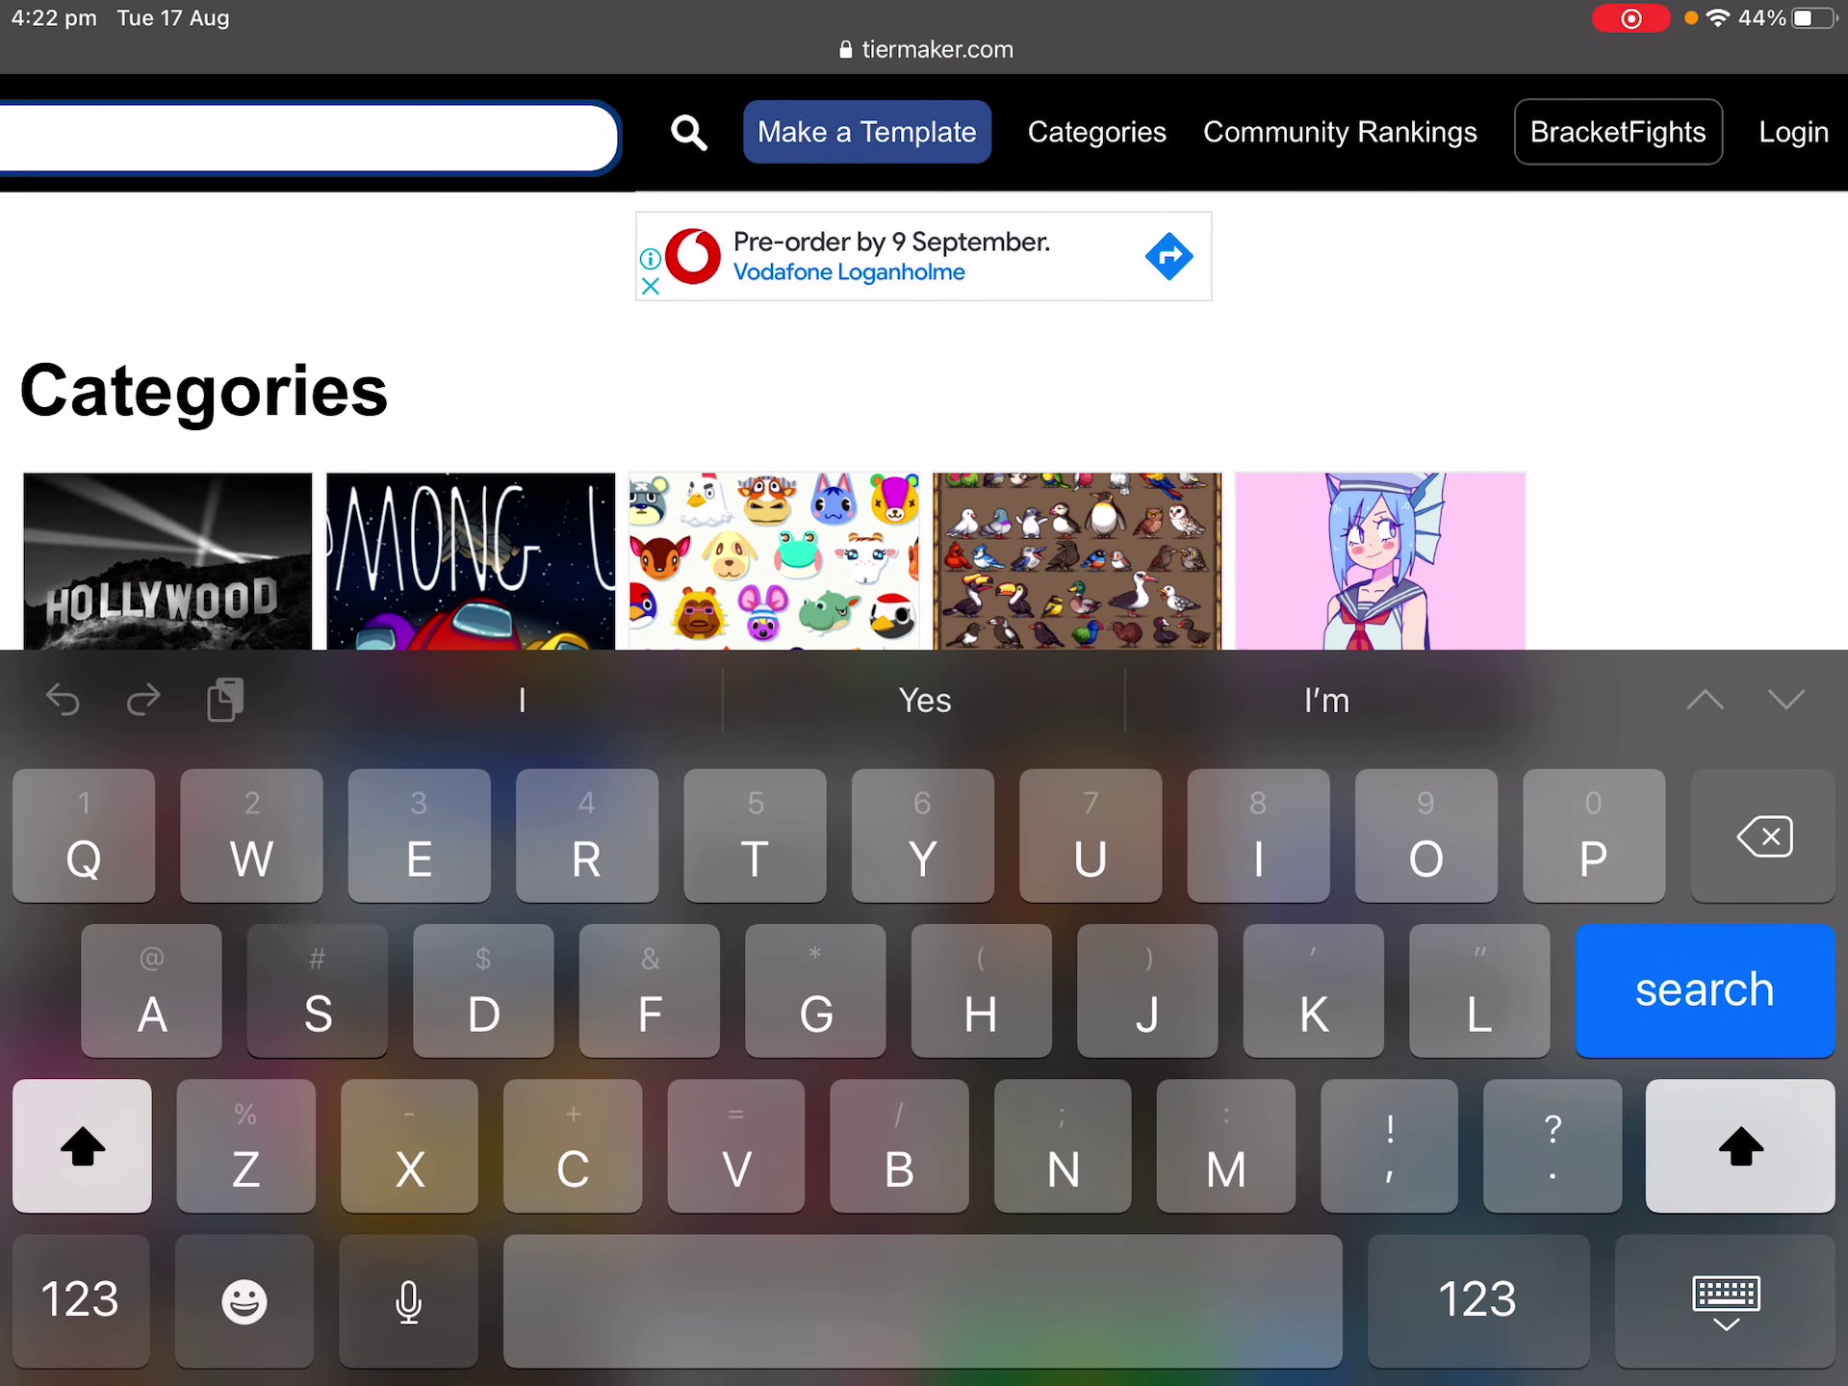
pyautogui.press('BackSpace')
pyautogui.write('NBL')
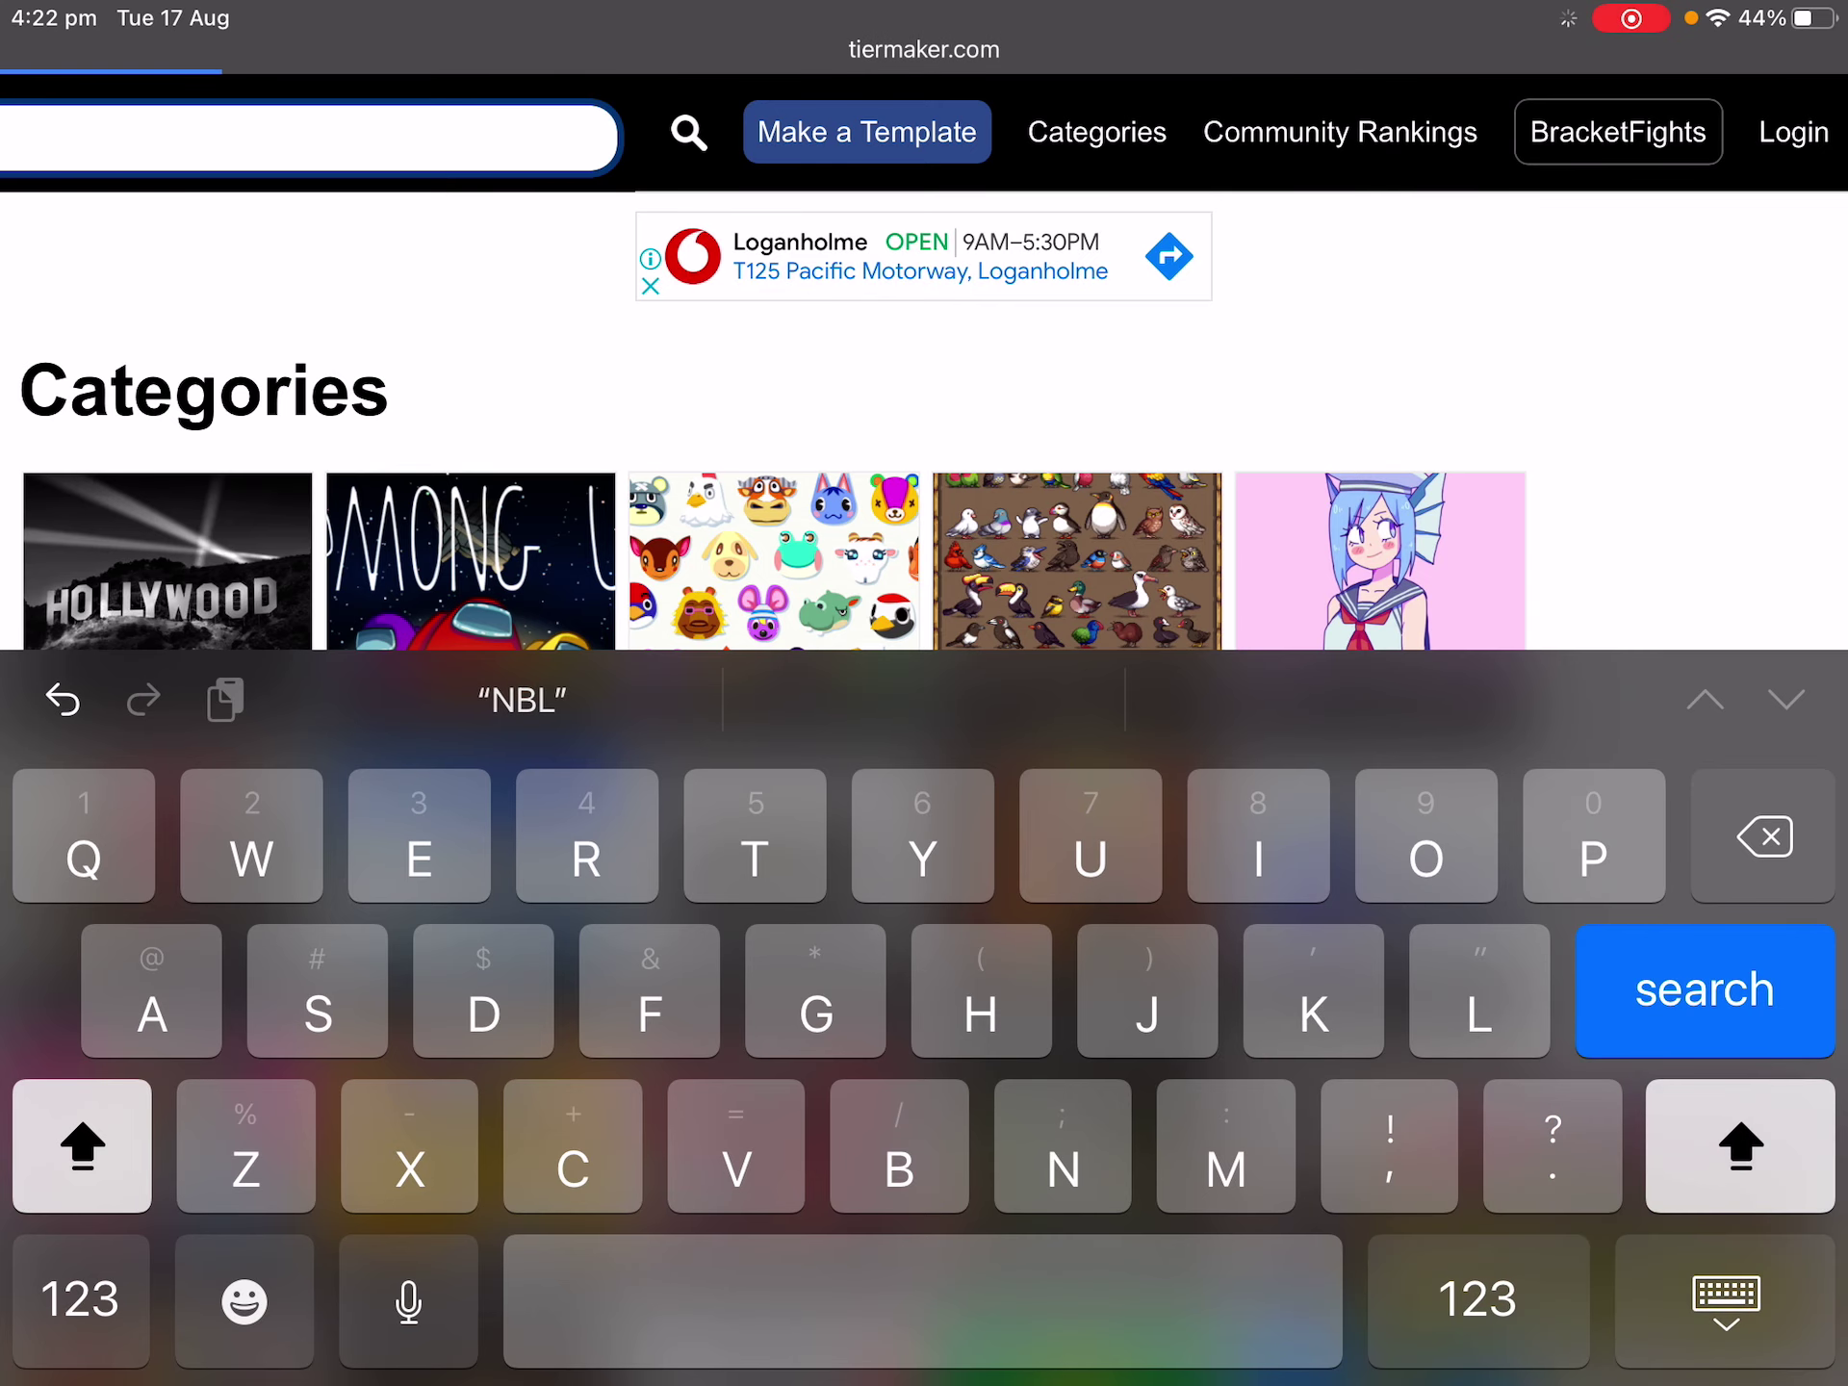
pyautogui.press('Return')
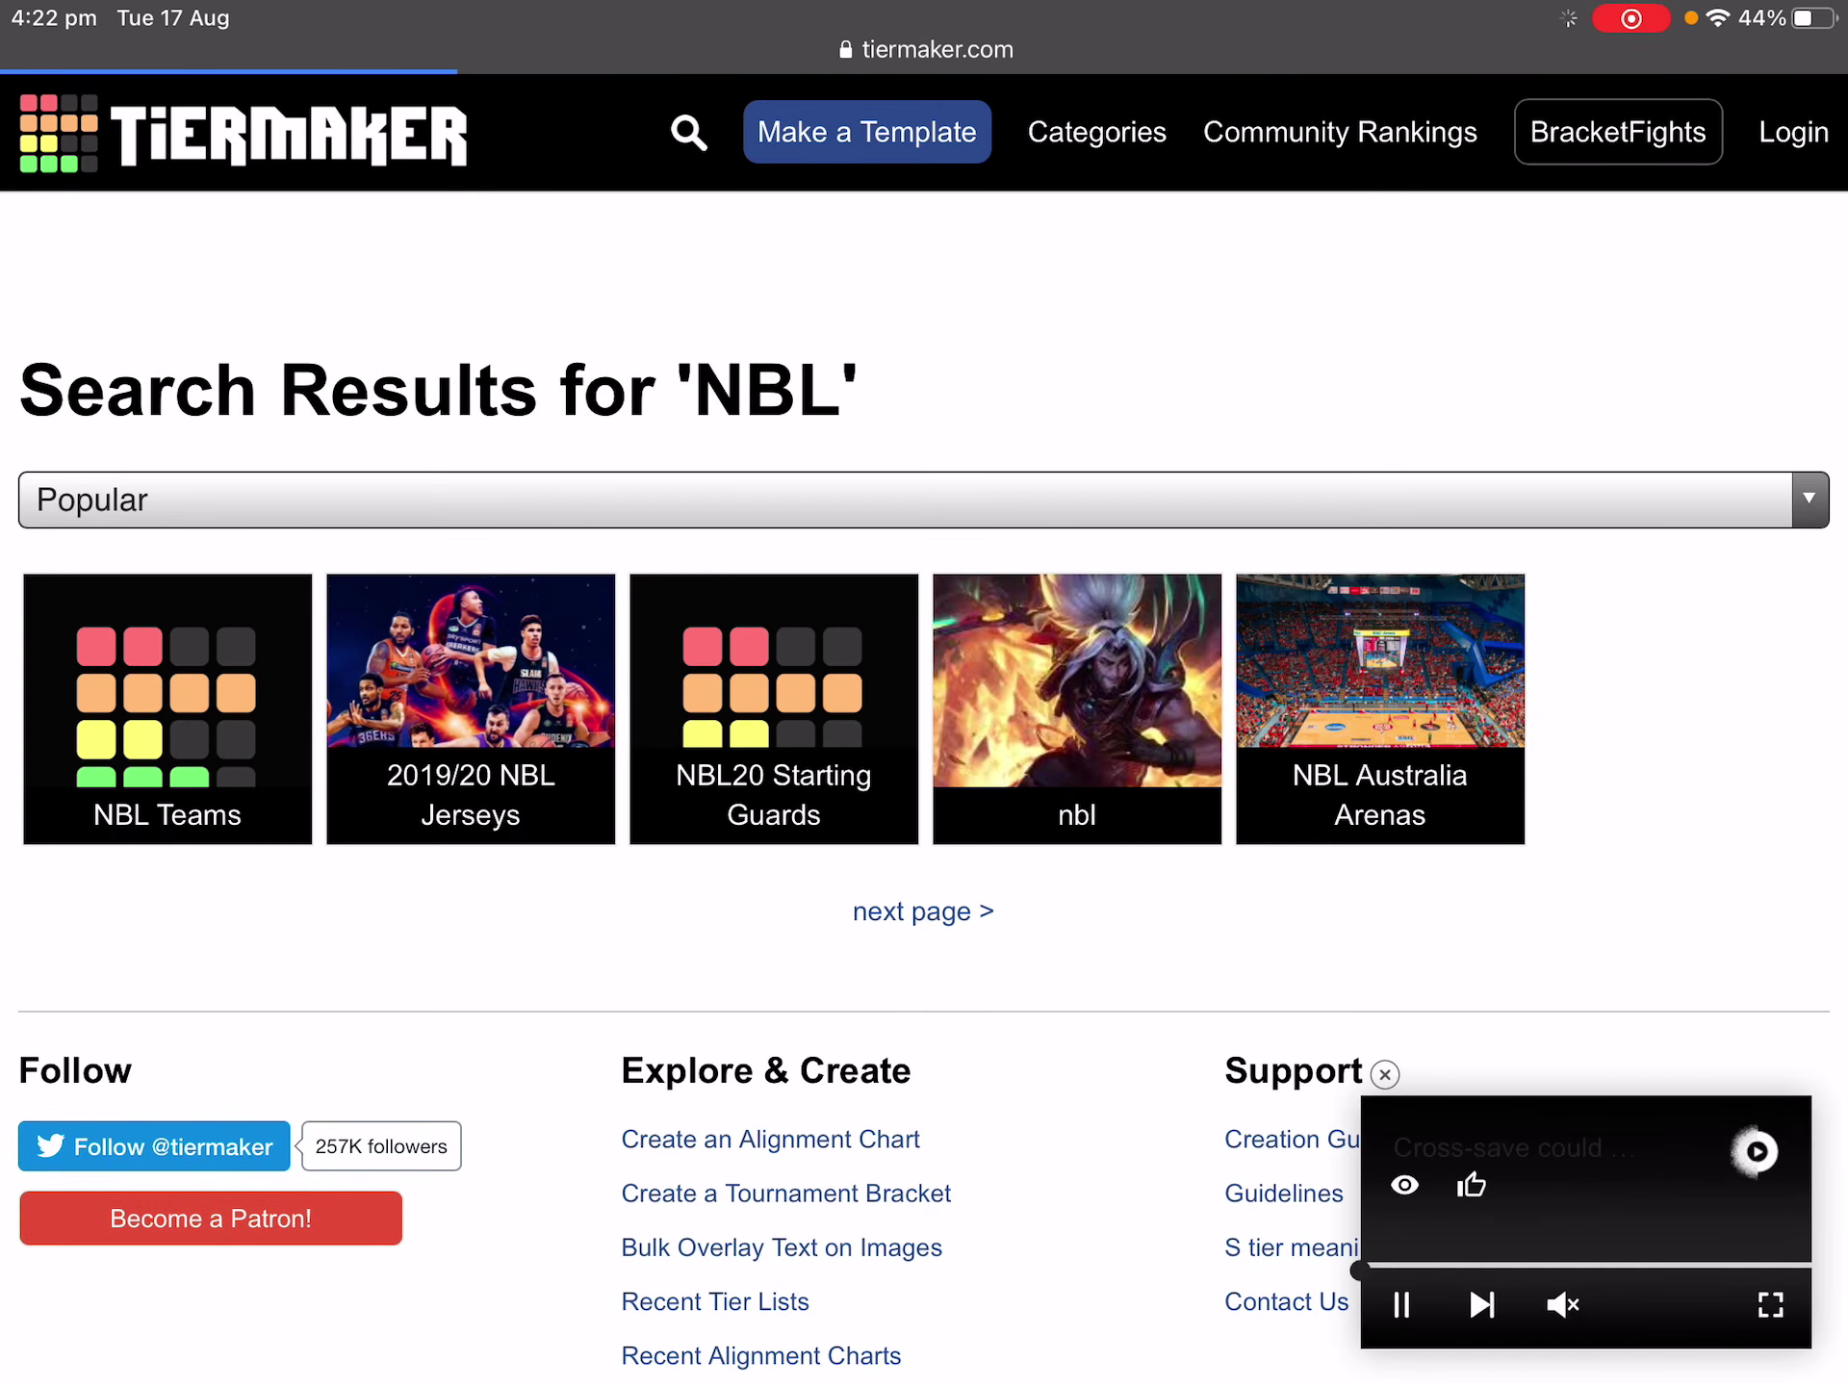
# Open the NBL Teams template and look over its empty S–D tiers and unranked logos.
pyautogui.click(168, 708)
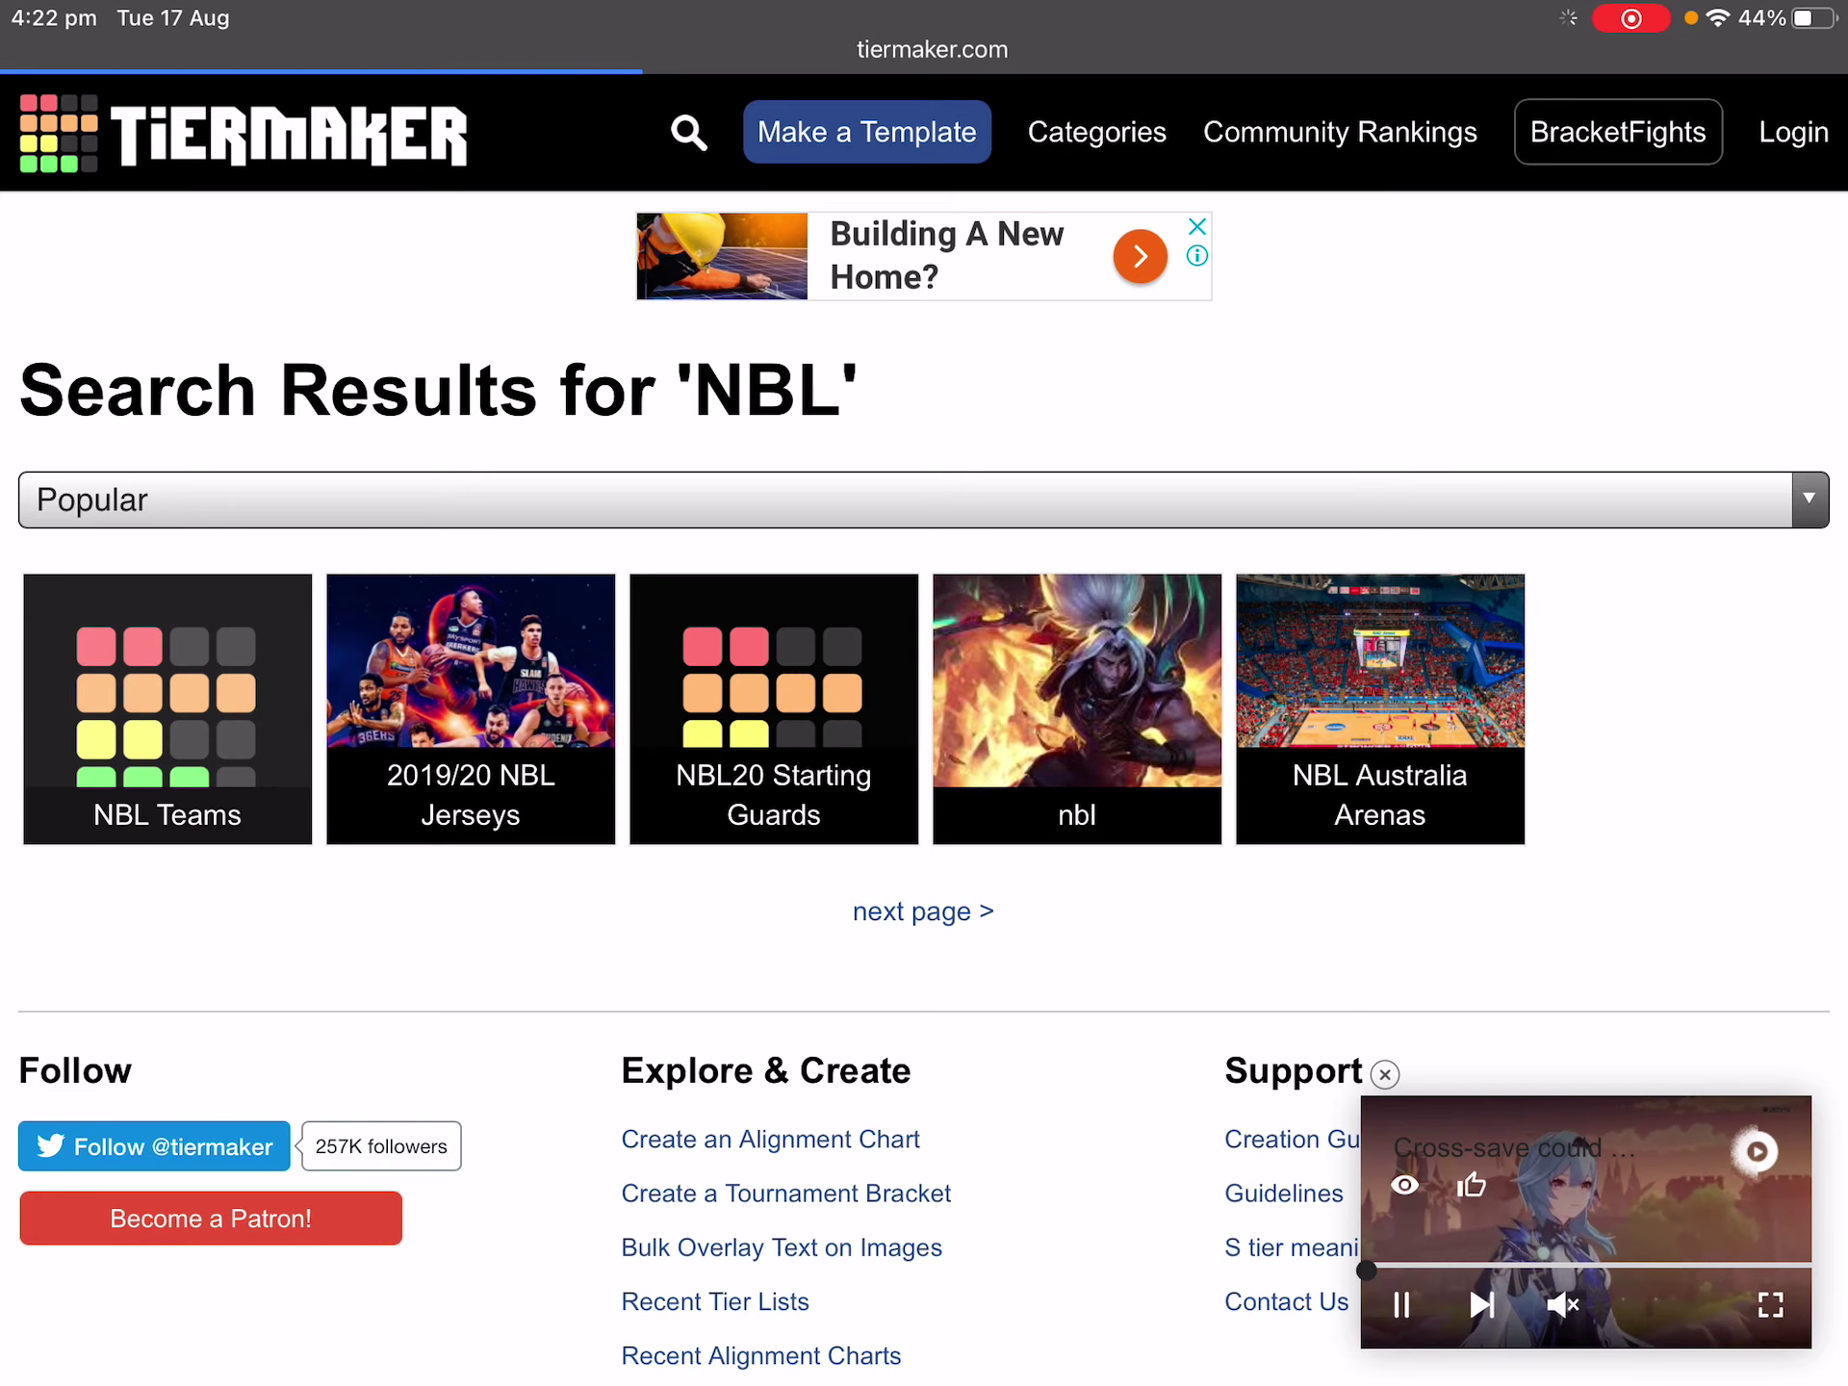
pyautogui.scroll(-10, 924, 692)
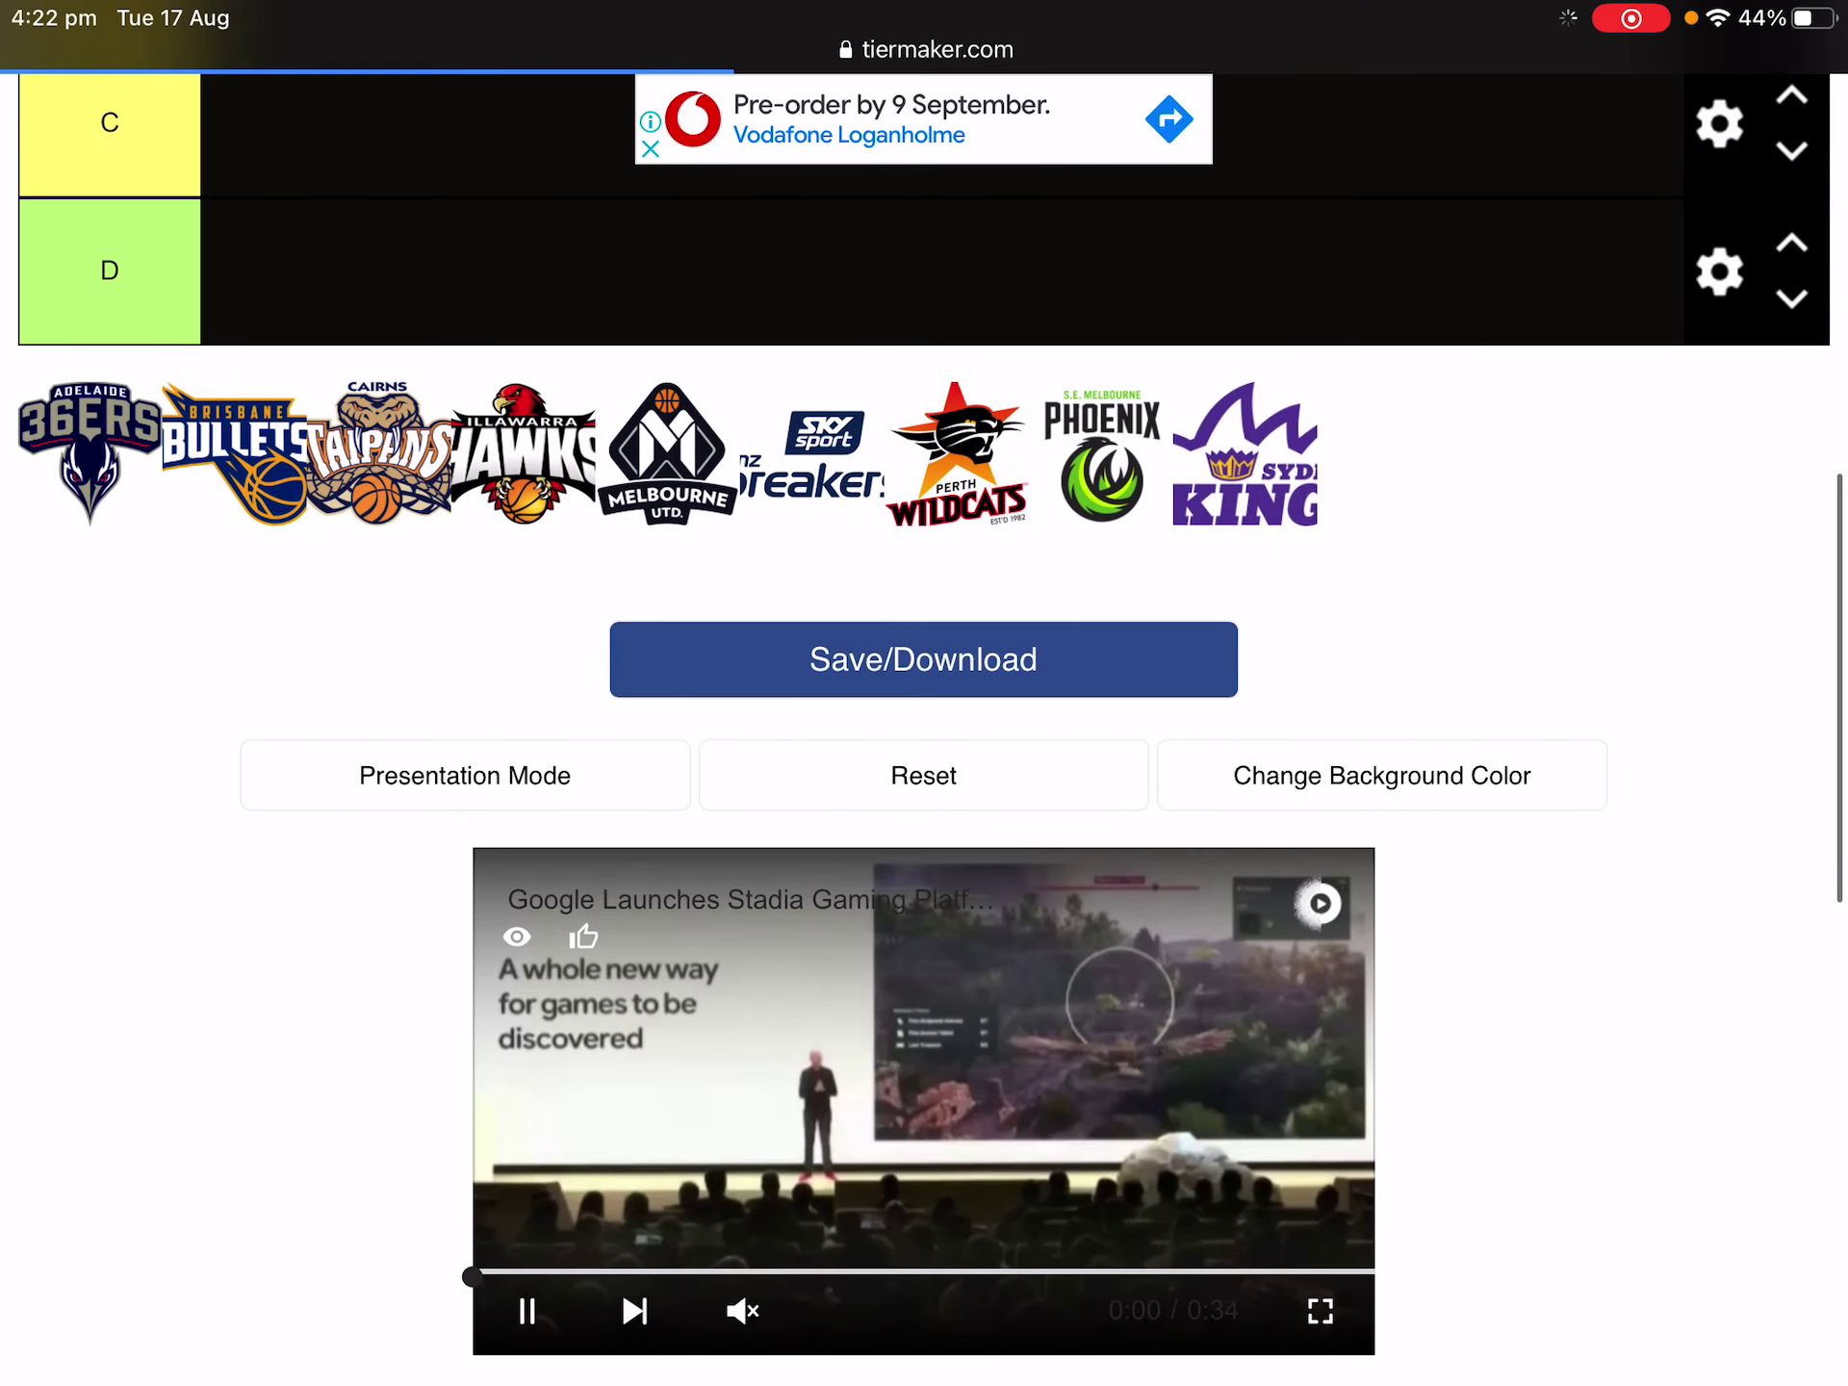
pyautogui.scroll(5, 923, 693)
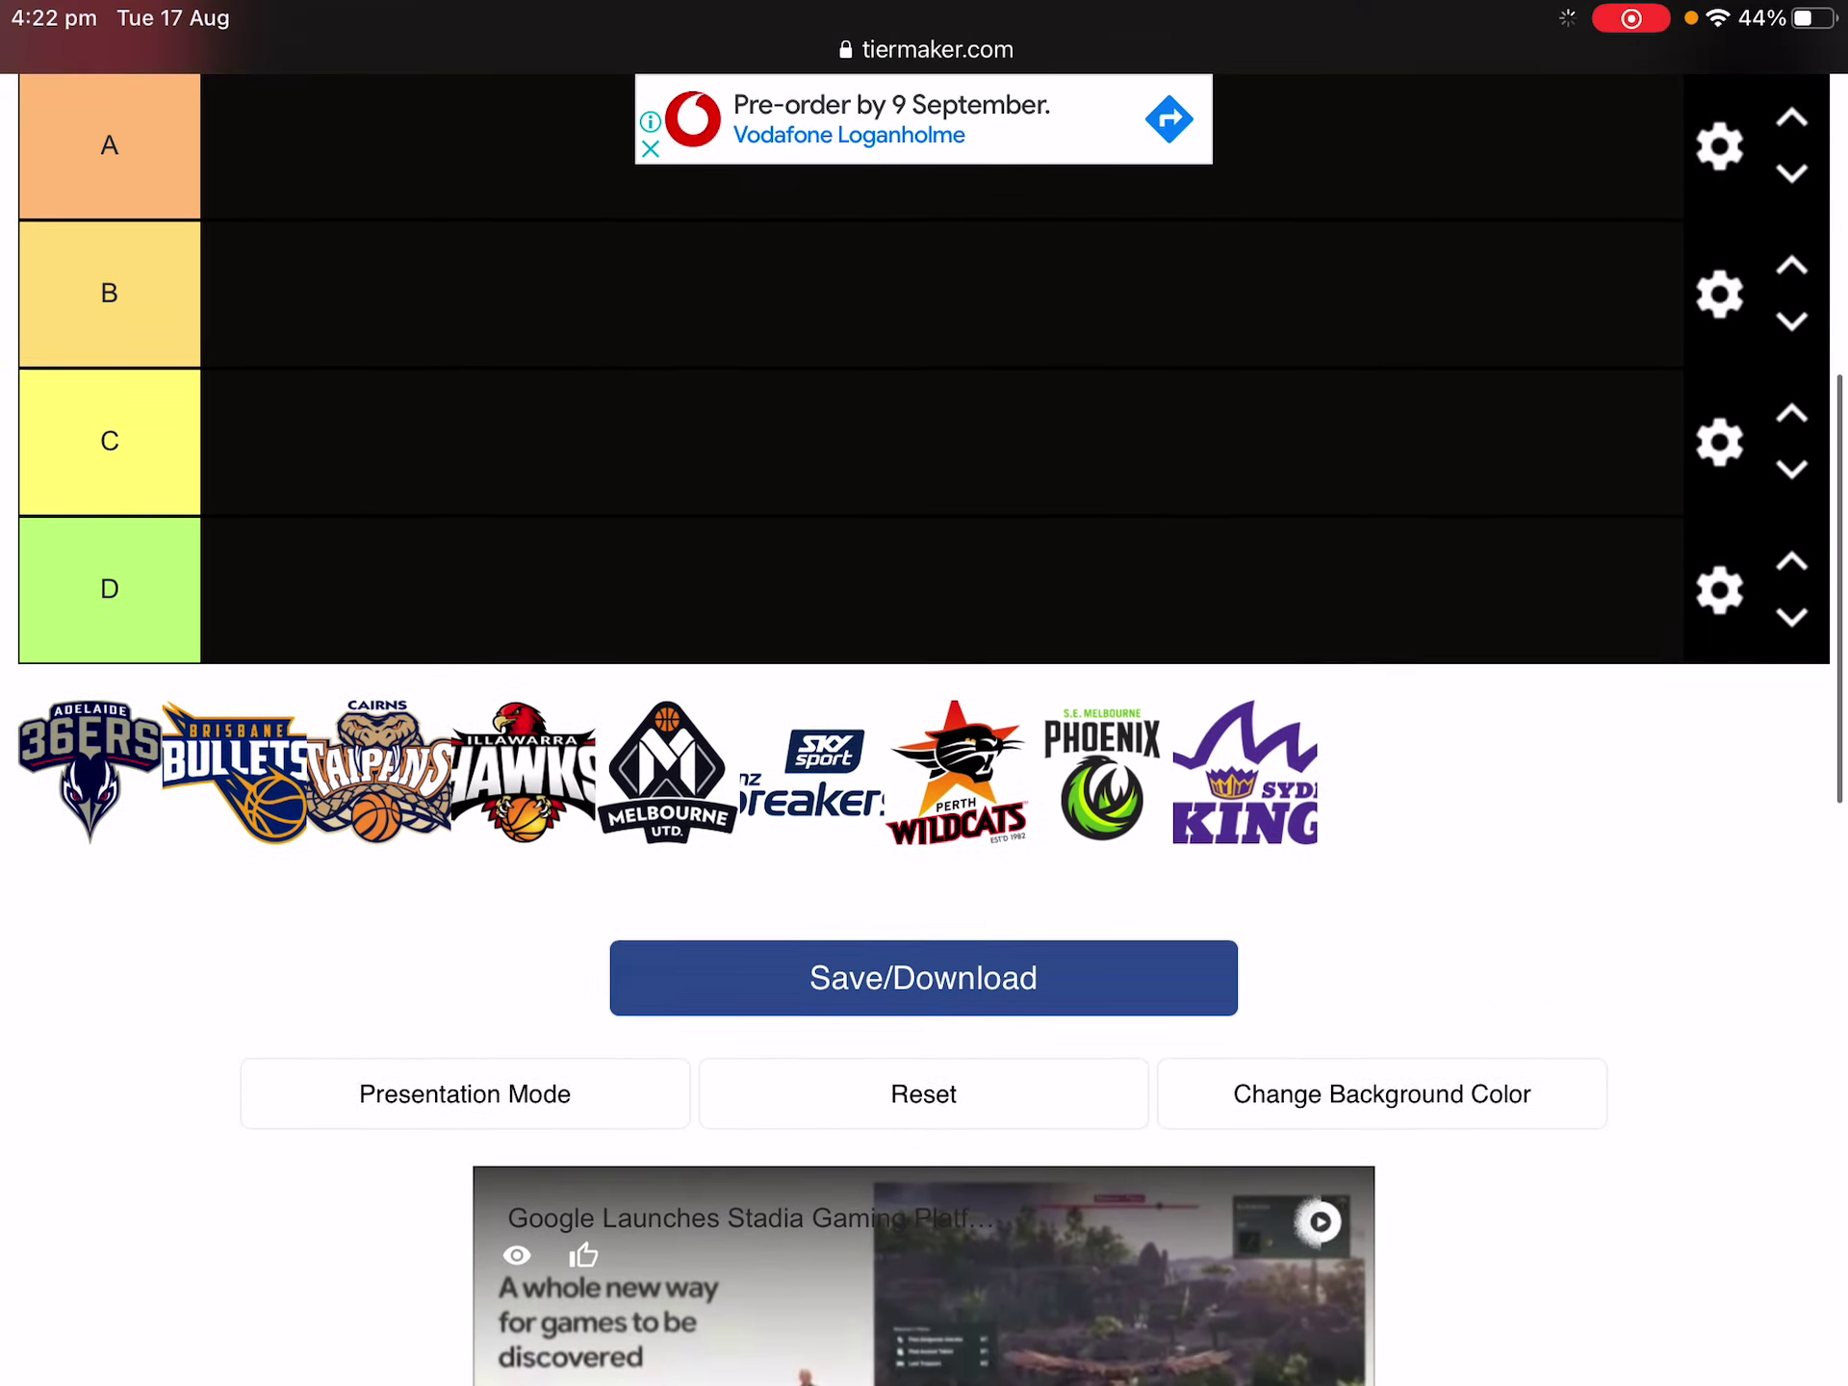
pyautogui.scroll(-1, 924, 693)
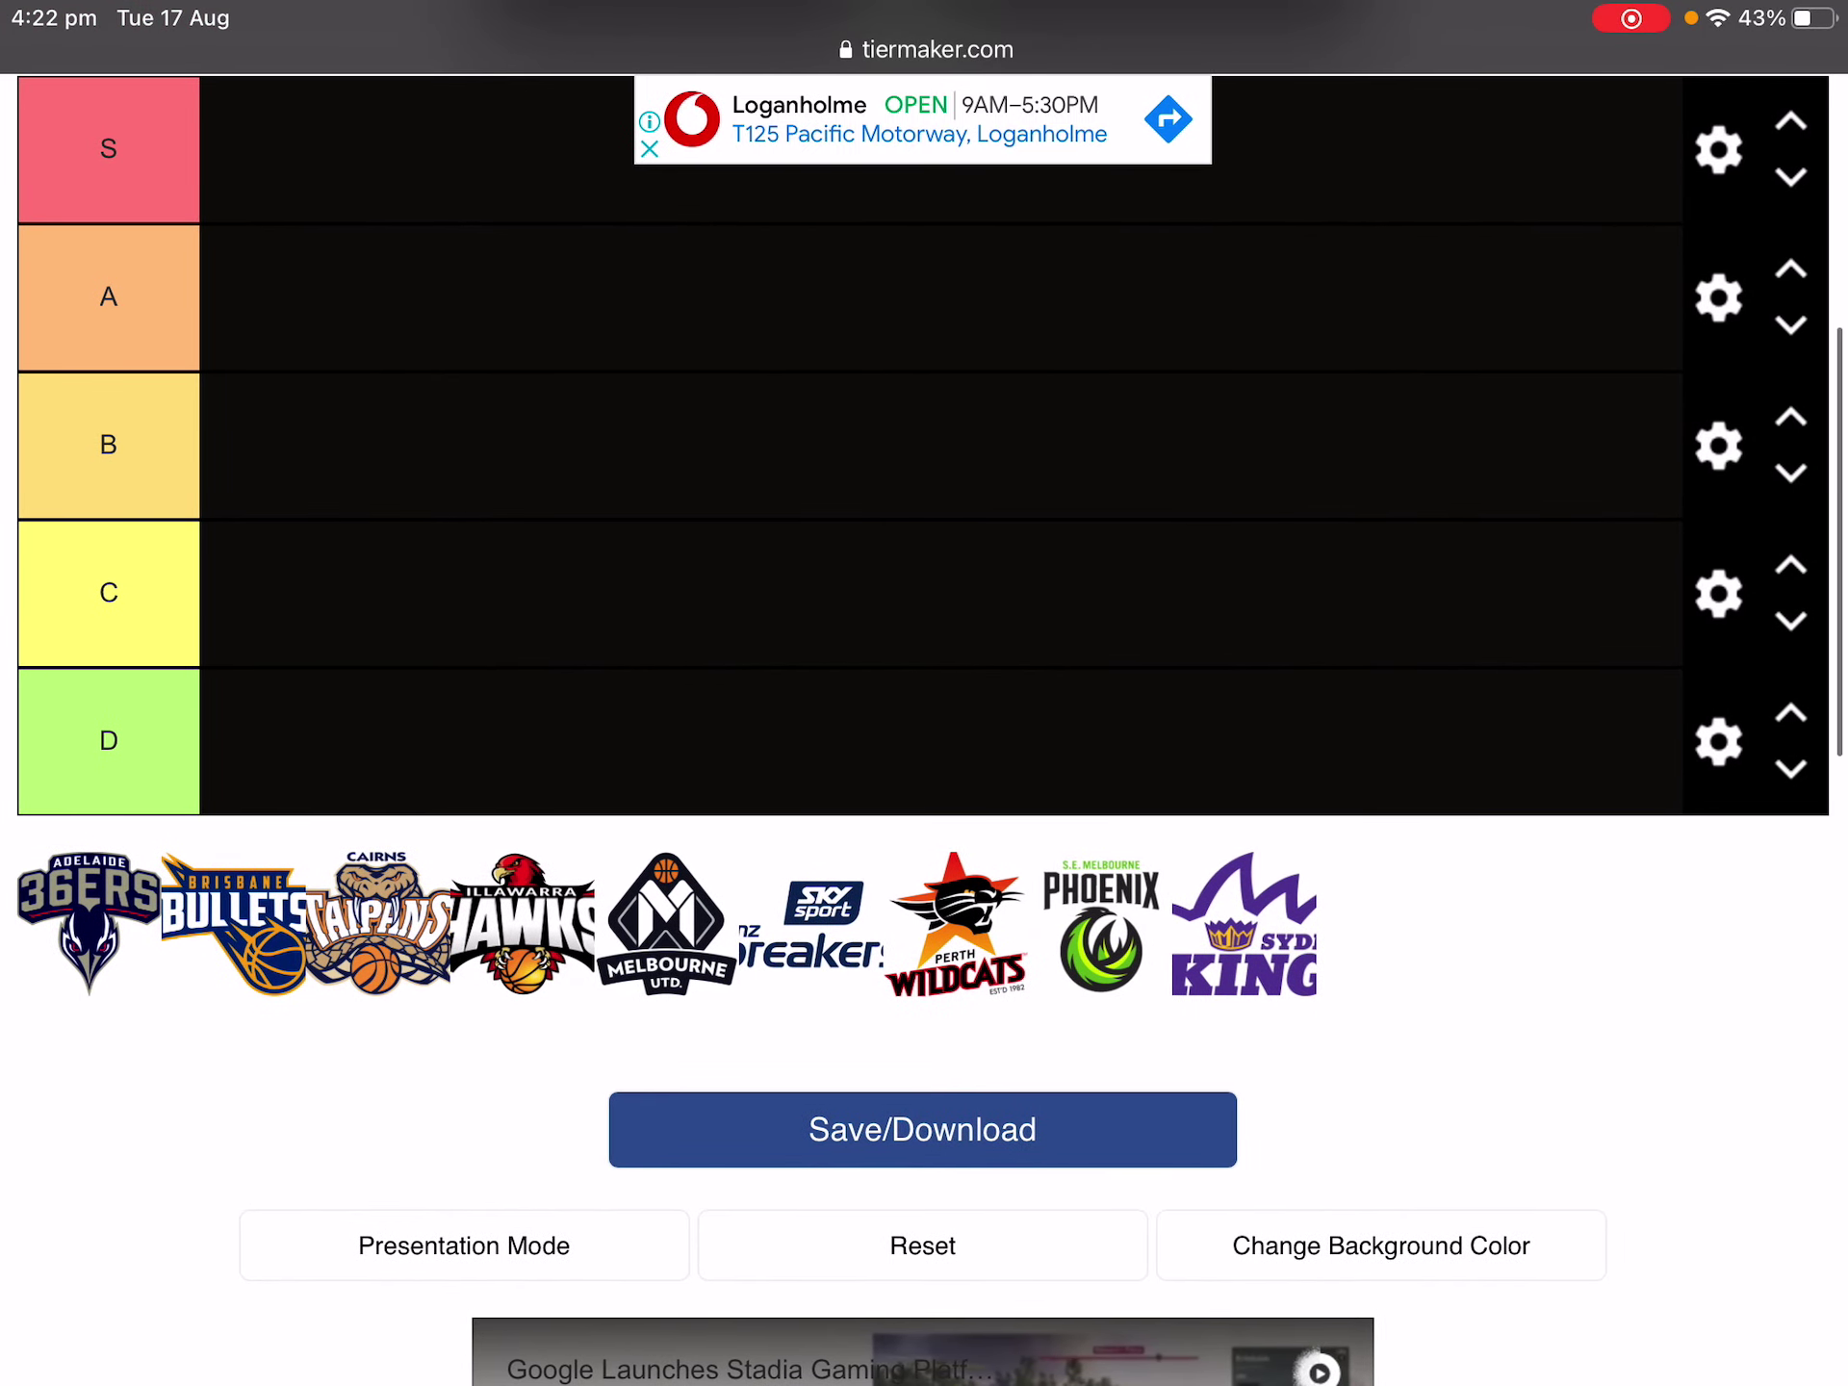
pyautogui.scroll(3, 924, 693)
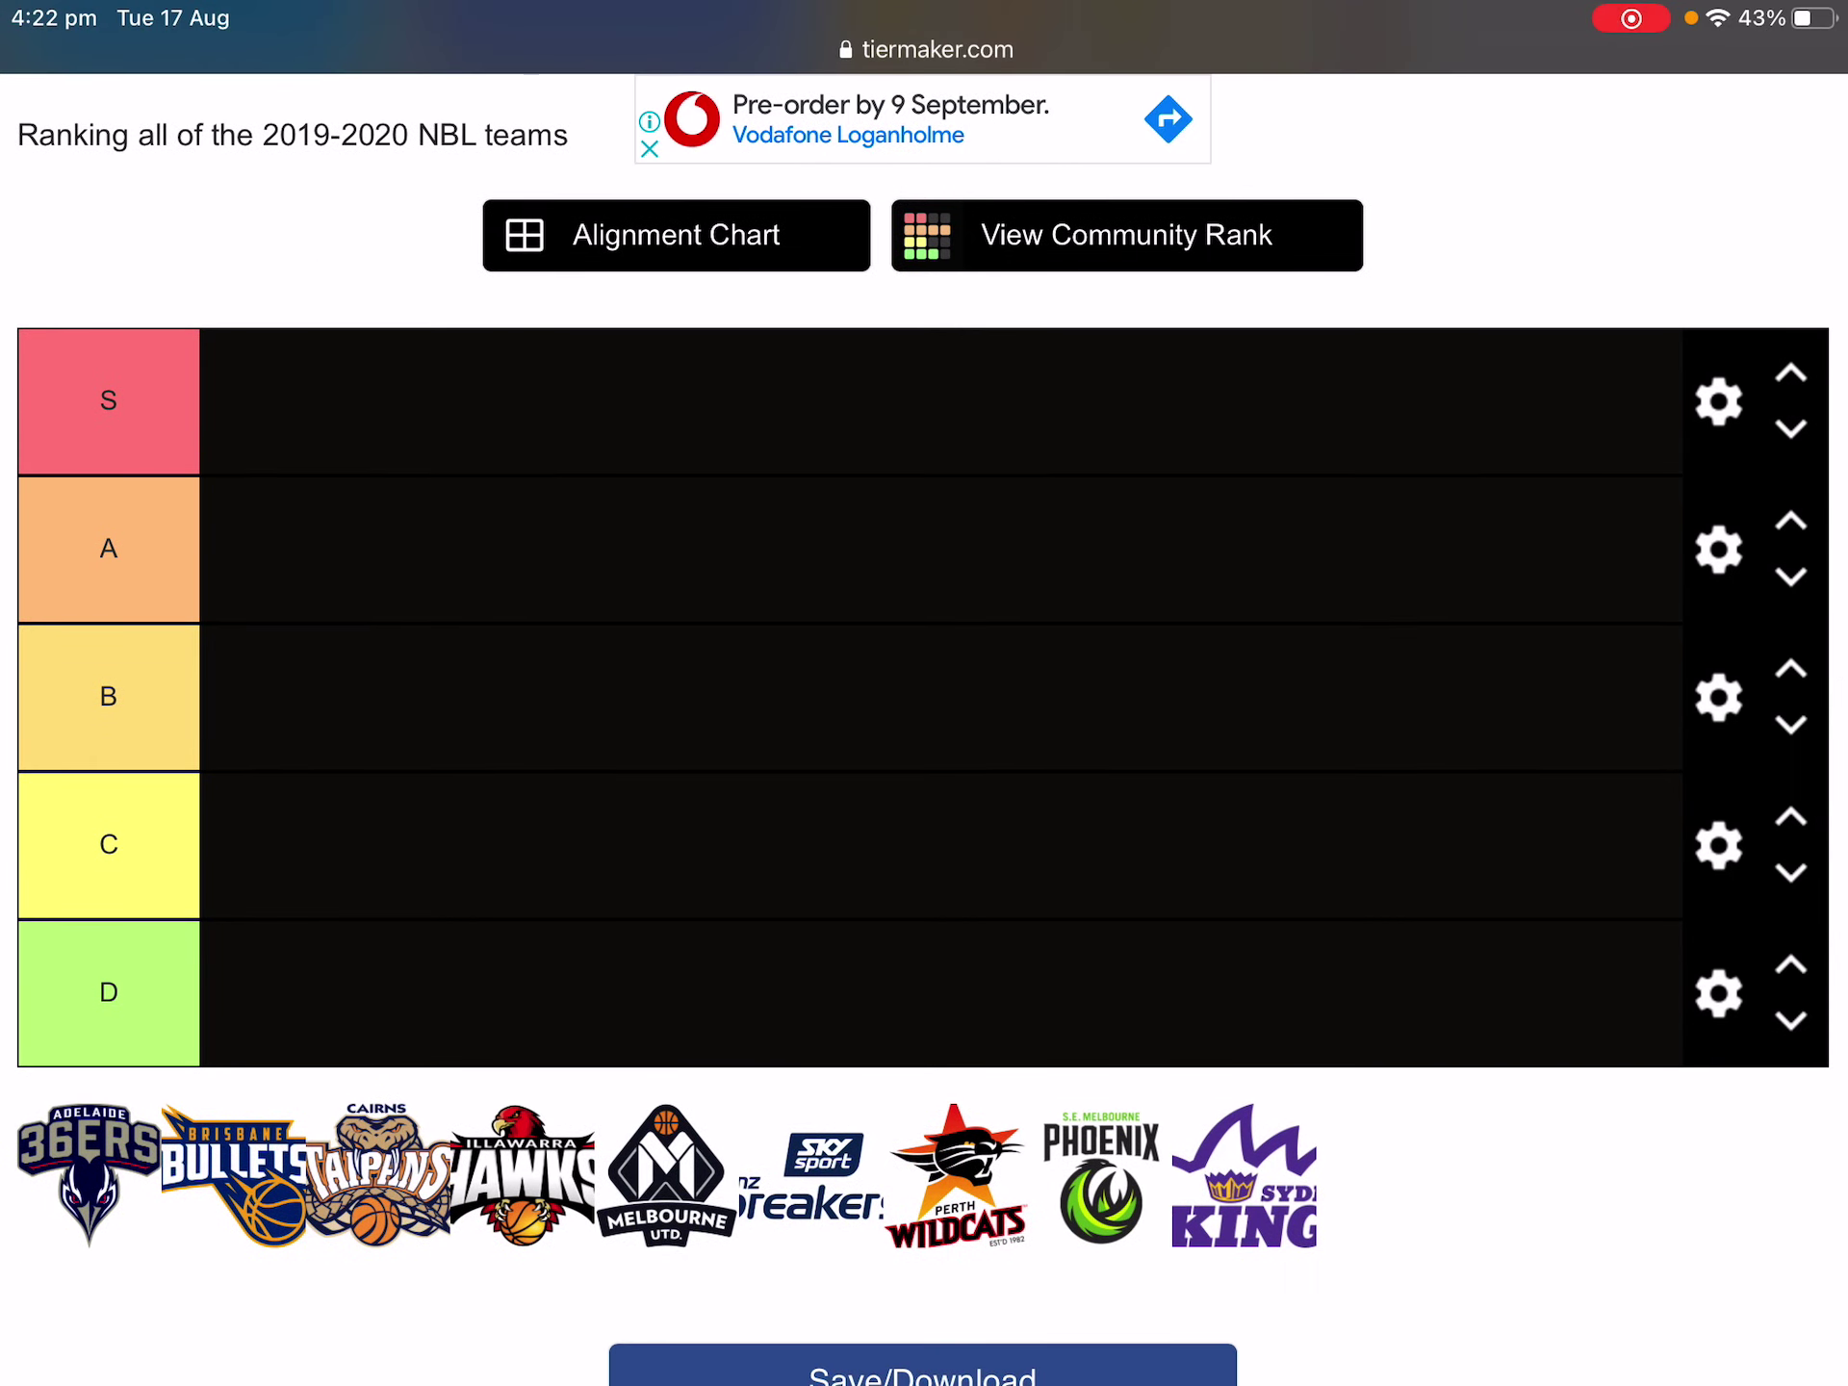
# Replace the top tier label 'S' with 'TASMANIAN'.
pyautogui.click(109, 399)
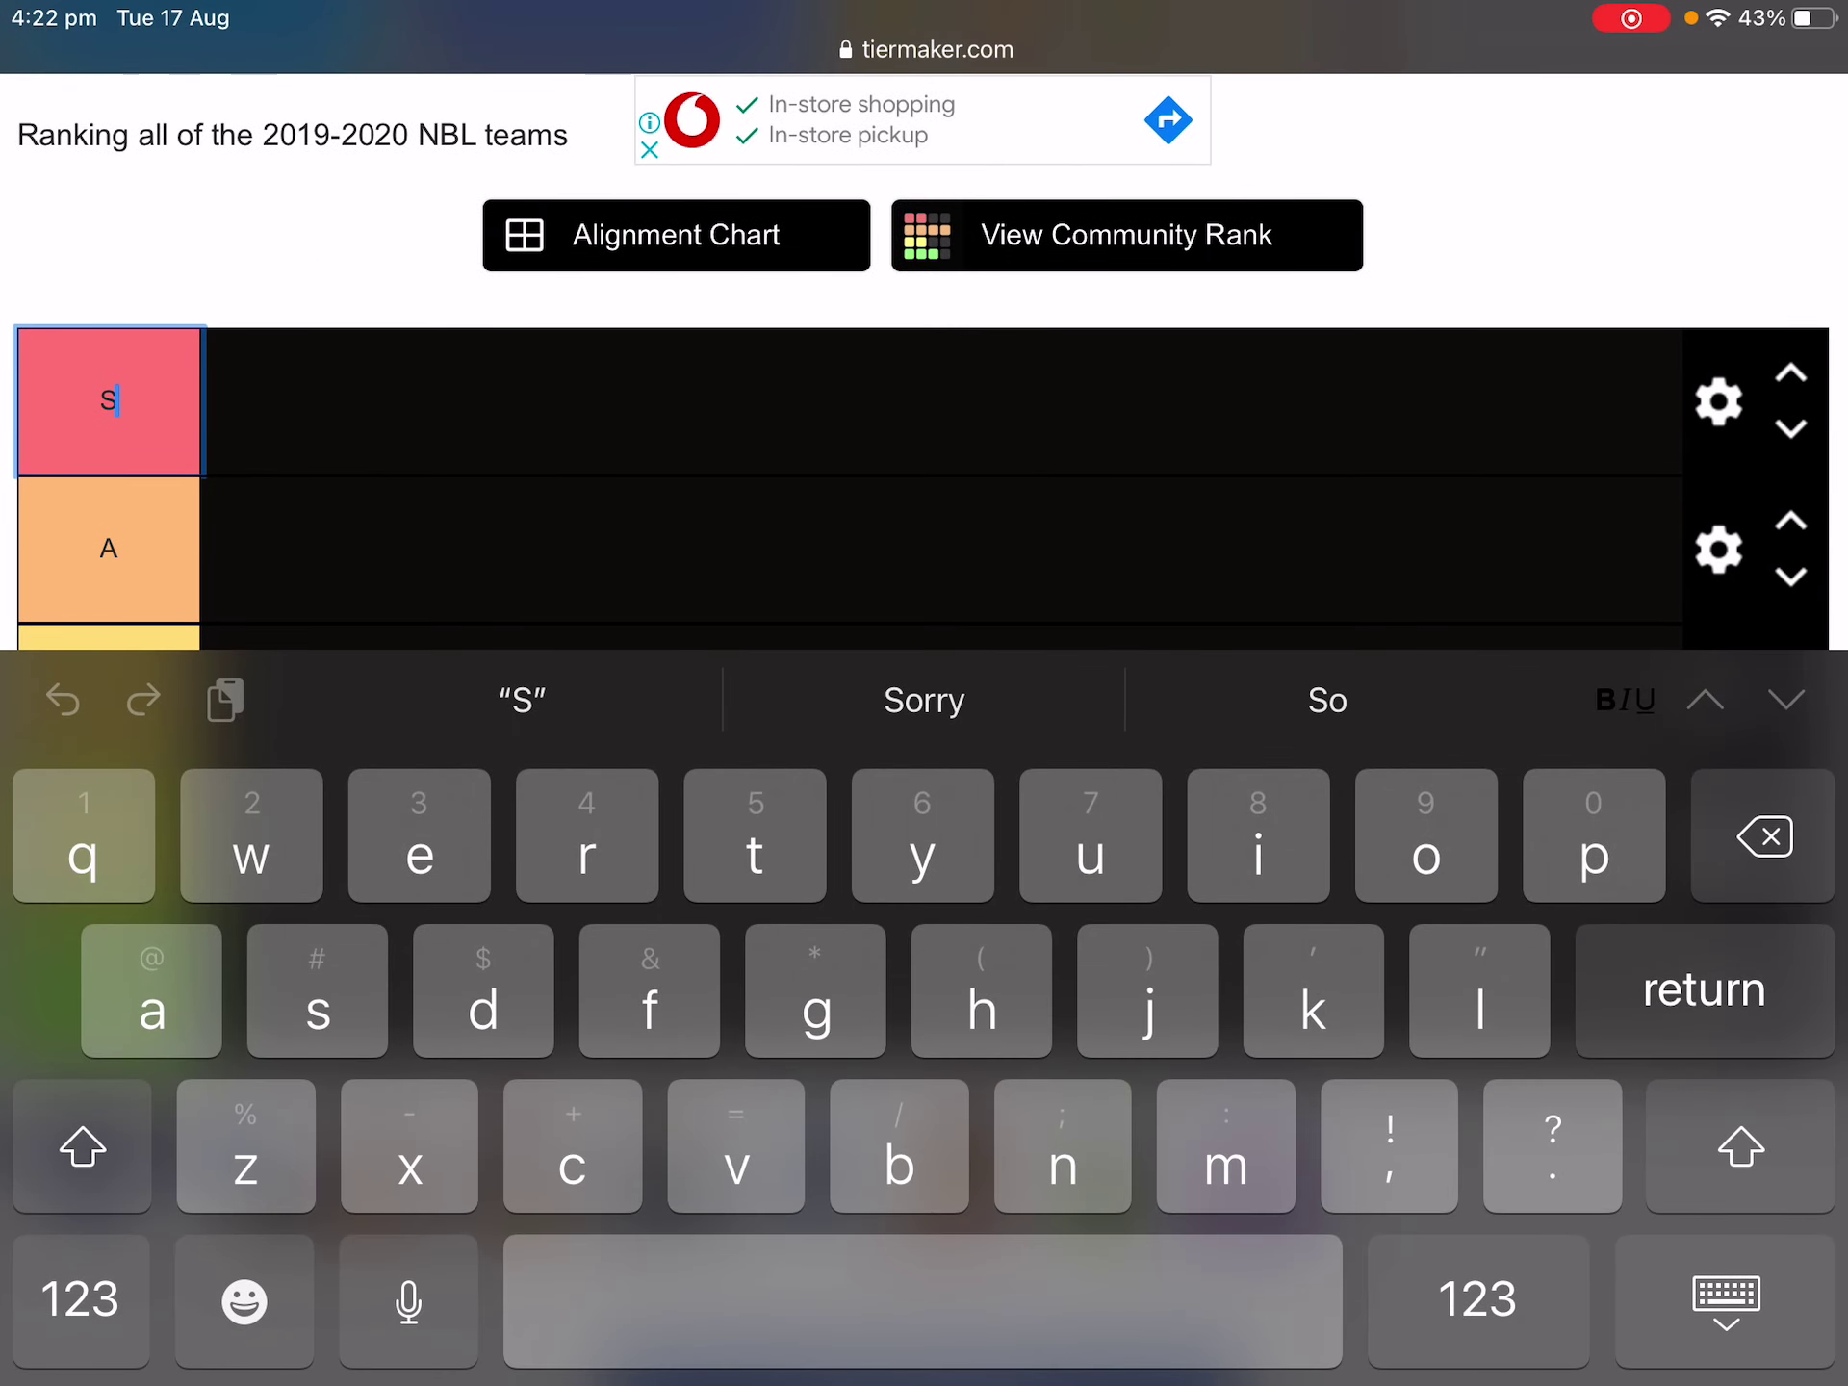
pyautogui.press('BackSpace')
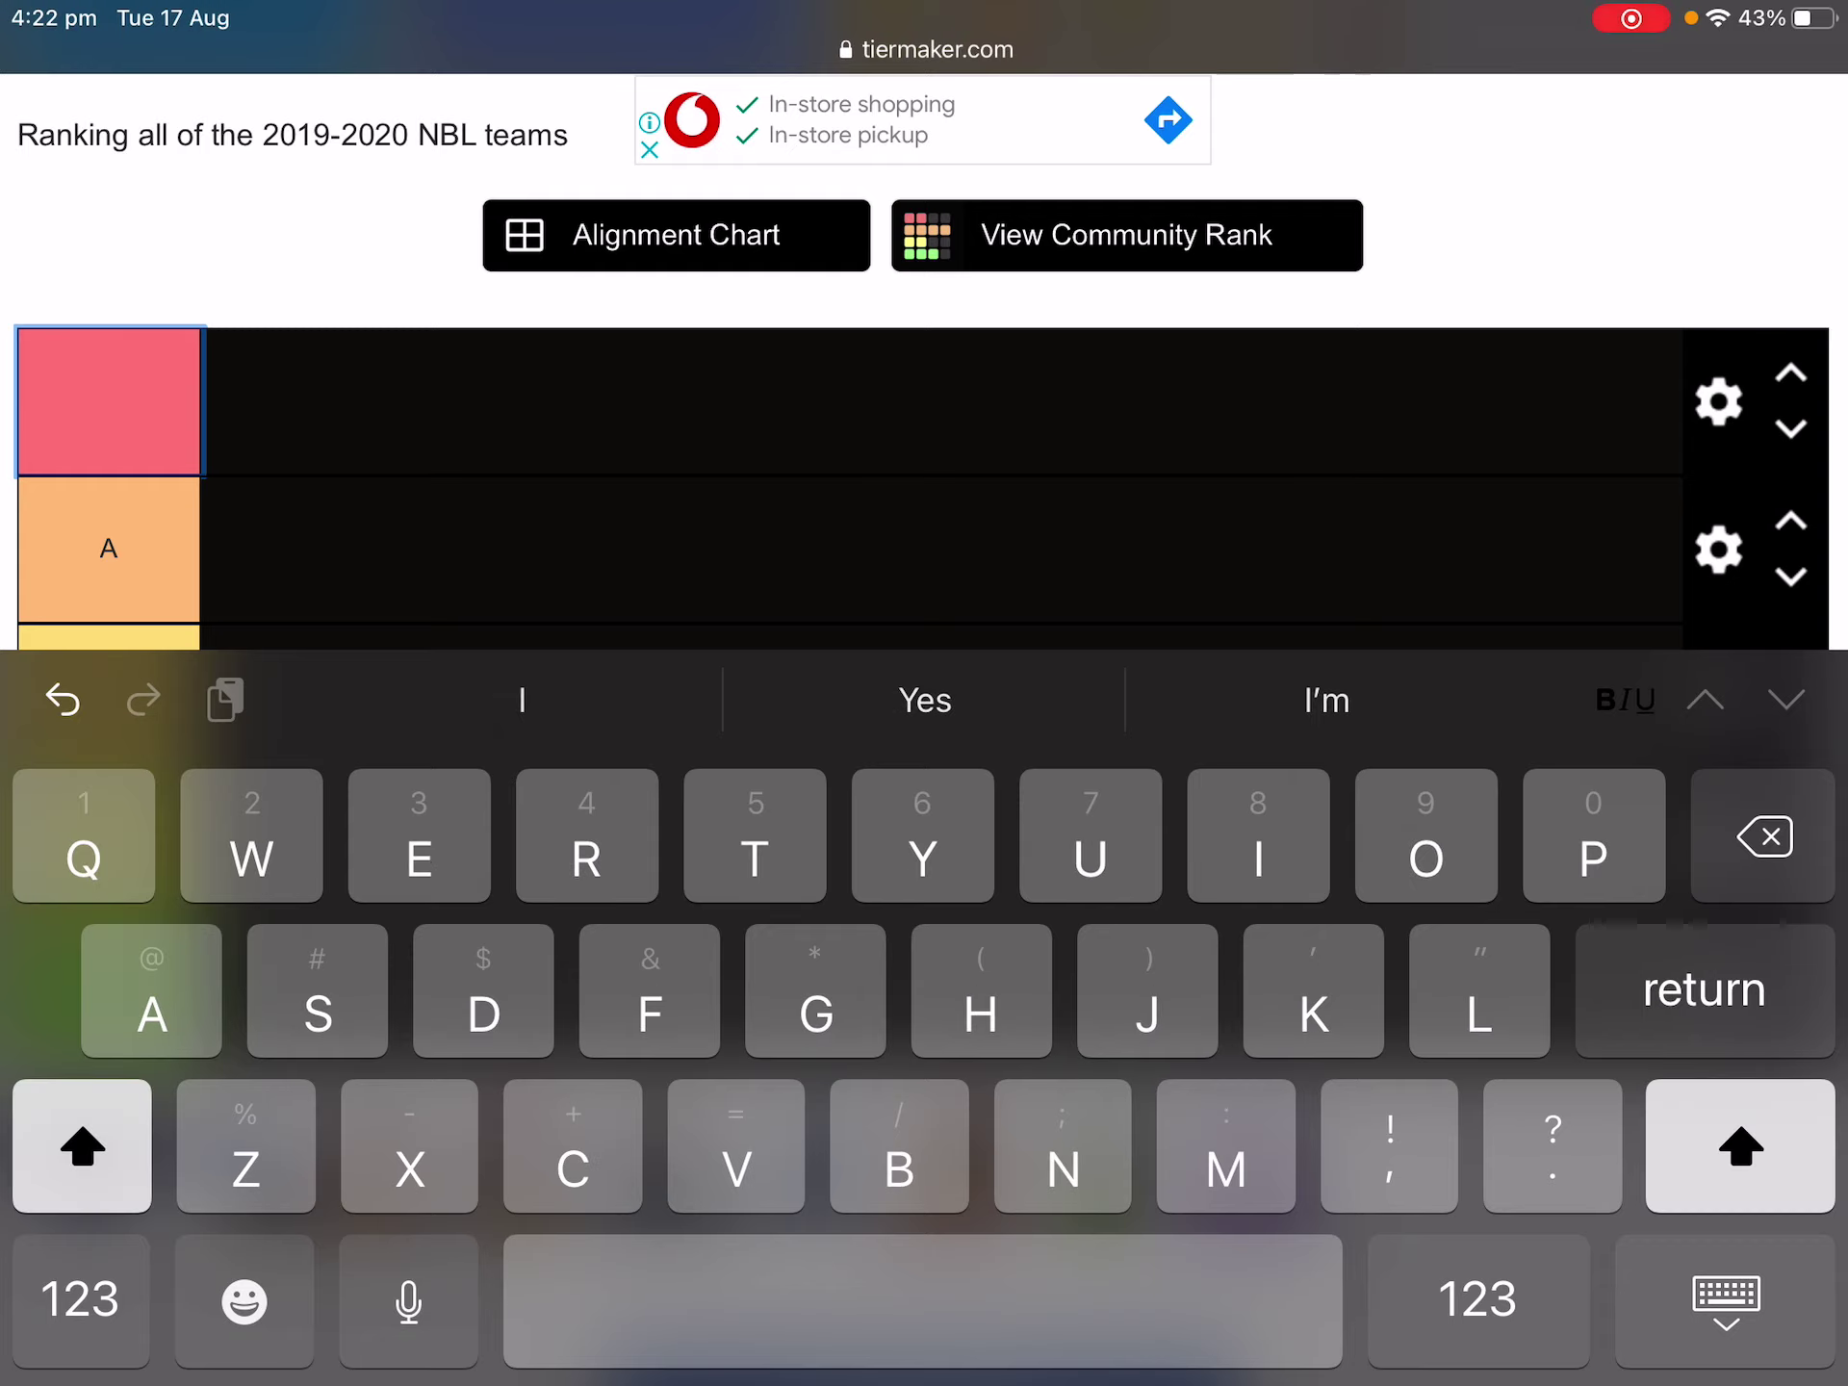
pyautogui.write('TASMAINA')
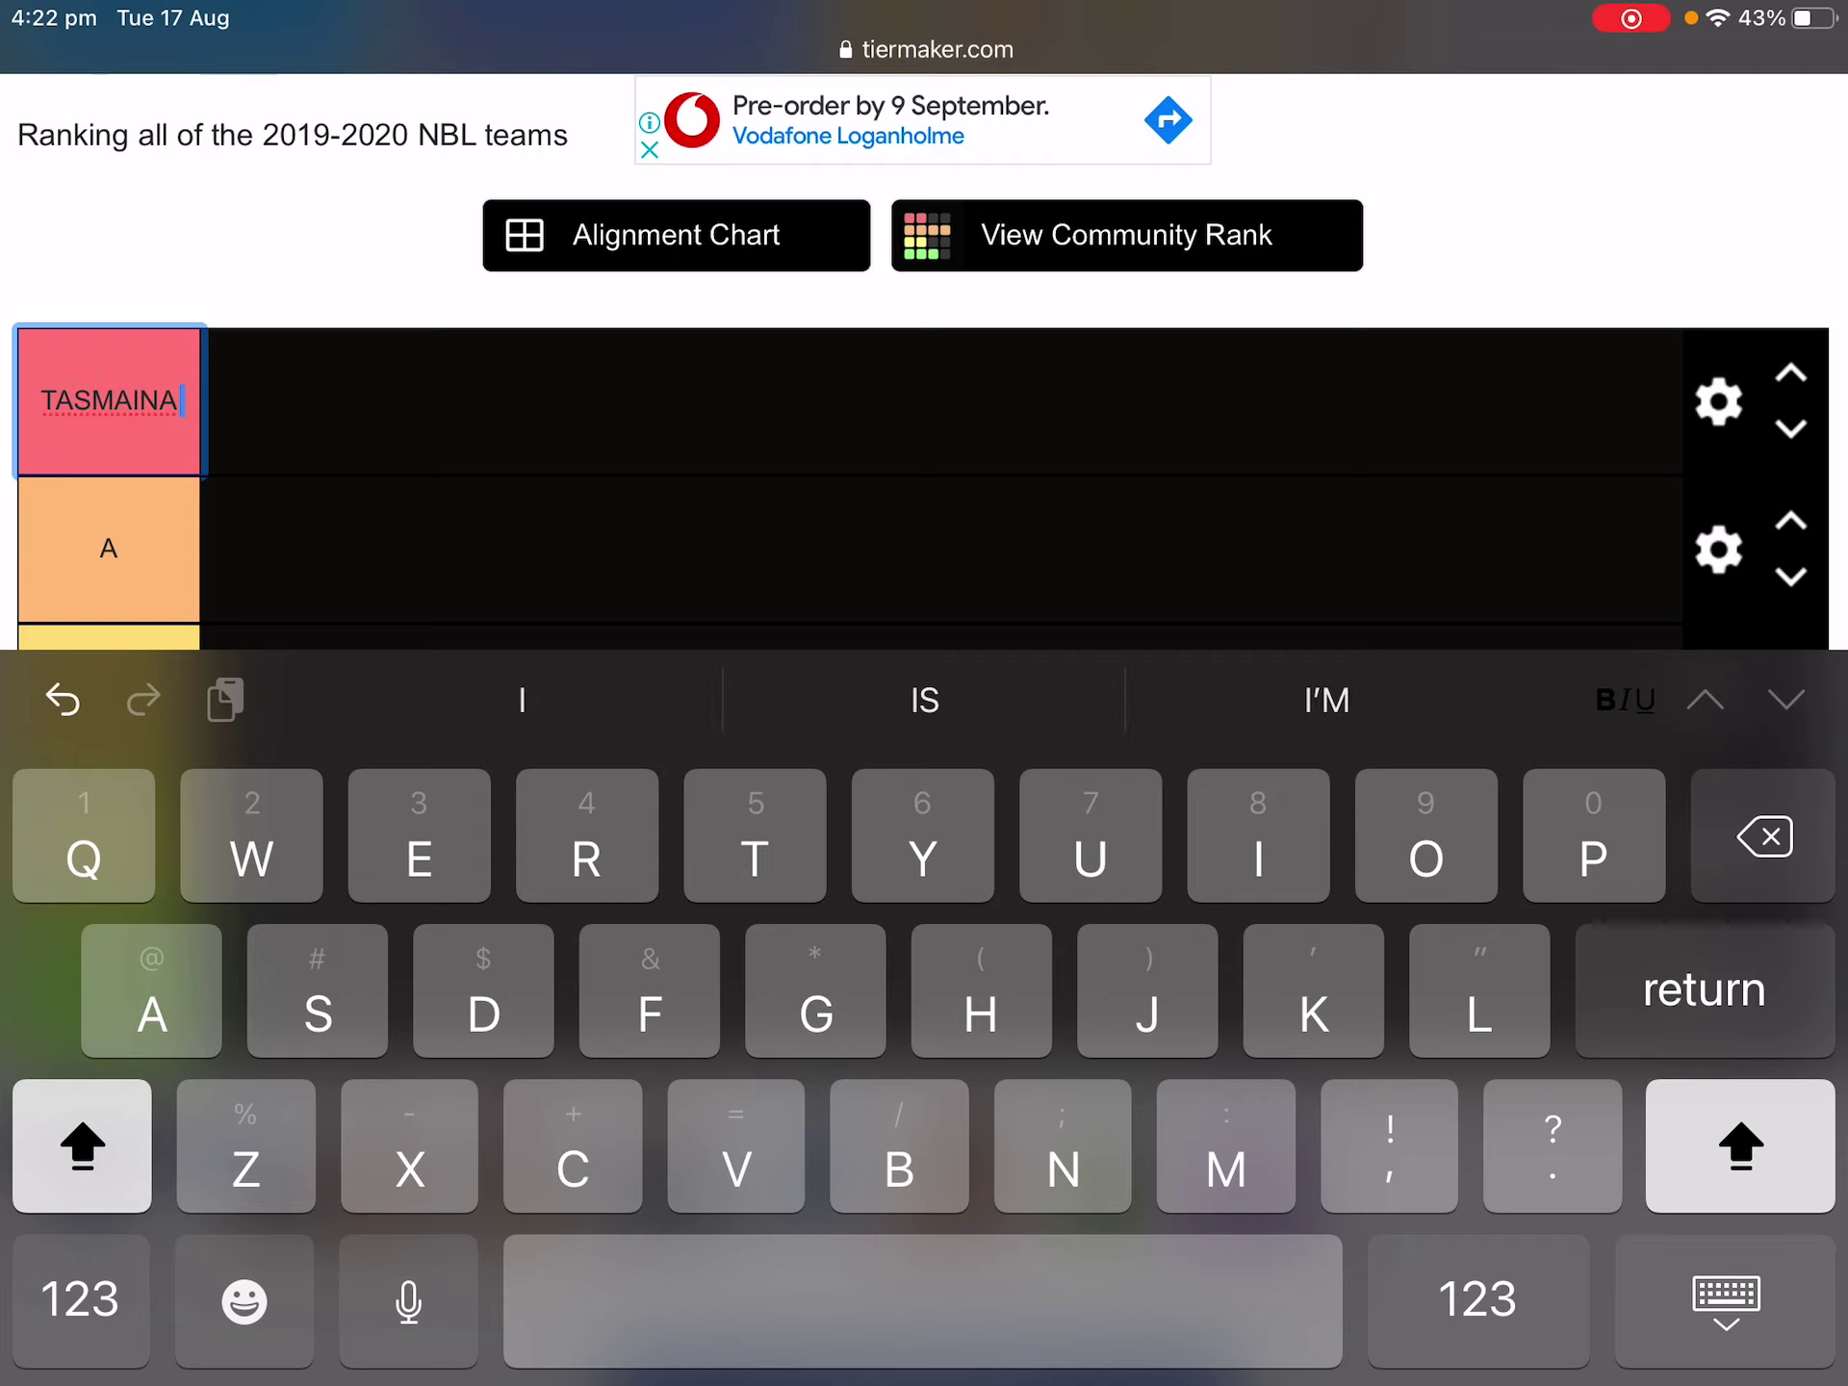
pyautogui.click(924, 700)
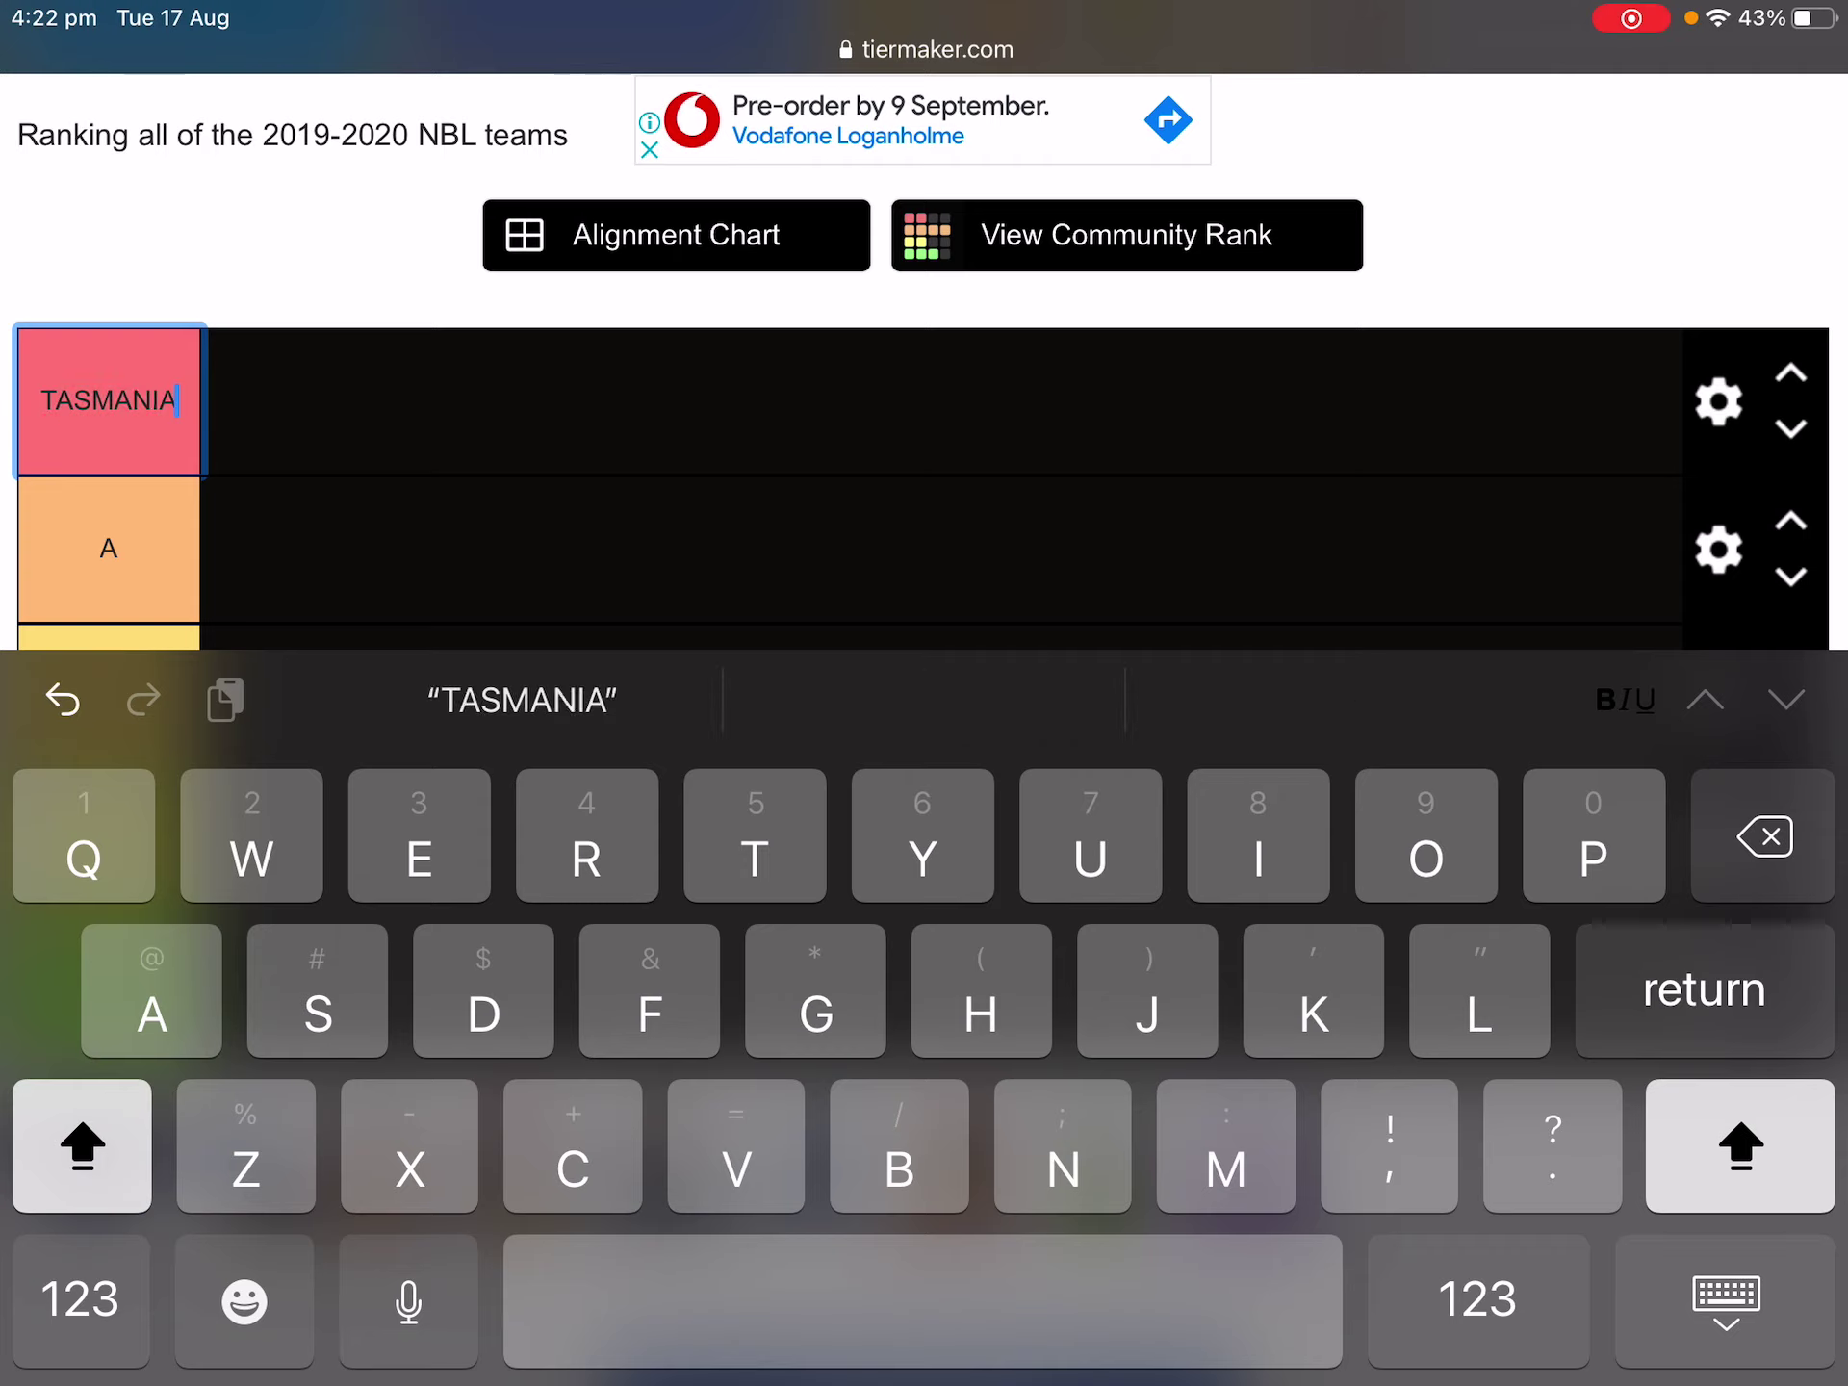
pyautogui.write('N')
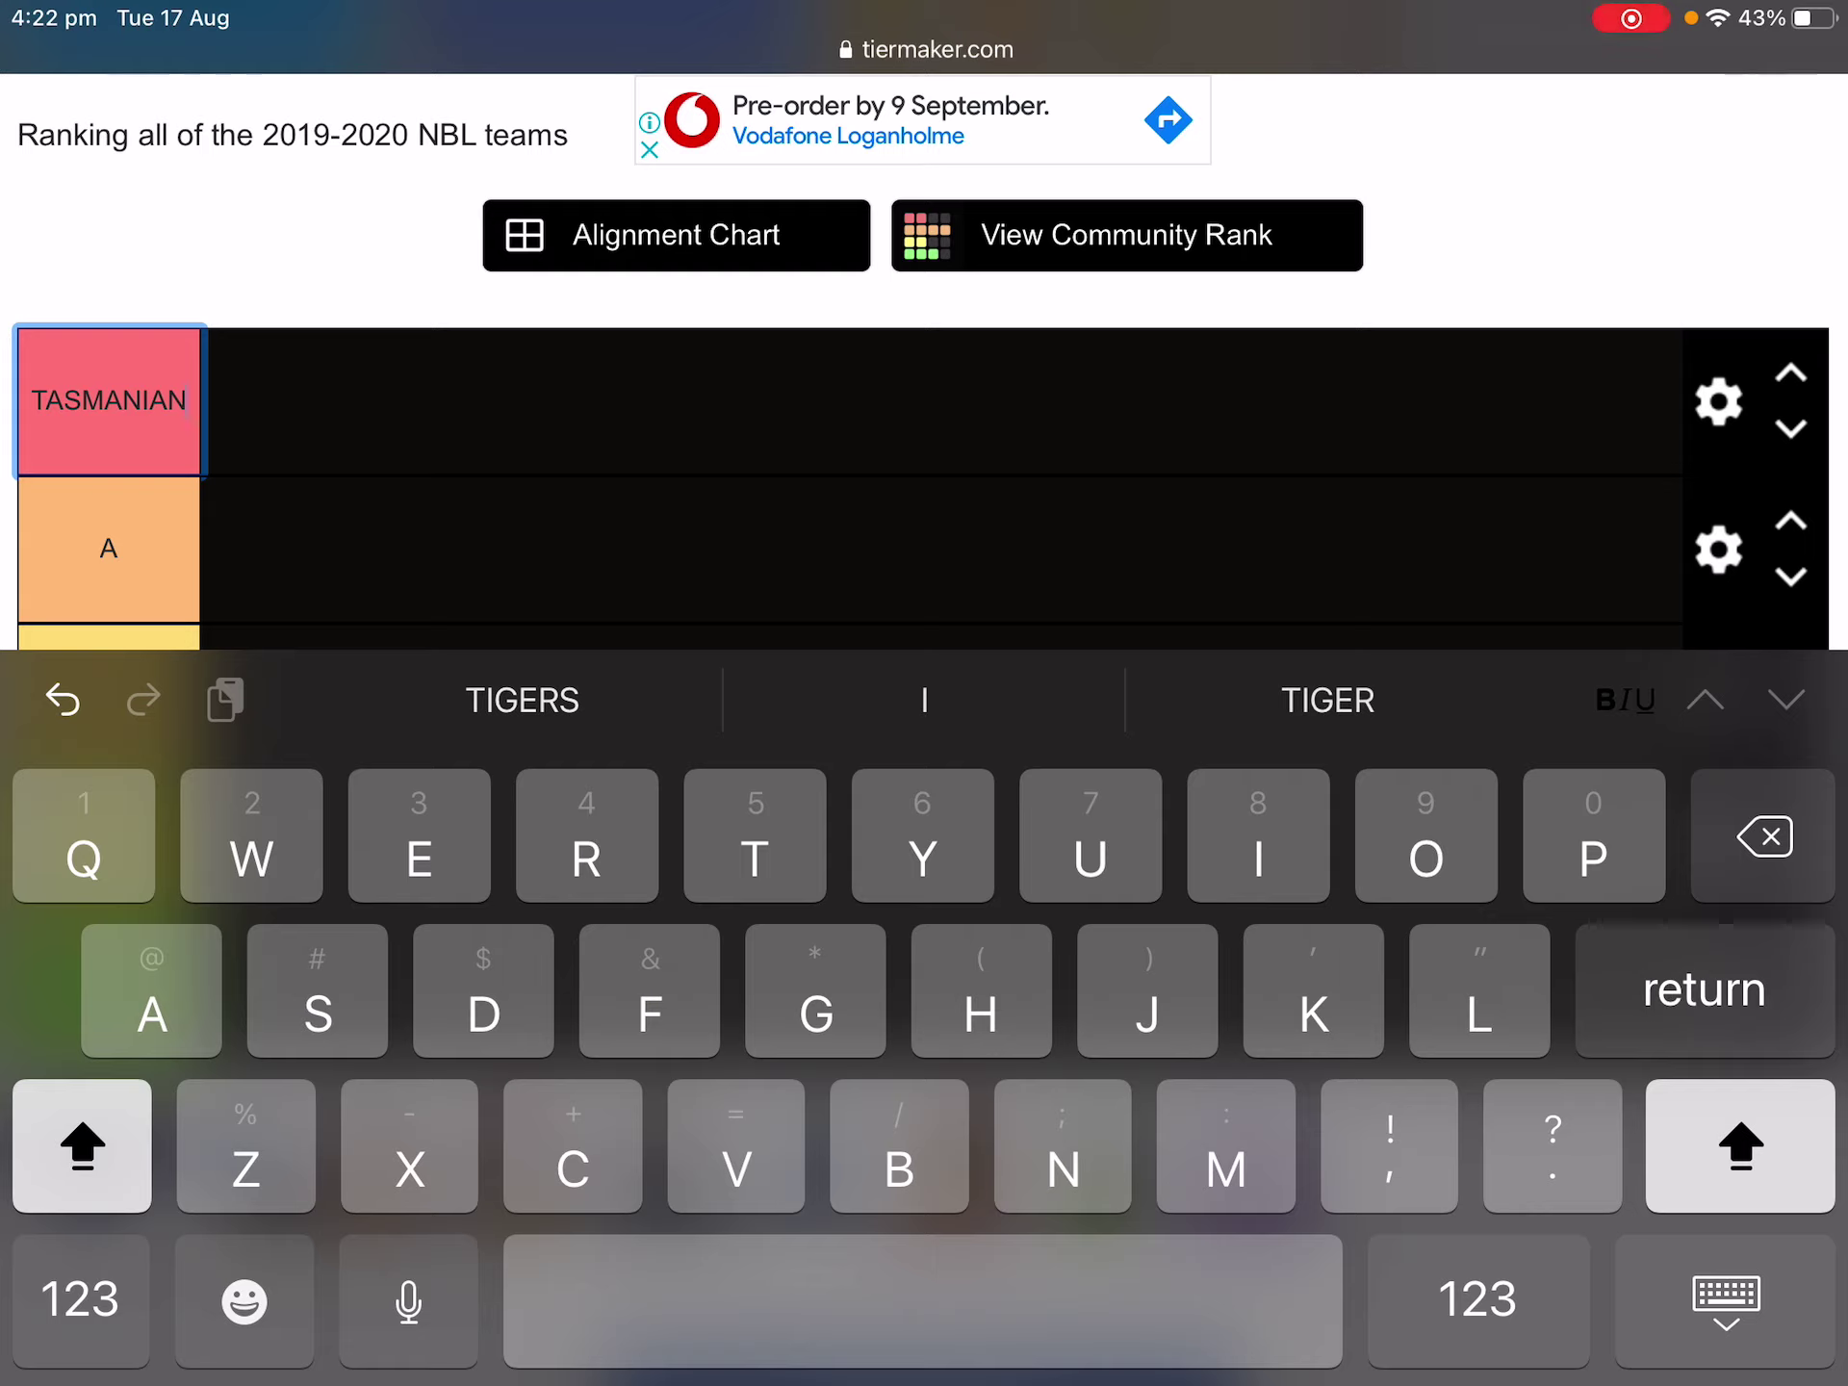
pyautogui.write(' BJA')
pyautogui.press('BackSpace')
pyautogui.press('BackSpace')
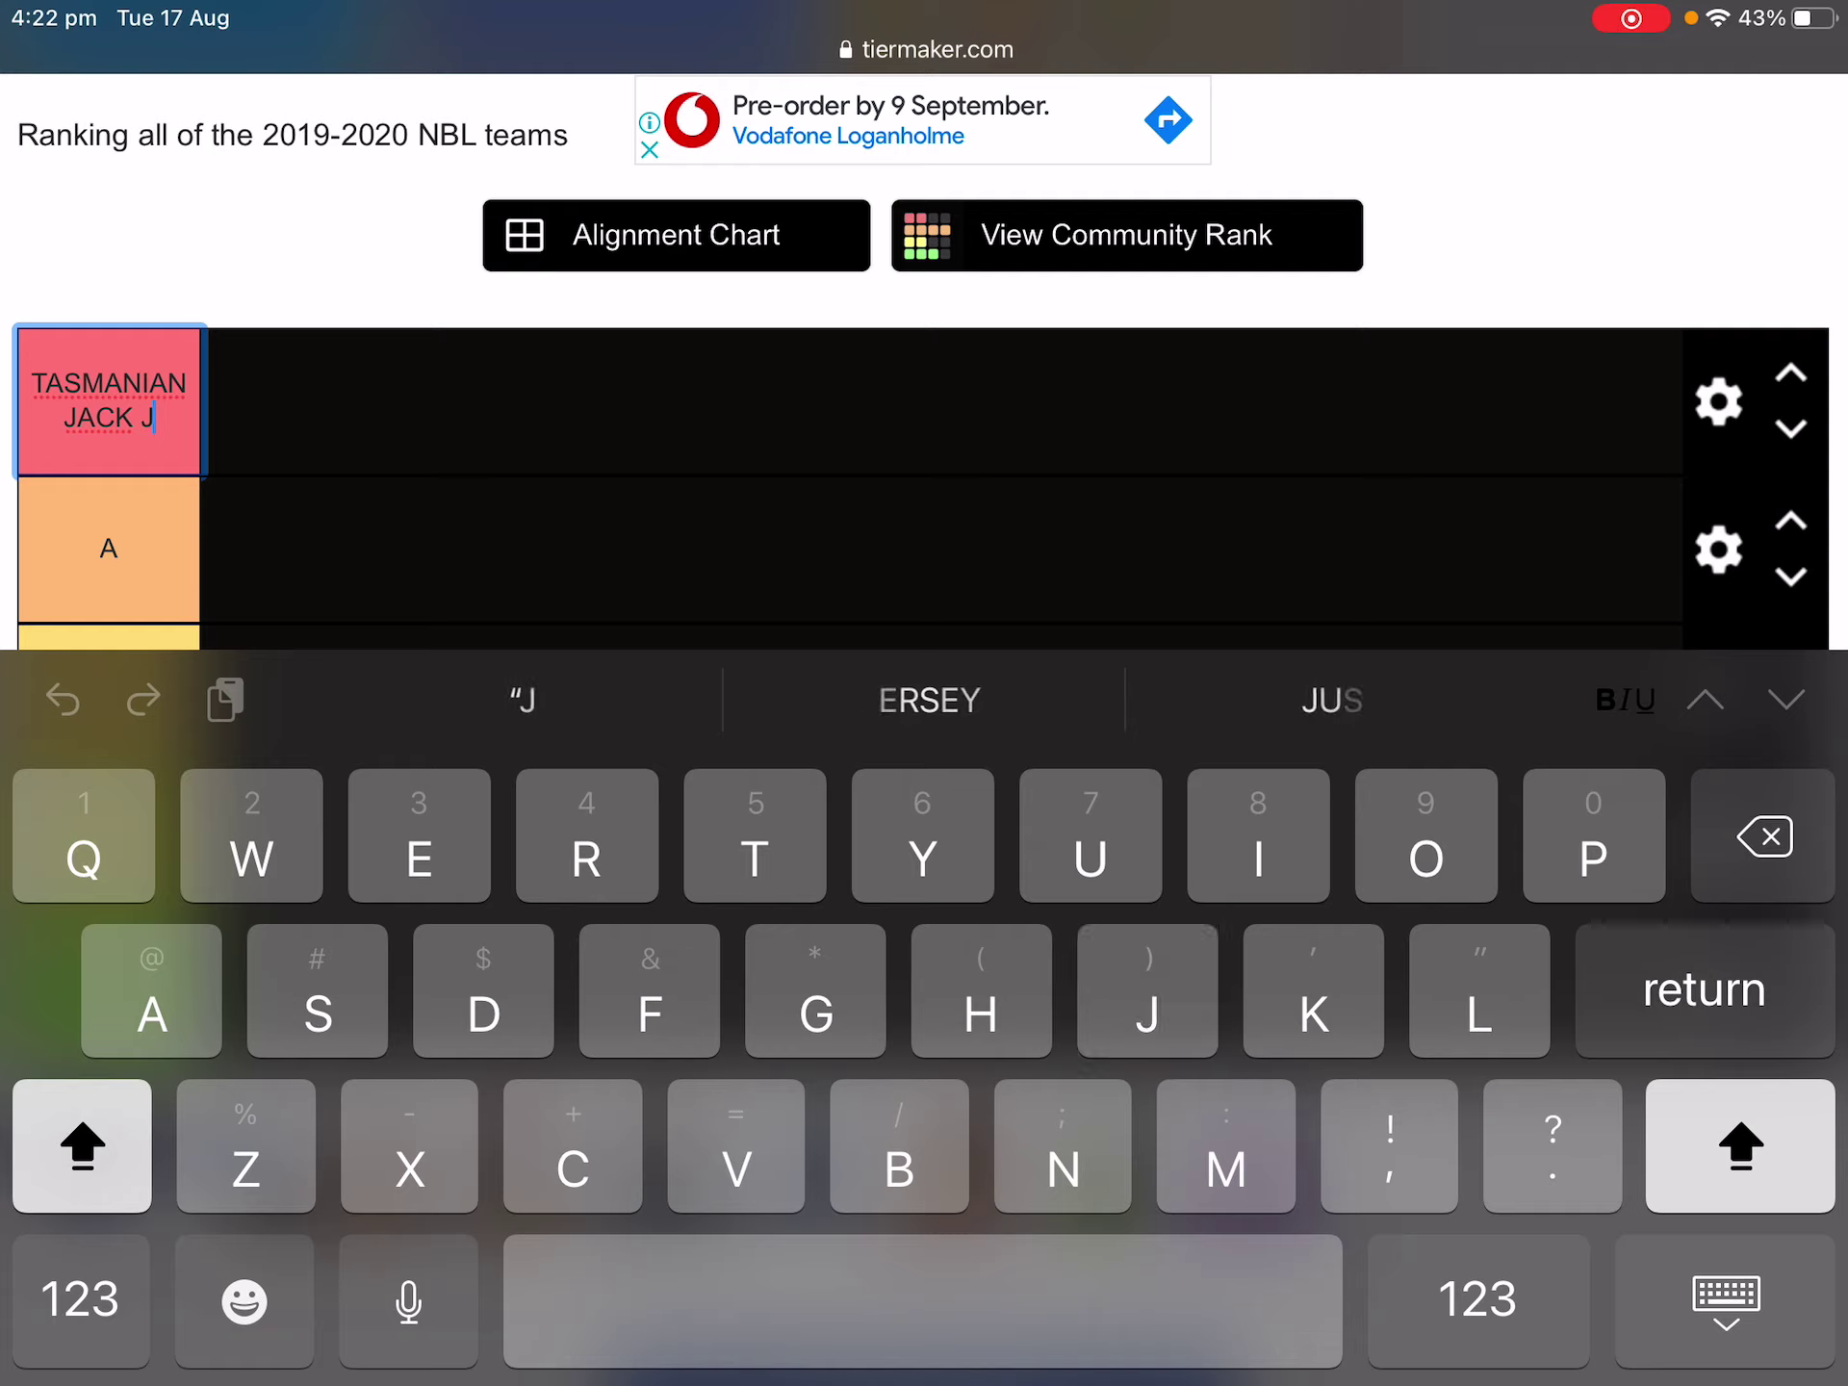
pyautogui.click(142, 383)
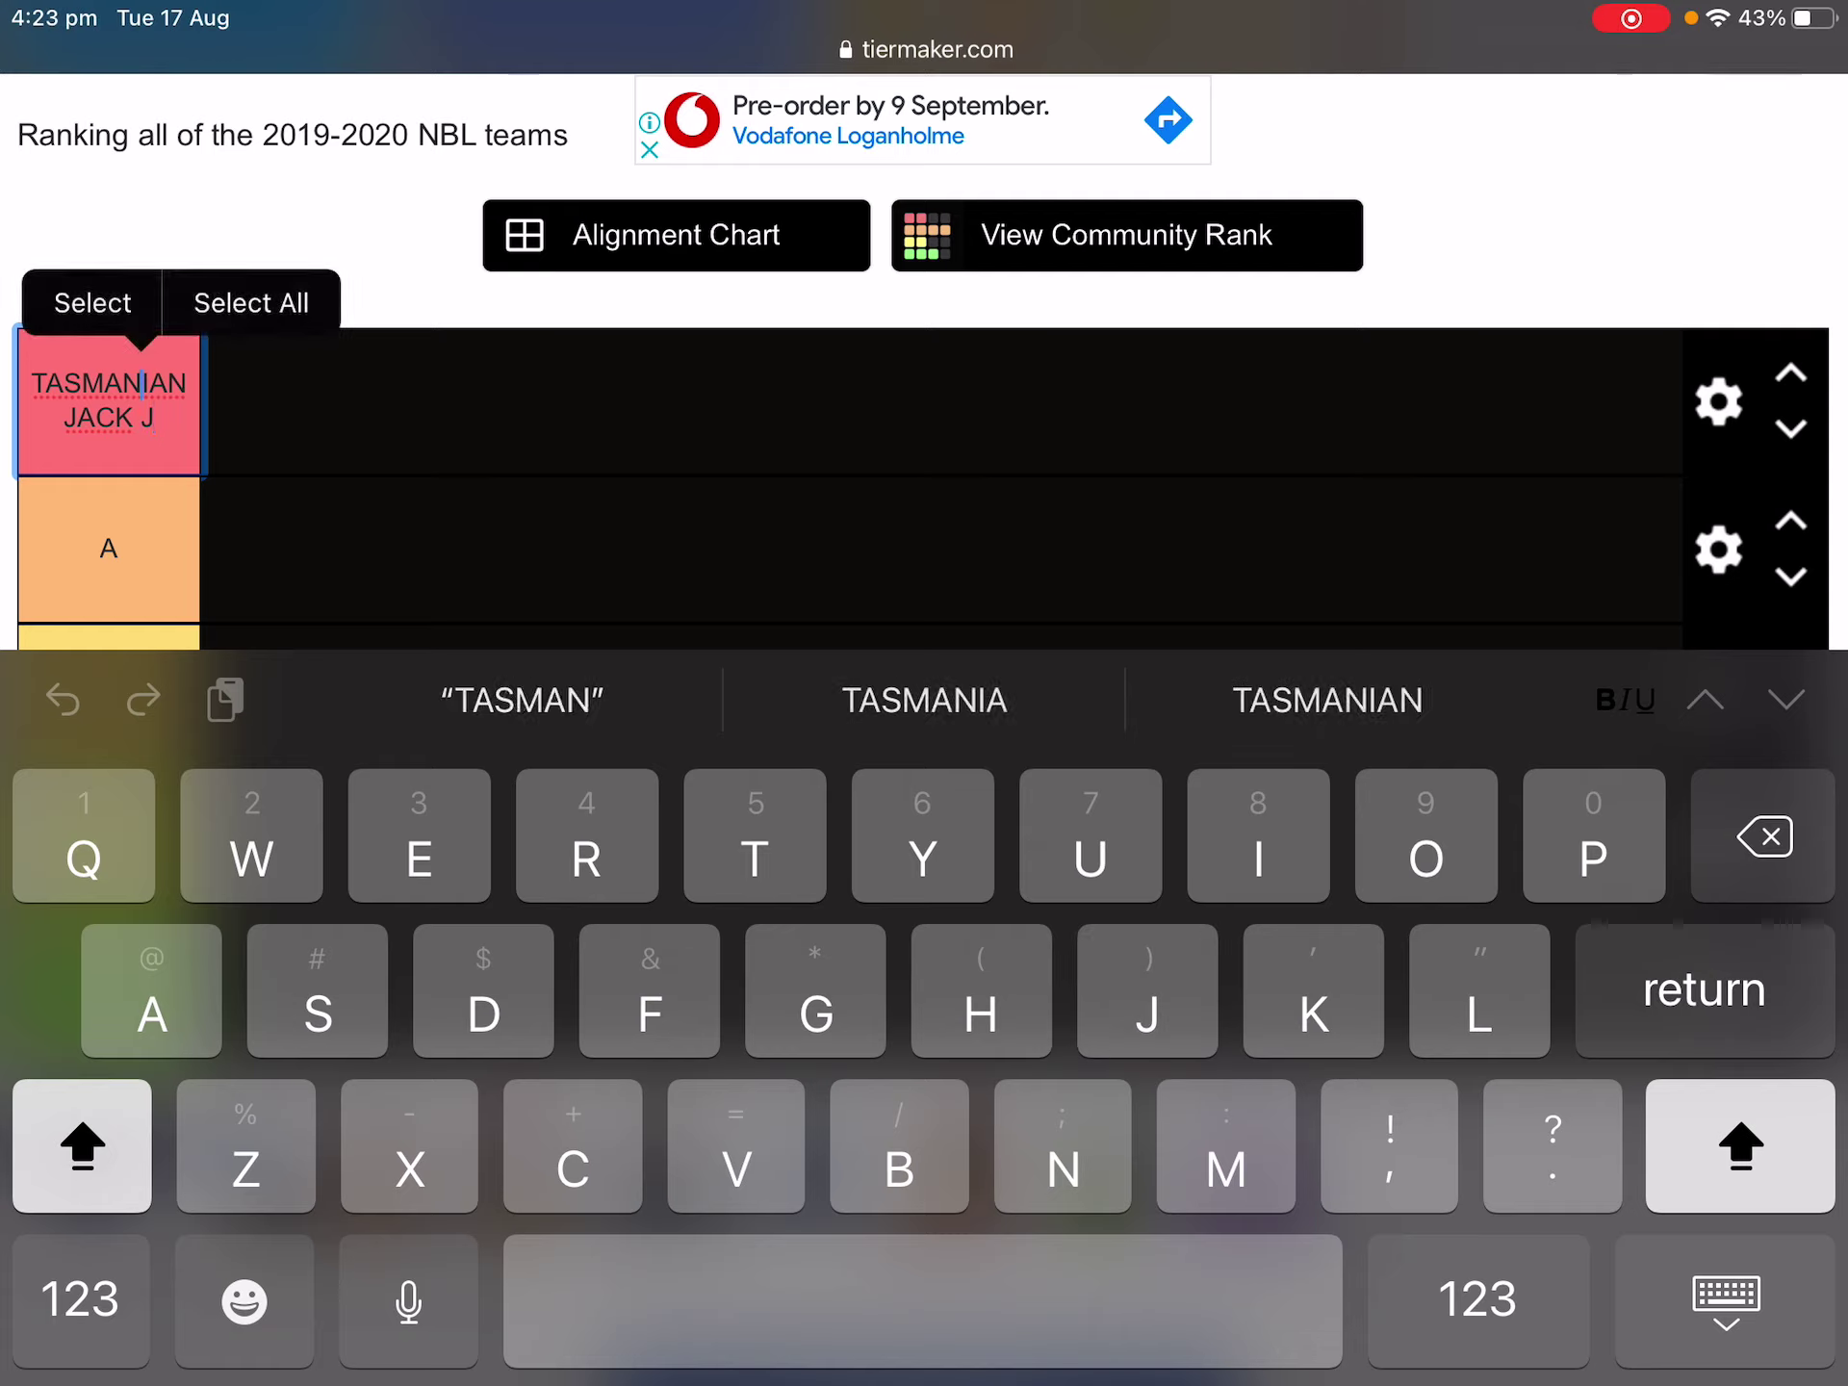
pyautogui.click(1327, 699)
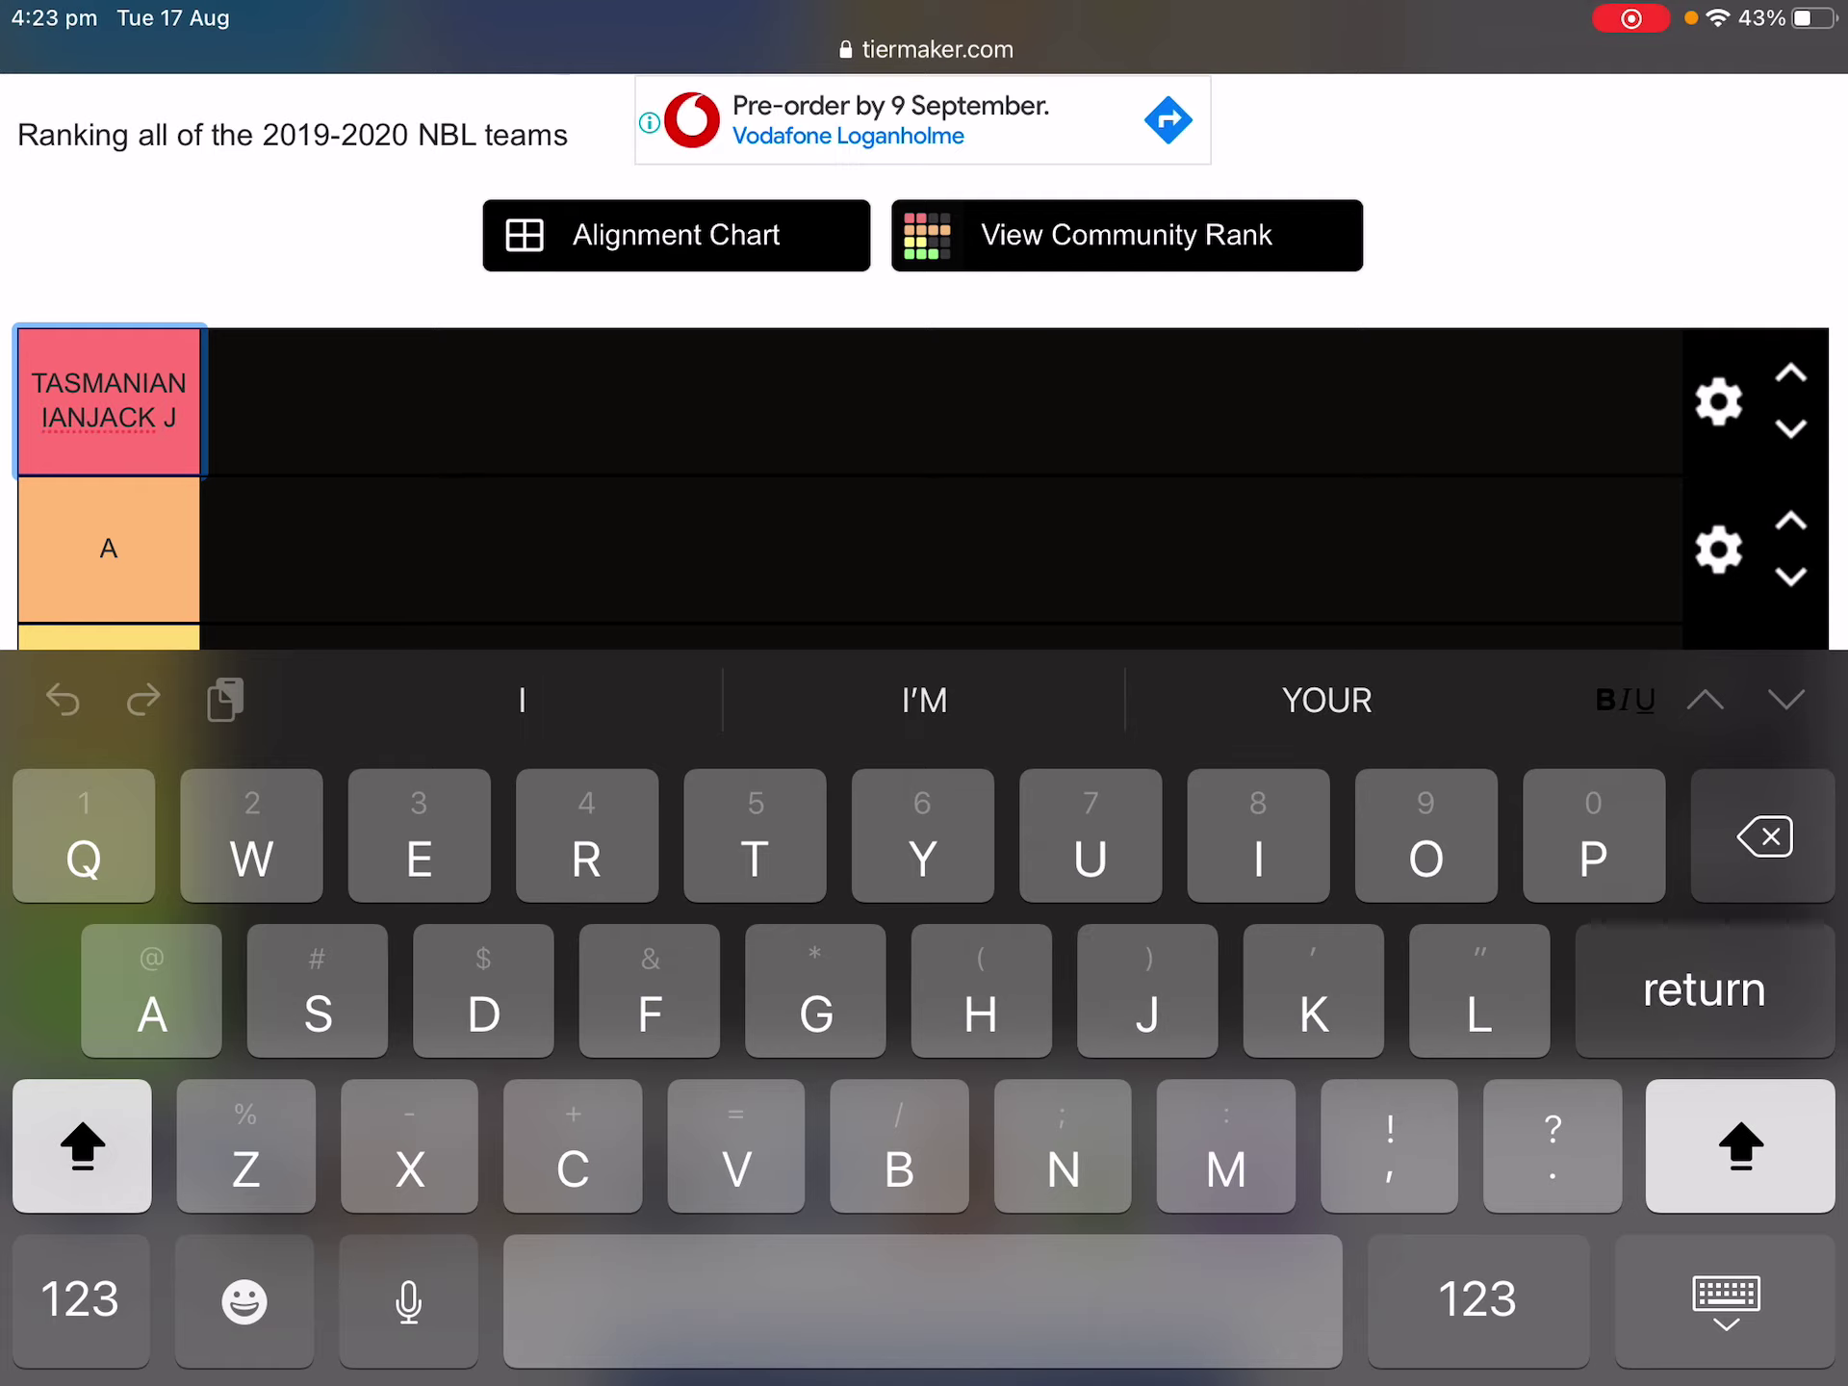
pyautogui.press('BackSpace')
pyautogui.press('BackSpace')
pyautogui.press('BackSpace')
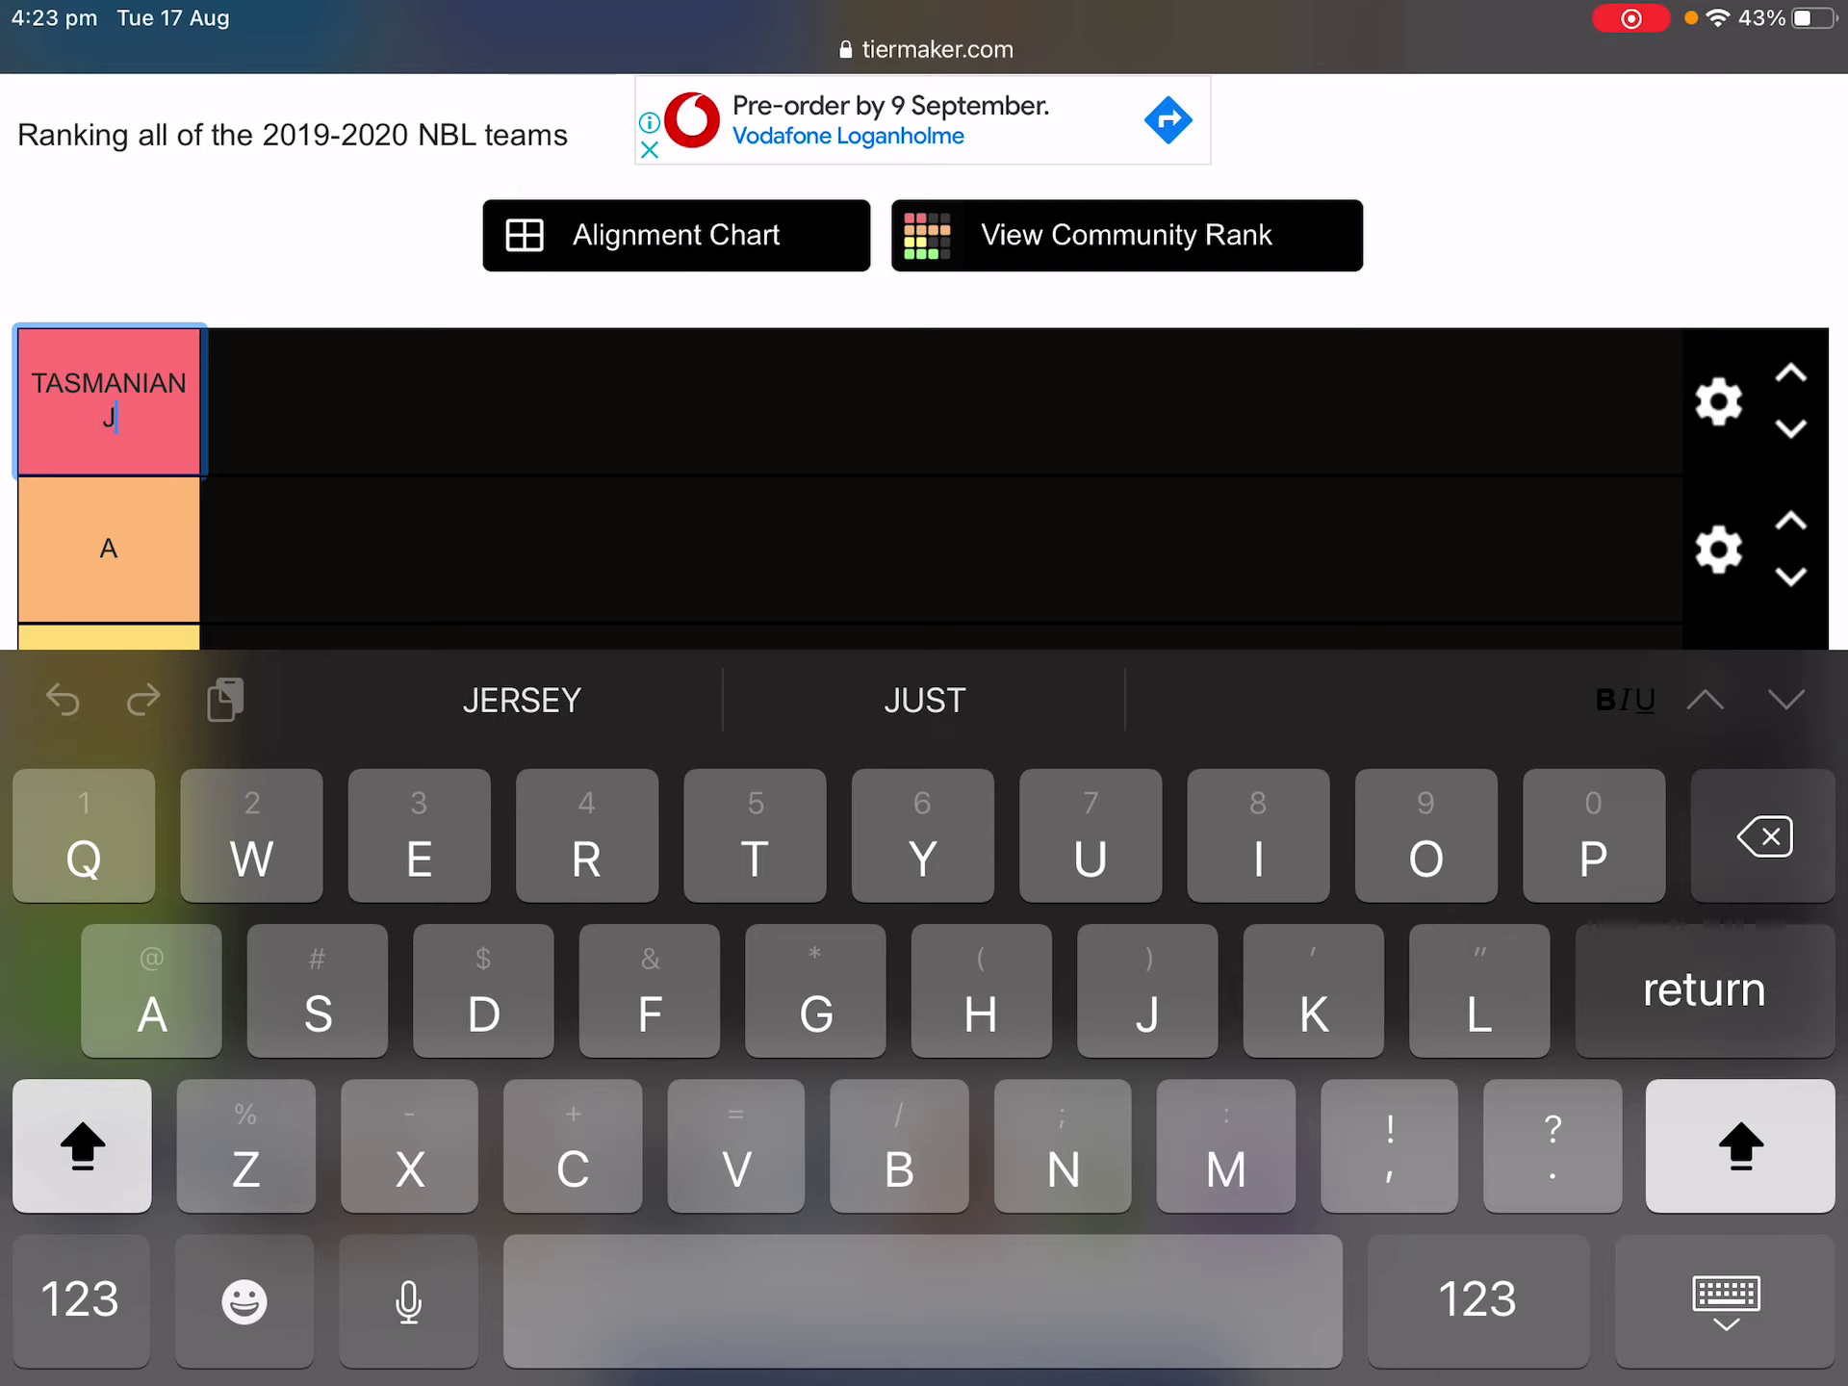
# Complete the top tier label as 'TASMANIAN JACK JUMPERS'.
pyautogui.click(114, 417)
pyautogui.write('ACK JUN')
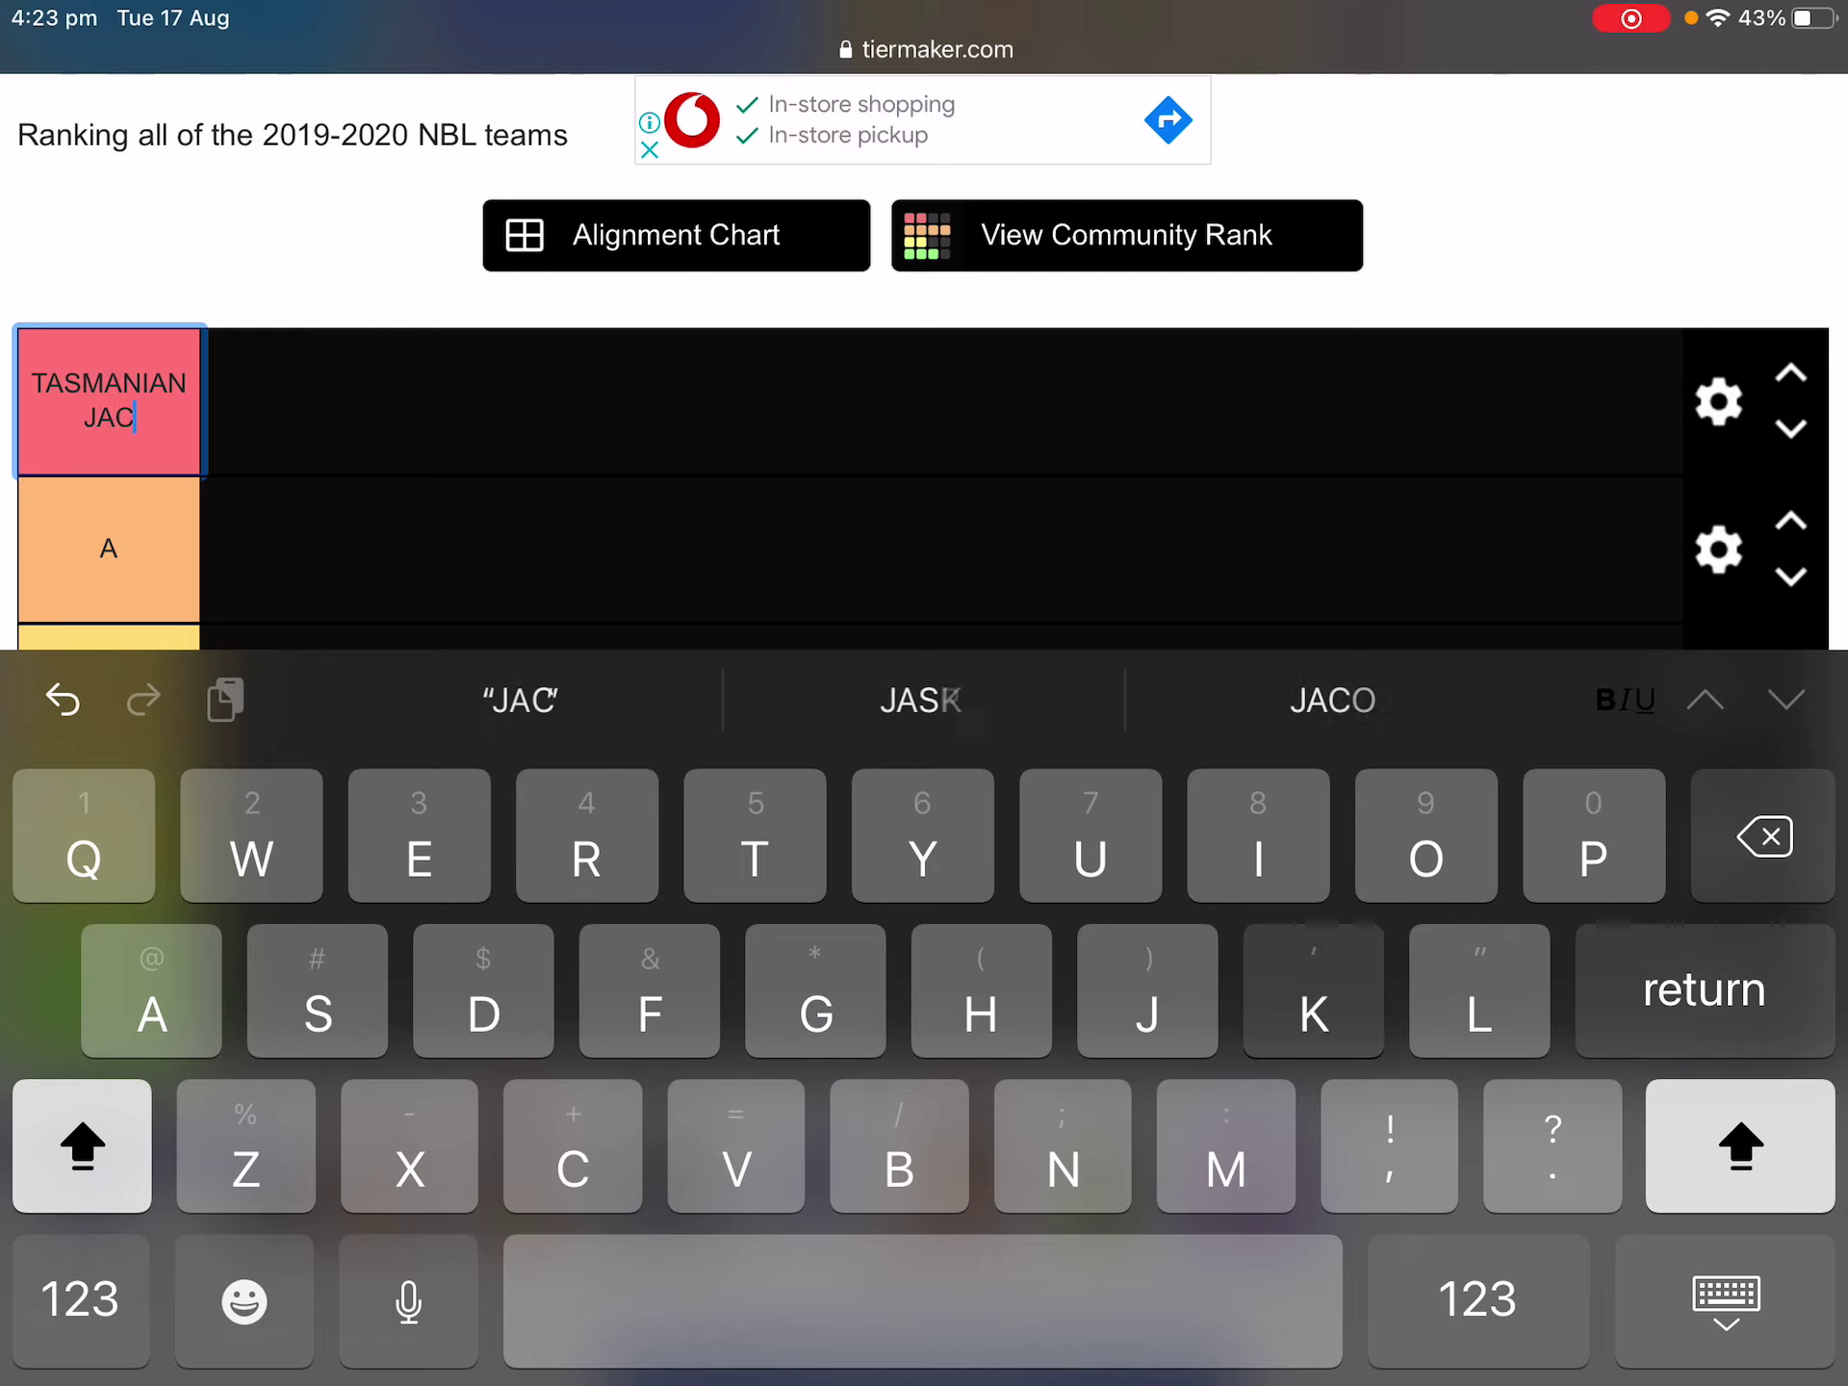
pyautogui.press('BackSpace')
pyautogui.press('BackSpace')
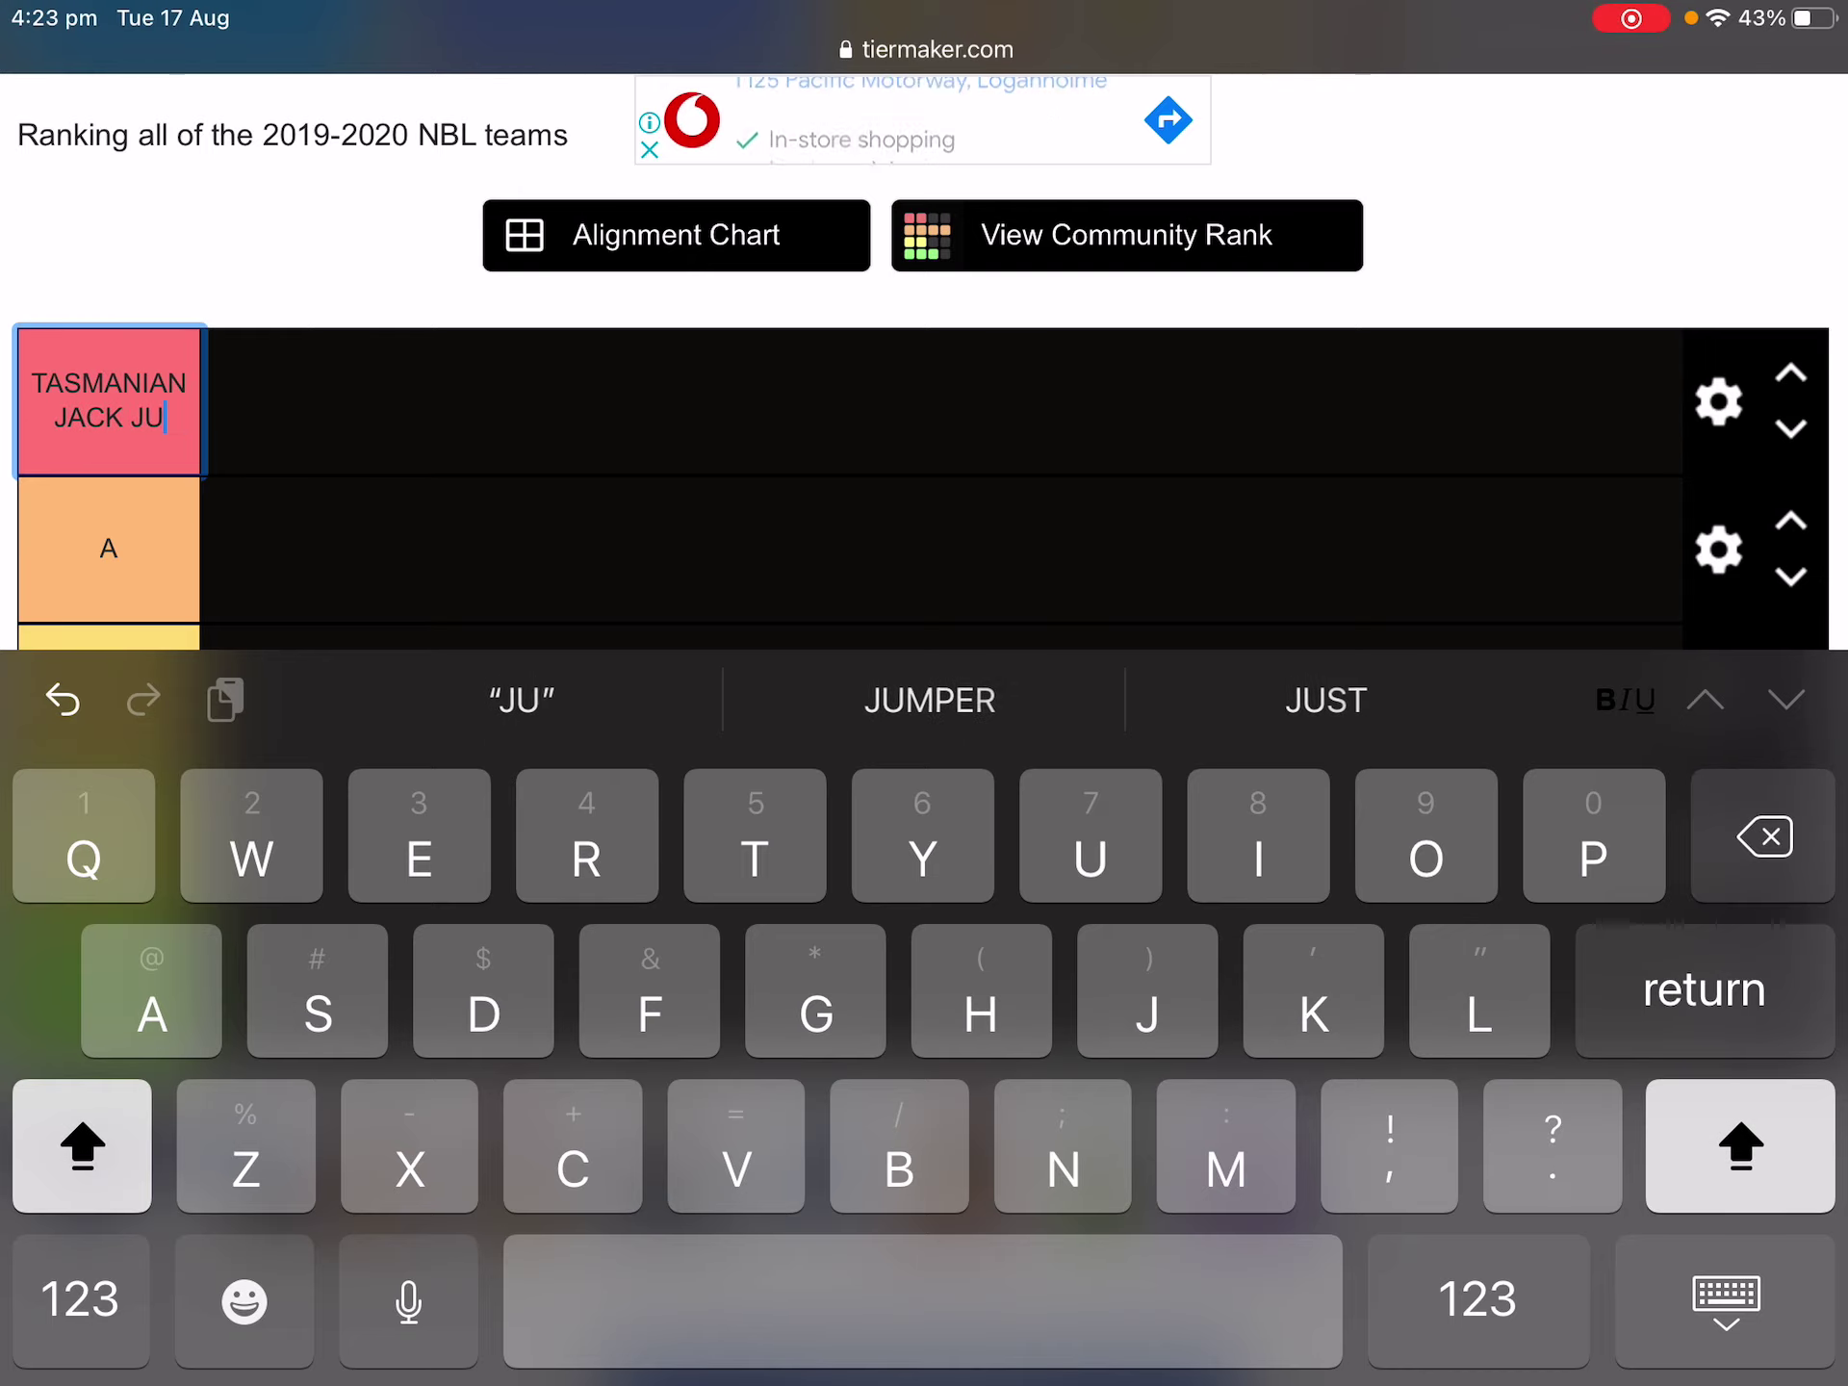
pyautogui.write('MPERS')
pyautogui.press('Return')
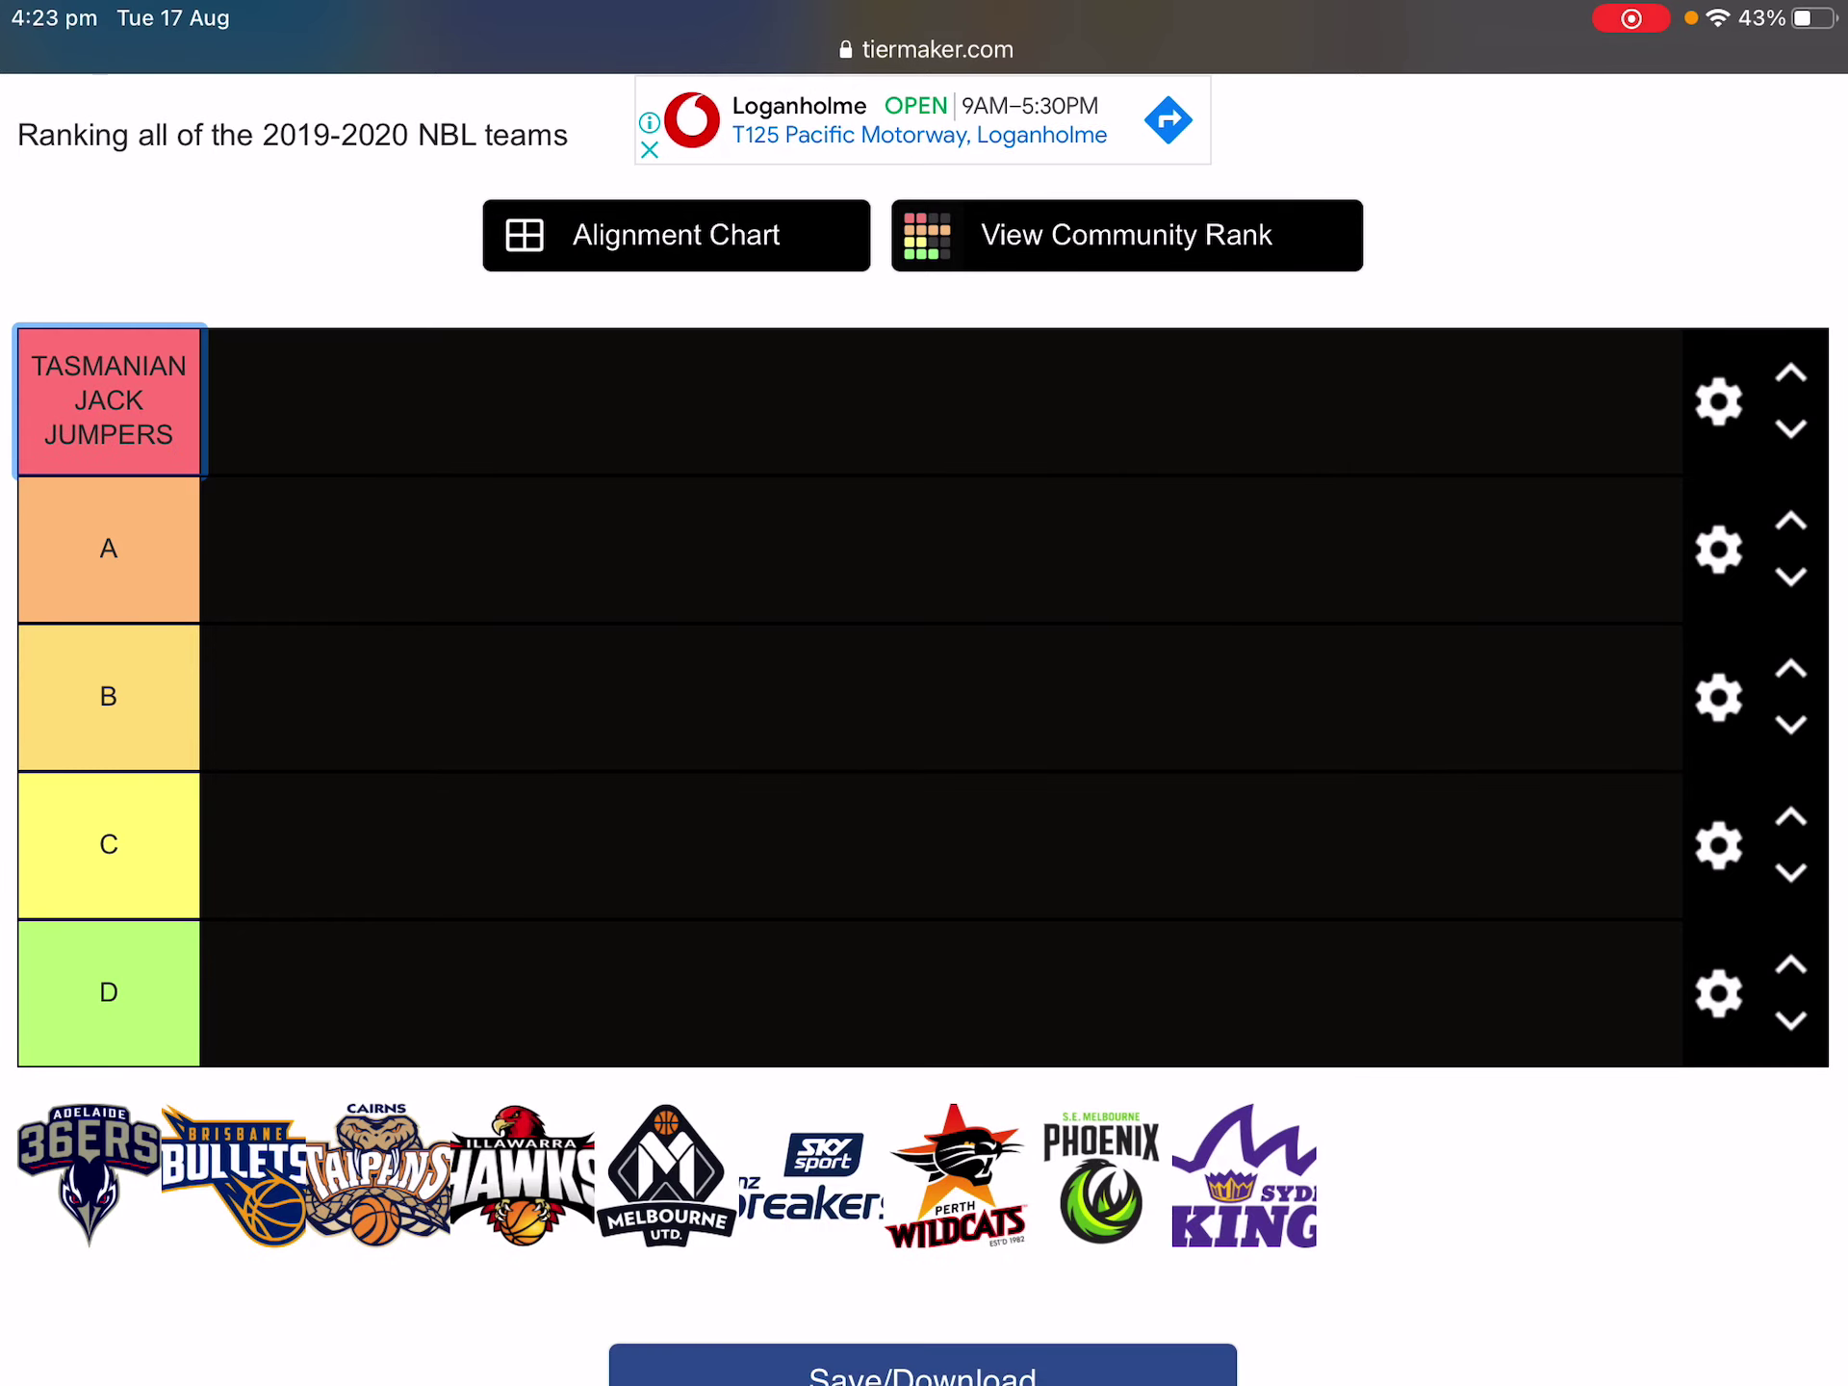
pyautogui.scroll(-2, 924, 731)
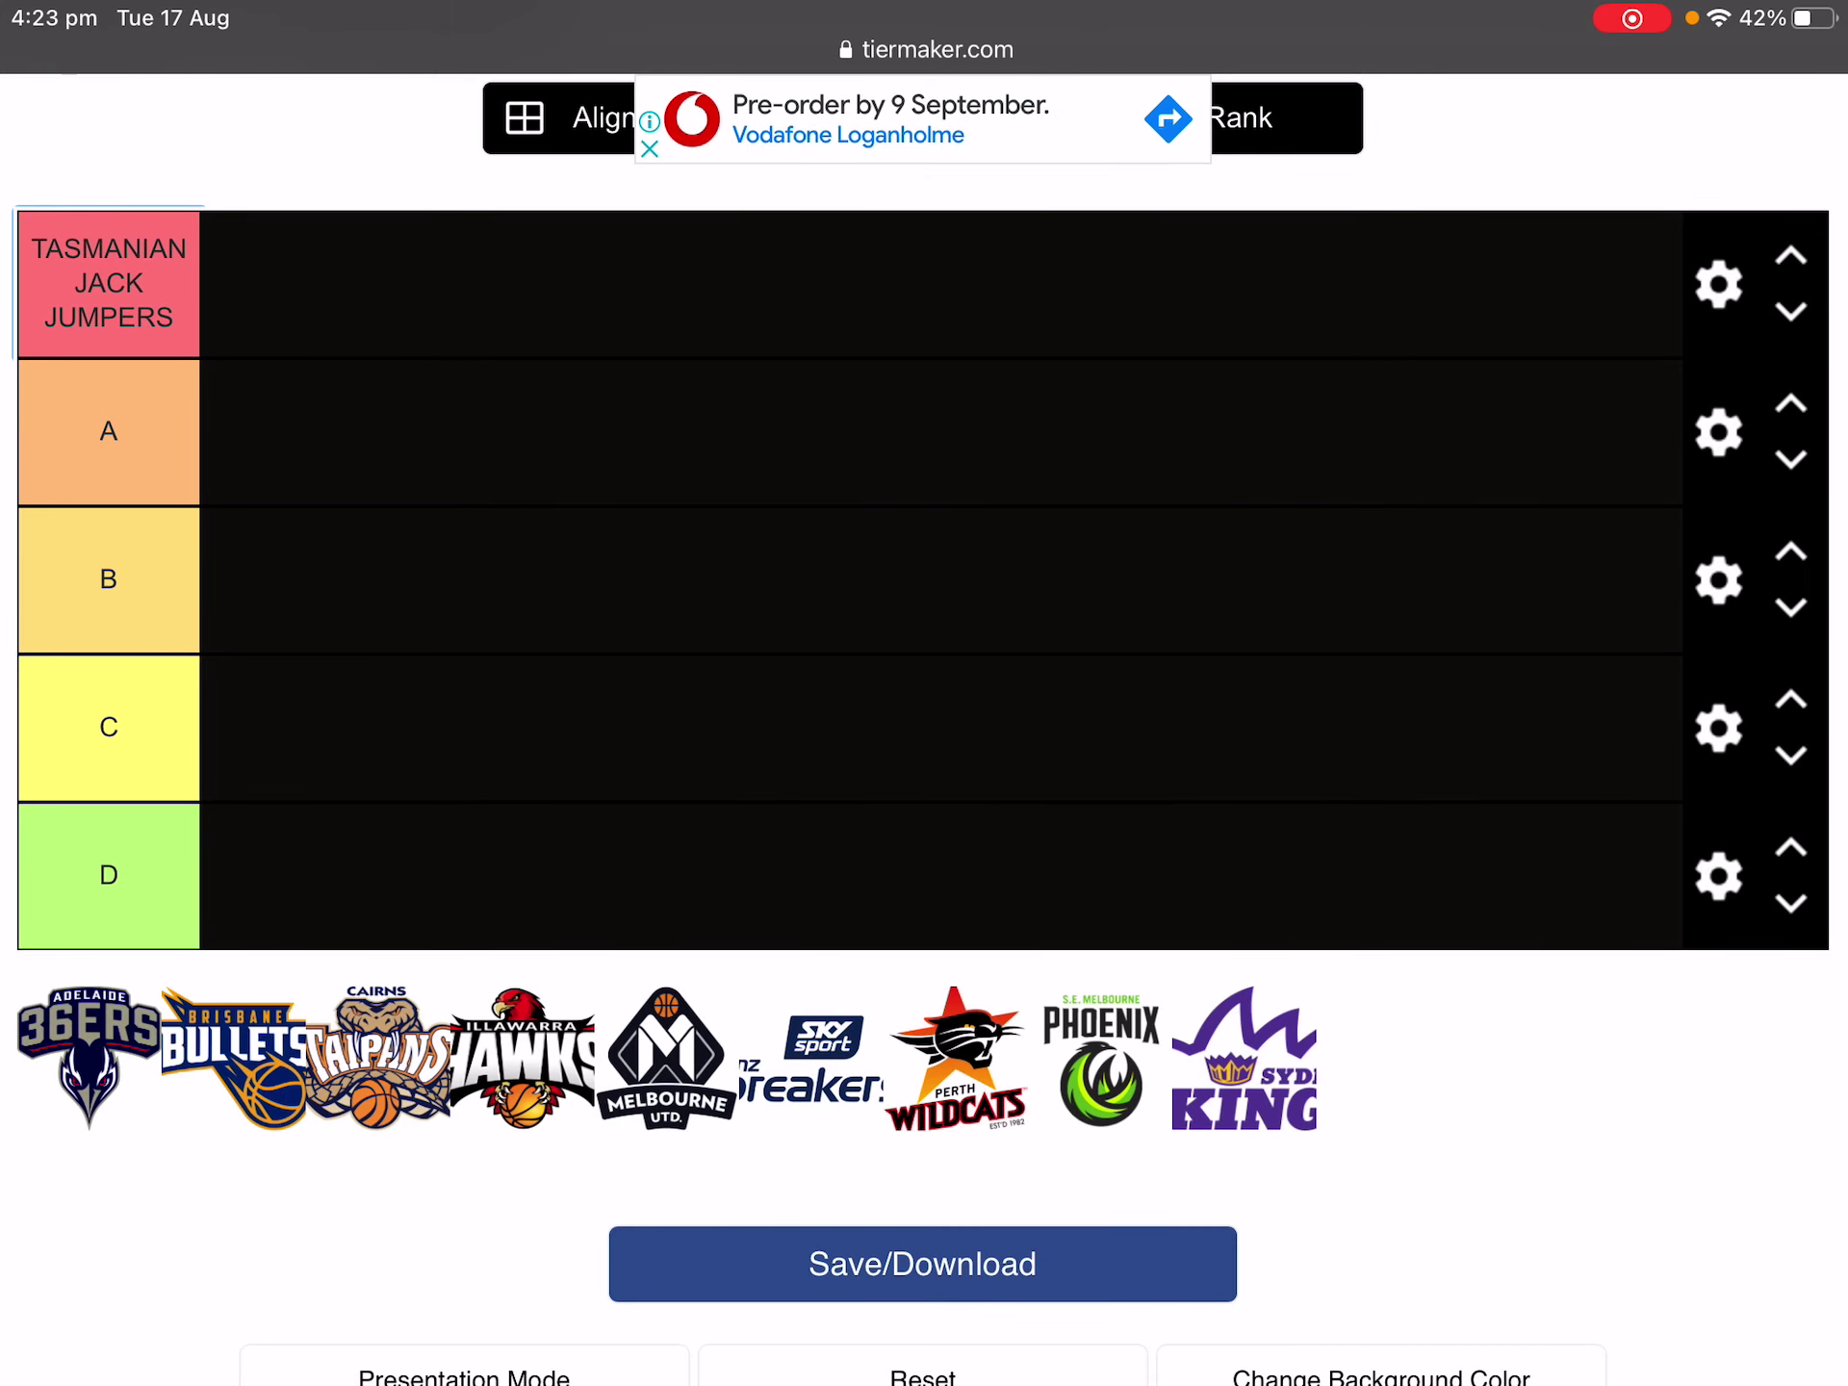
# Drag the Adelaide 36ers logo into tier B, then reopen the top tier label in capitals.
pyautogui.moveTo(88, 1136)
pyautogui.mouseDown()
pyautogui.moveTo(44, 818)
pyautogui.moveTo(260, 531)
pyautogui.moveTo(268, 615)
pyautogui.mouseUp()
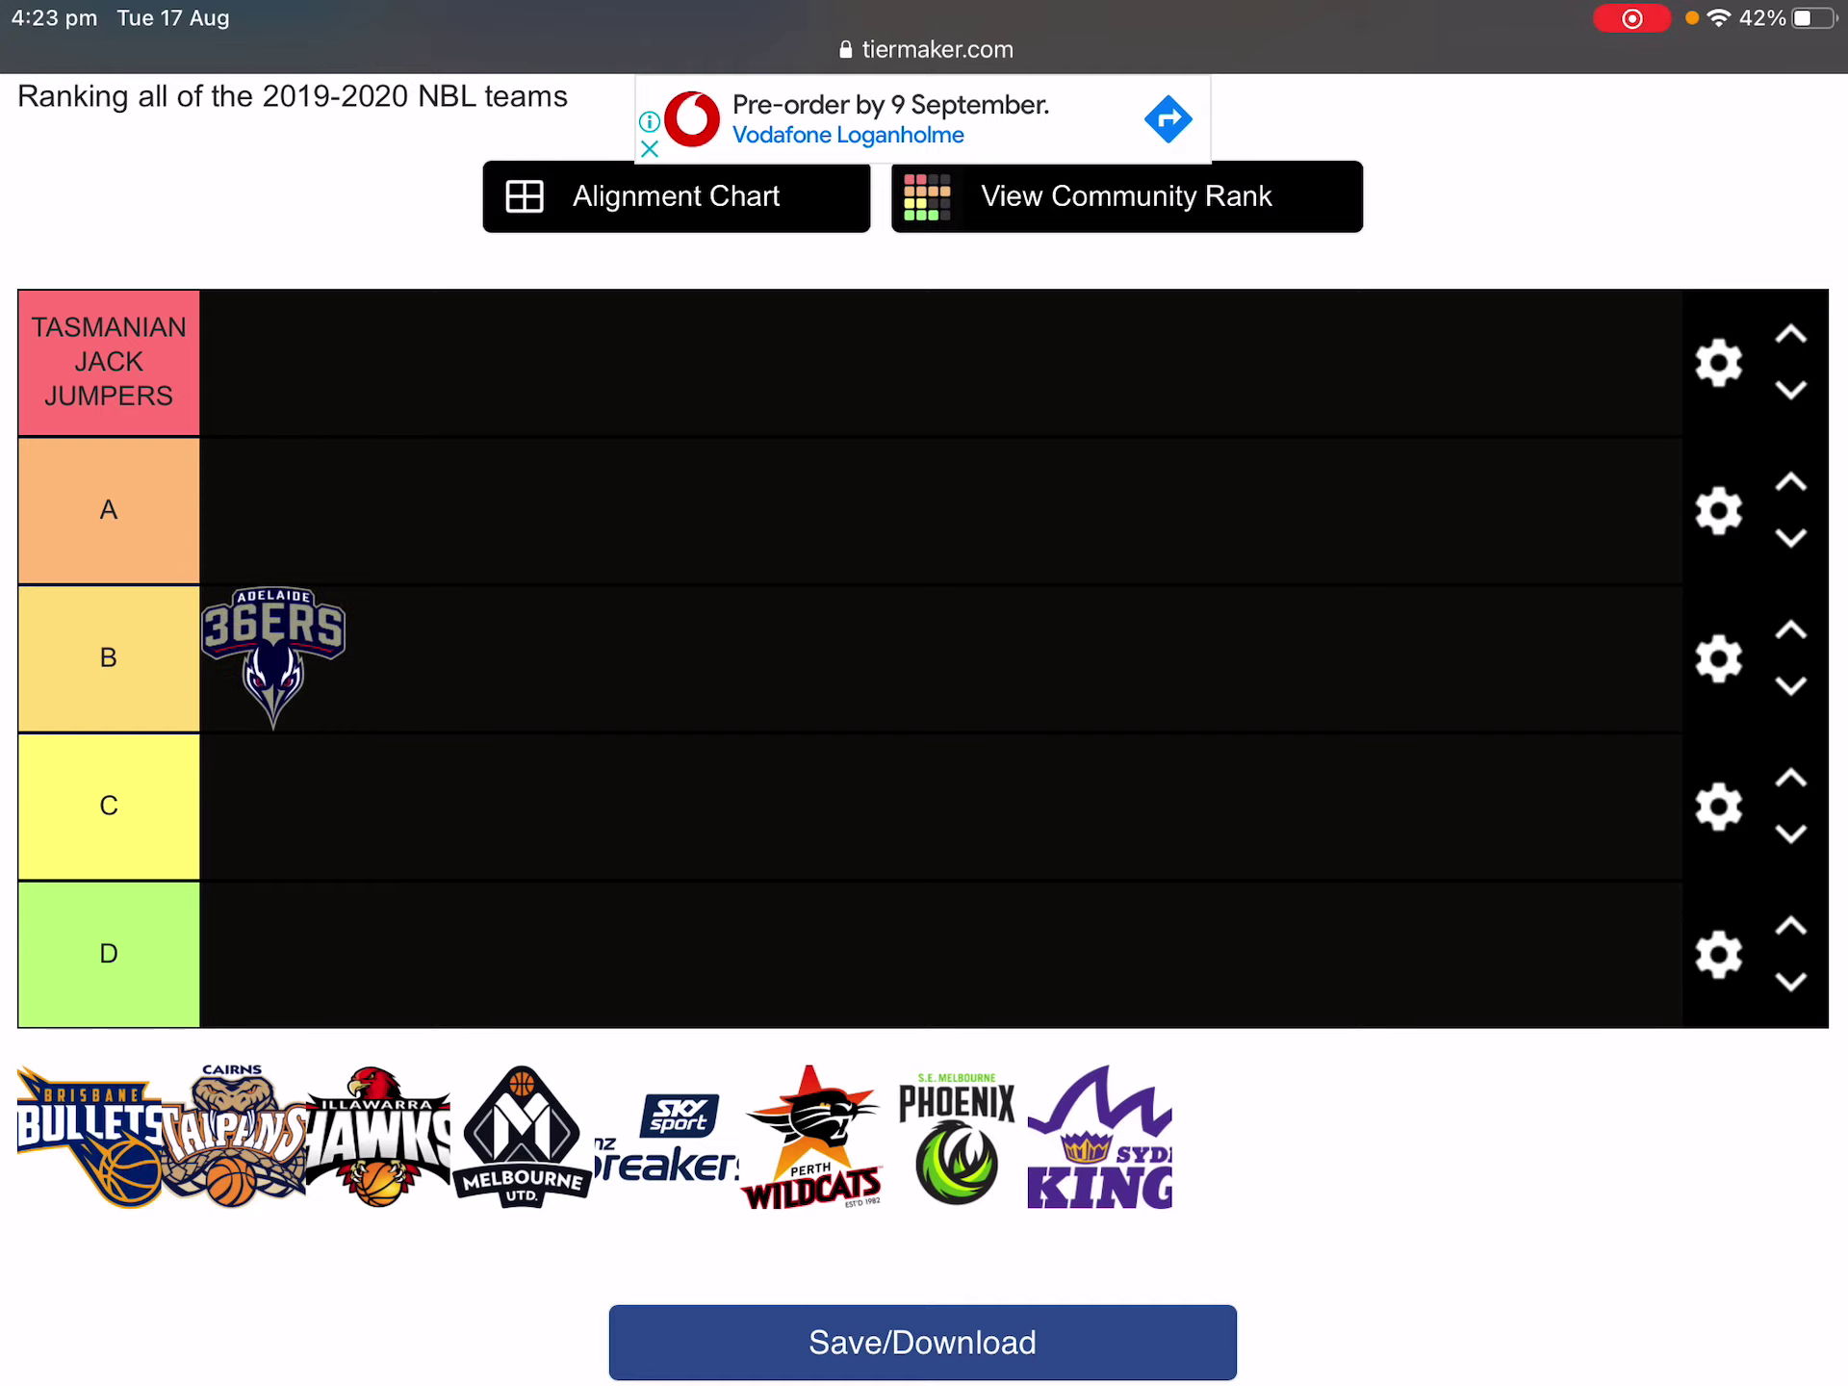
pyautogui.click(109, 361)
pyautogui.press('capslock')
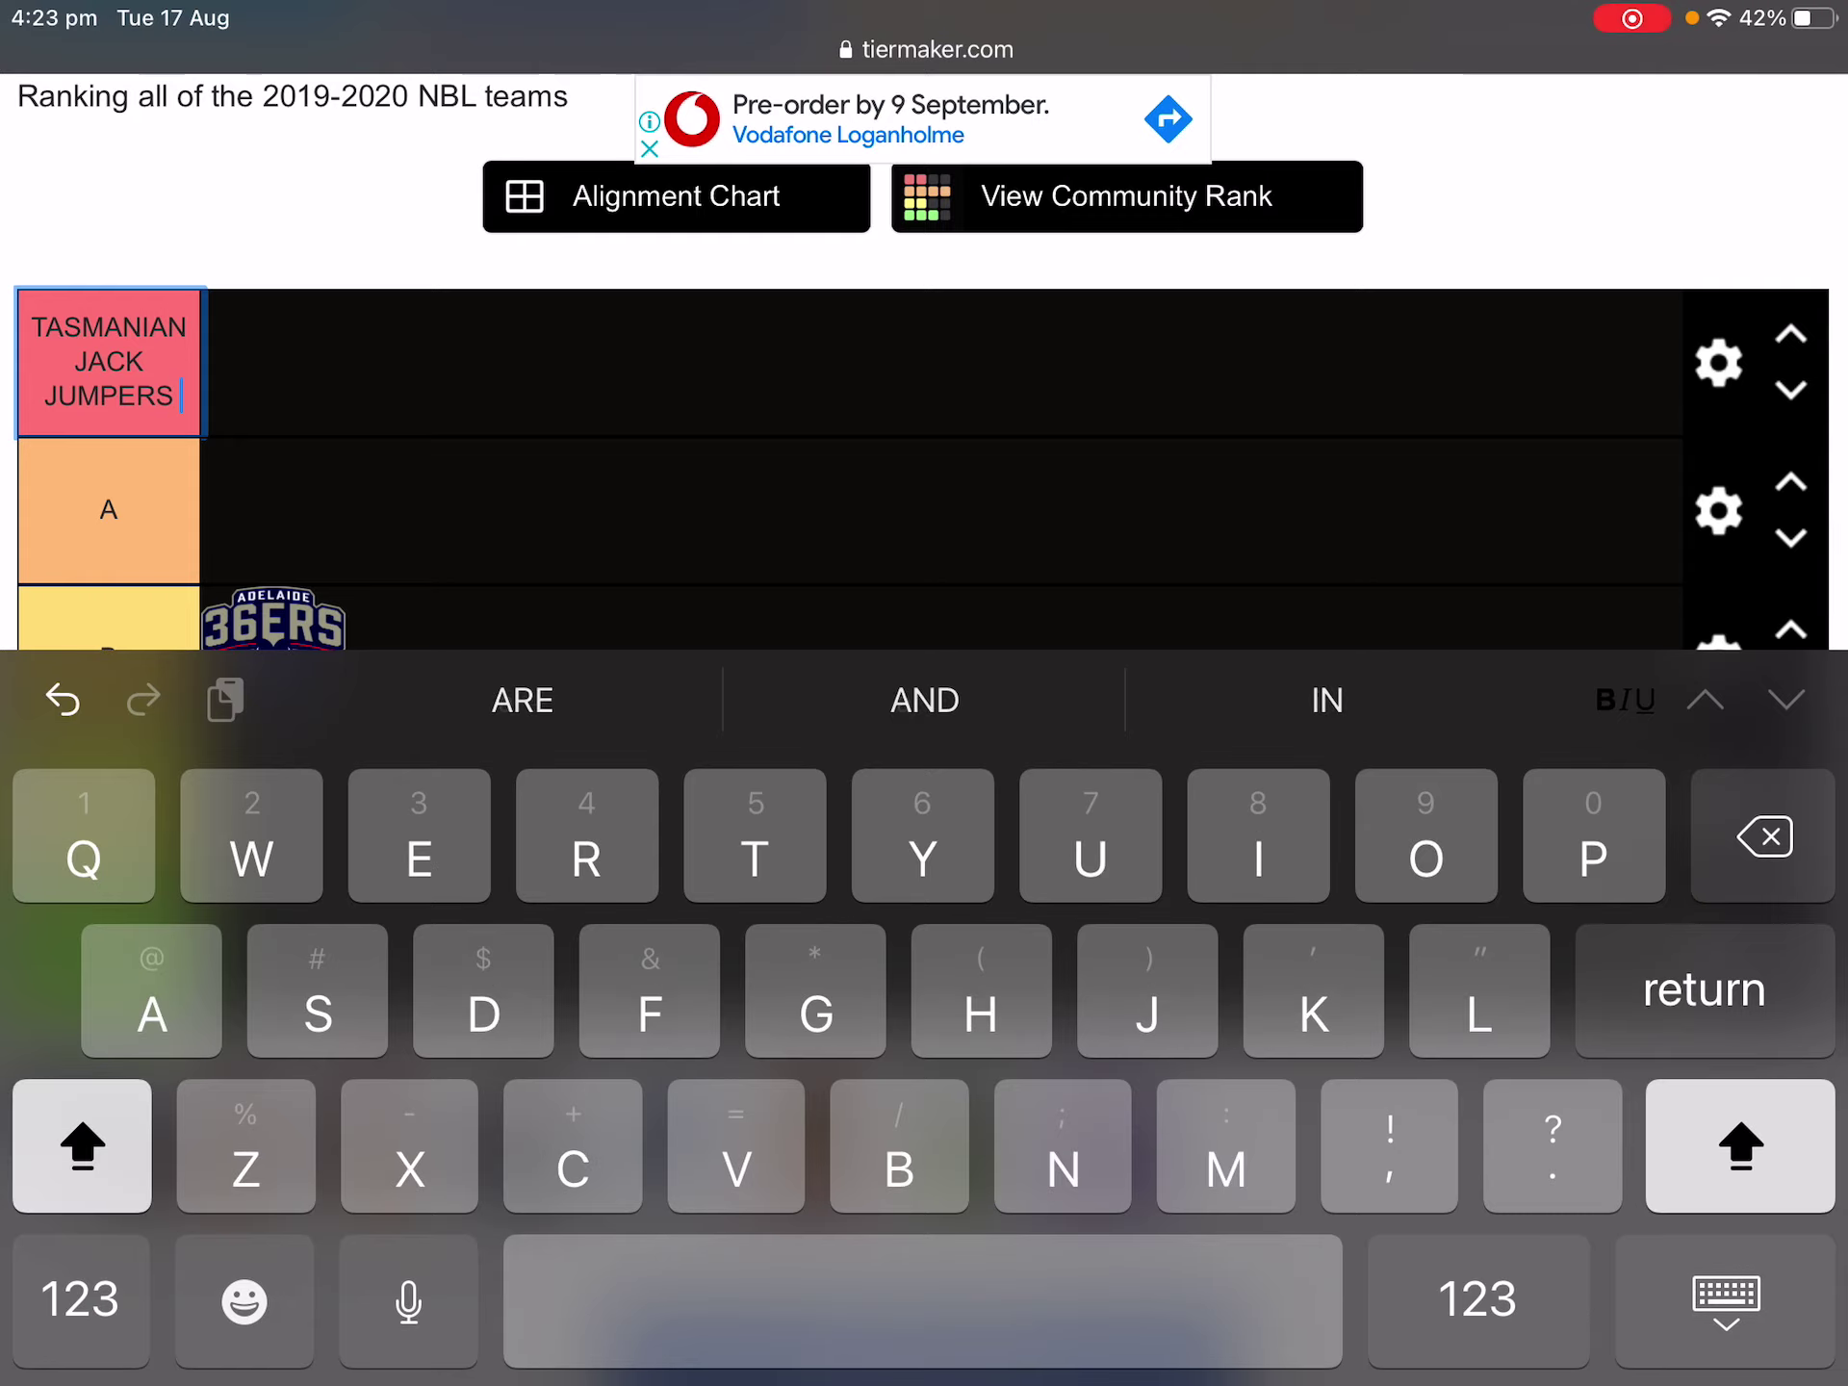
# Extend the top tier label with a note ending 'TEAM I WENT FOR BEFORE JACK JUMPERS EXISTED'.
pyautogui.write('WOULD BE')
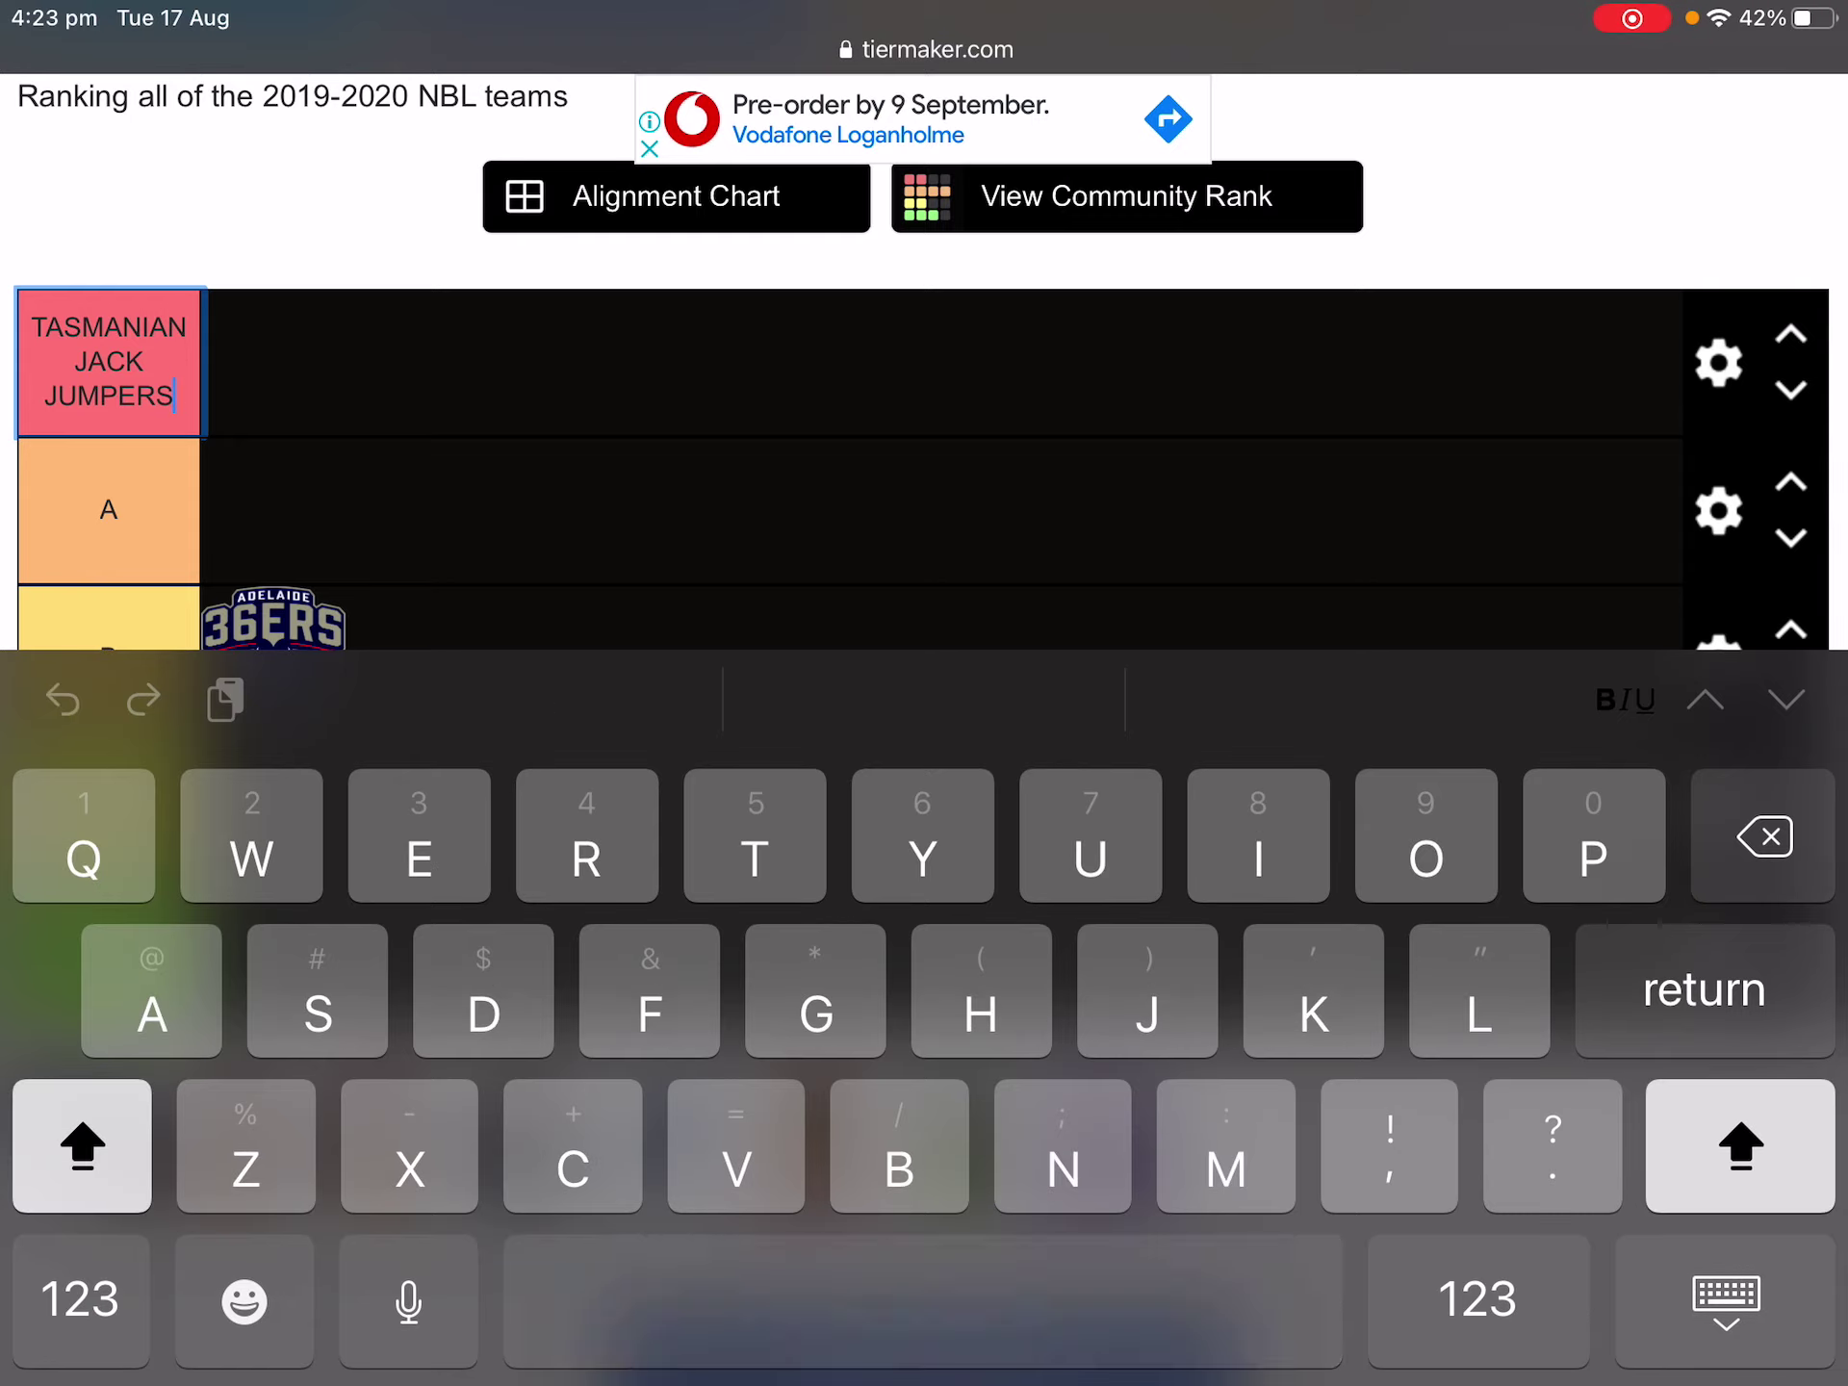
pyautogui.write(' HEREM')
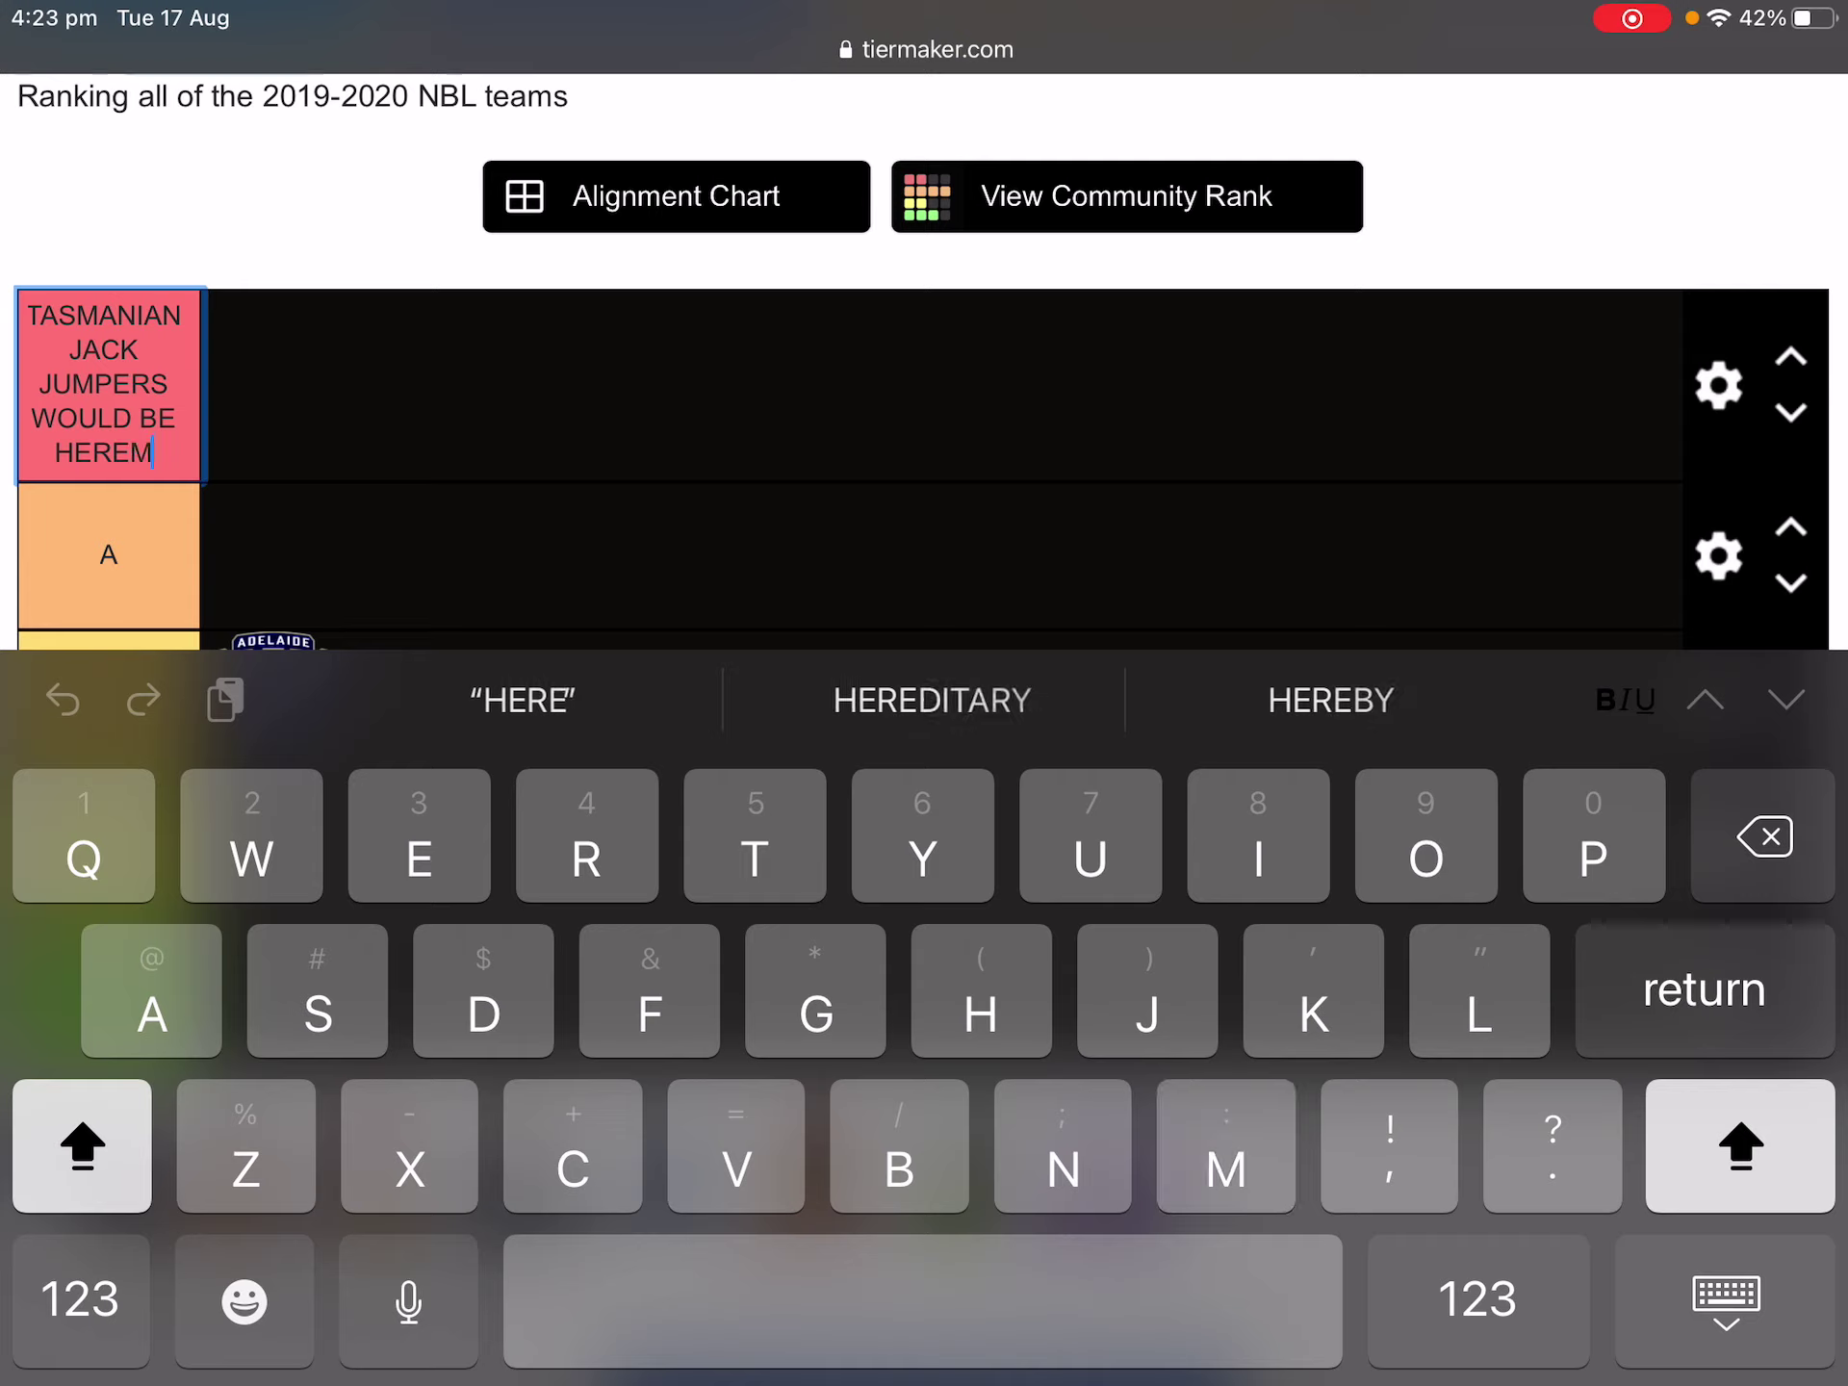
pyautogui.write(' BUT TGEY')
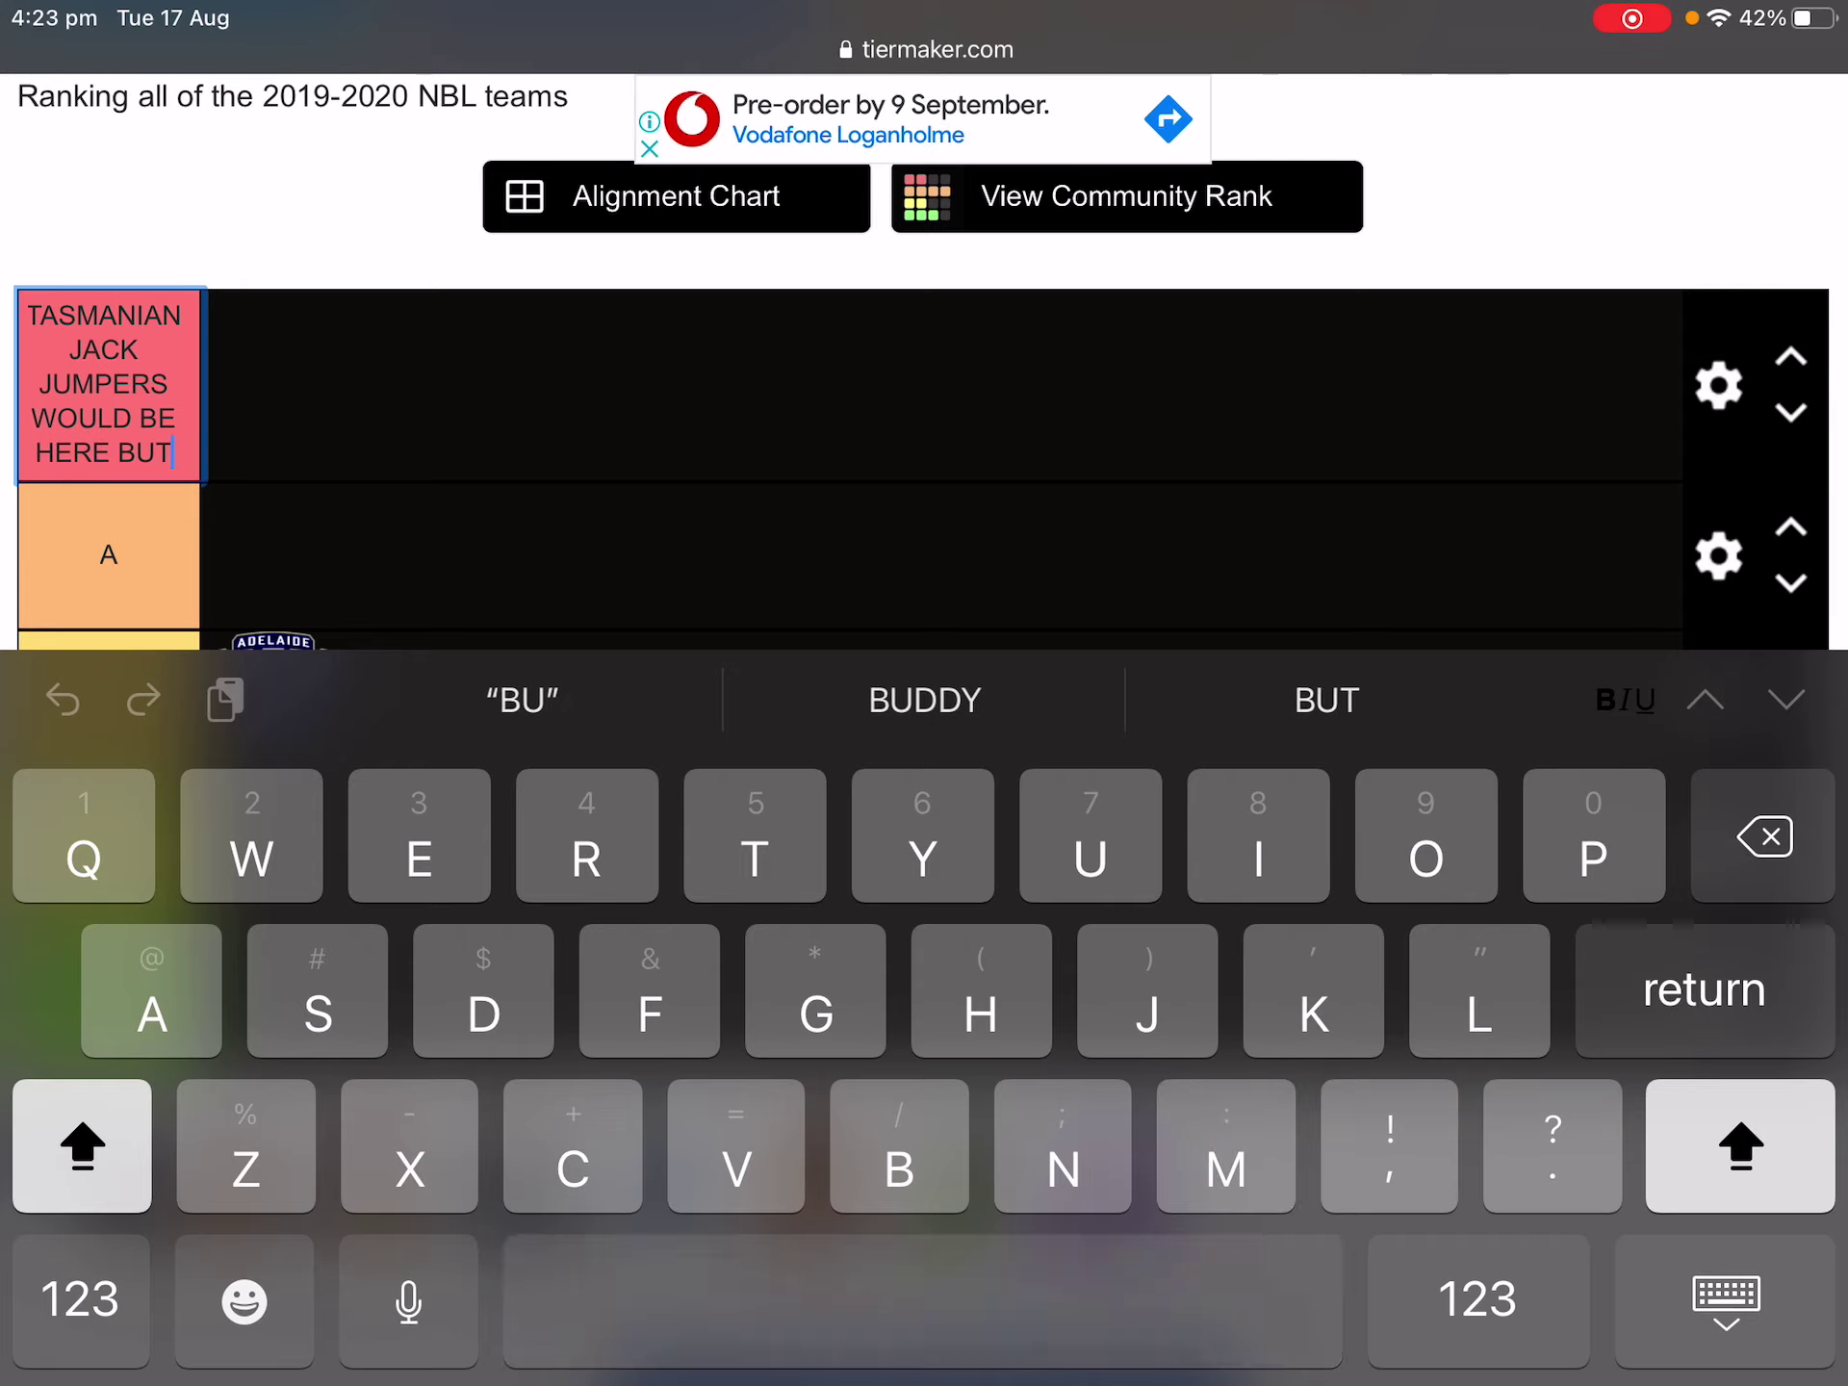
pyautogui.press('BackSpace')
pyautogui.press('BackSpace')
pyautogui.press('BackSpace')
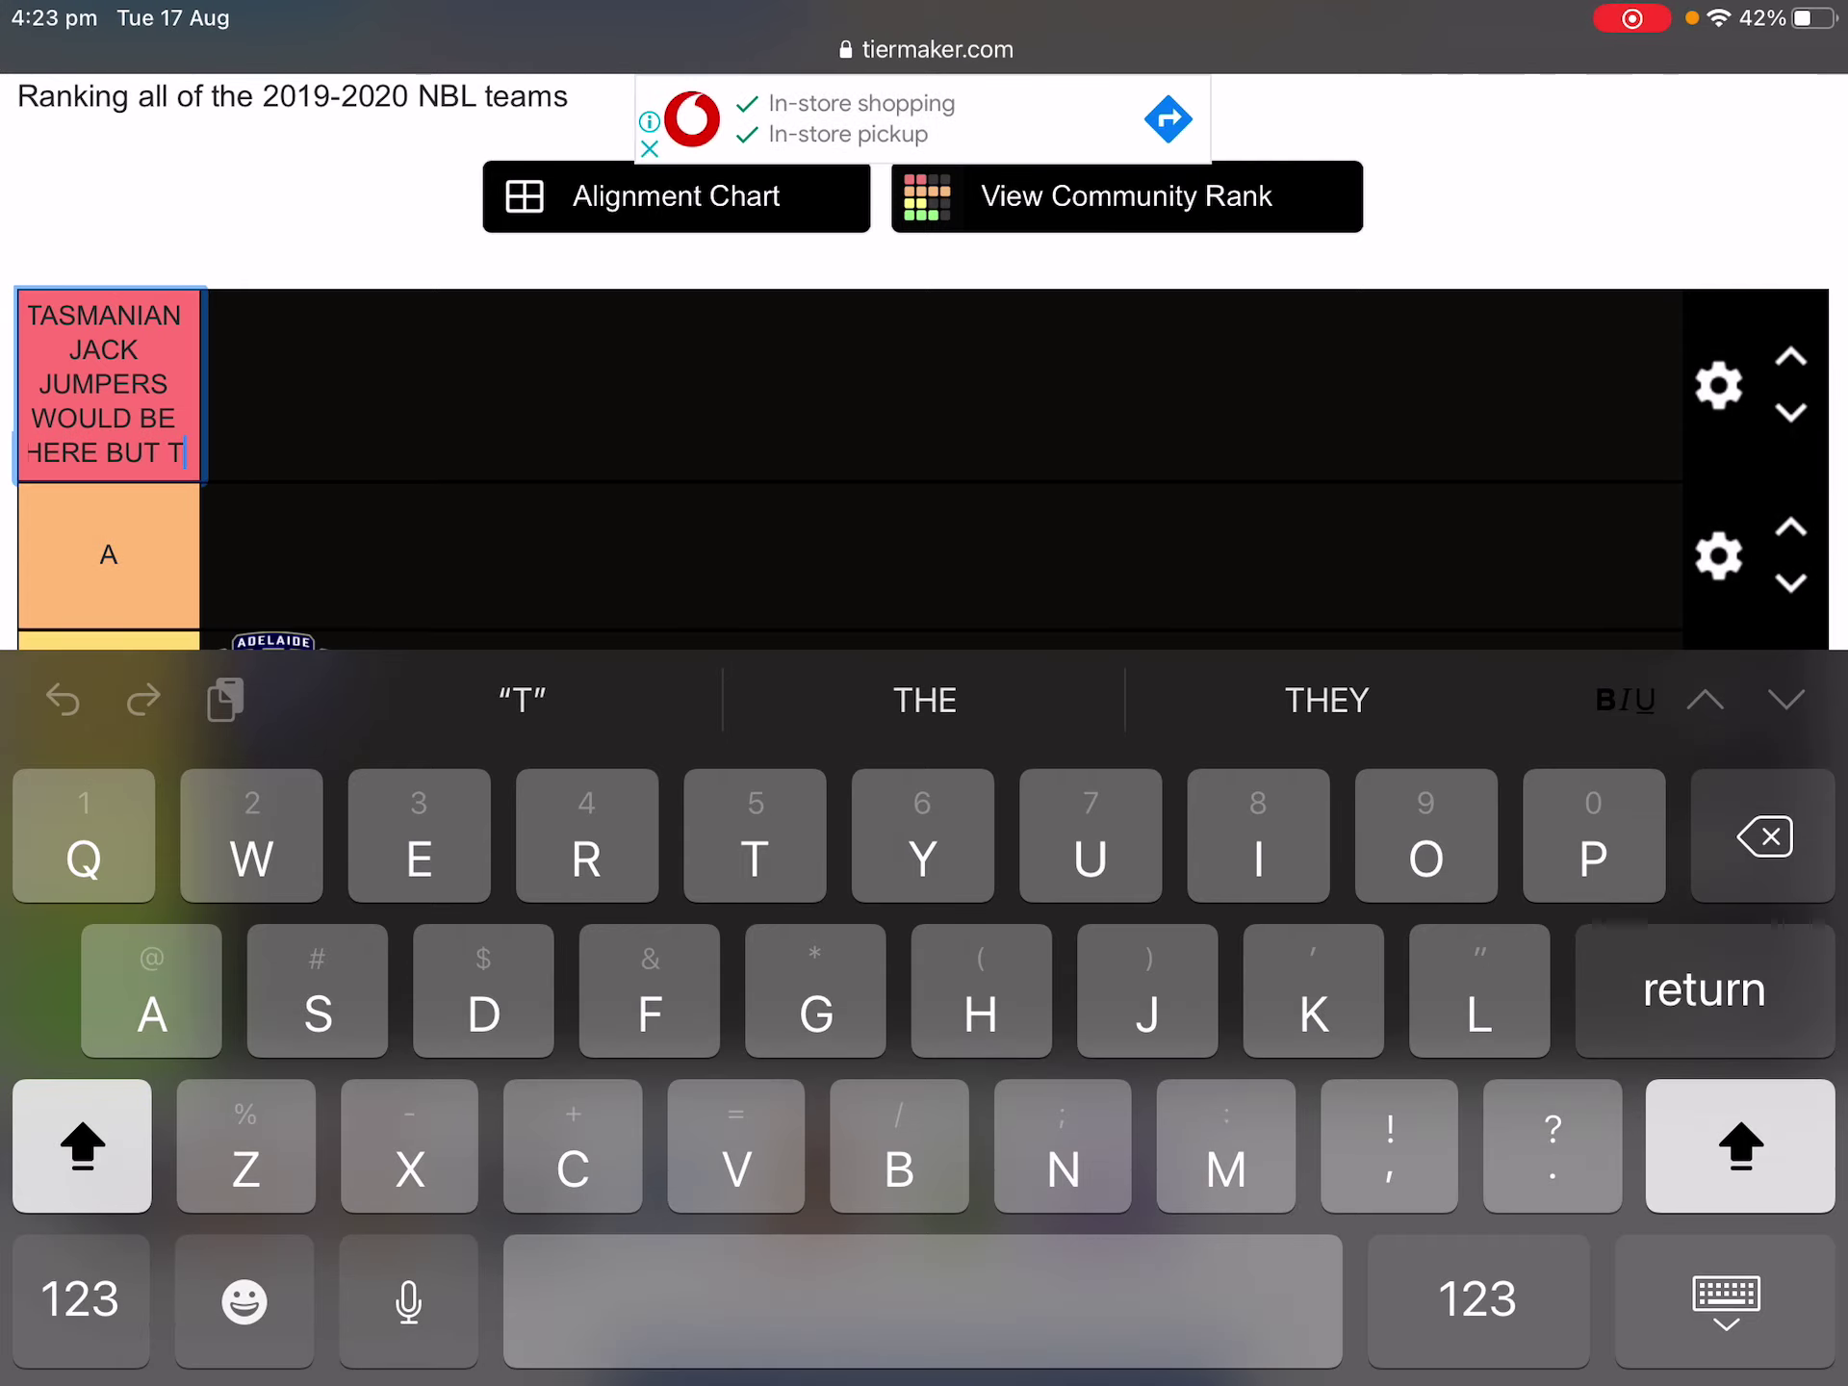
pyautogui.write('HEY HO')
pyautogui.press('BackSpace')
pyautogui.press('BackSpace')
pyautogui.press('BackSpace')
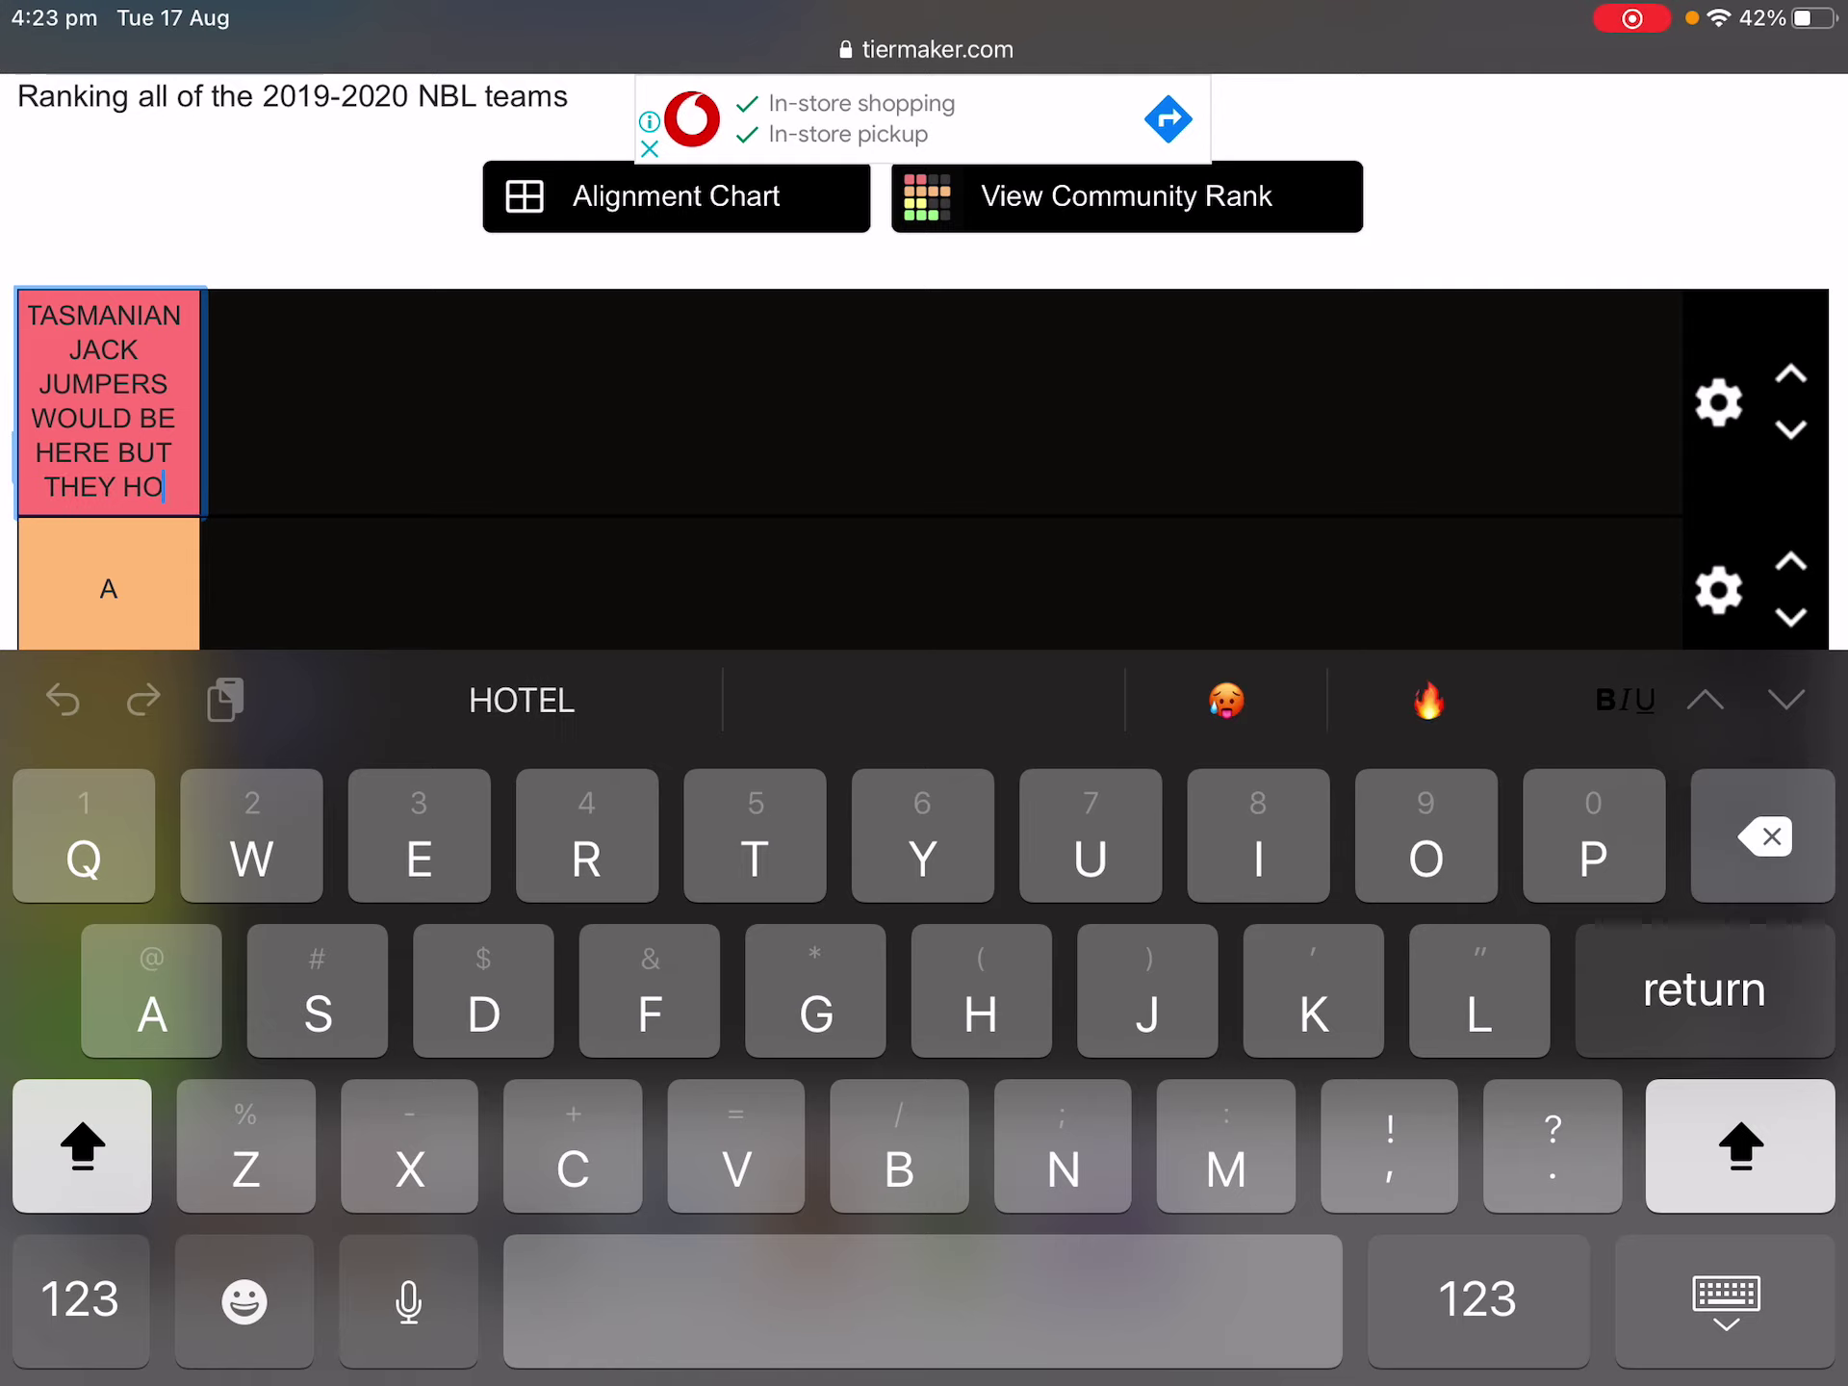
pyautogui.write('NOT AO')
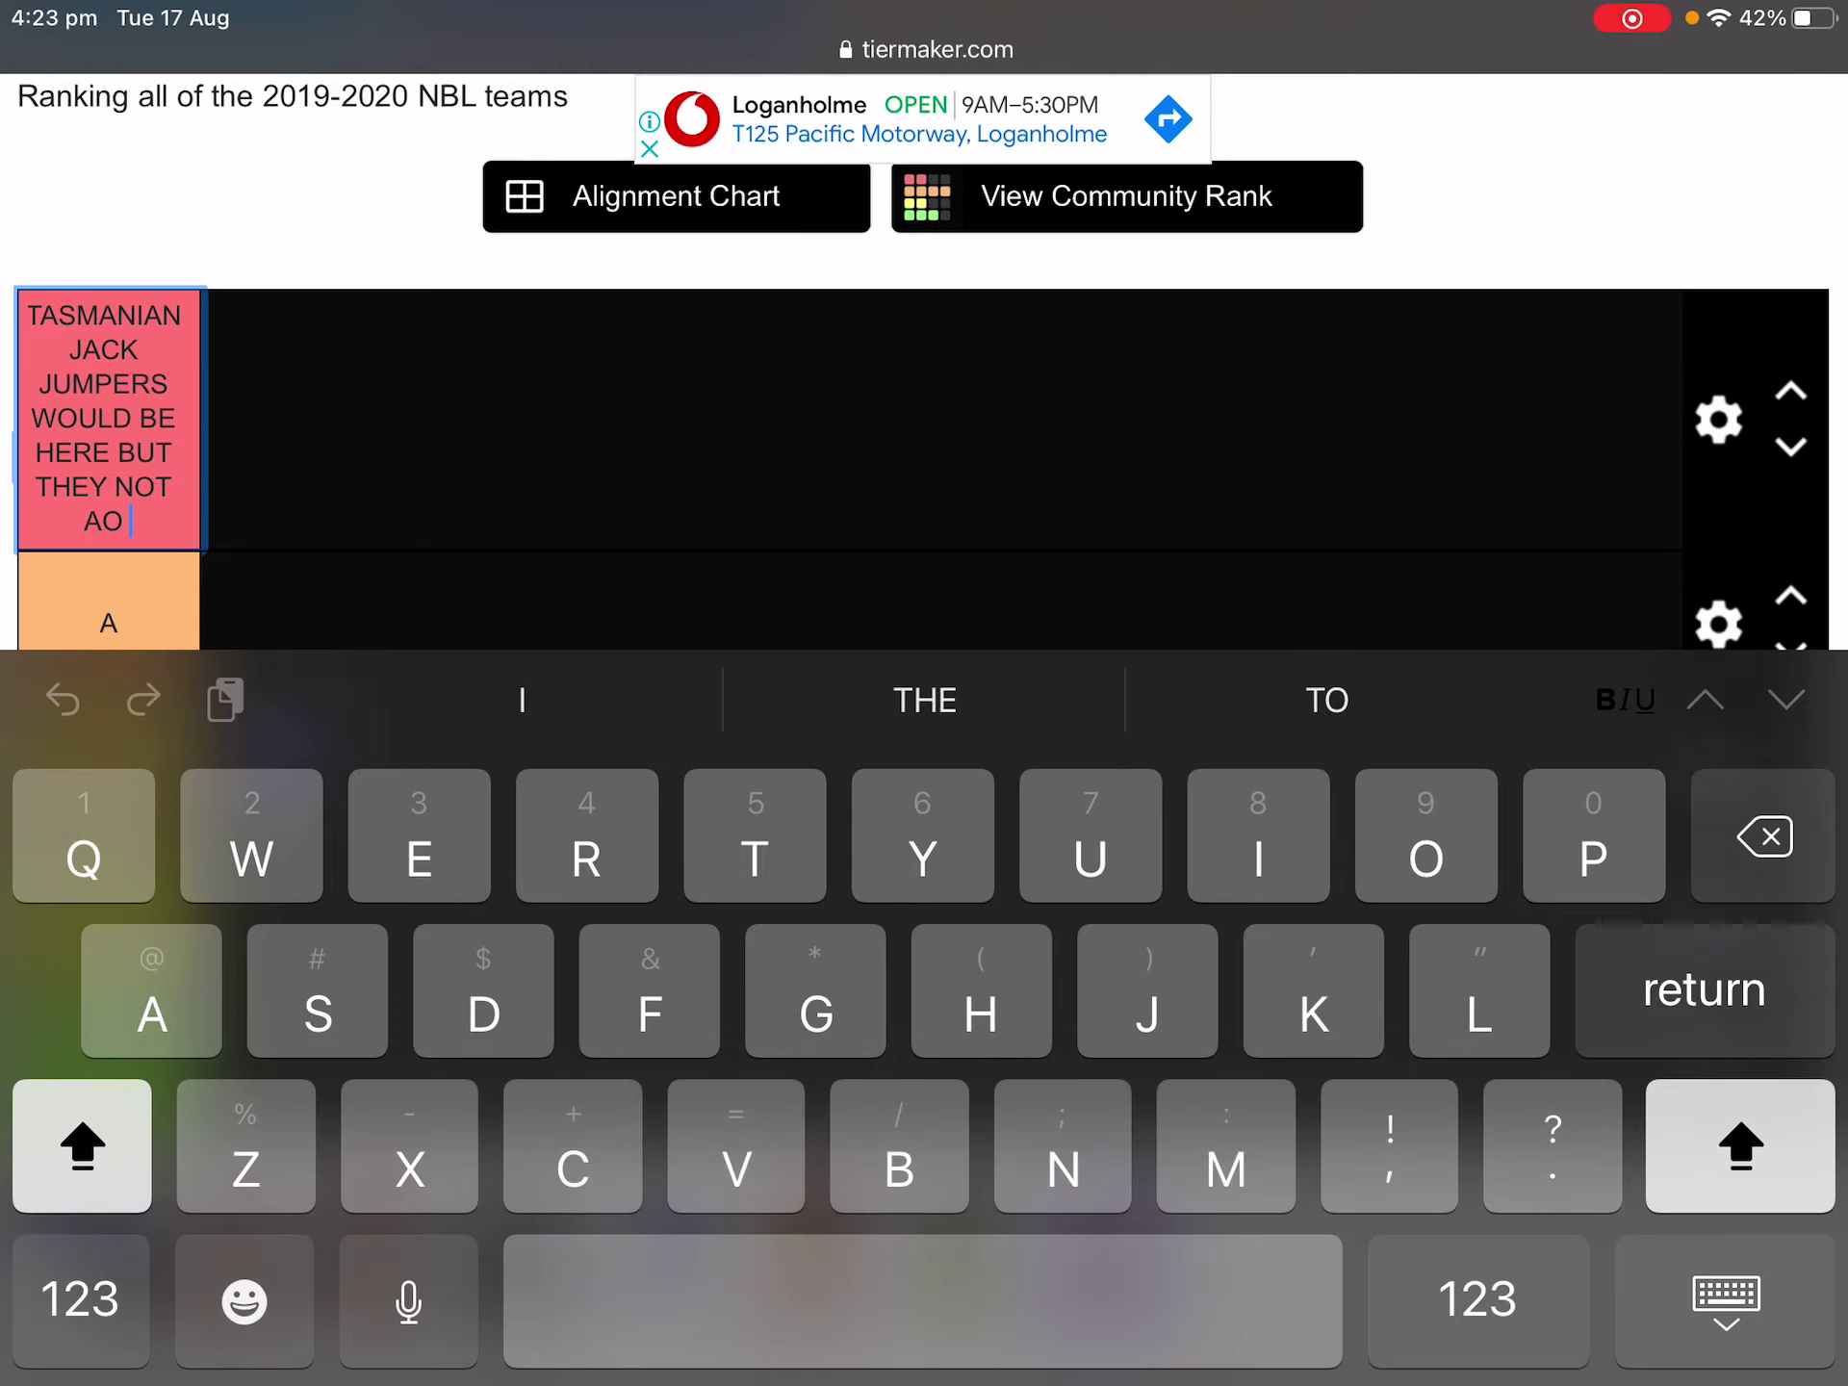
pyautogui.press('BackSpace')
pyautogui.press('BackSpace')
pyautogui.write('SO TH')
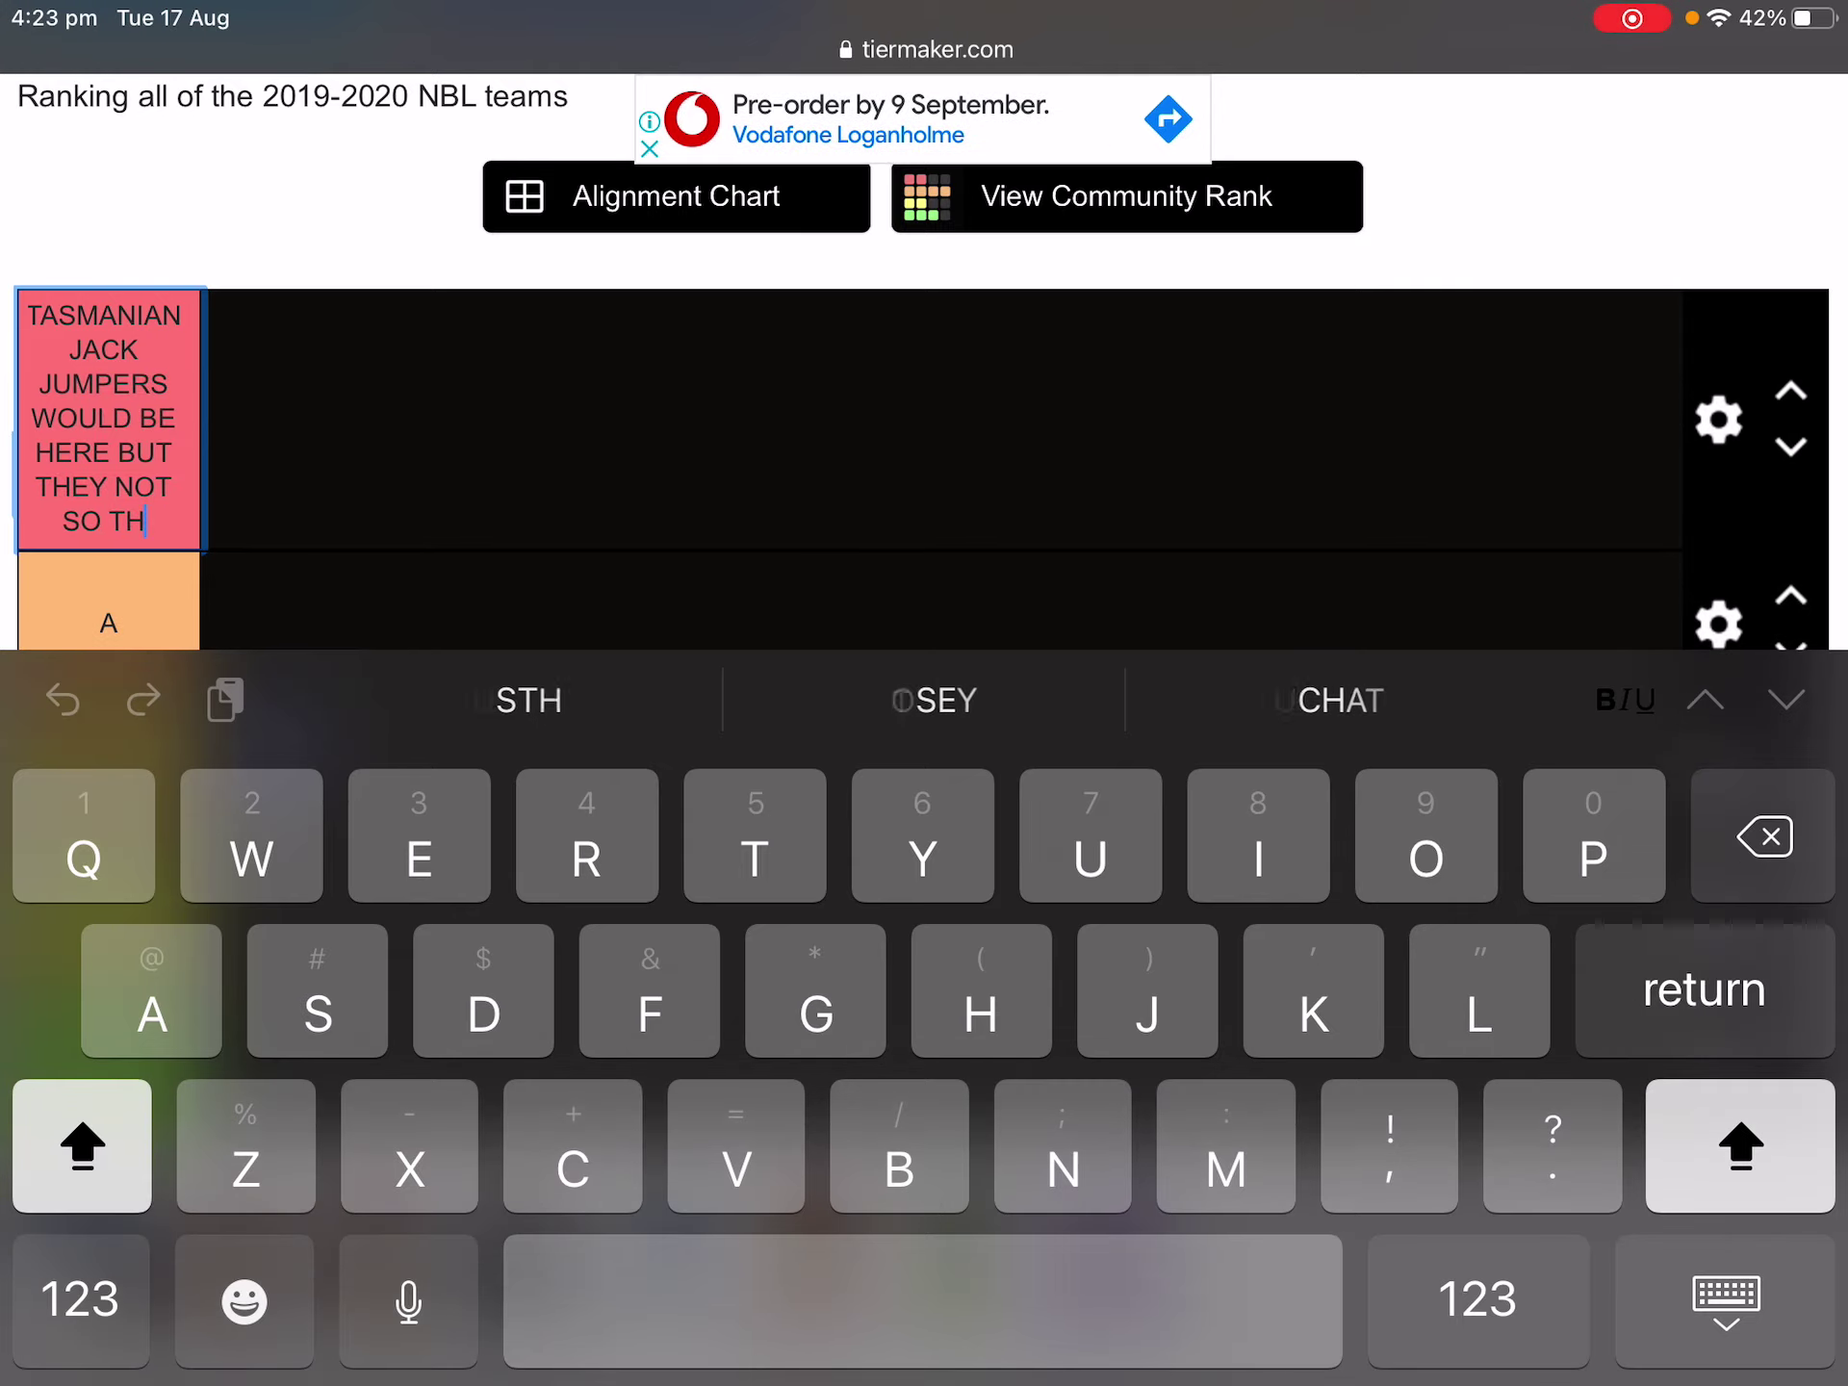
pyautogui.write('IS WILL BE MY')
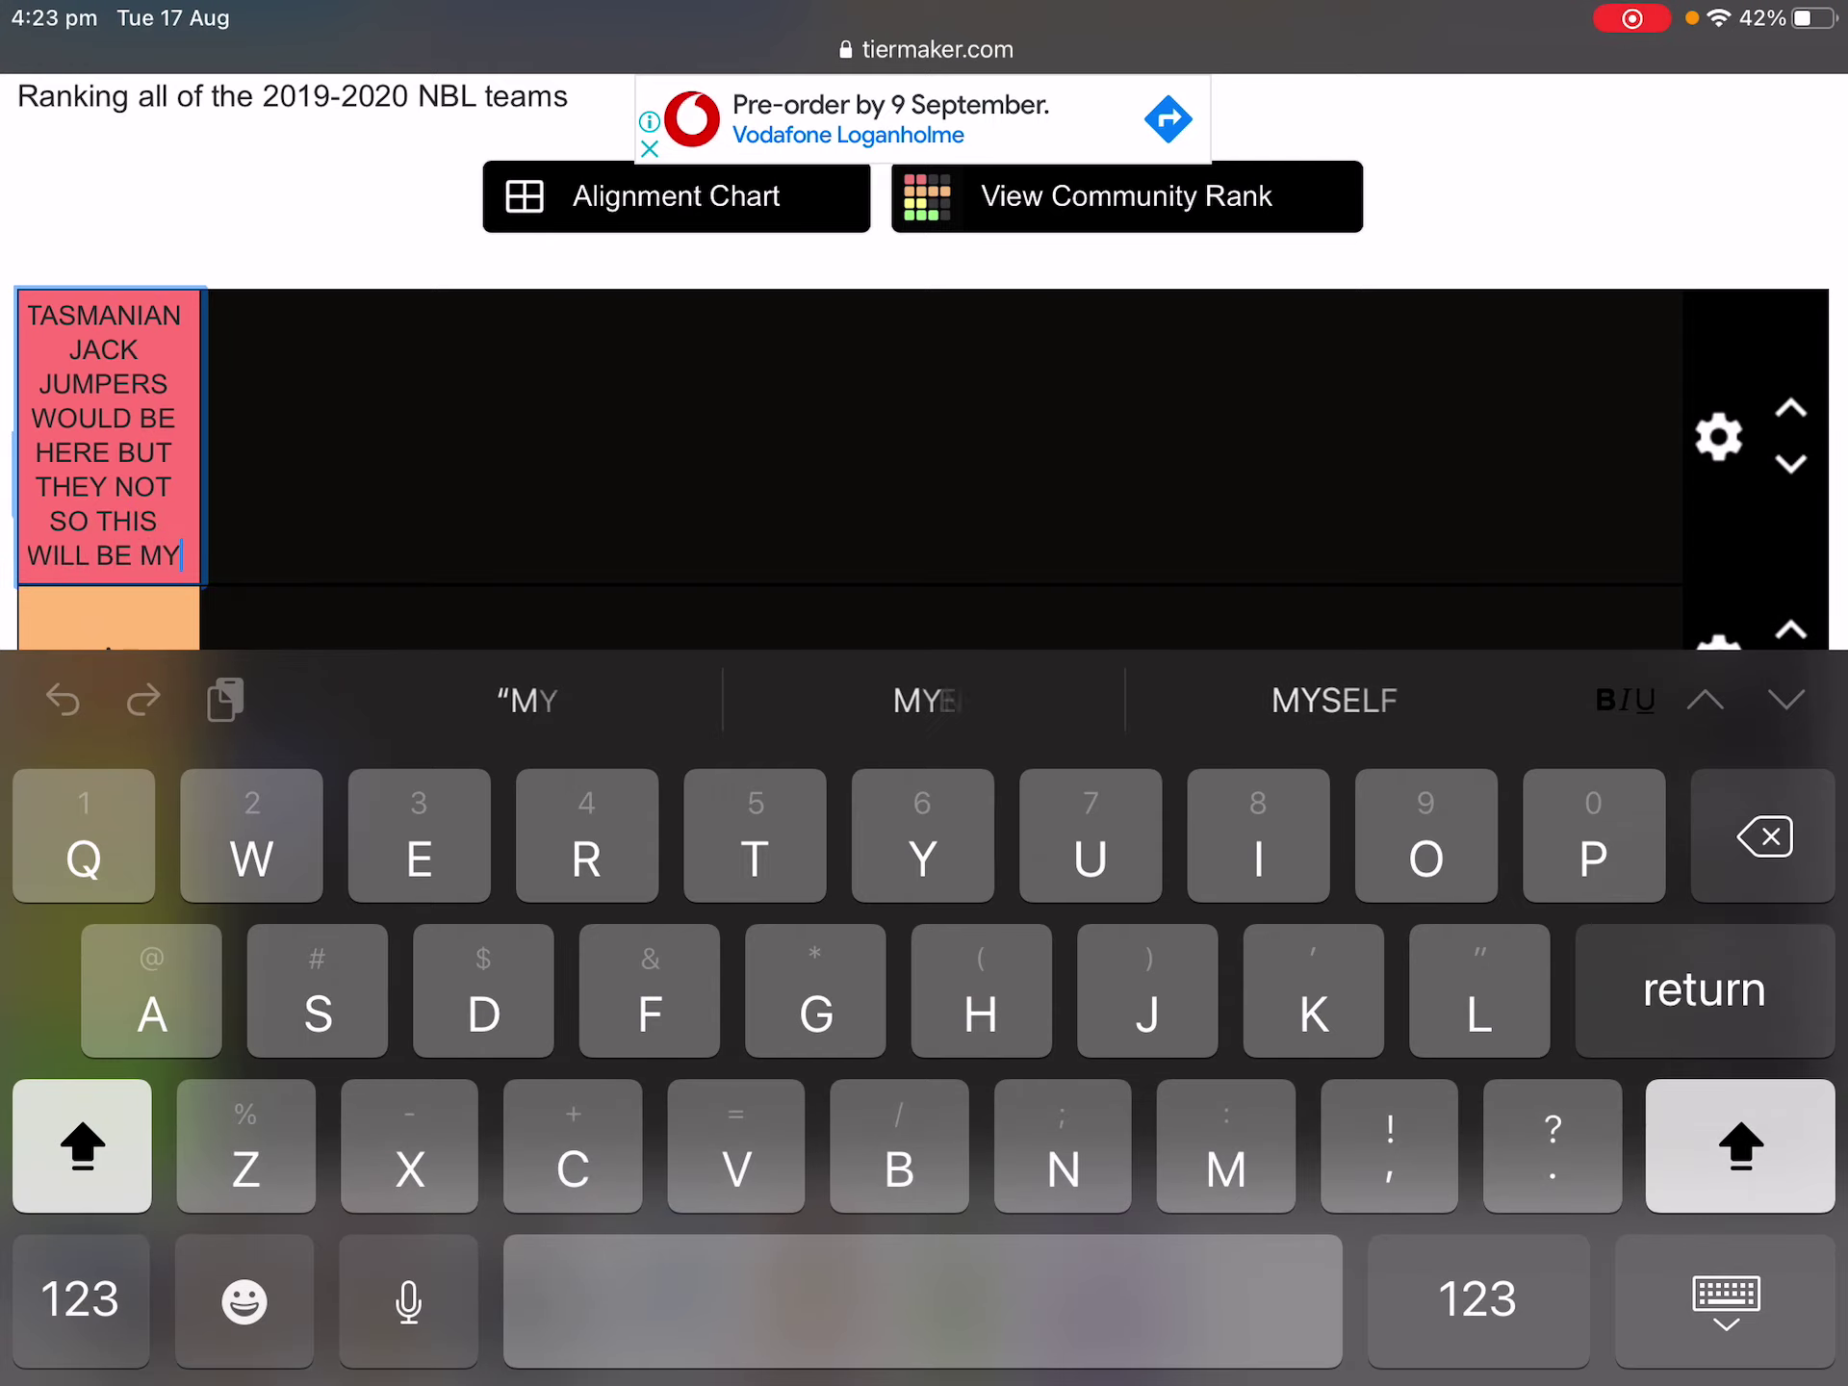
pyautogui.write(' TE')
pyautogui.press('BackSpace')
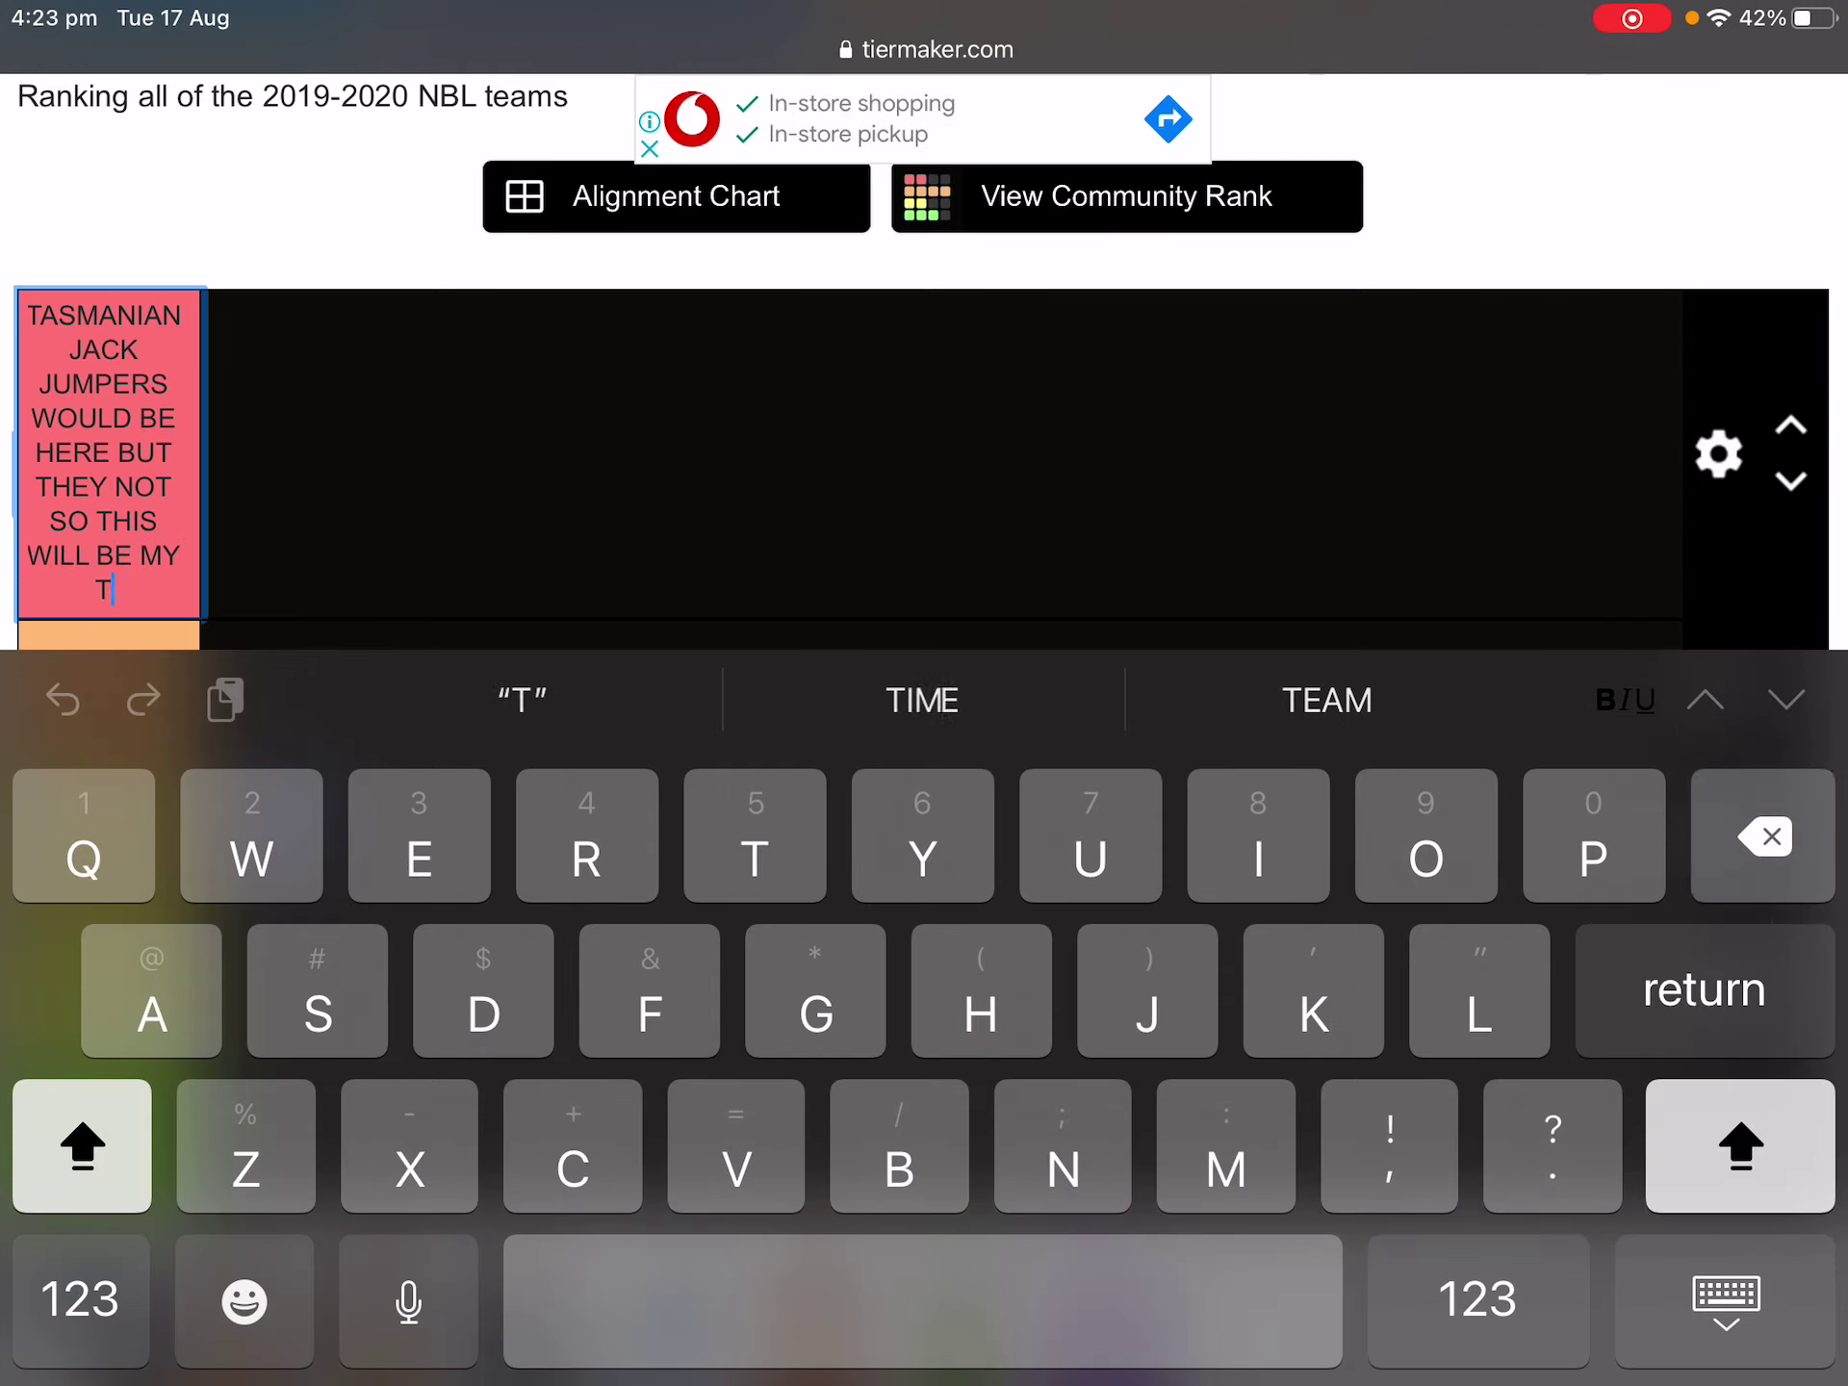
pyautogui.press('BackSpace')
pyautogui.write('TE')
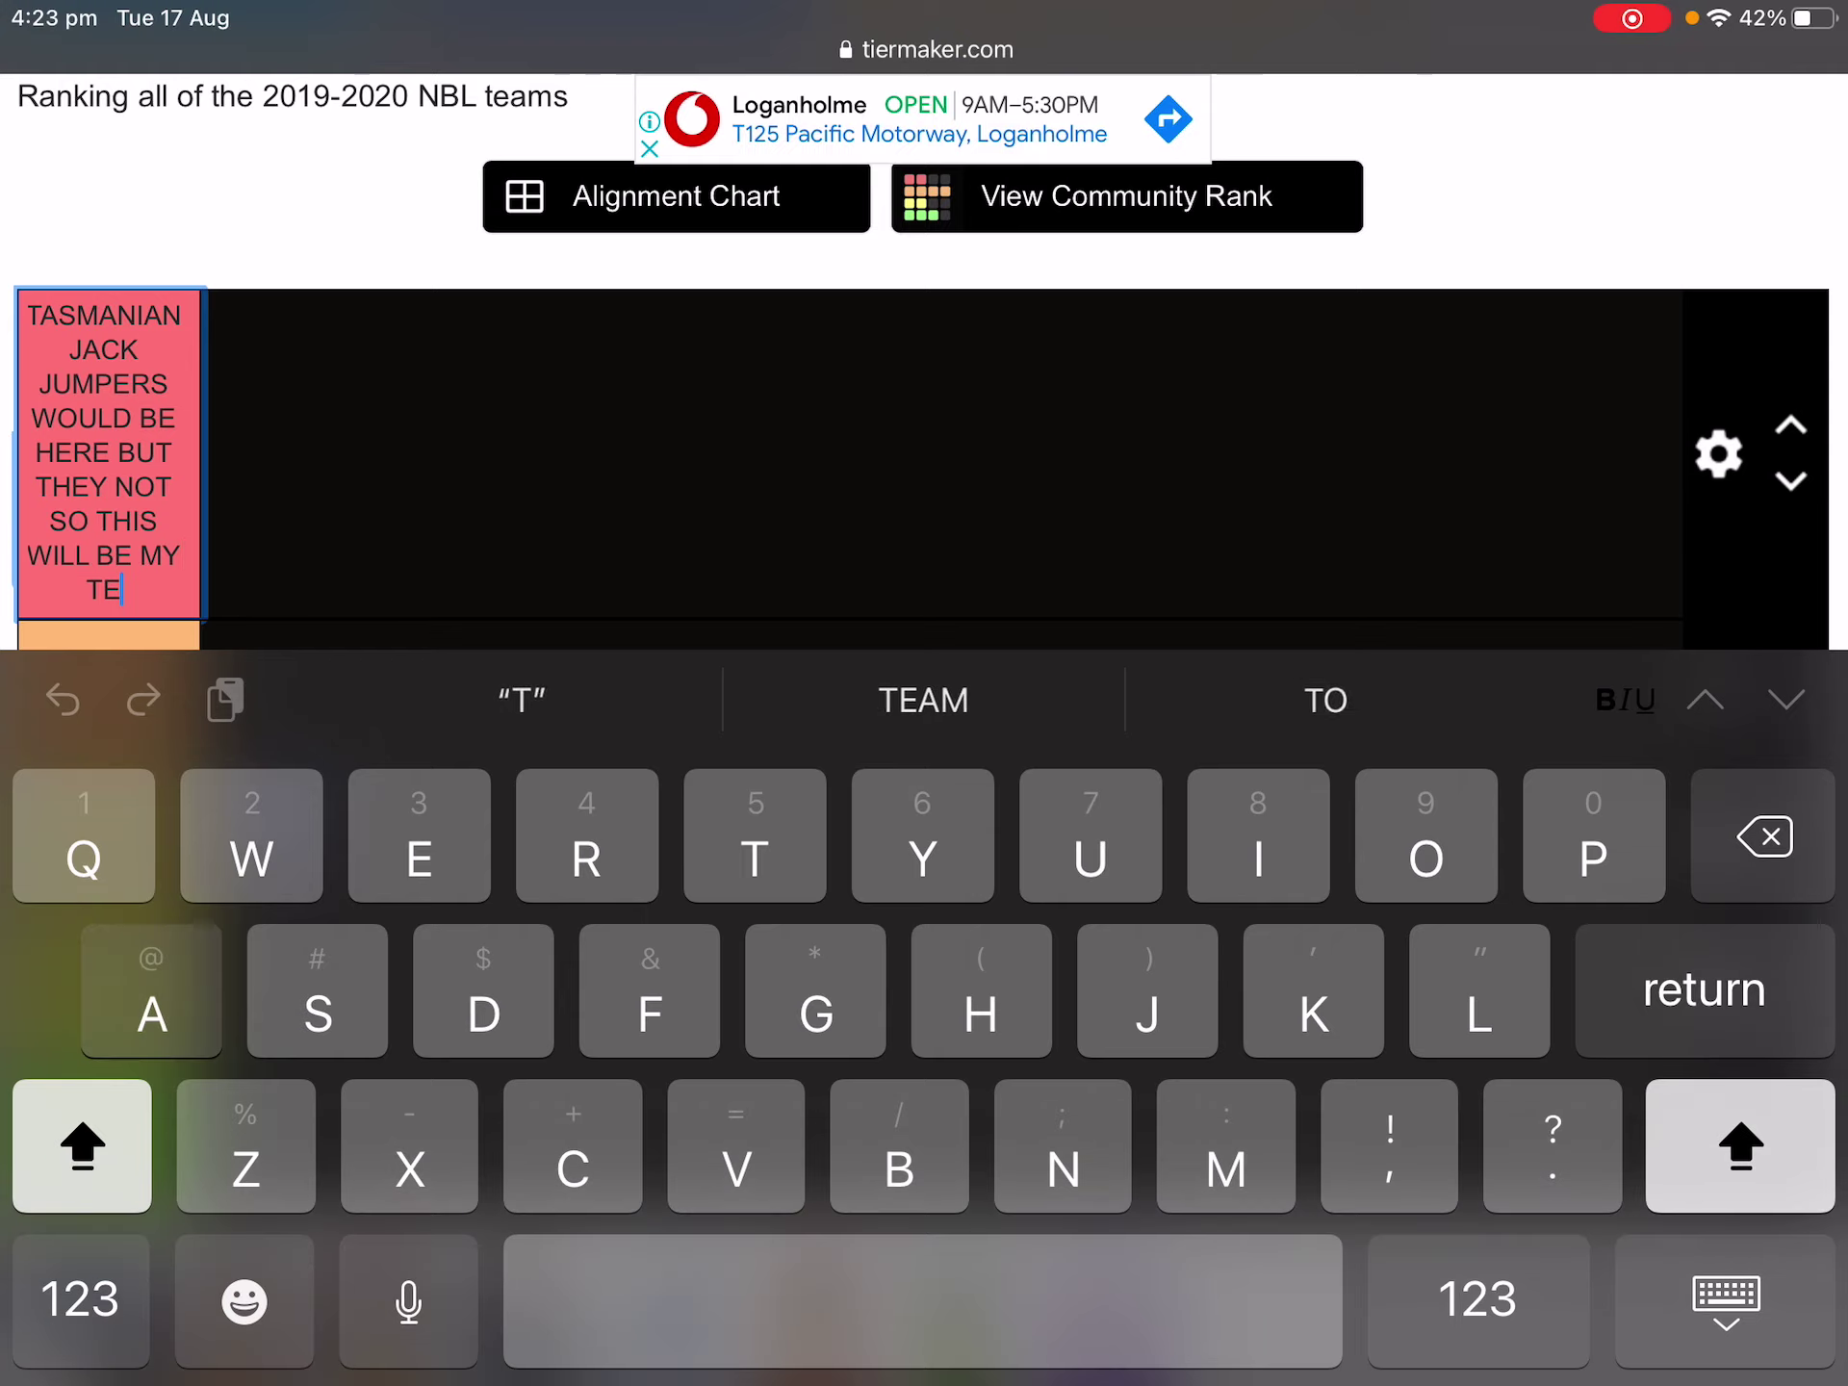
pyautogui.write('AM I WENT FOR BEFORE')
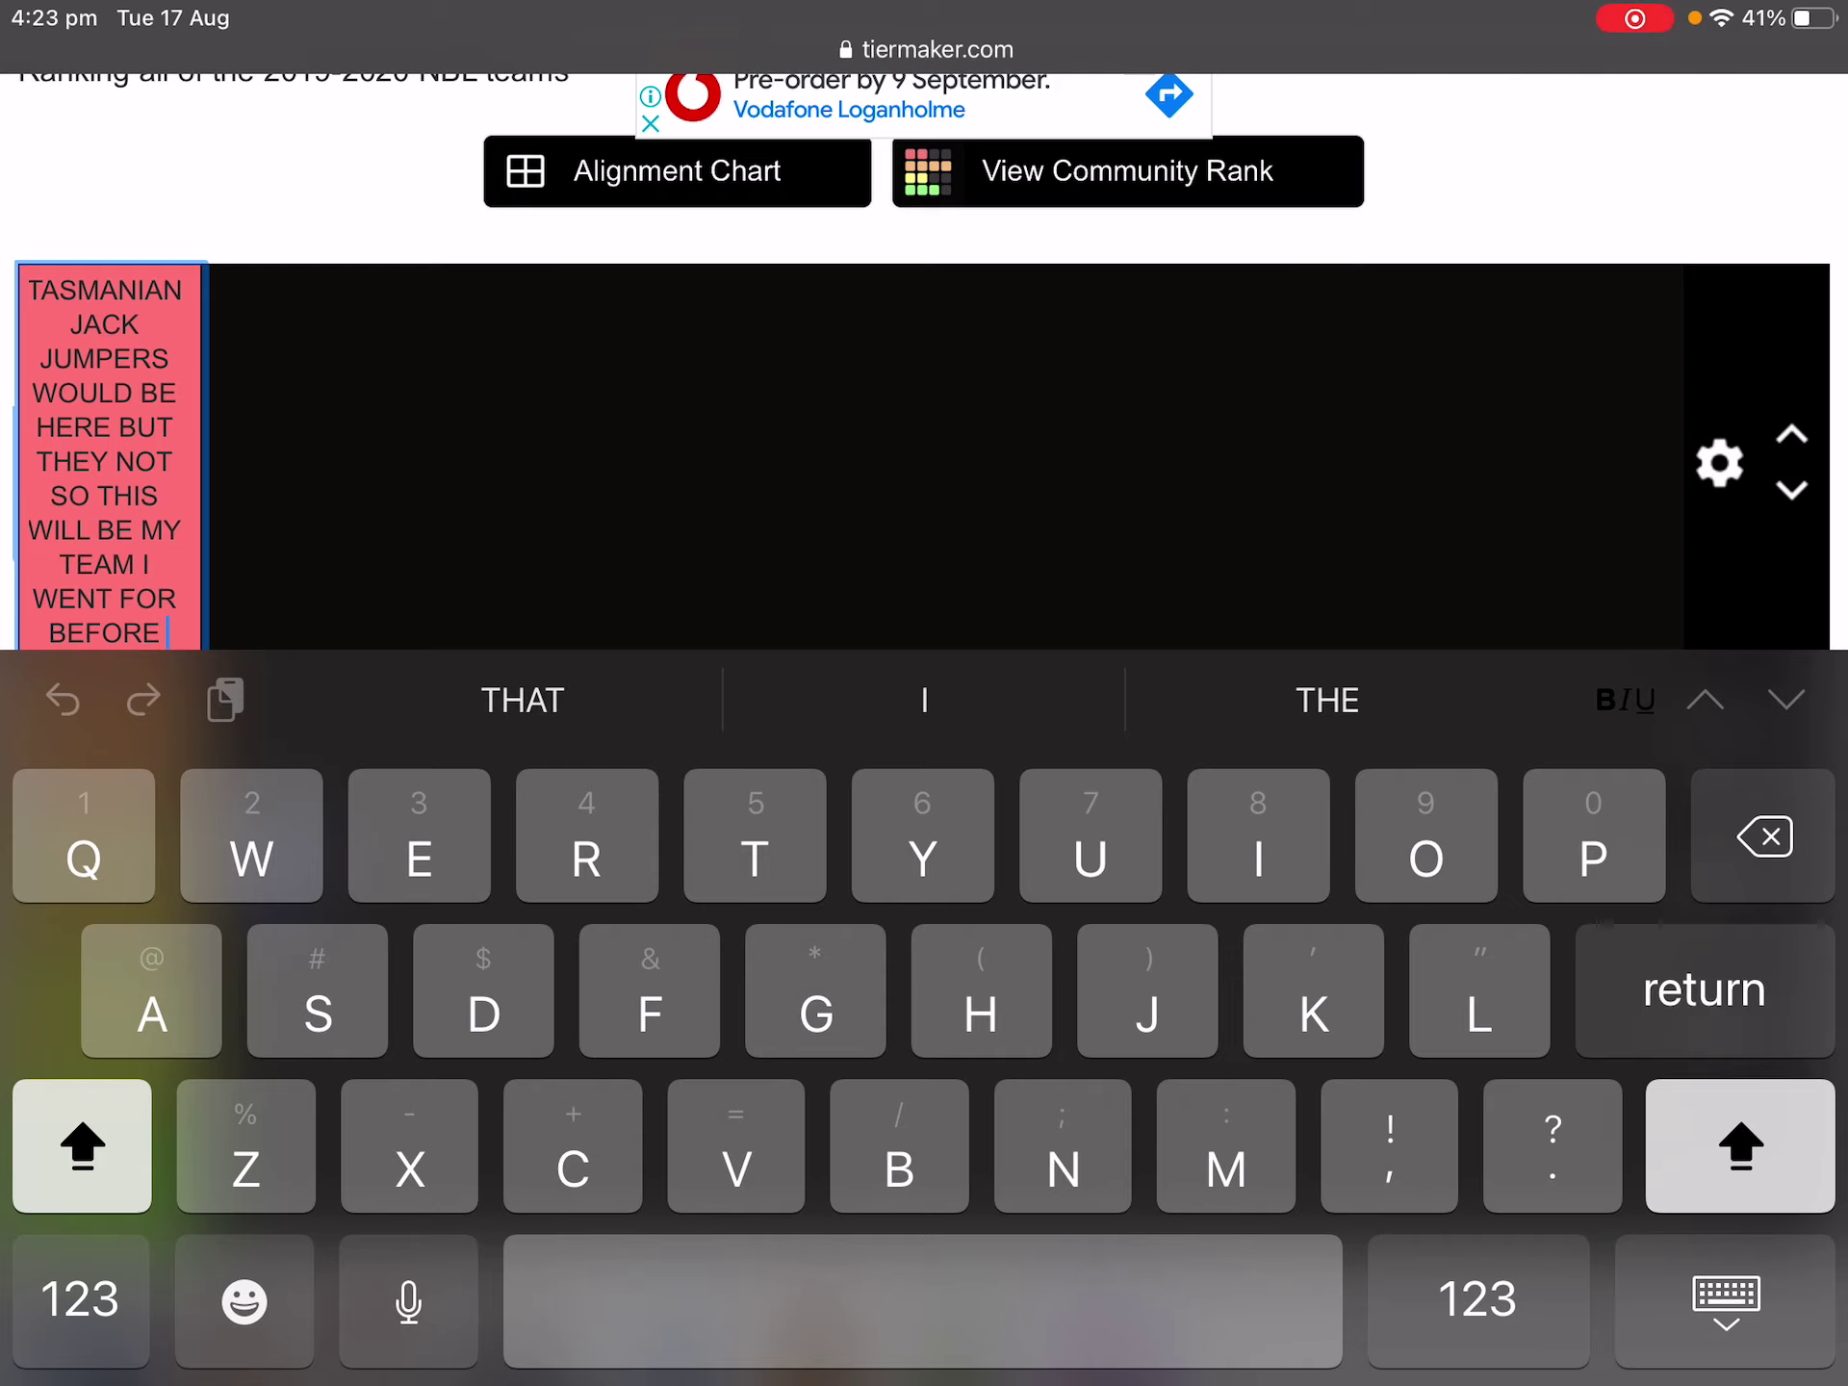
pyautogui.write(' JACK JUNPE')
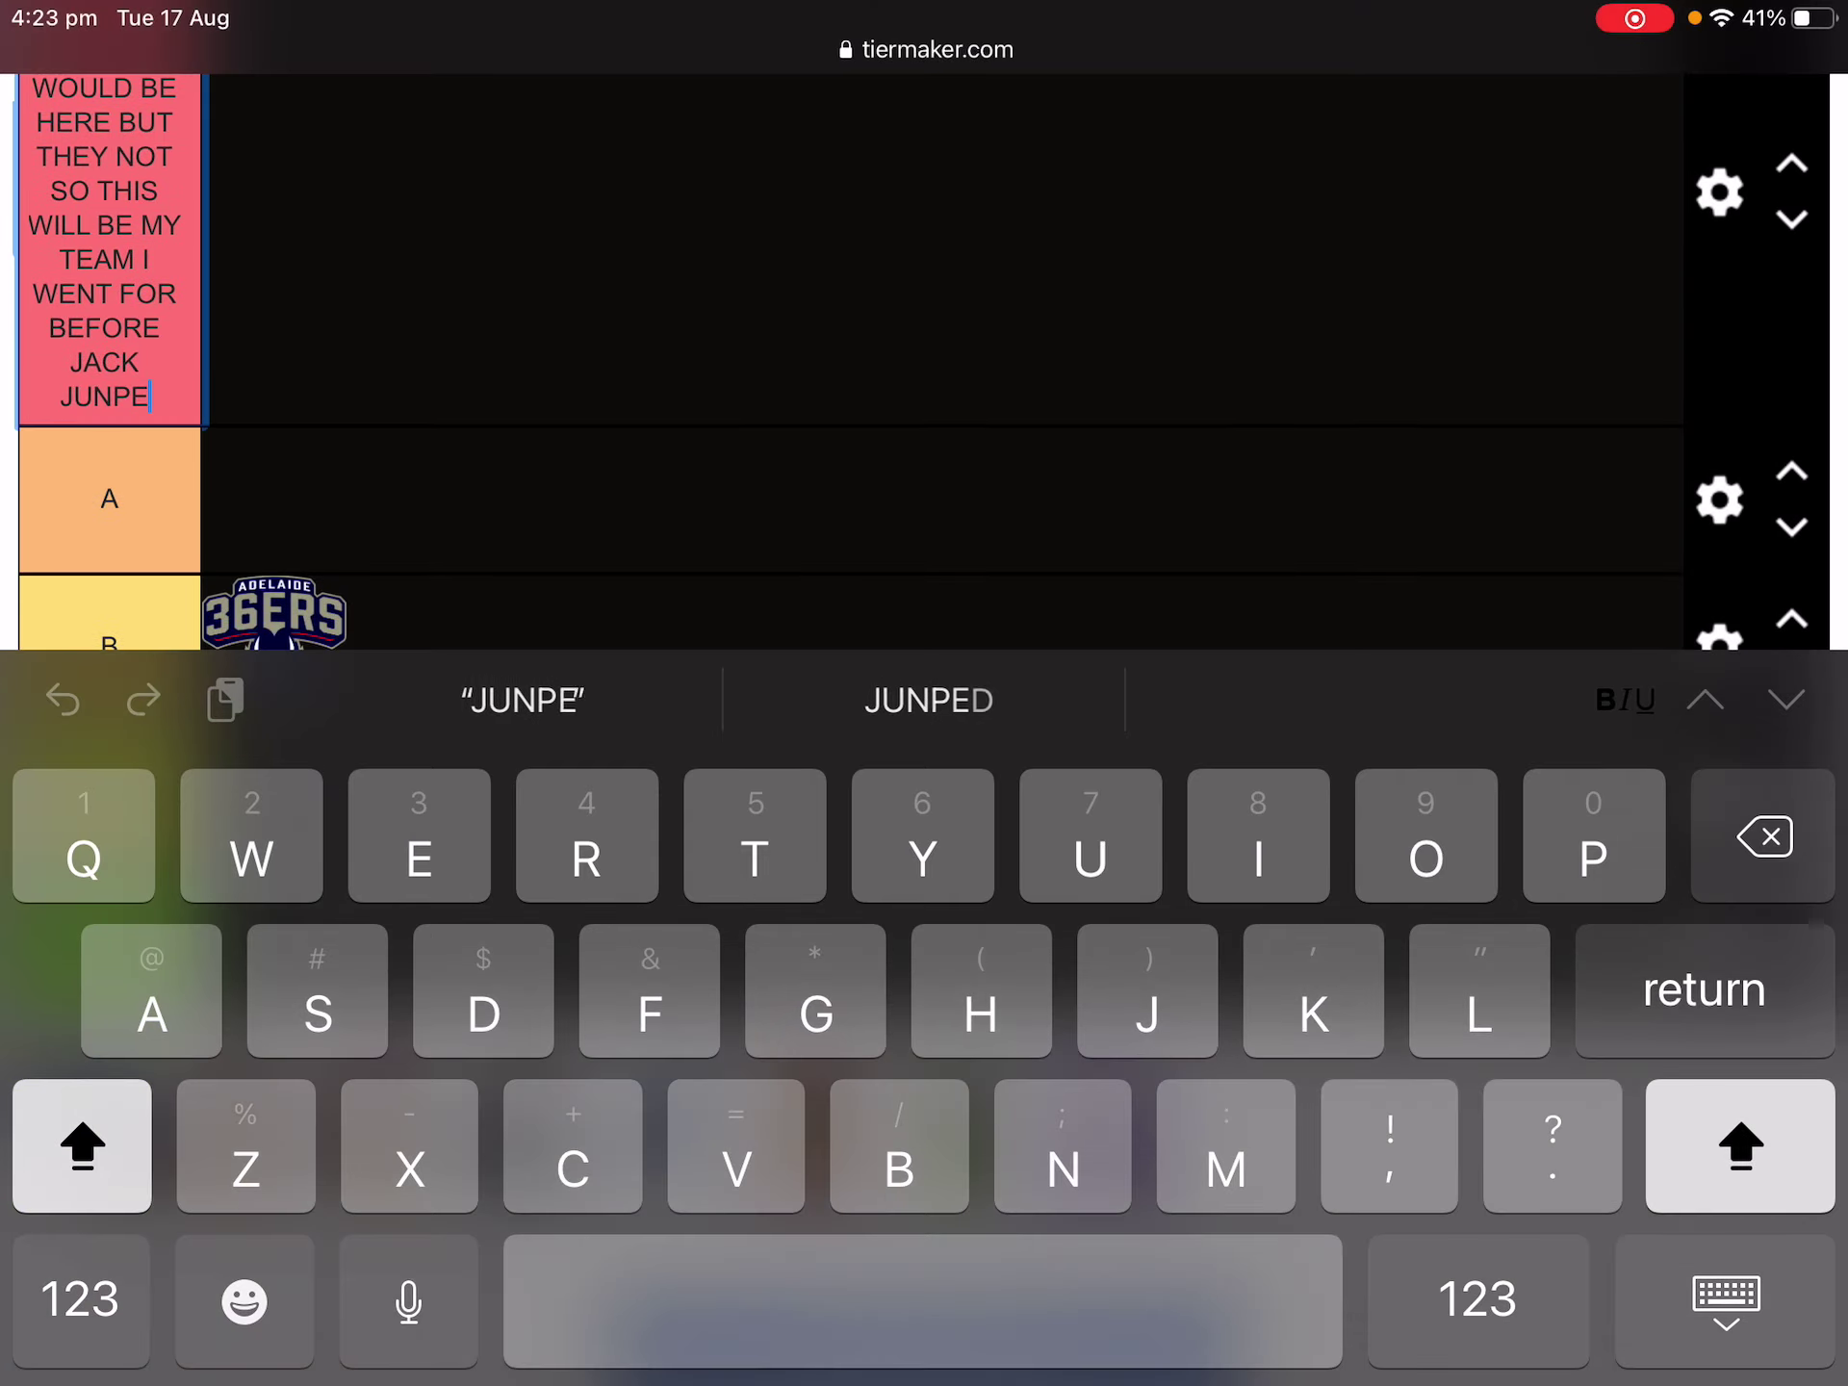
pyautogui.press('BackSpace')
pyautogui.press('BackSpace')
pyautogui.press('BackSpace')
pyautogui.write('MPERS EXISTED')
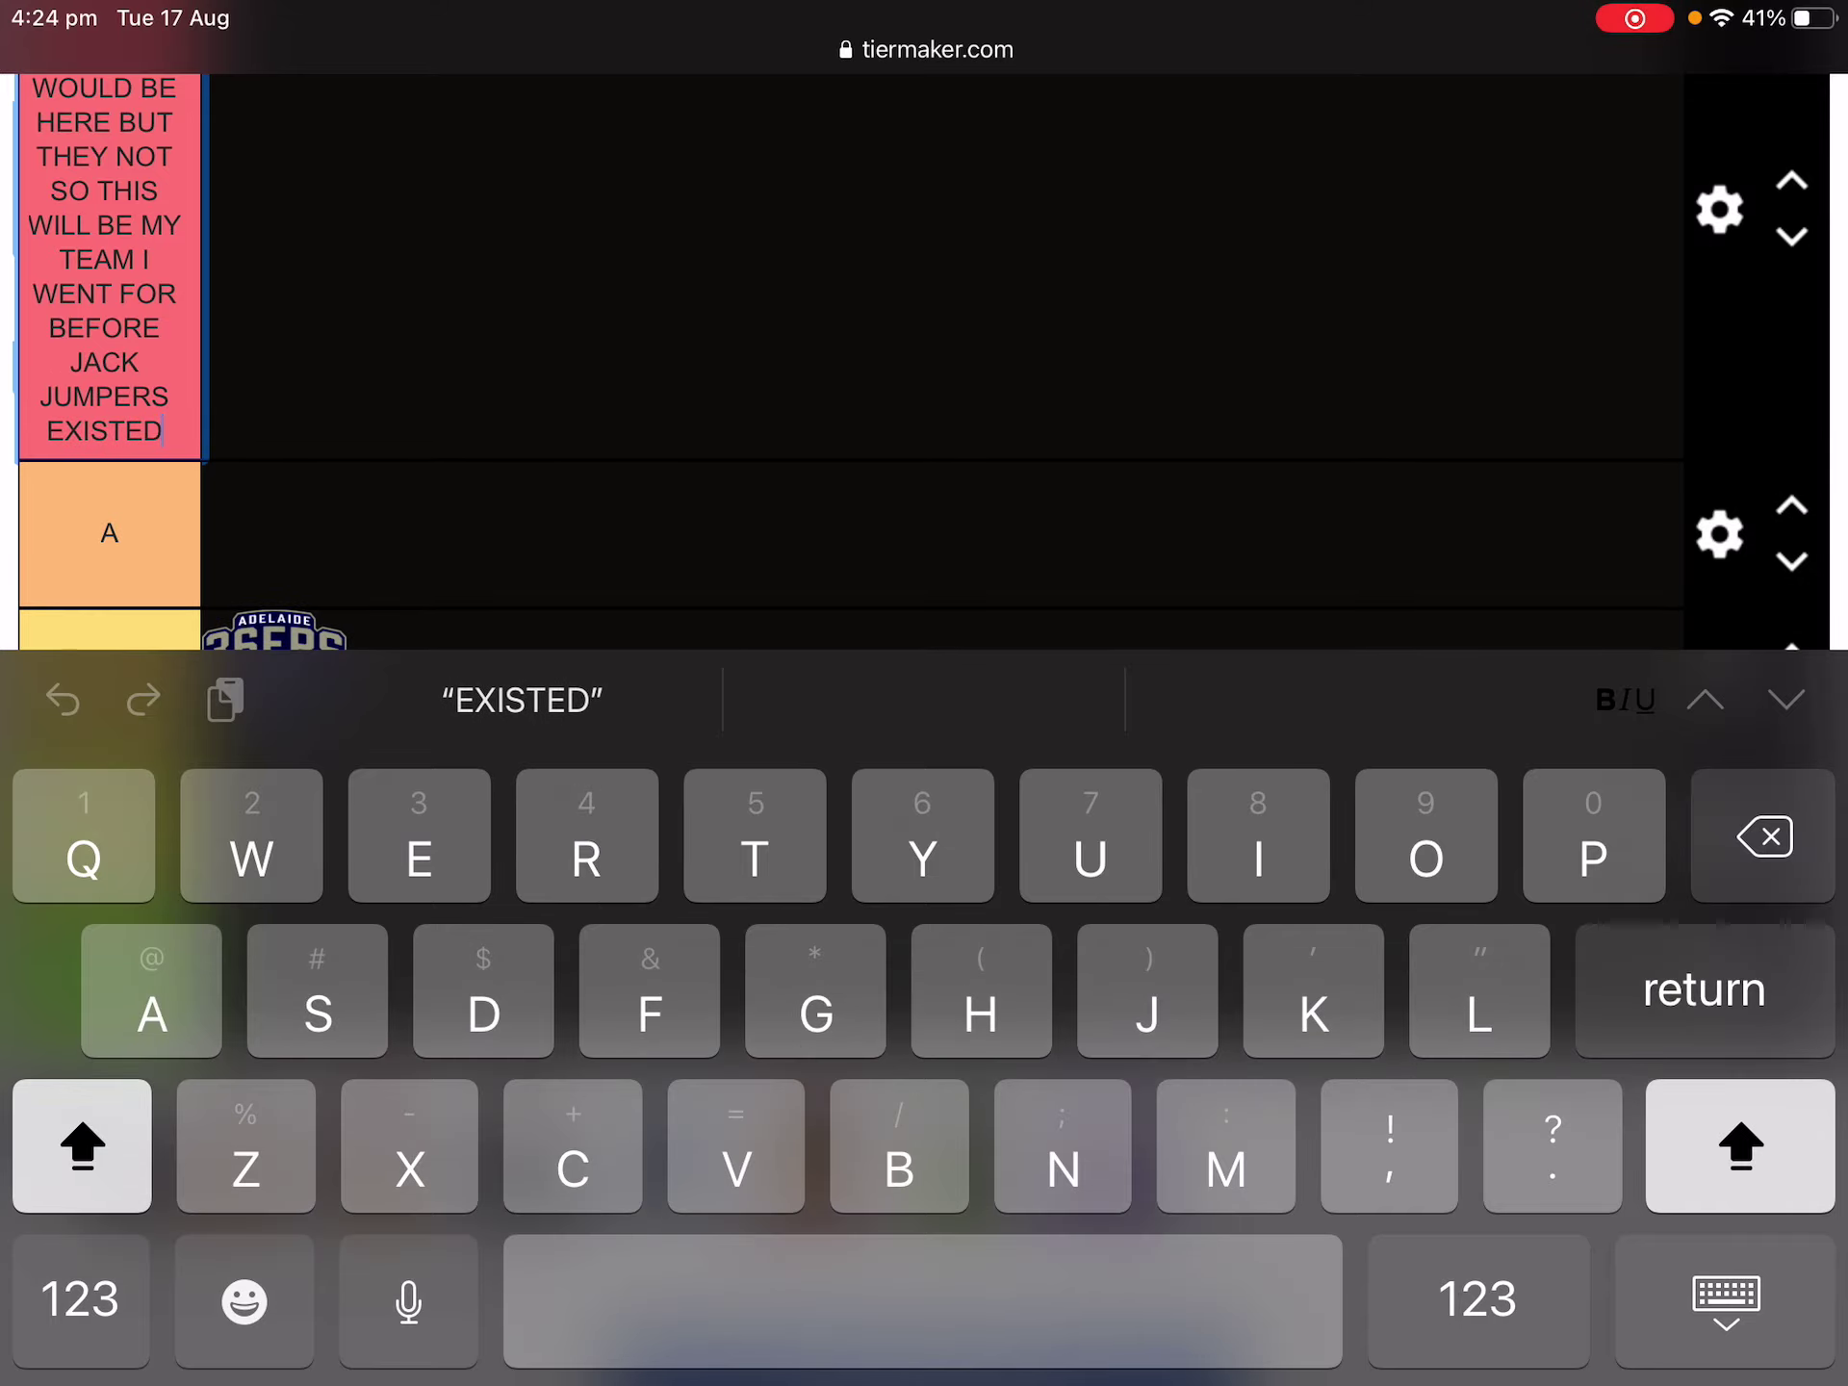
pyautogui.click(1726, 1301)
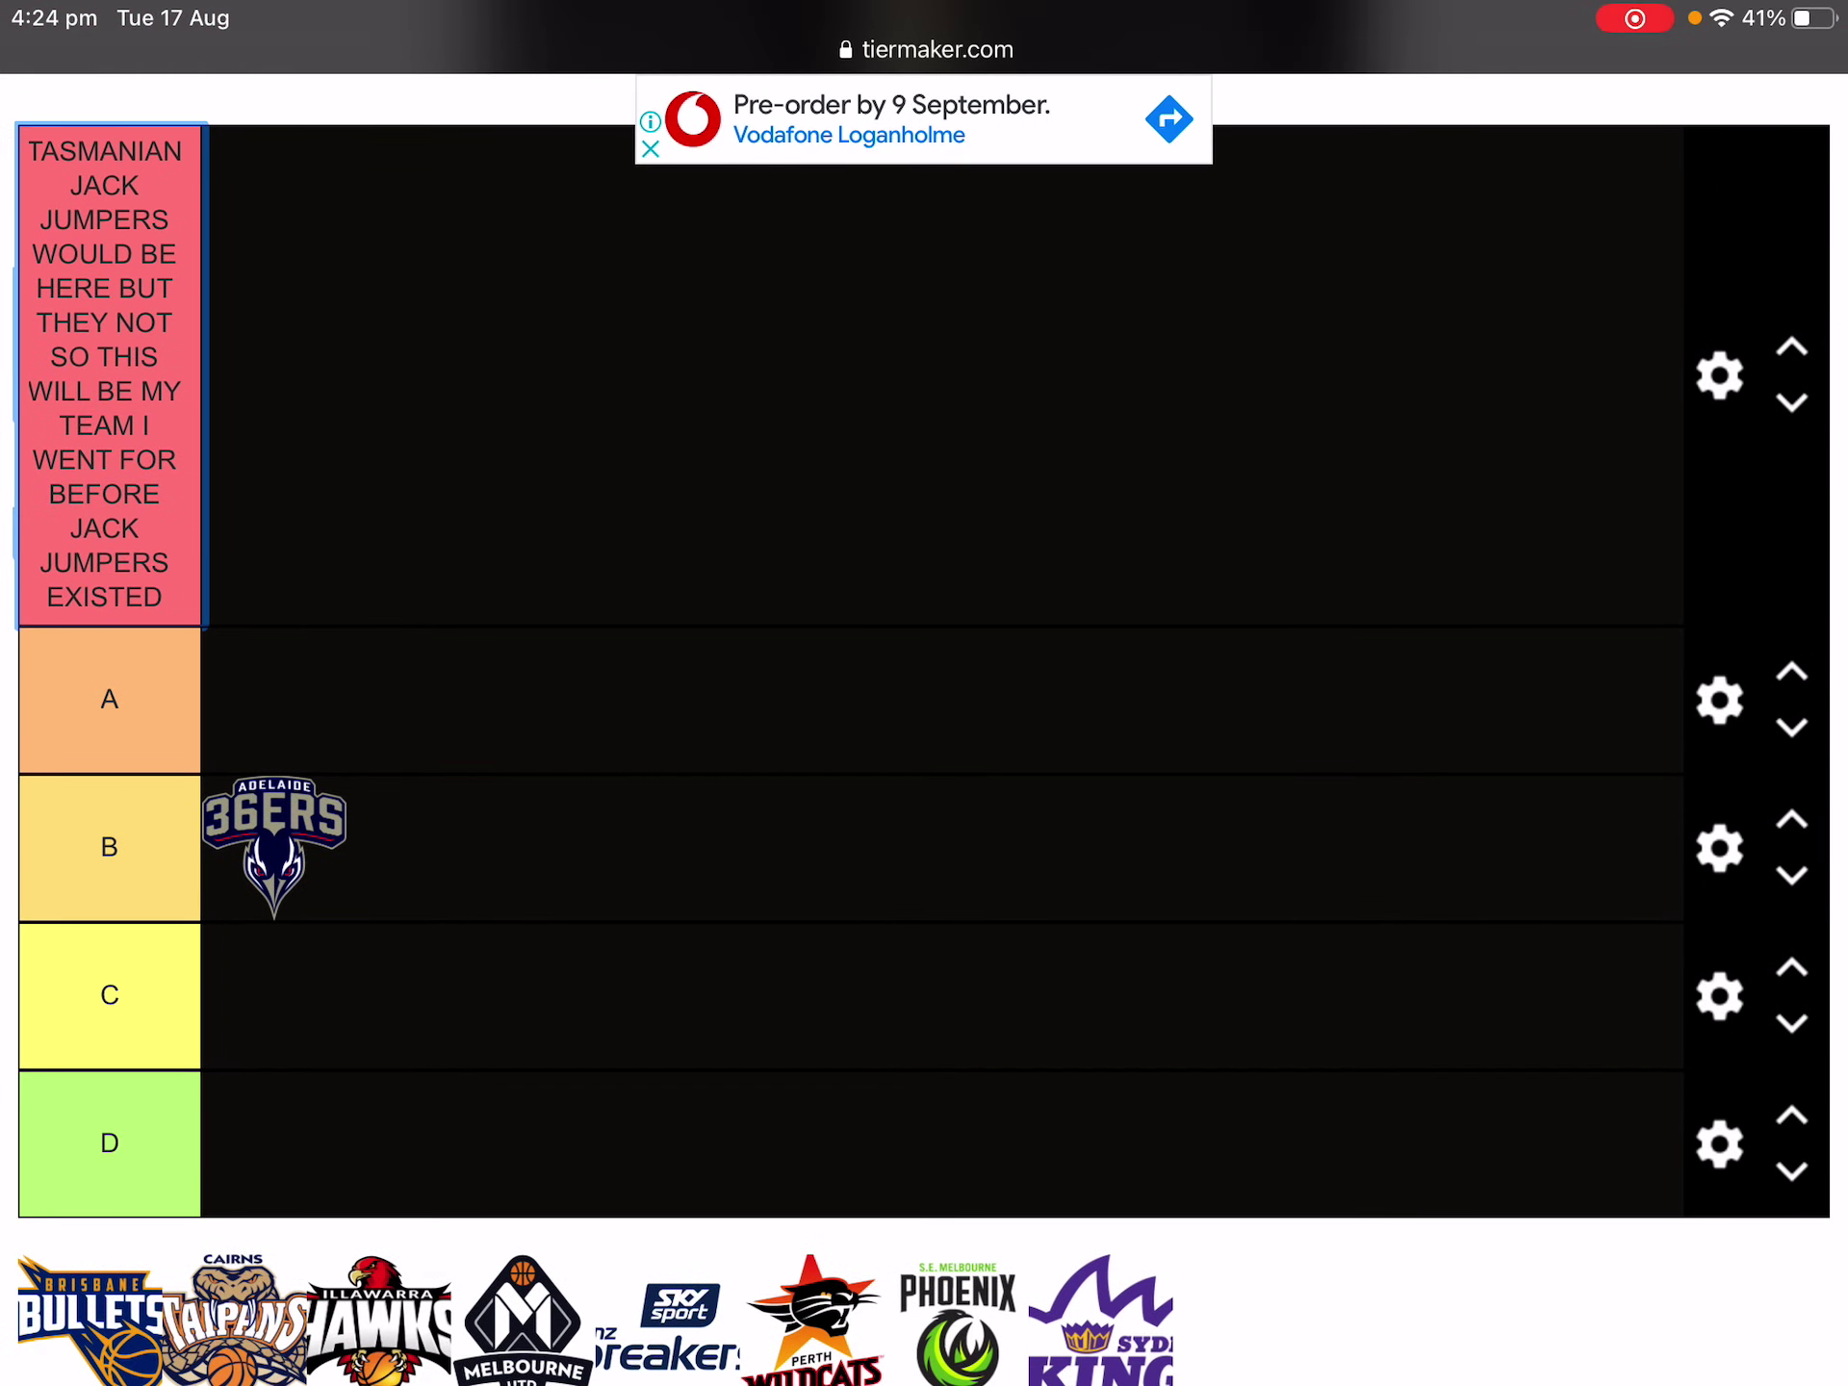
# Move the Adelaide 36ers up to tier A and place the Brisbane Bullets in tier C.
pyautogui.moveTo(275, 846); pyautogui.dragTo(274, 700)
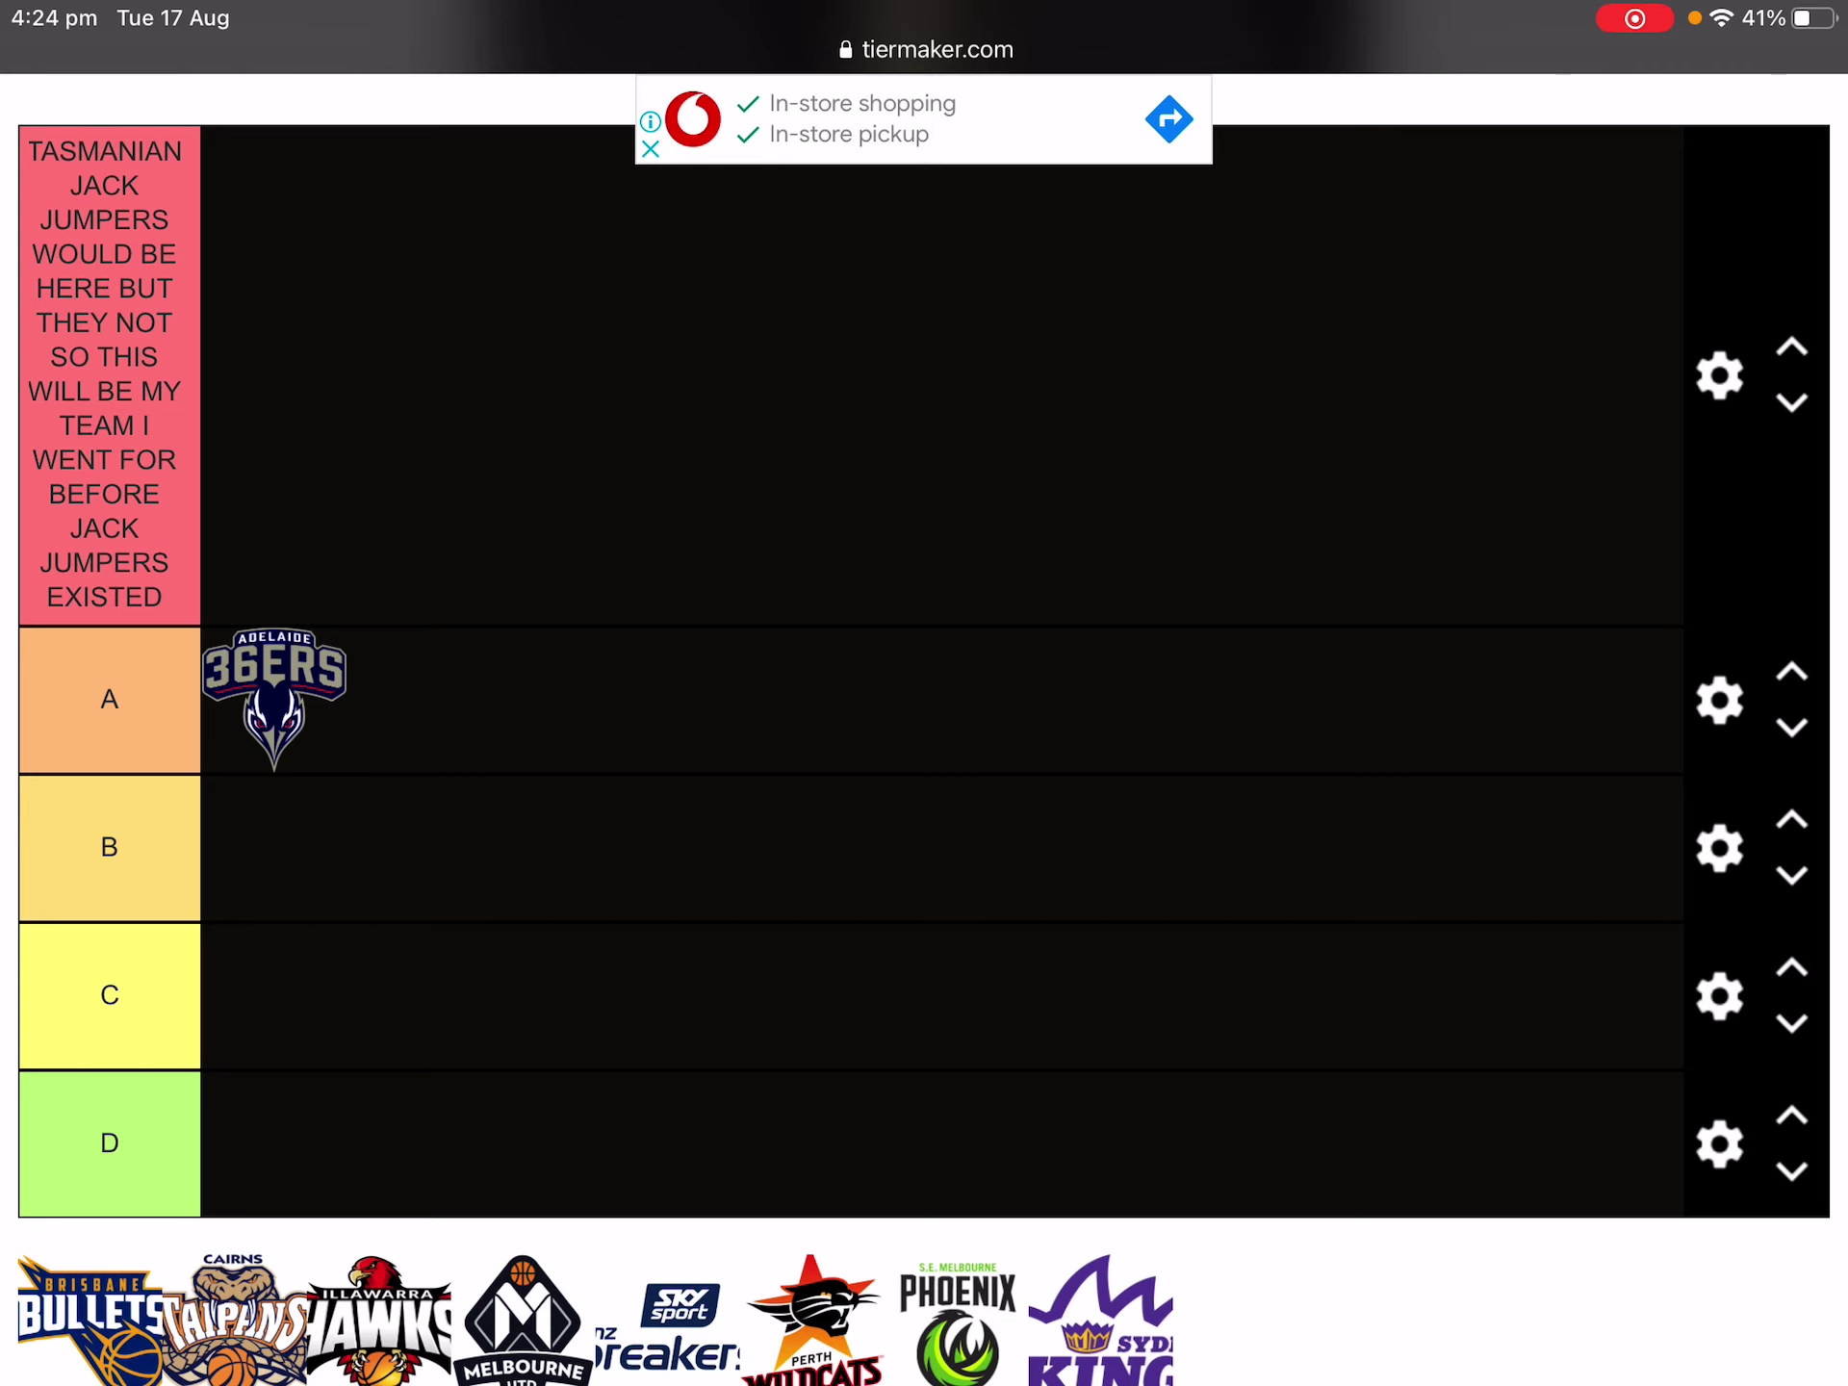
pyautogui.scroll(-2, 924, 673)
pyautogui.moveTo(90, 1141); pyautogui.dragTo(274, 662)
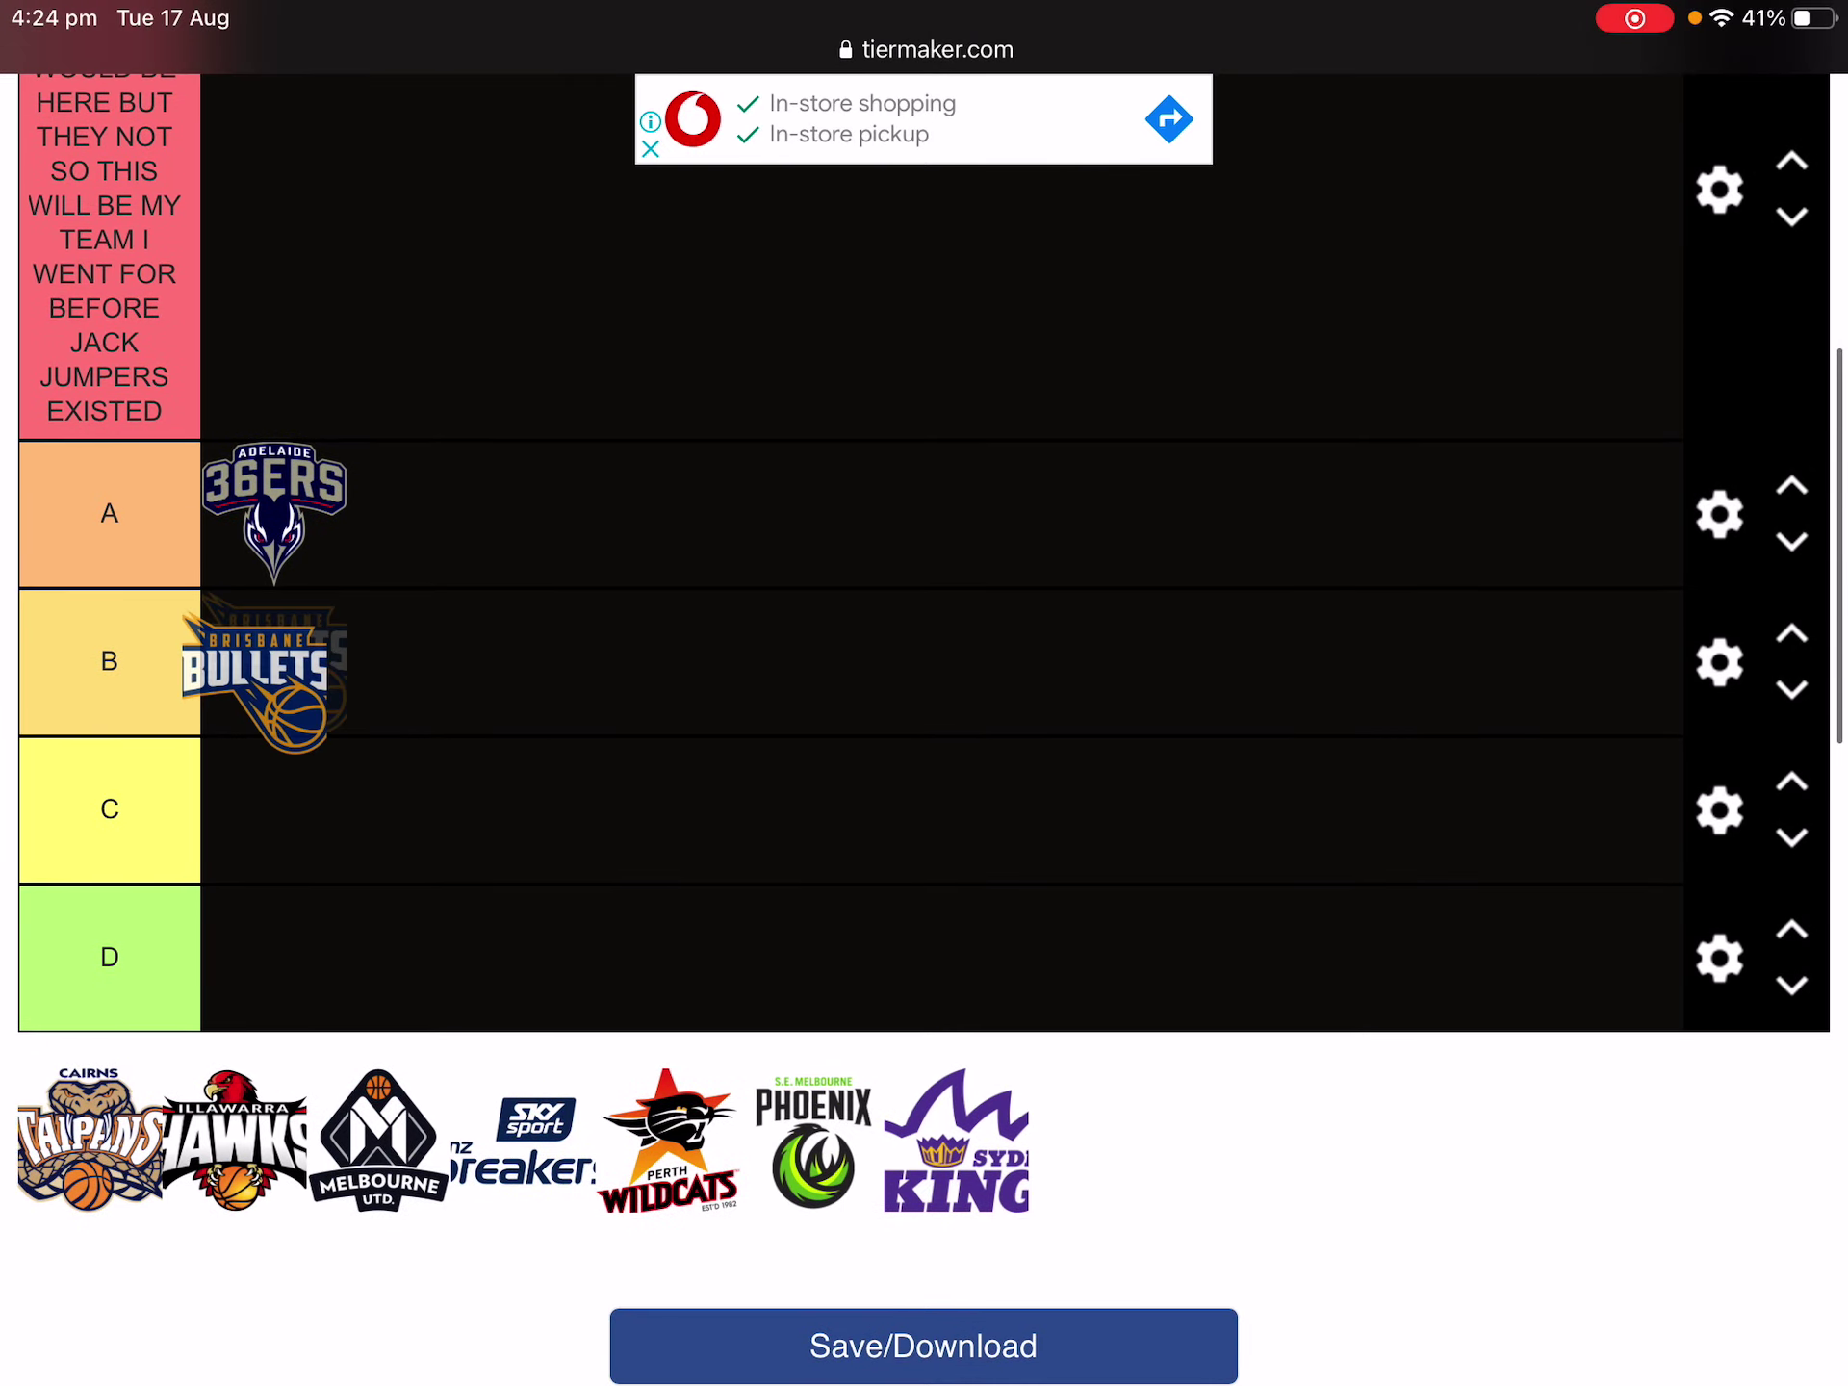
pyautogui.scroll(2, 924, 674)
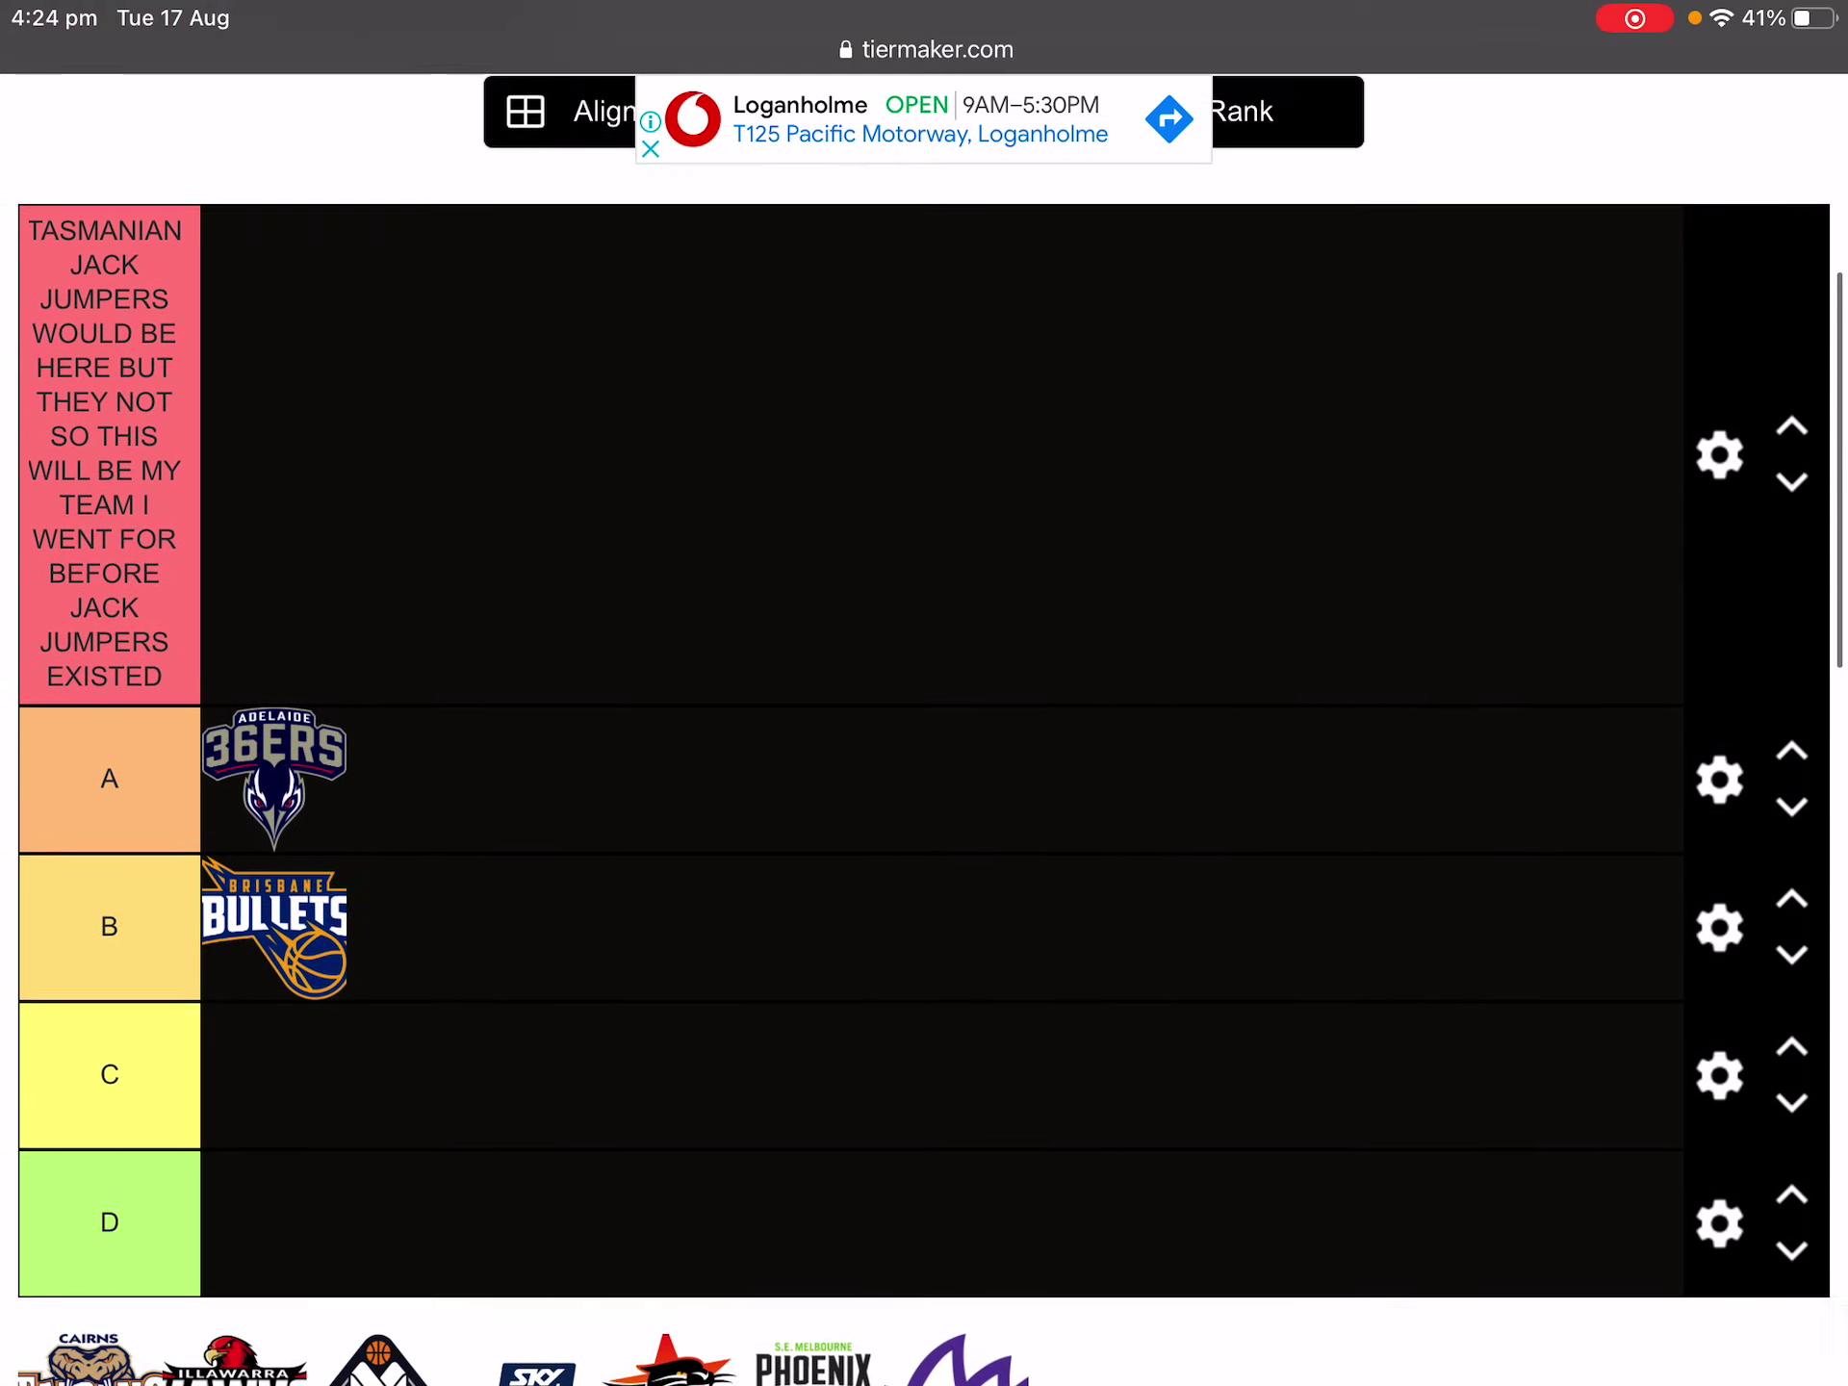
pyautogui.moveTo(274, 796); pyautogui.dragTo(274, 943)
# Put the Cairns Taipans in A, NZ Breakers in D, and Melbourne United after the Bullets in C.
pyautogui.moveTo(90, 1272)
pyautogui.mouseDown()
pyautogui.moveTo(115, 1308)
pyautogui.moveTo(123, 847)
pyautogui.moveTo(274, 796)
pyautogui.moveTo(418, 646)
pyautogui.mouseUp()
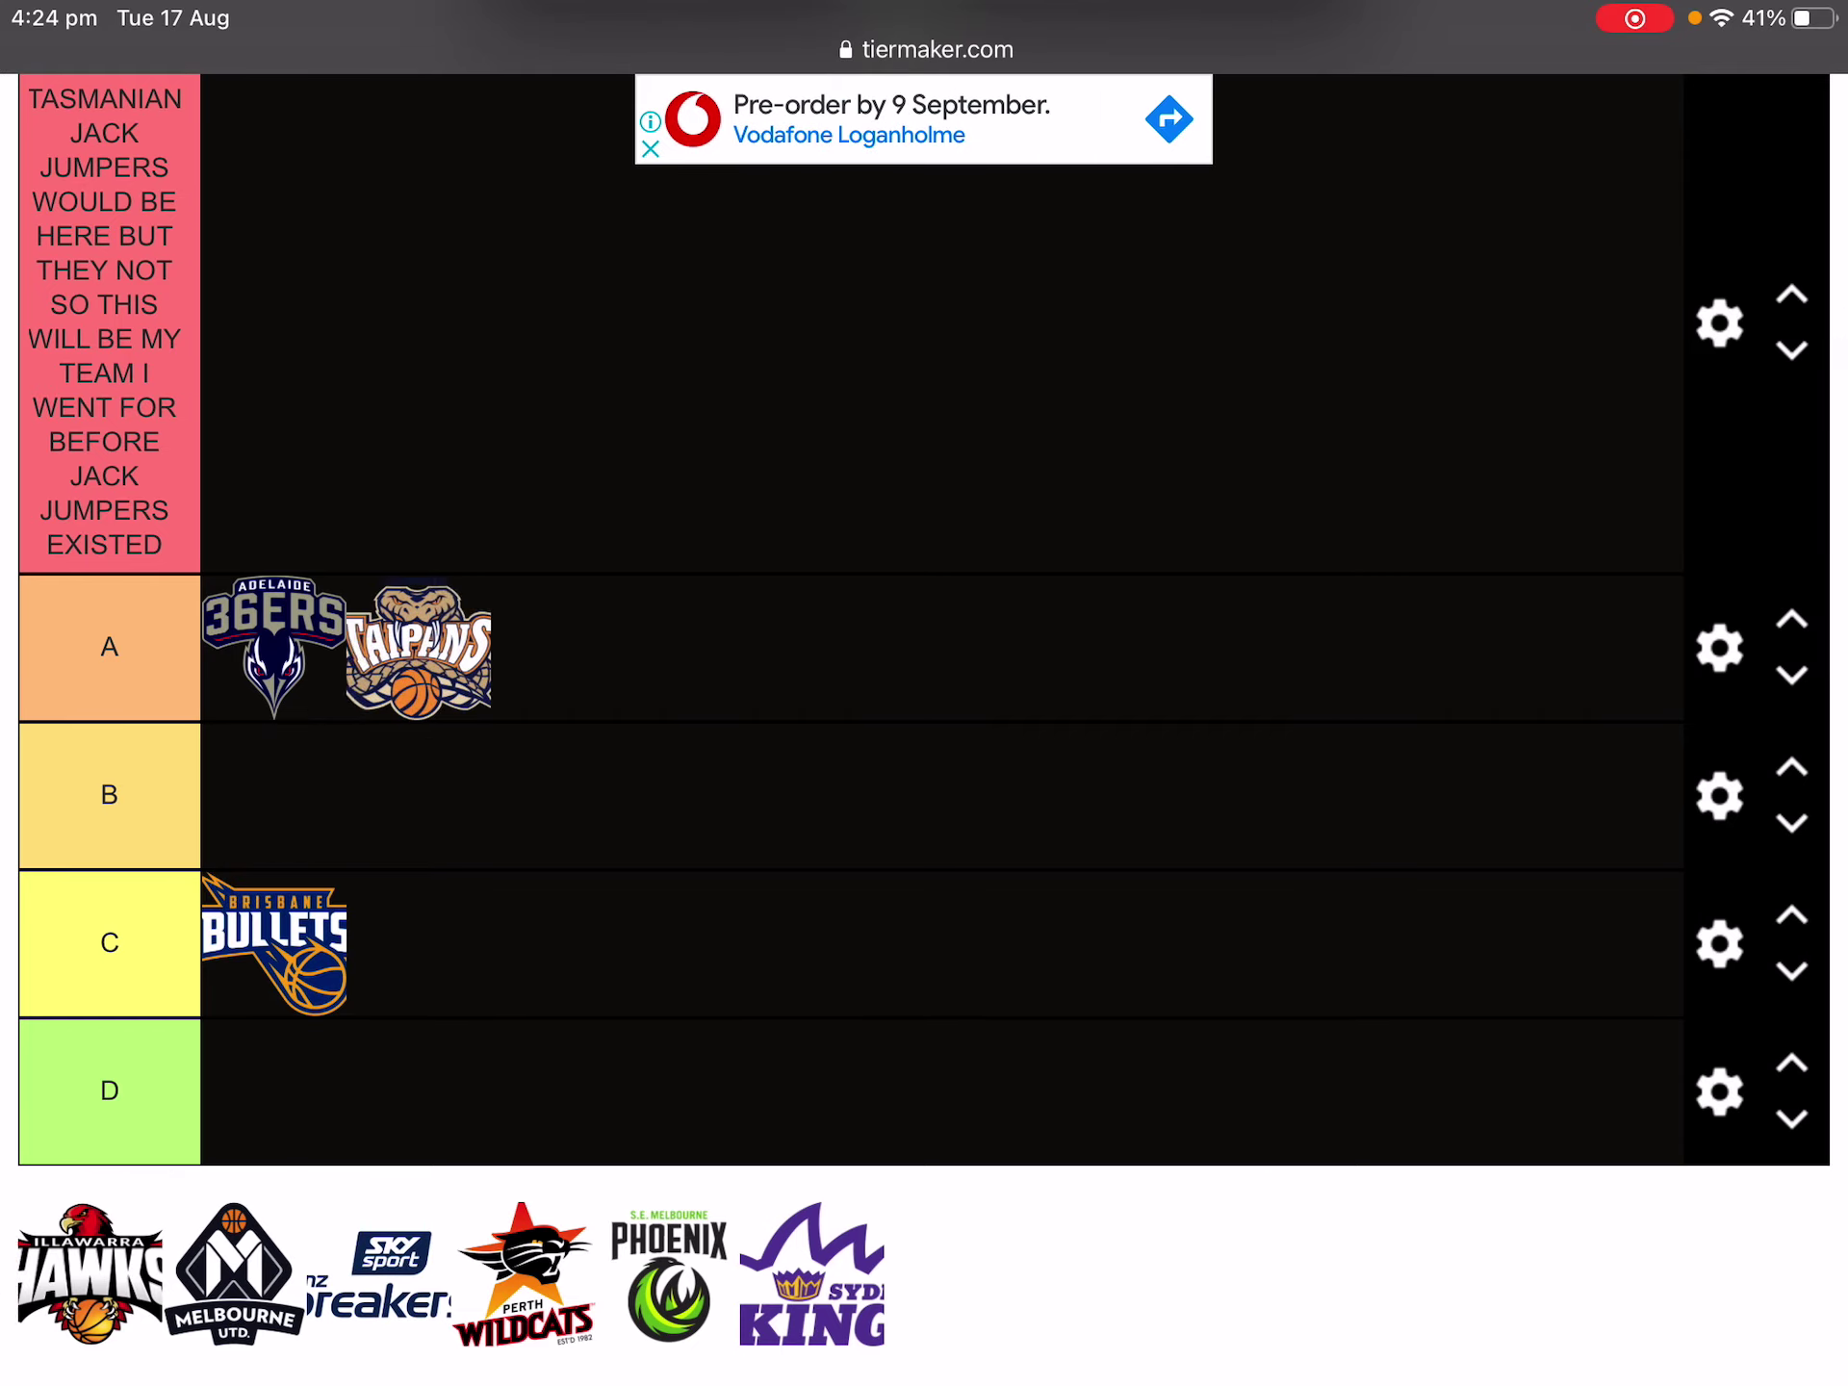
pyautogui.moveTo(89, 1272)
pyautogui.mouseDown()
pyautogui.moveTo(128, 866)
pyautogui.moveTo(250, 654)
pyautogui.mouseUp()
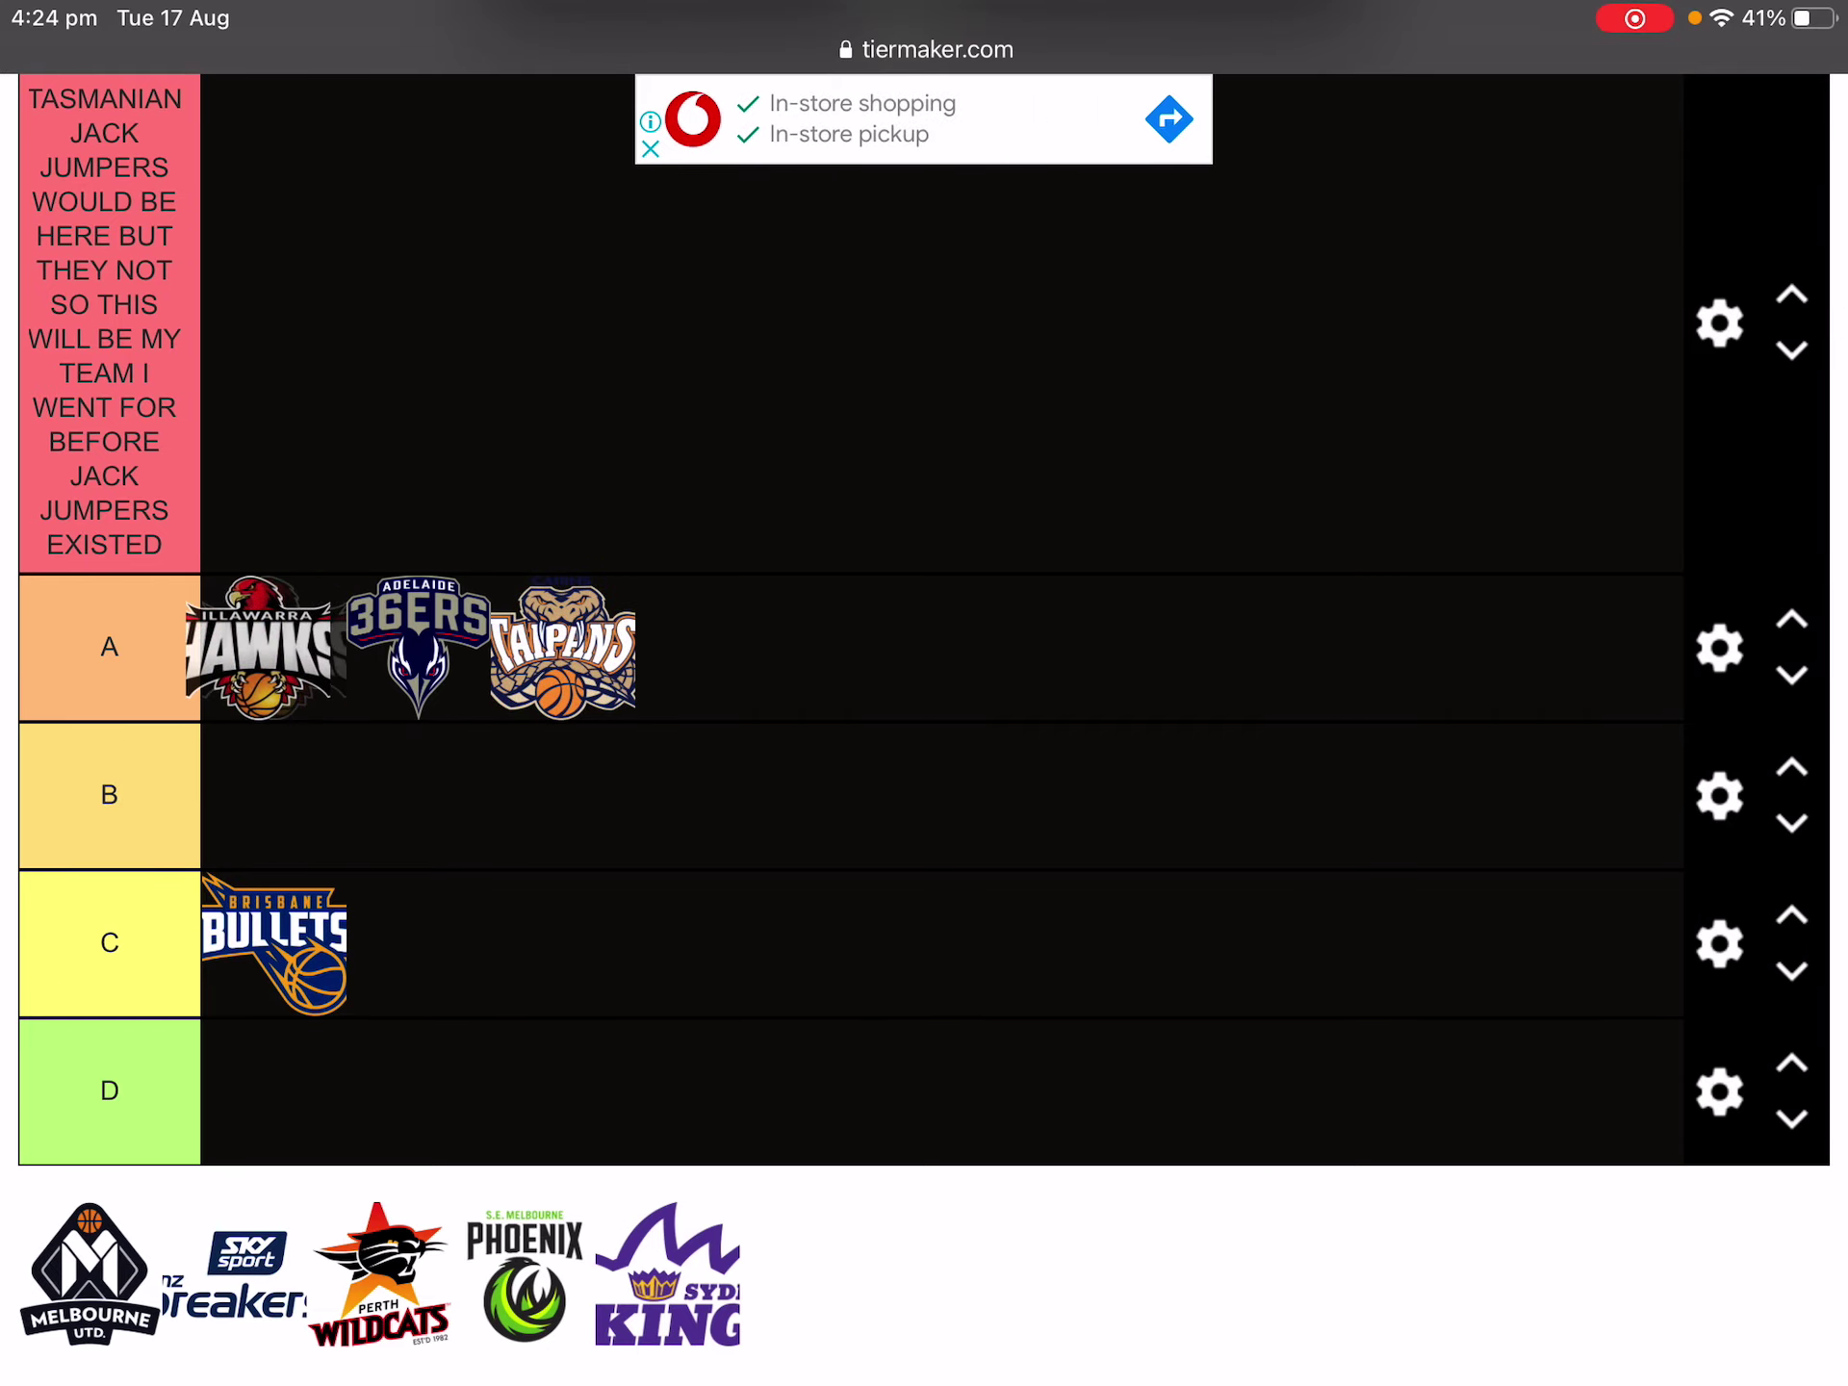
pyautogui.moveTo(89, 1272)
pyautogui.mouseDown()
pyautogui.moveTo(247, 991)
pyautogui.moveTo(274, 1091)
pyautogui.mouseUp()
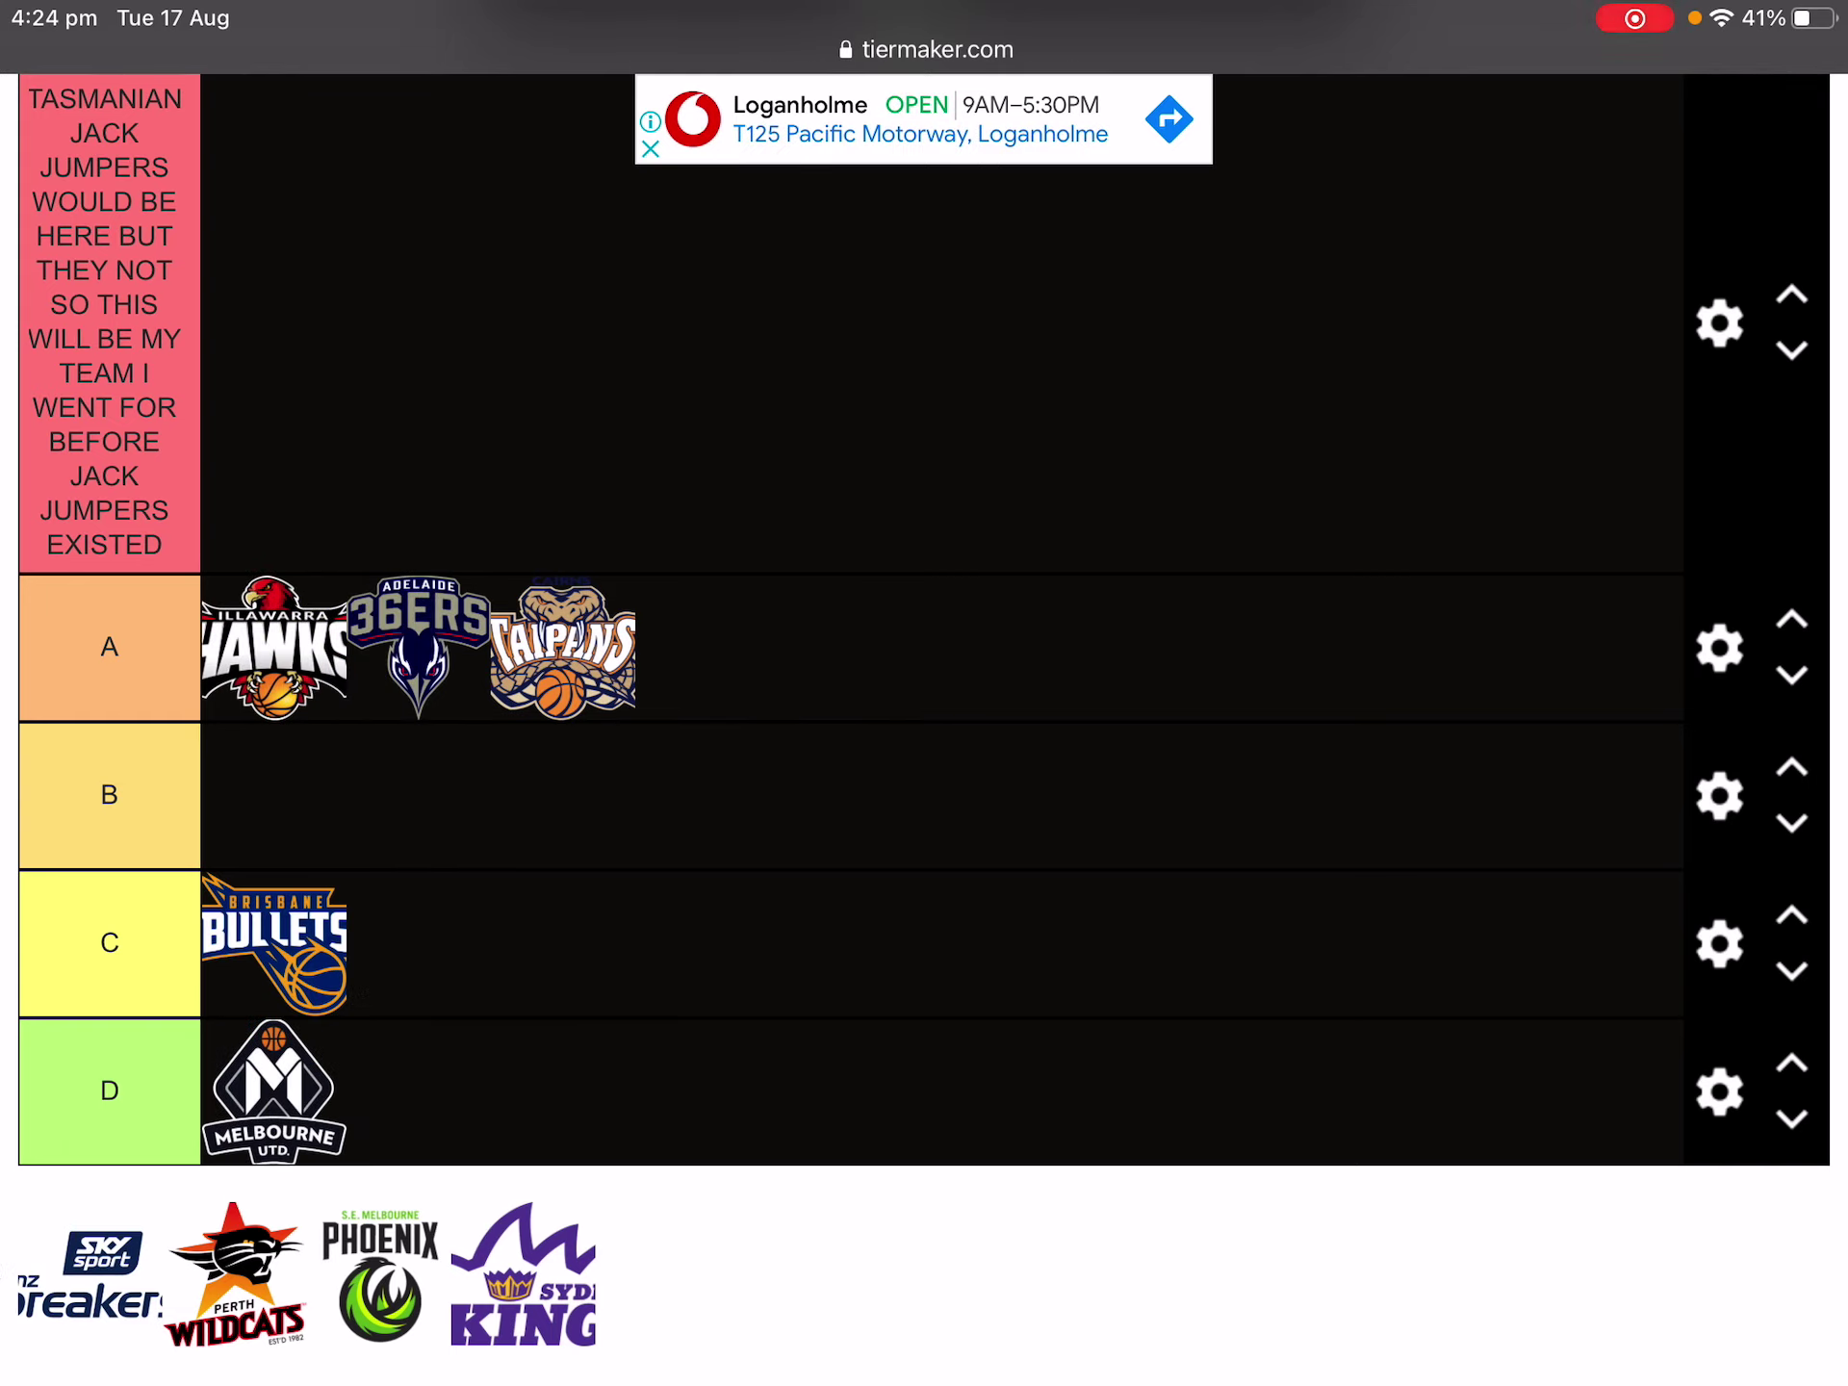
pyautogui.moveTo(90, 1272); pyautogui.dragTo(419, 1090)
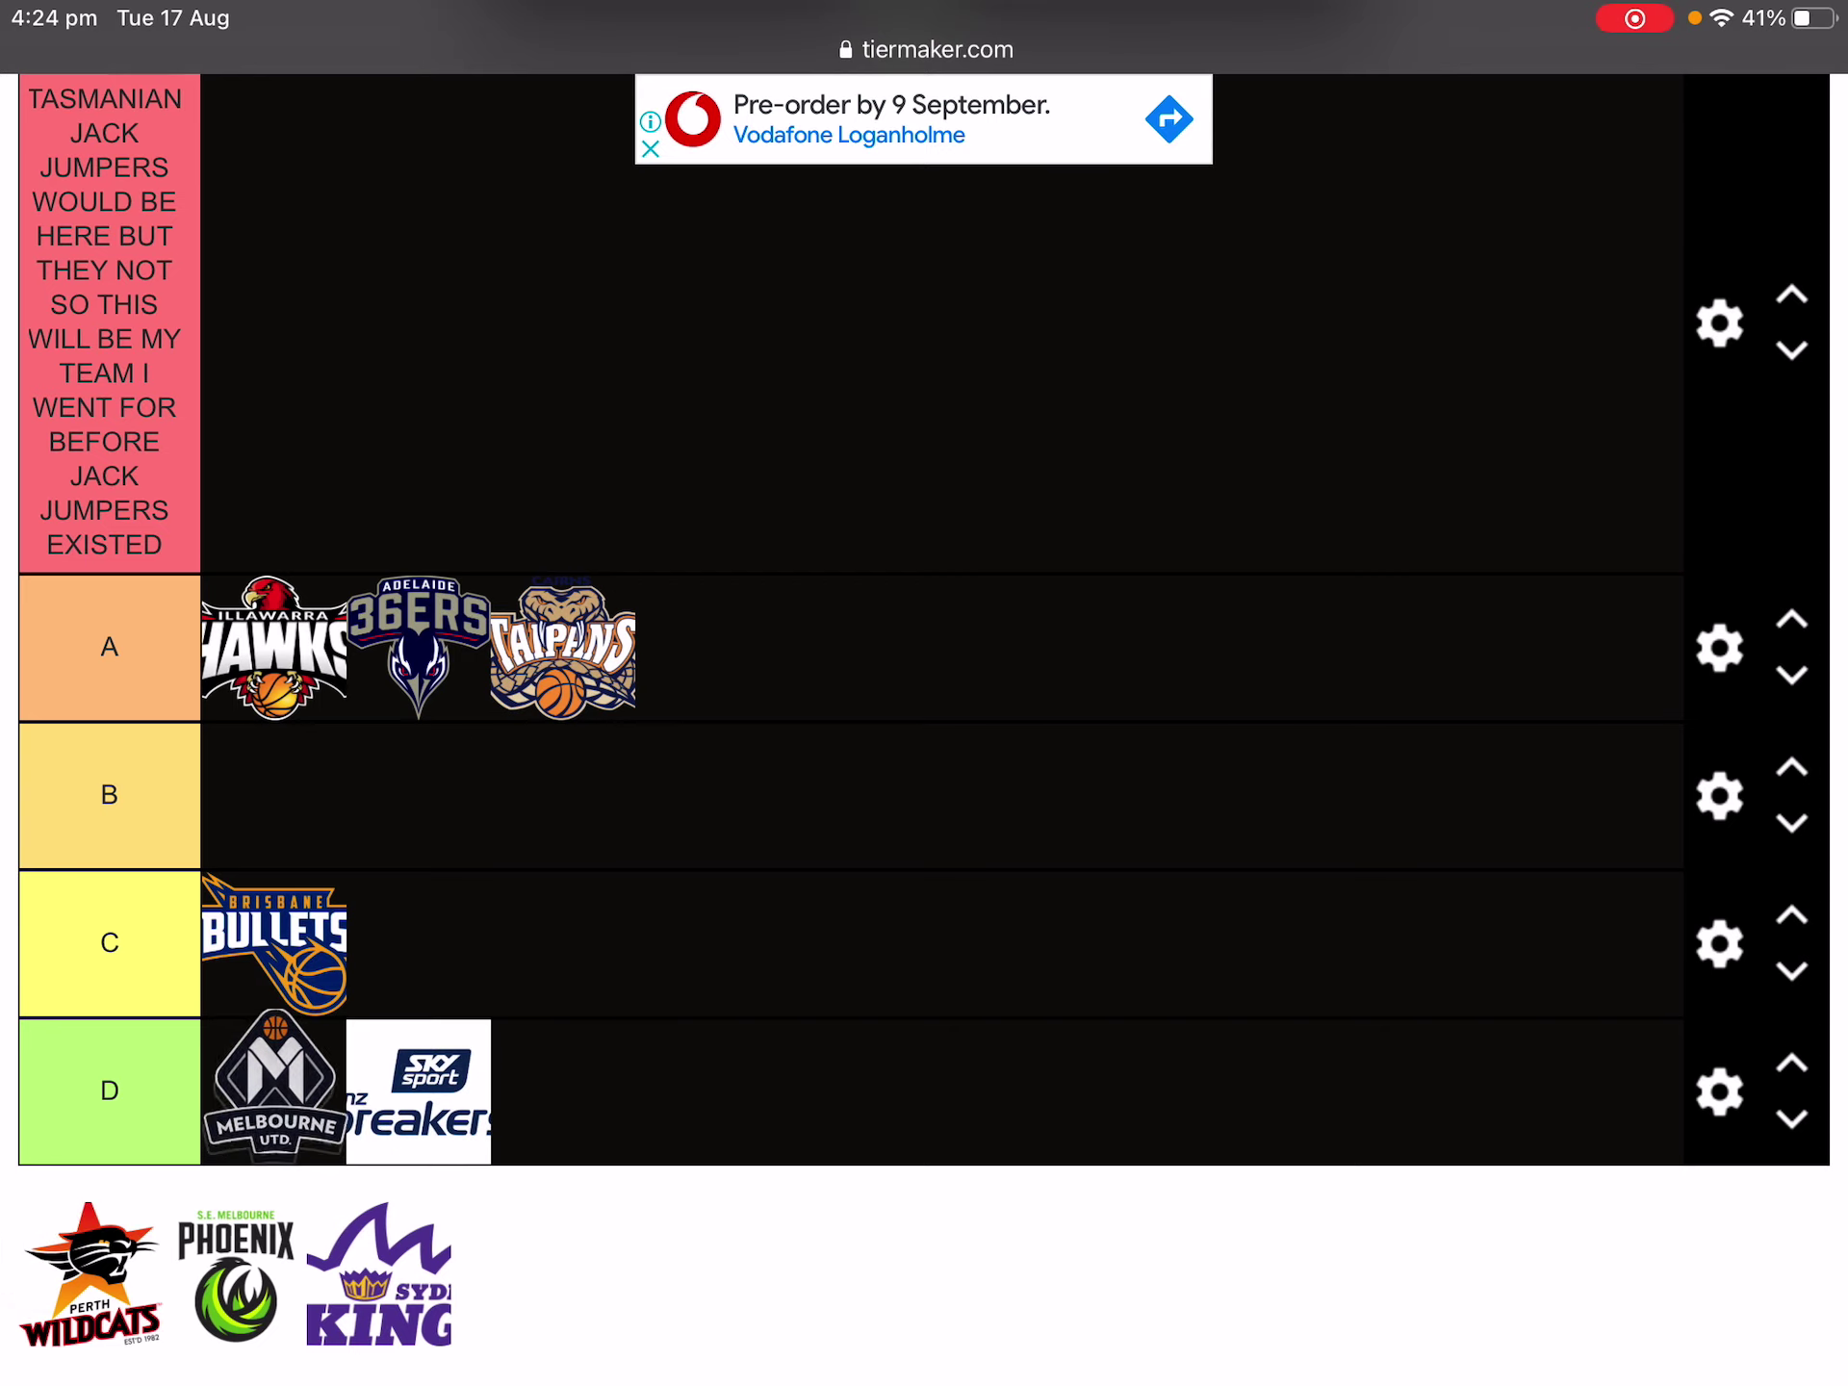
pyautogui.moveTo(274, 1090); pyautogui.dragTo(275, 943)
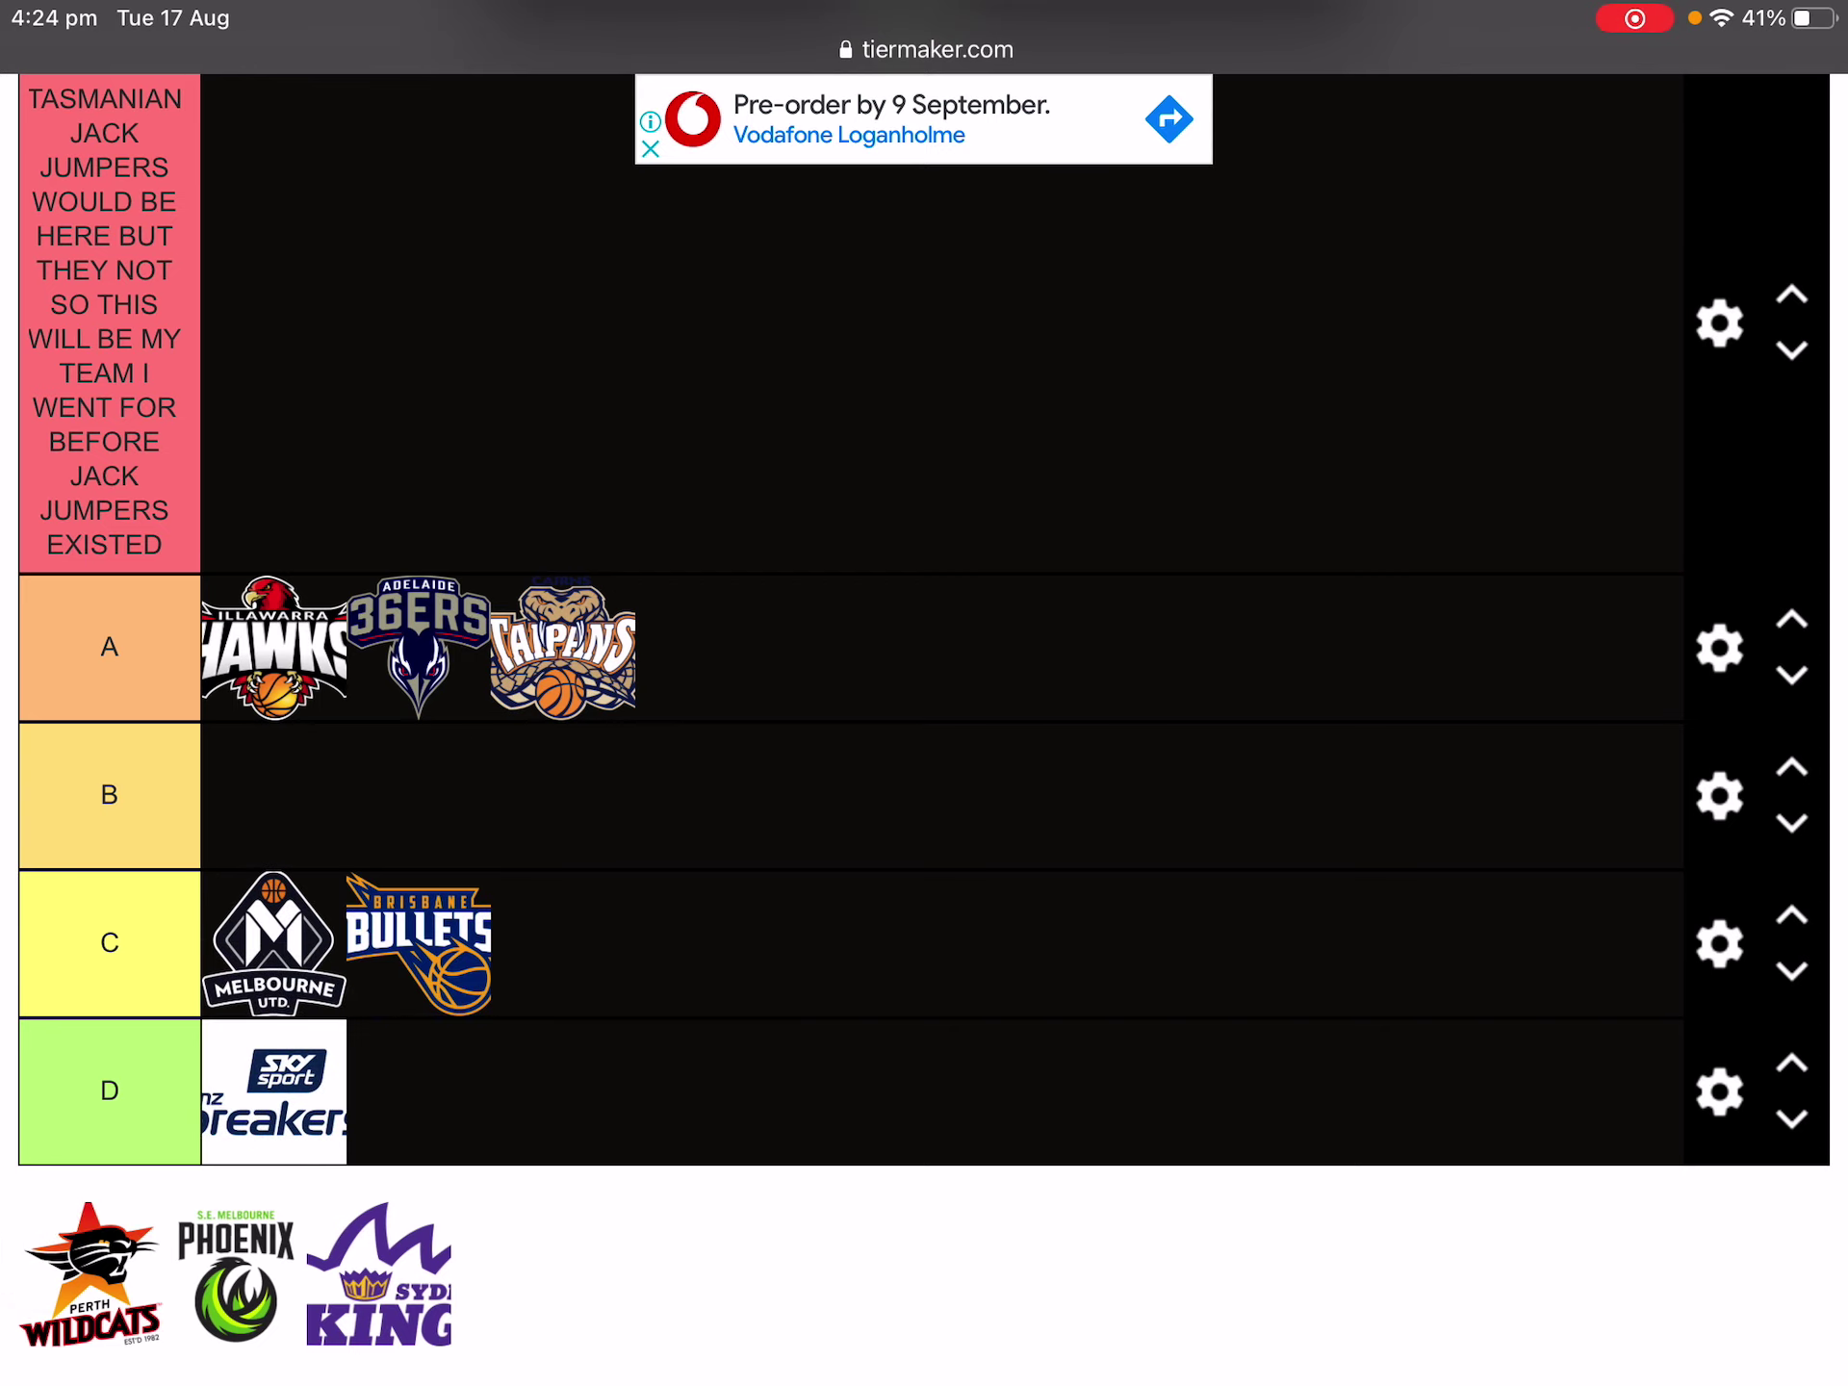
pyautogui.moveTo(274, 943)
pyautogui.mouseDown()
pyautogui.moveTo(423, 938)
pyautogui.moveTo(275, 943)
pyautogui.mouseUp()
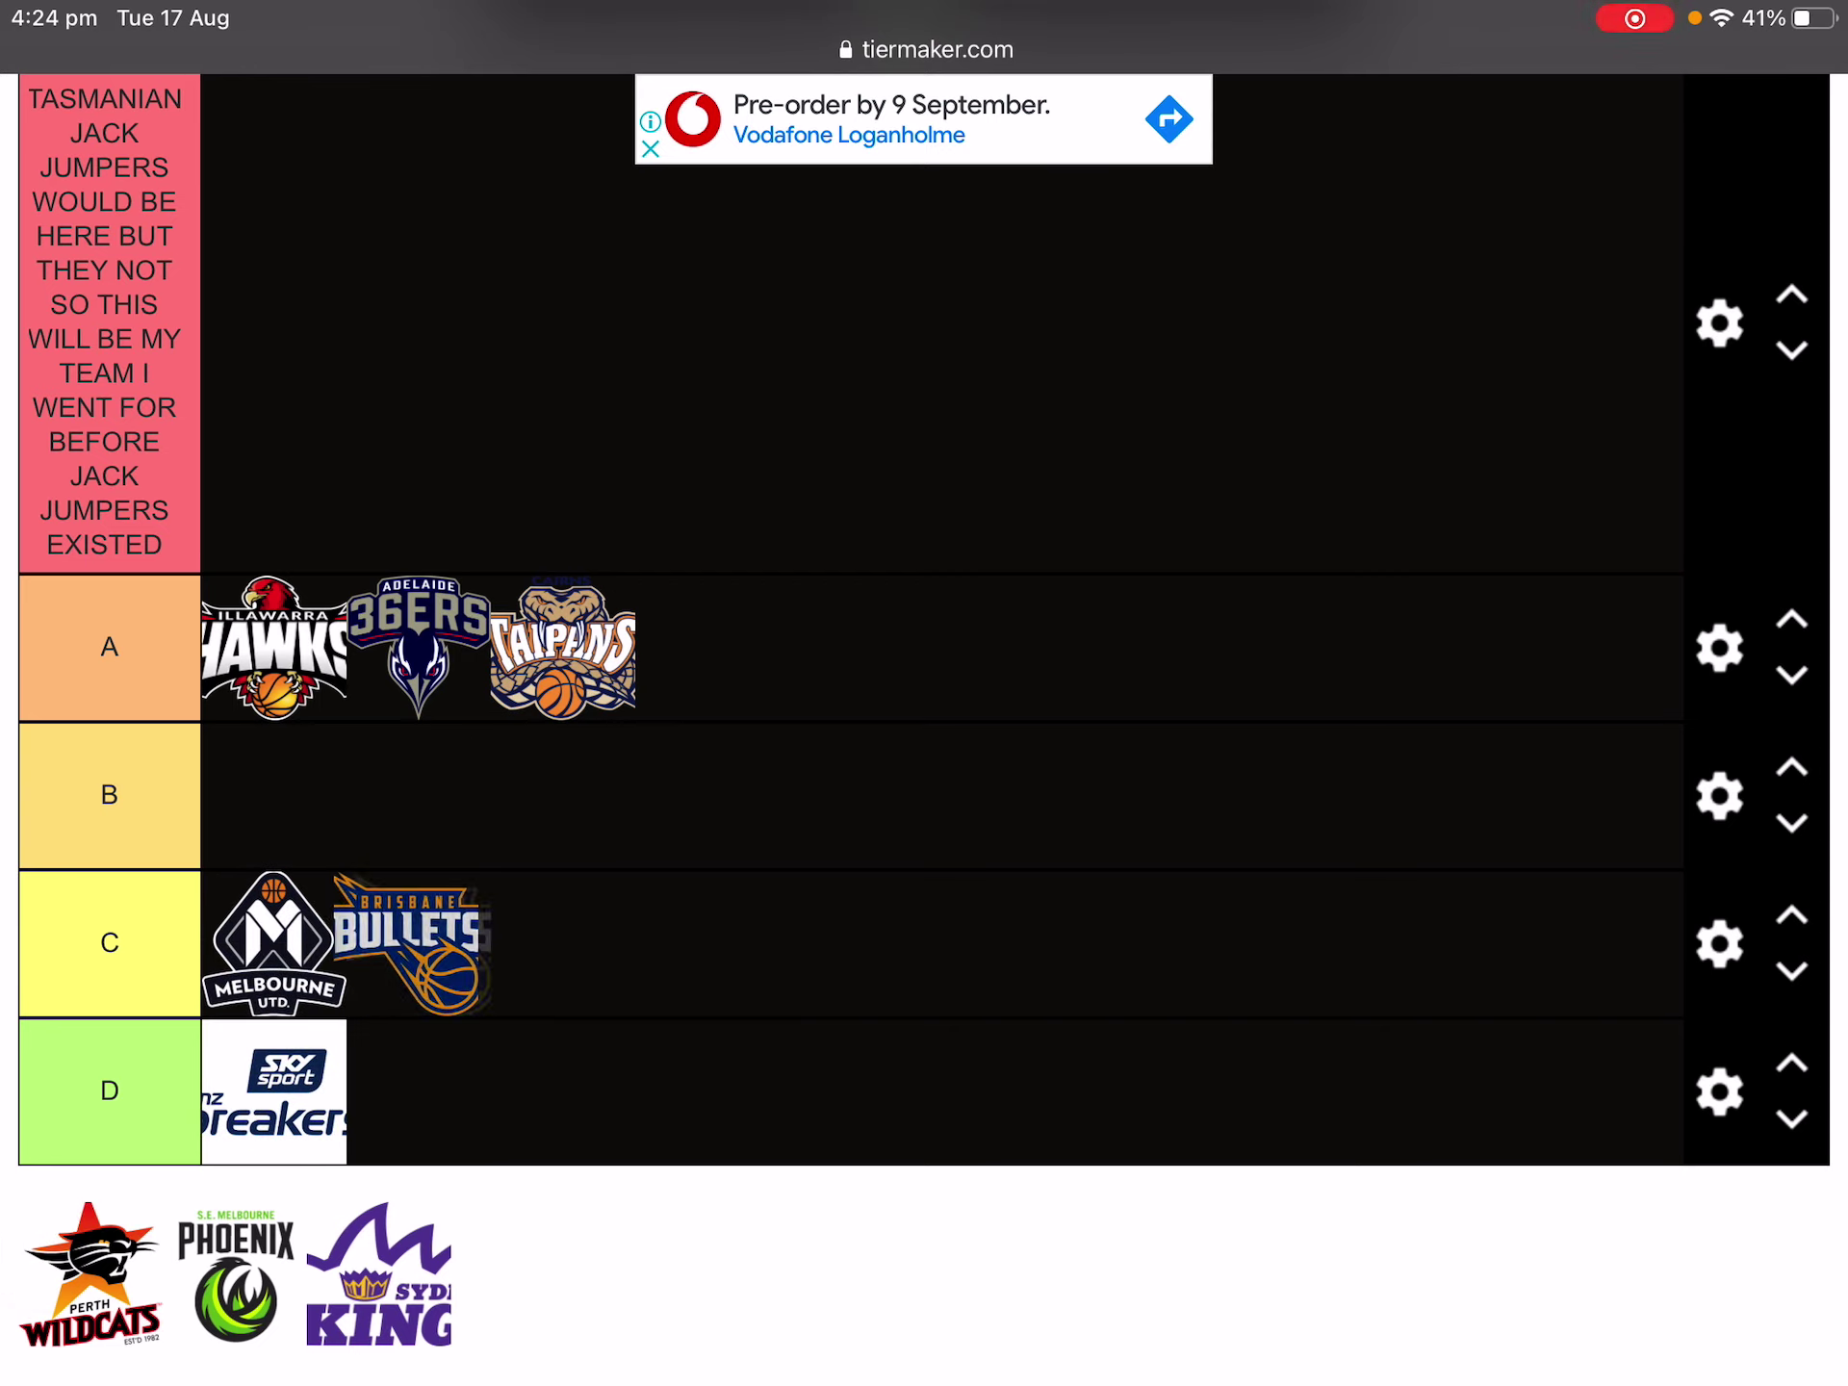
pyautogui.moveTo(412, 943); pyautogui.dragTo(274, 943)
# Rank the Perth Wildcats in tier A and the Phoenix in the top tier.
pyautogui.moveTo(90, 1275)
pyautogui.mouseDown()
pyautogui.moveTo(534, 674)
pyautogui.moveTo(438, 664)
pyautogui.mouseUp()
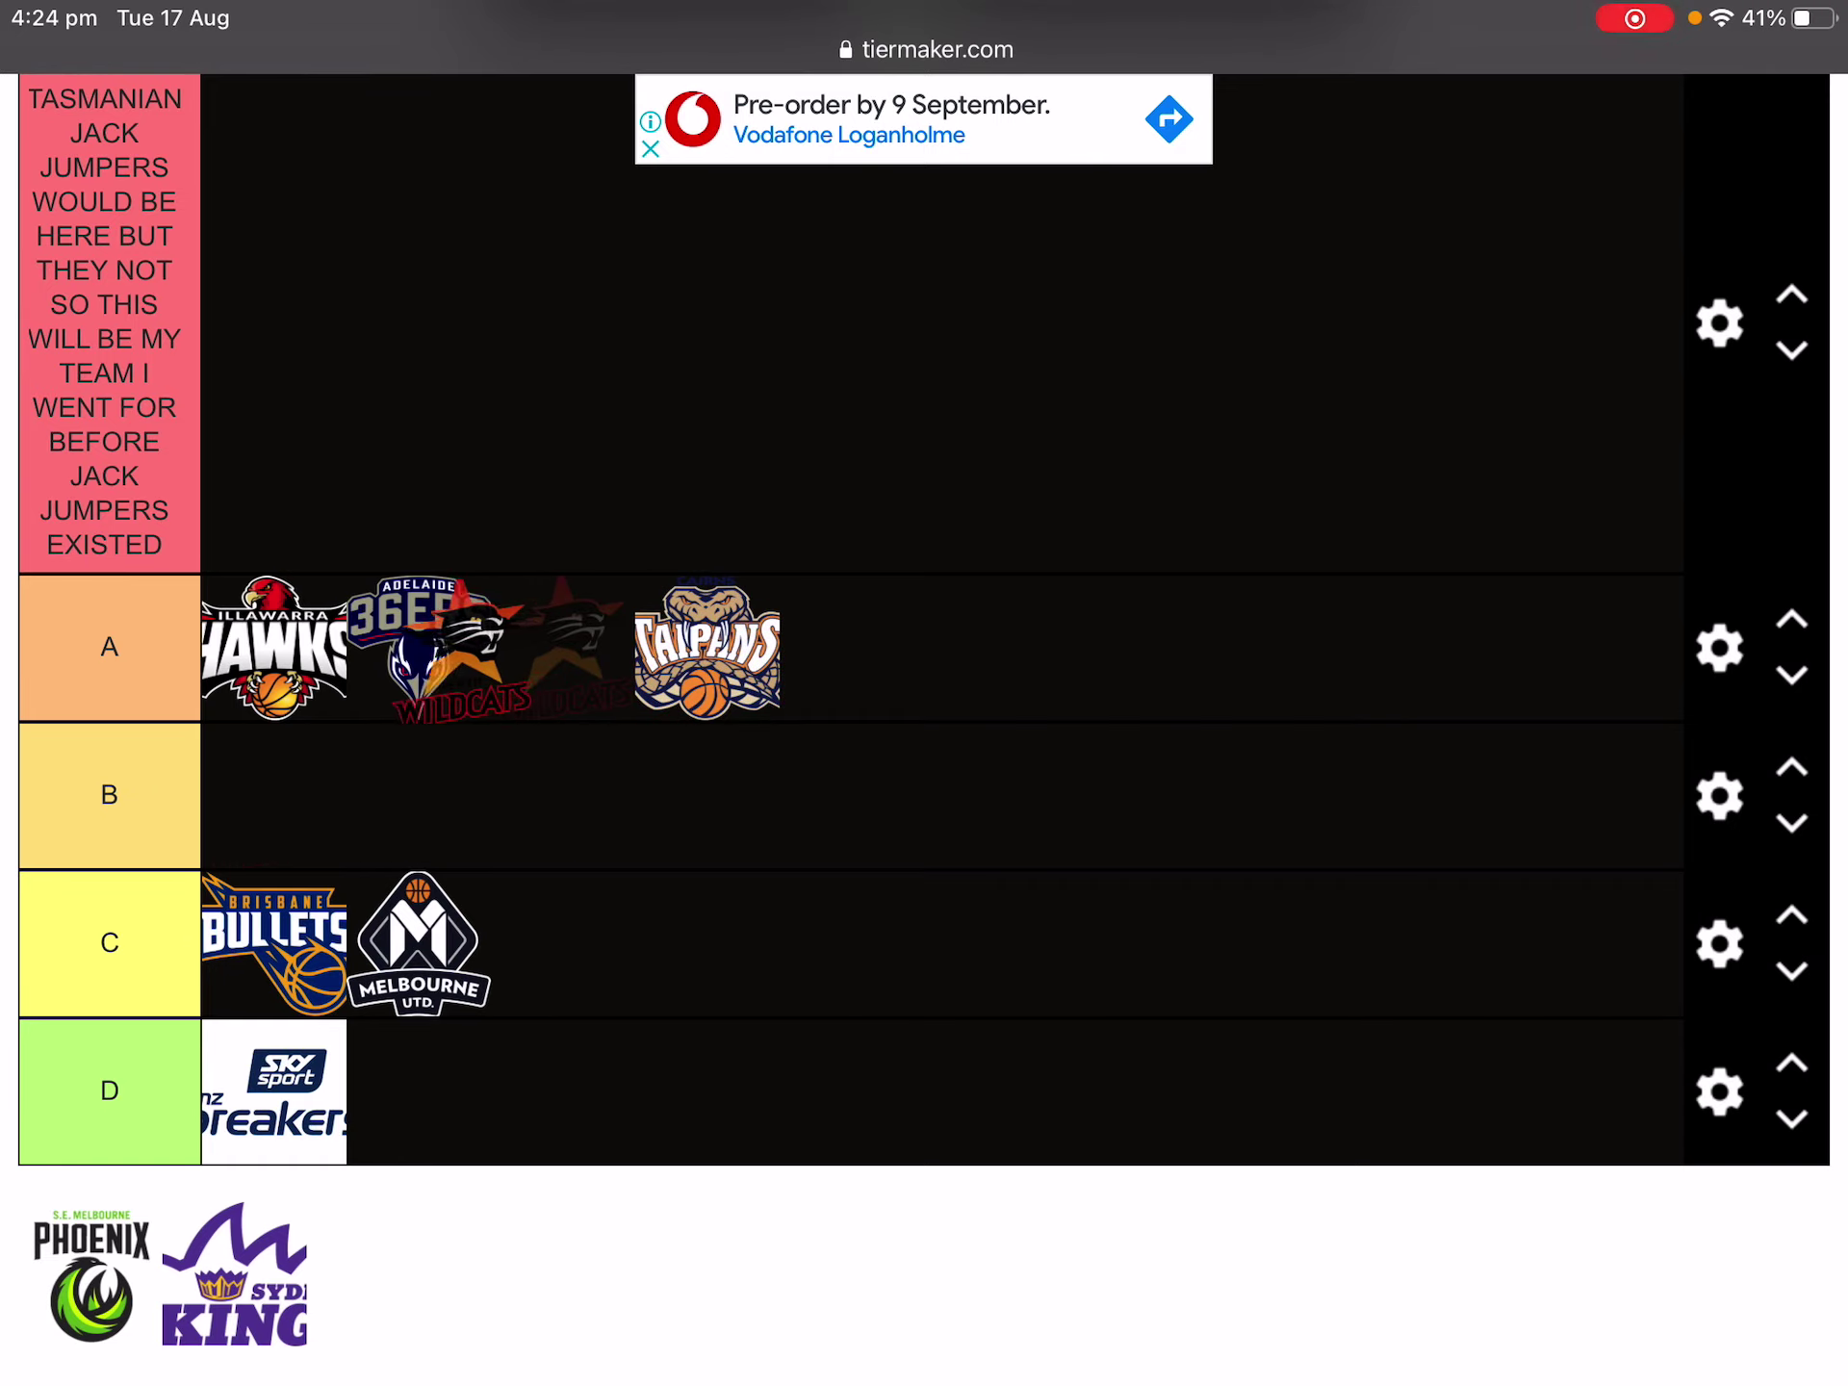
pyautogui.moveTo(707, 636); pyautogui.dragTo(707, 646)
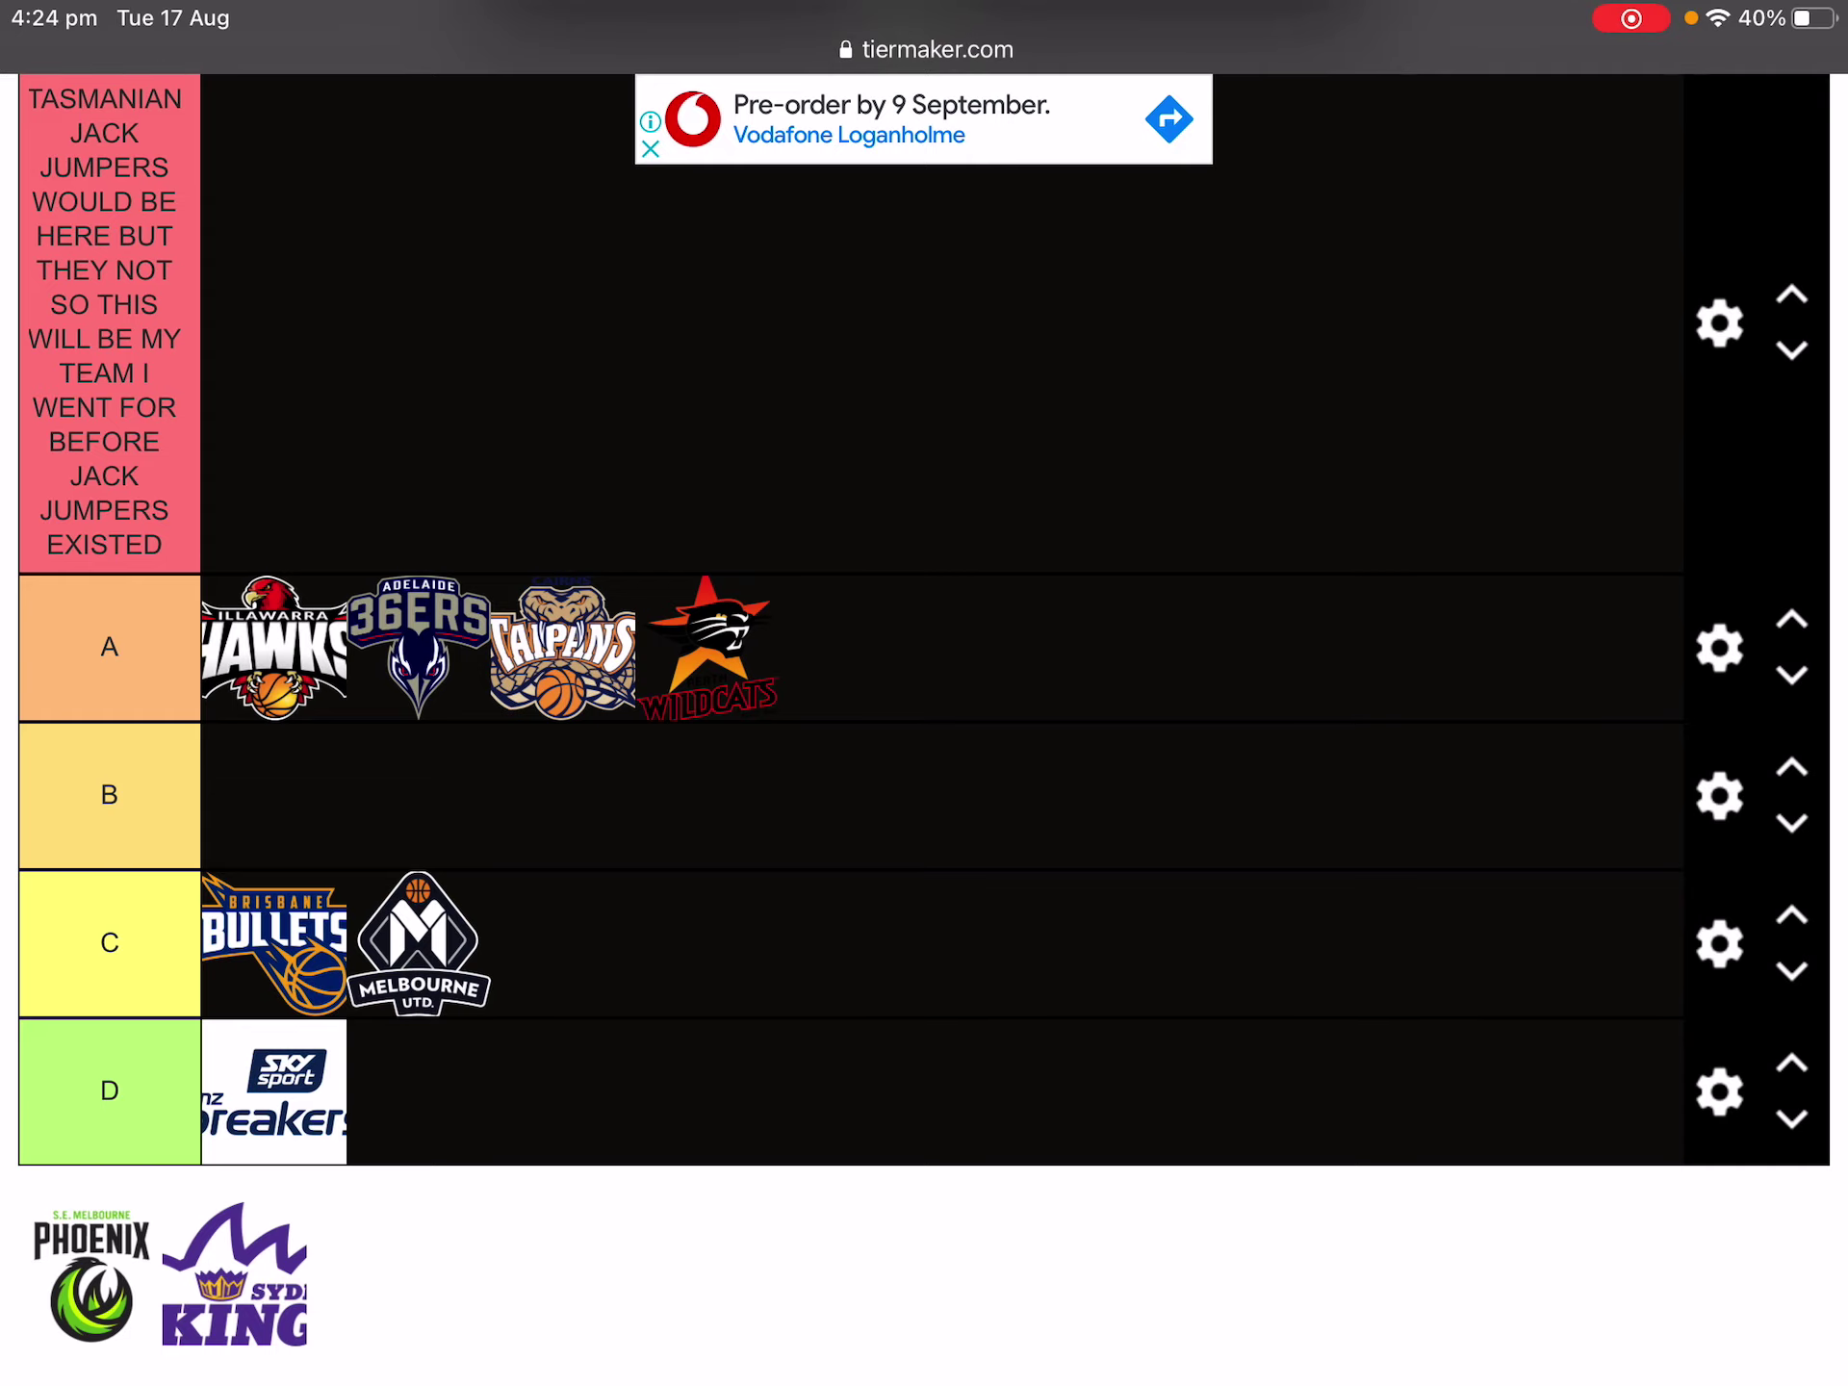
pyautogui.moveTo(93, 933); pyautogui.dragTo(276, 154)
pyautogui.scroll(3, 924, 673)
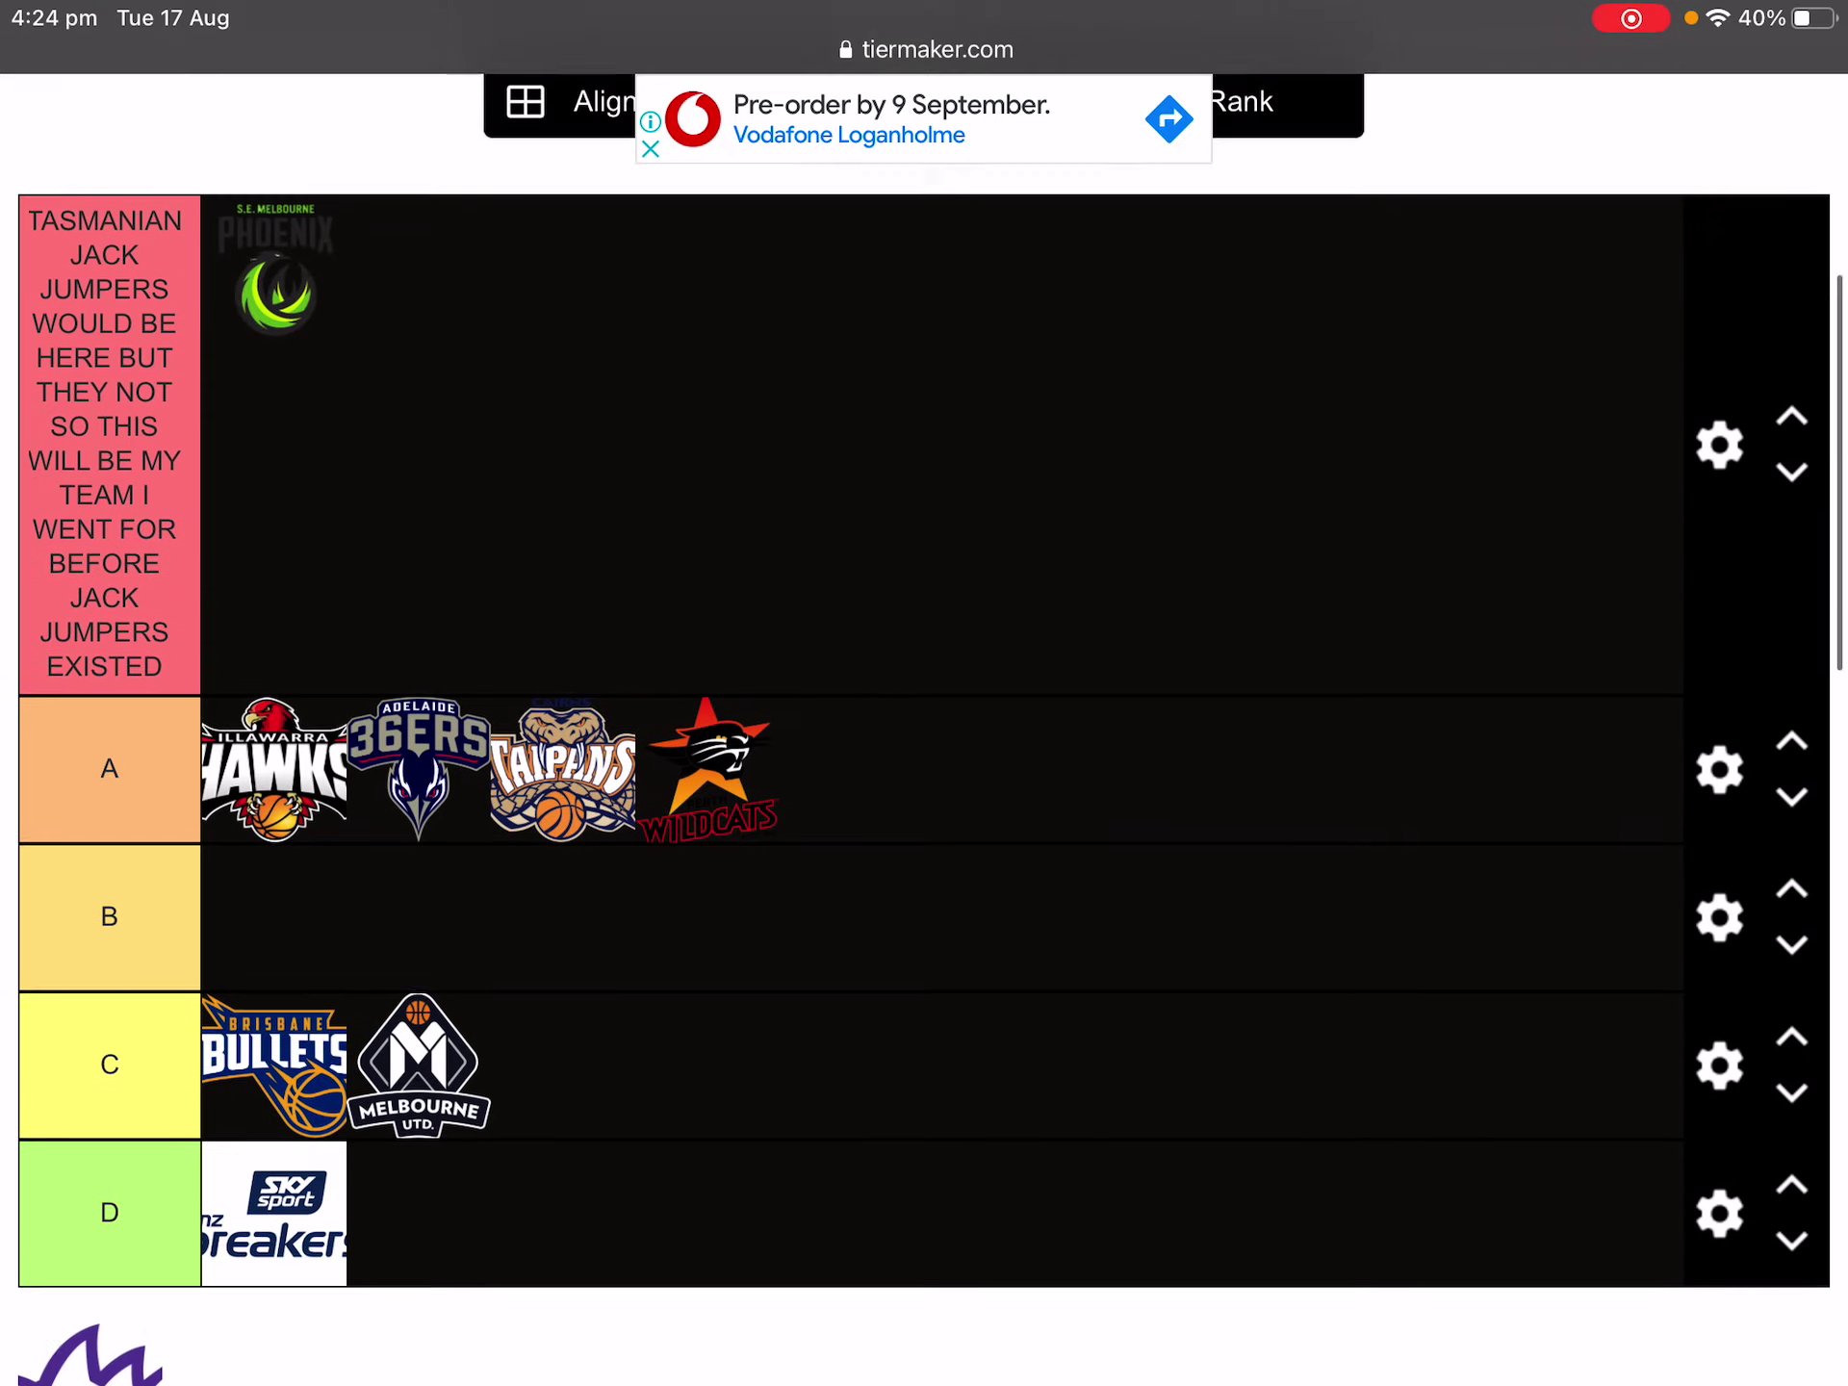
pyautogui.scroll(-8, 924, 674)
pyautogui.scroll(4, 924, 673)
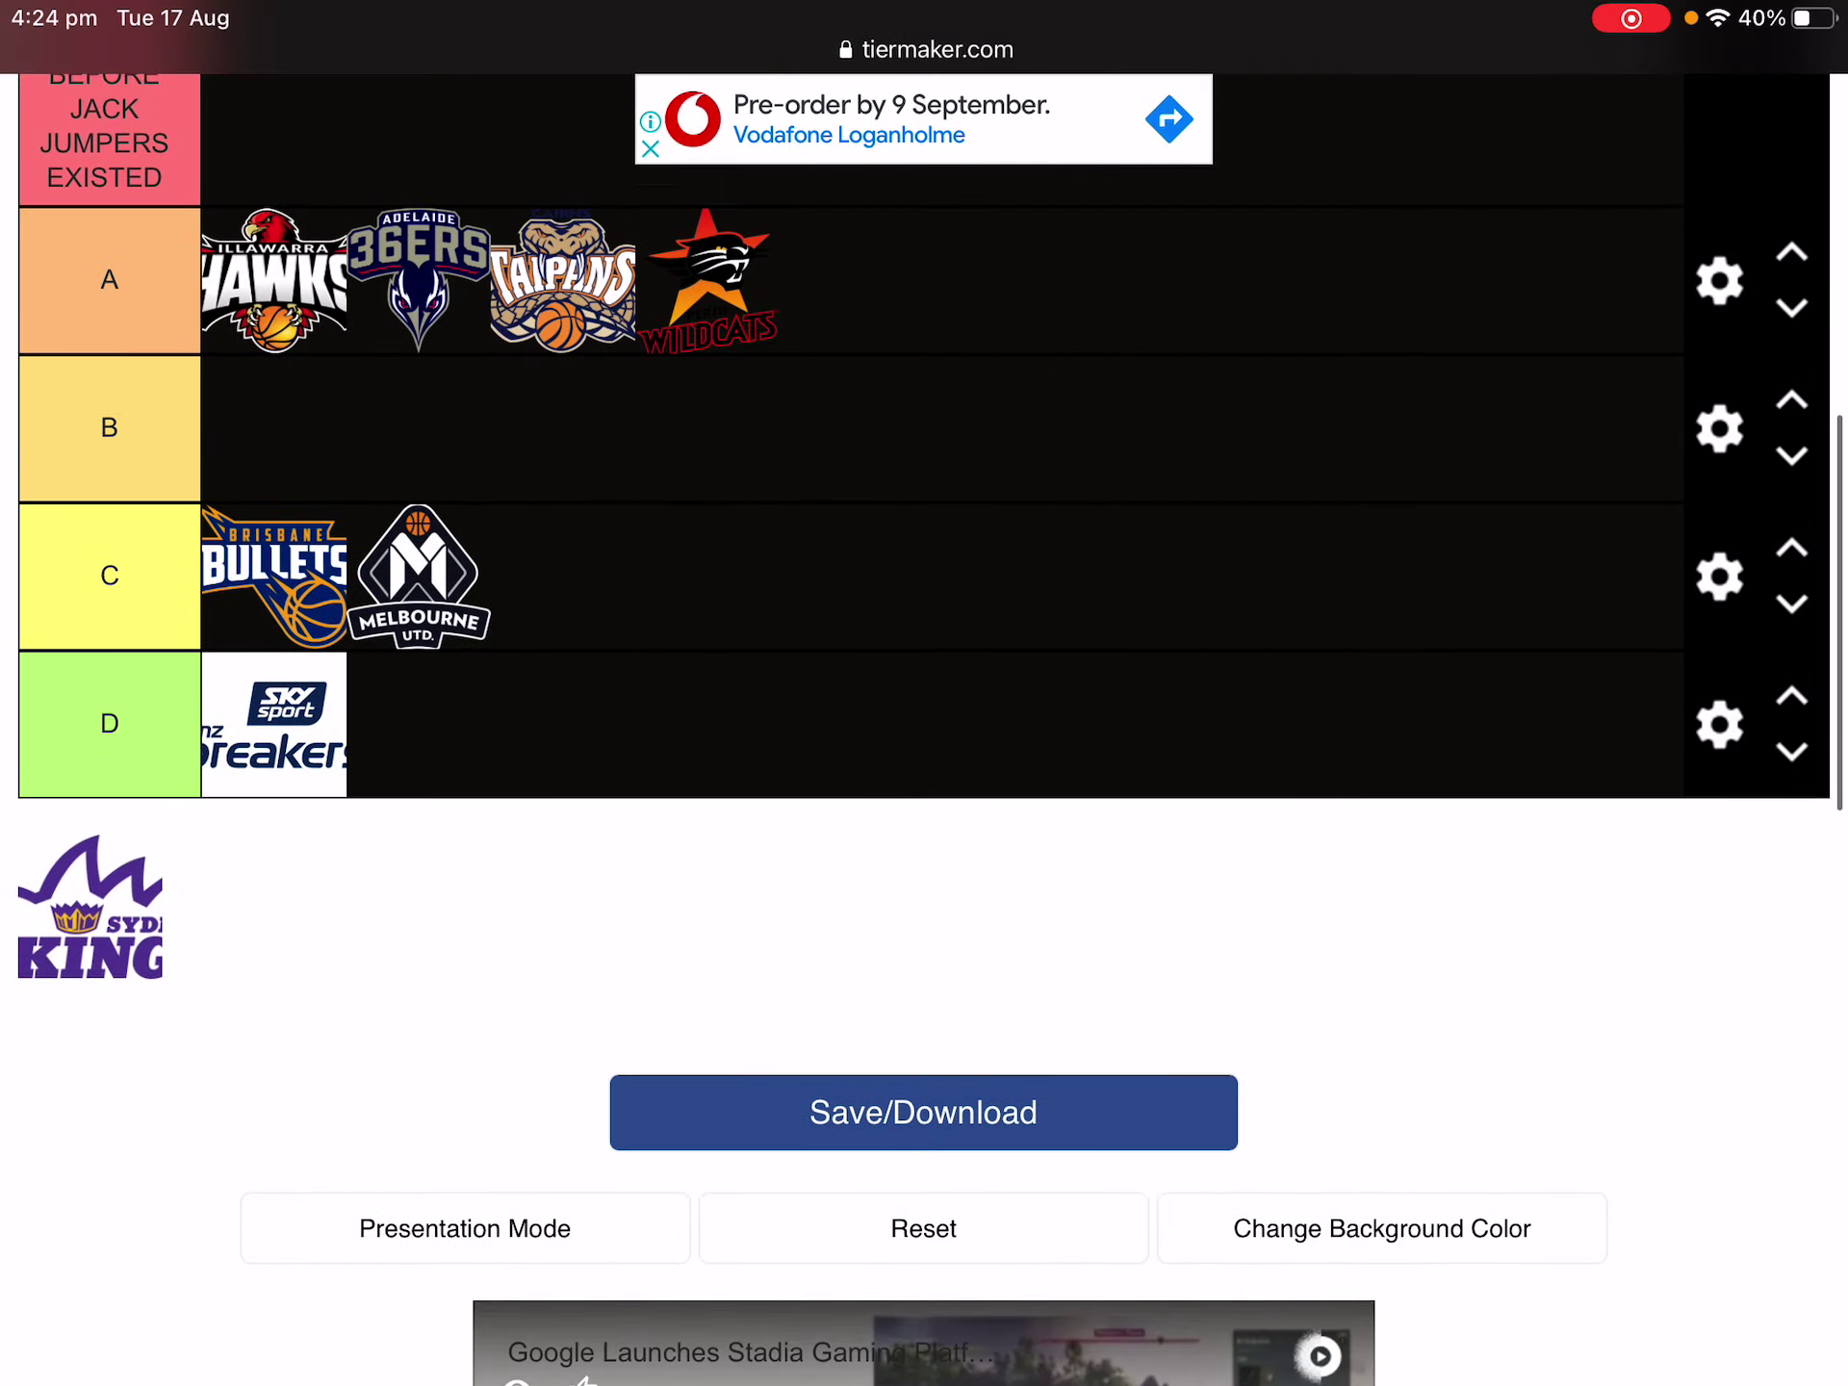
pyautogui.scroll(2, 924, 674)
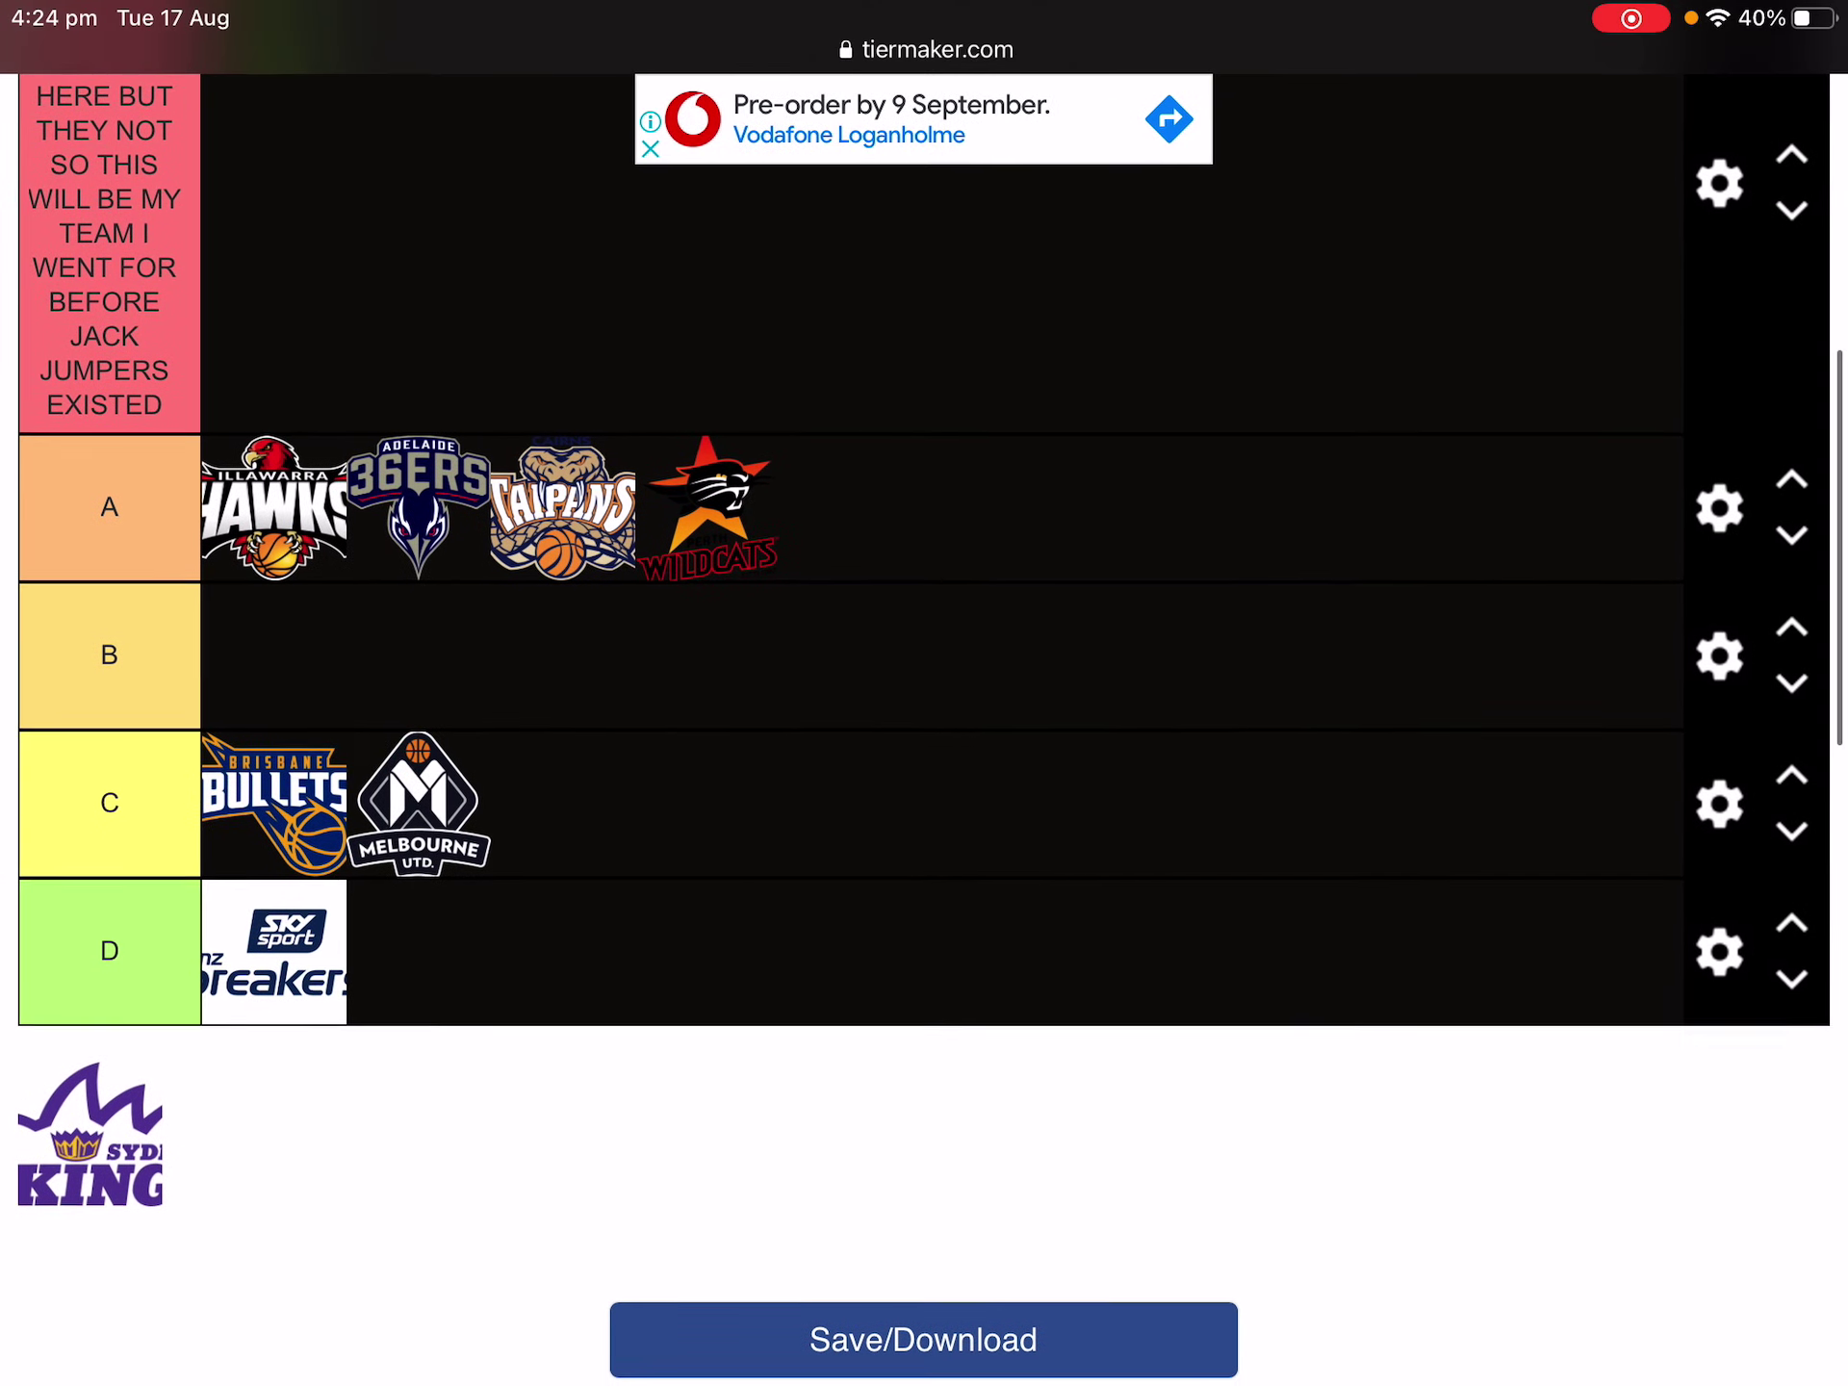
# Place the Kings in tier B and return to the Categories page.
pyautogui.moveTo(91, 1140)
pyautogui.mouseDown()
pyautogui.moveTo(43, 972)
pyautogui.moveTo(274, 659)
pyautogui.mouseUp()
pyautogui.scroll(8, 924, 673)
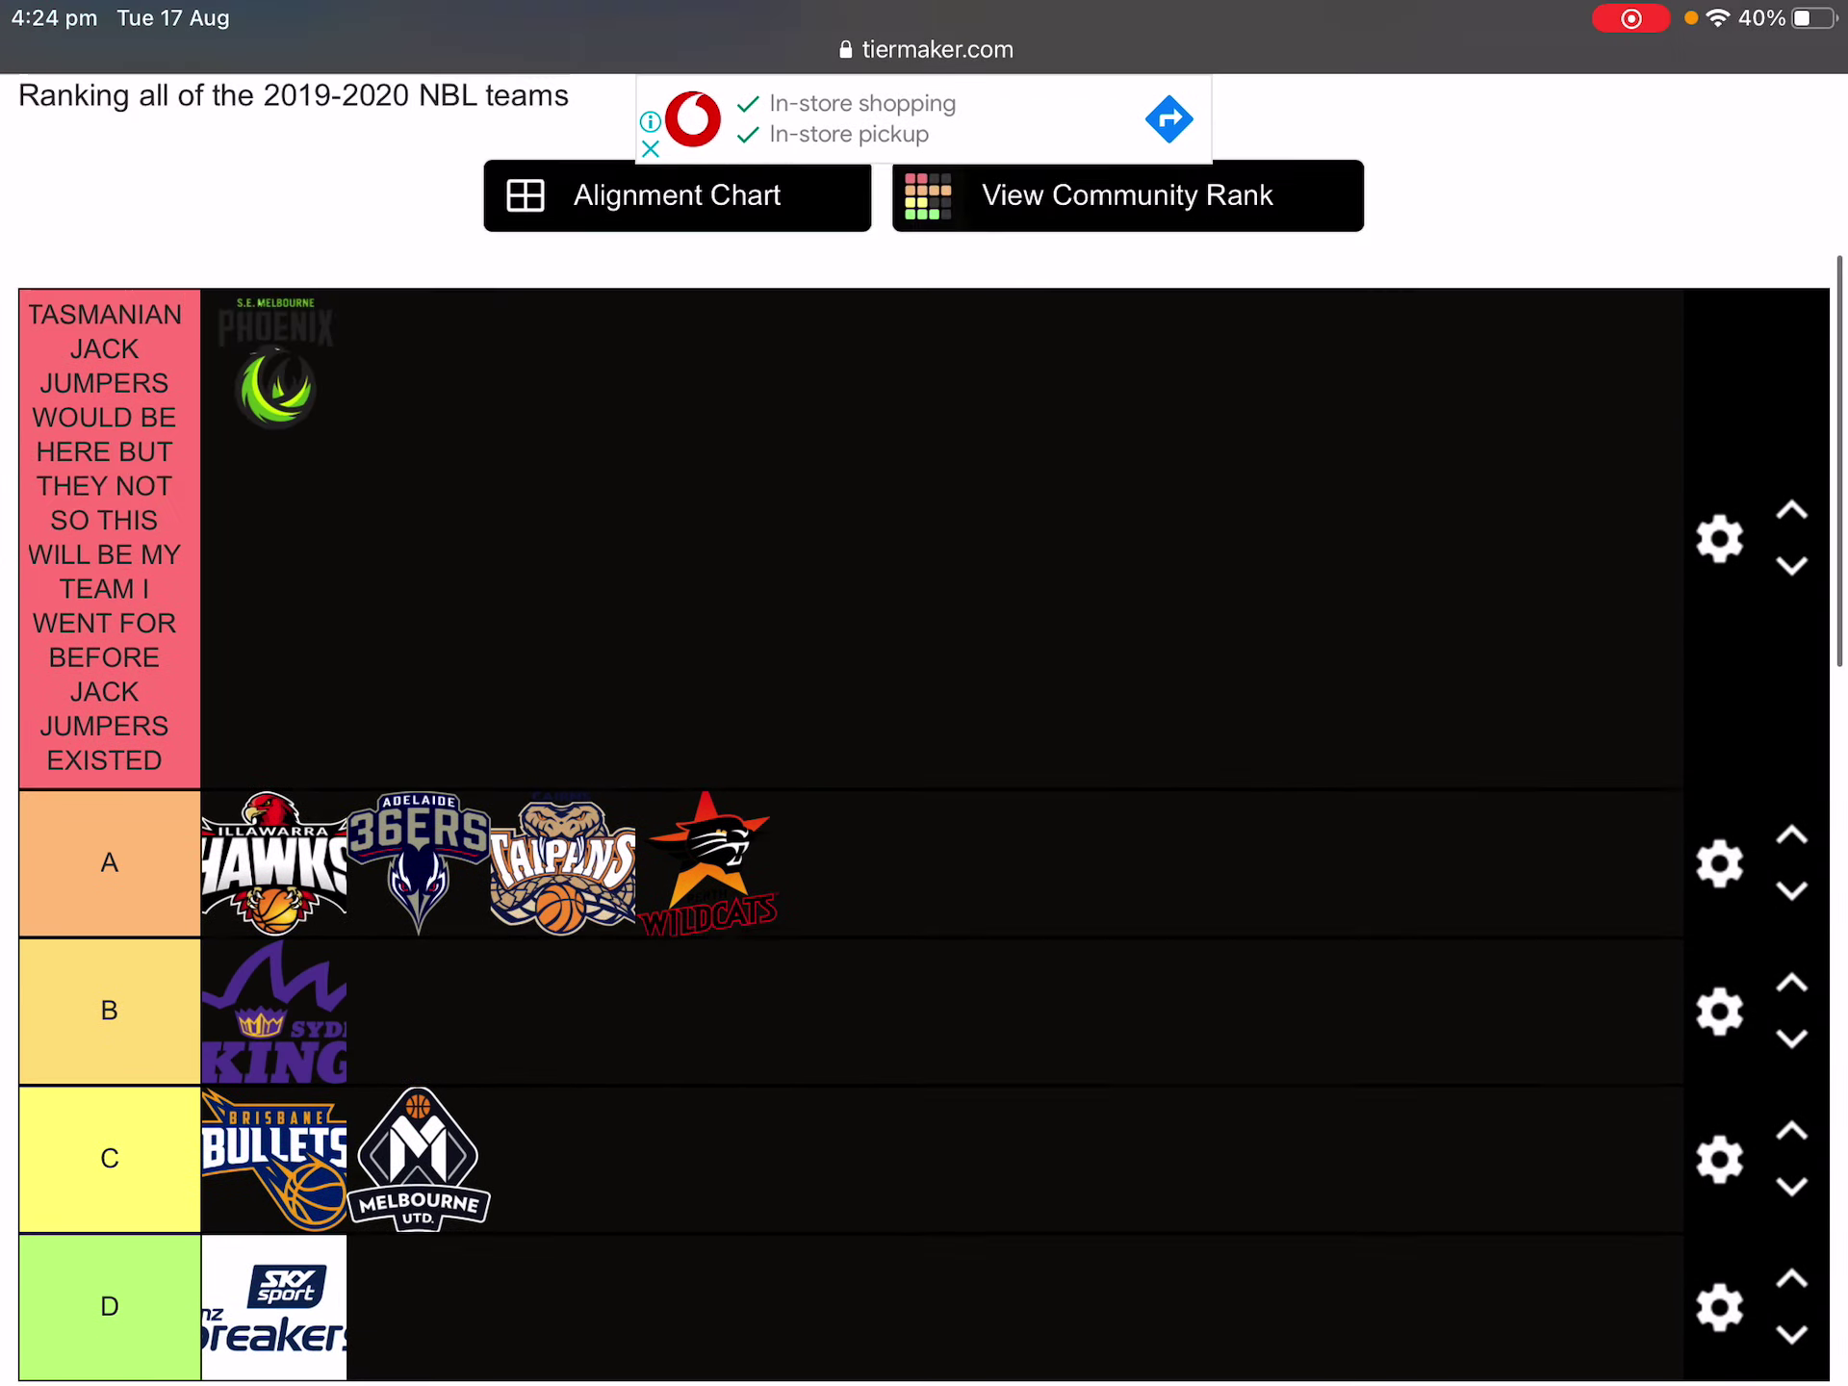
pyautogui.scroll(-6, 924, 673)
pyautogui.scroll(5, 923, 693)
pyautogui.scroll(-15, 924, 692)
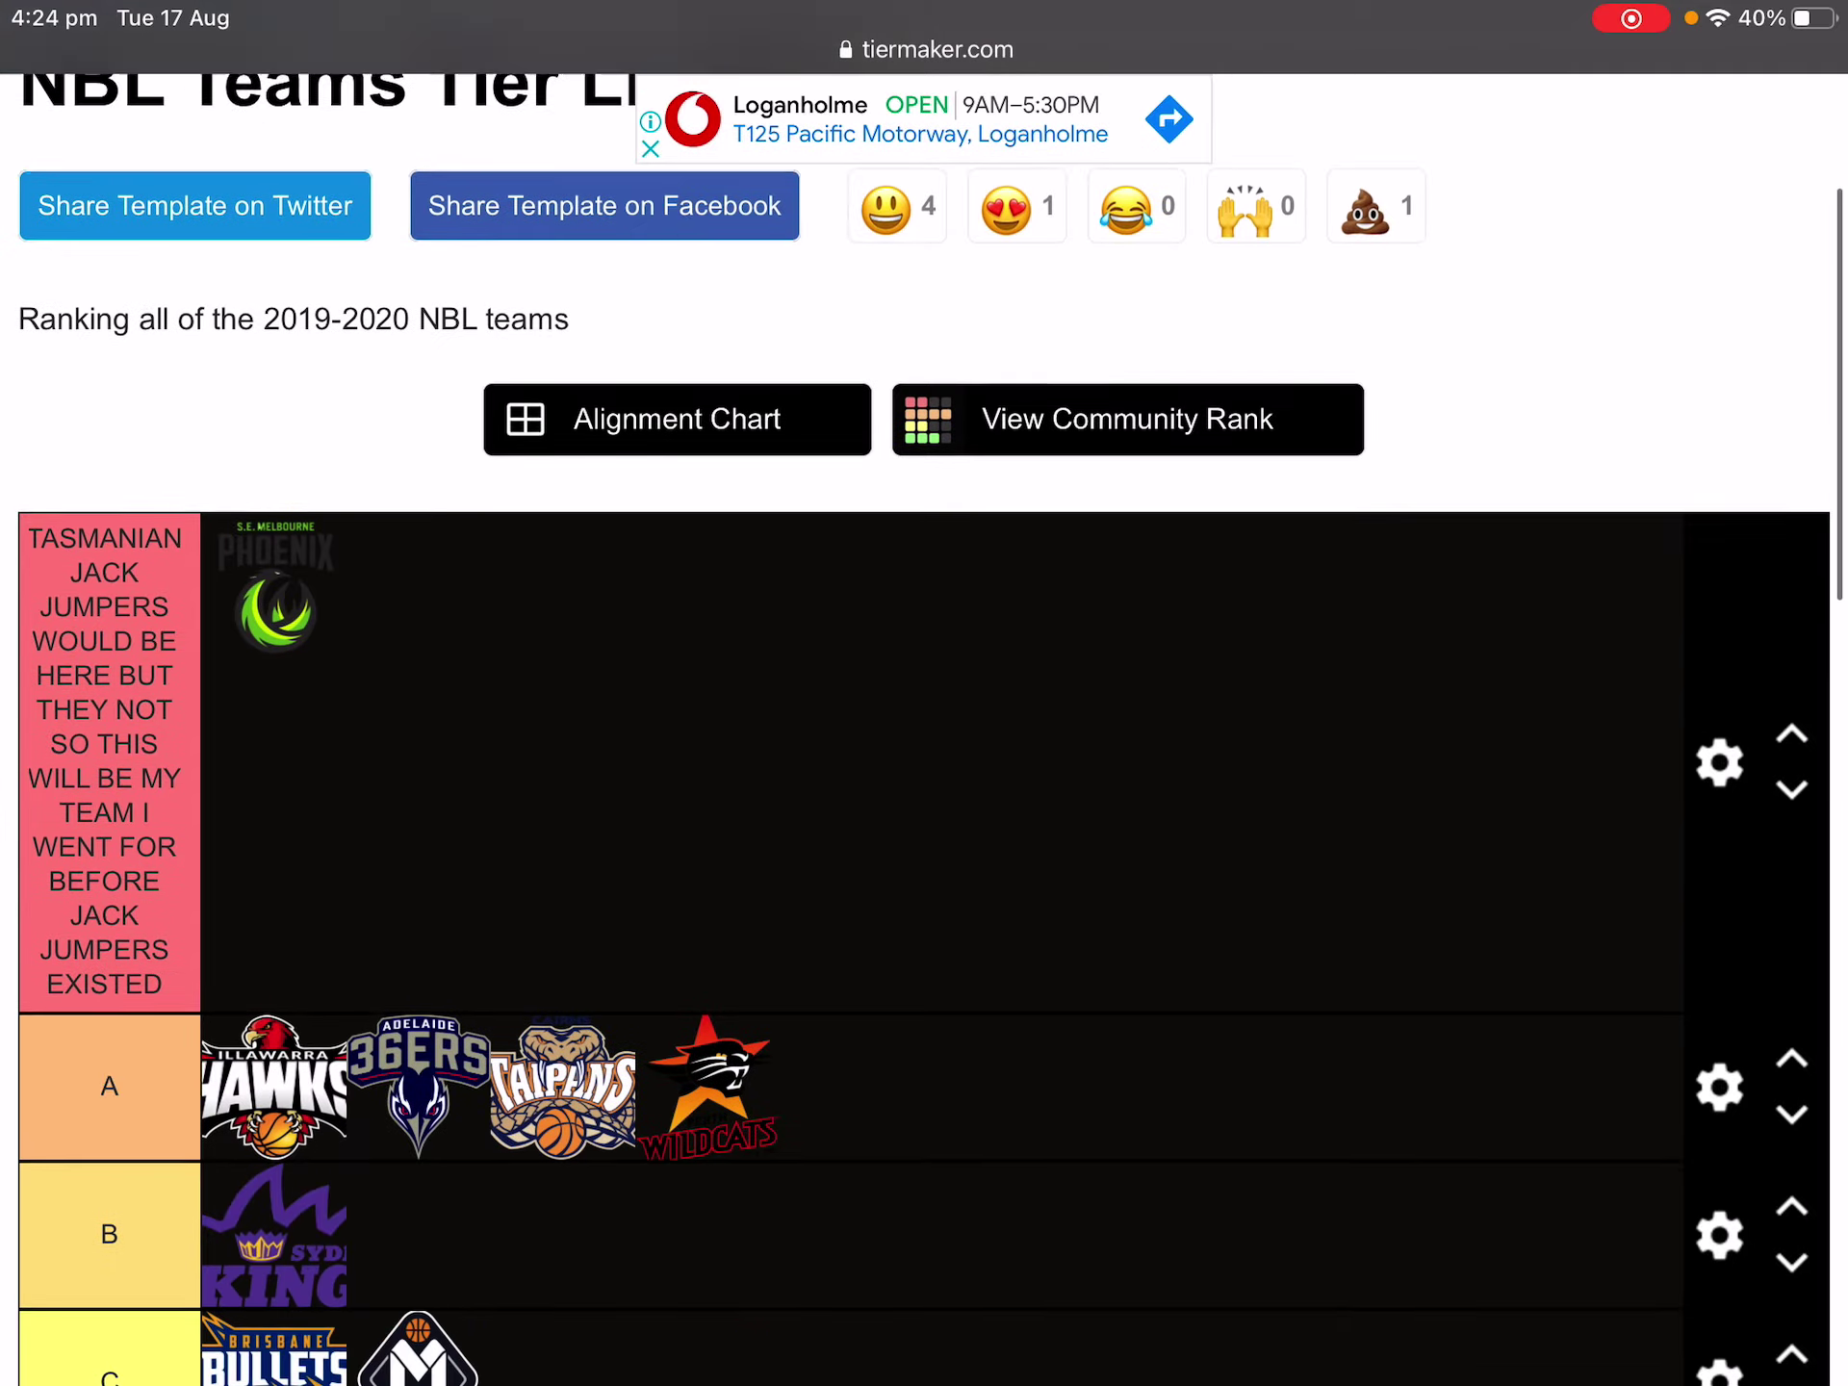
pyautogui.scroll(7, 924, 693)
pyautogui.scroll(-4, 924, 693)
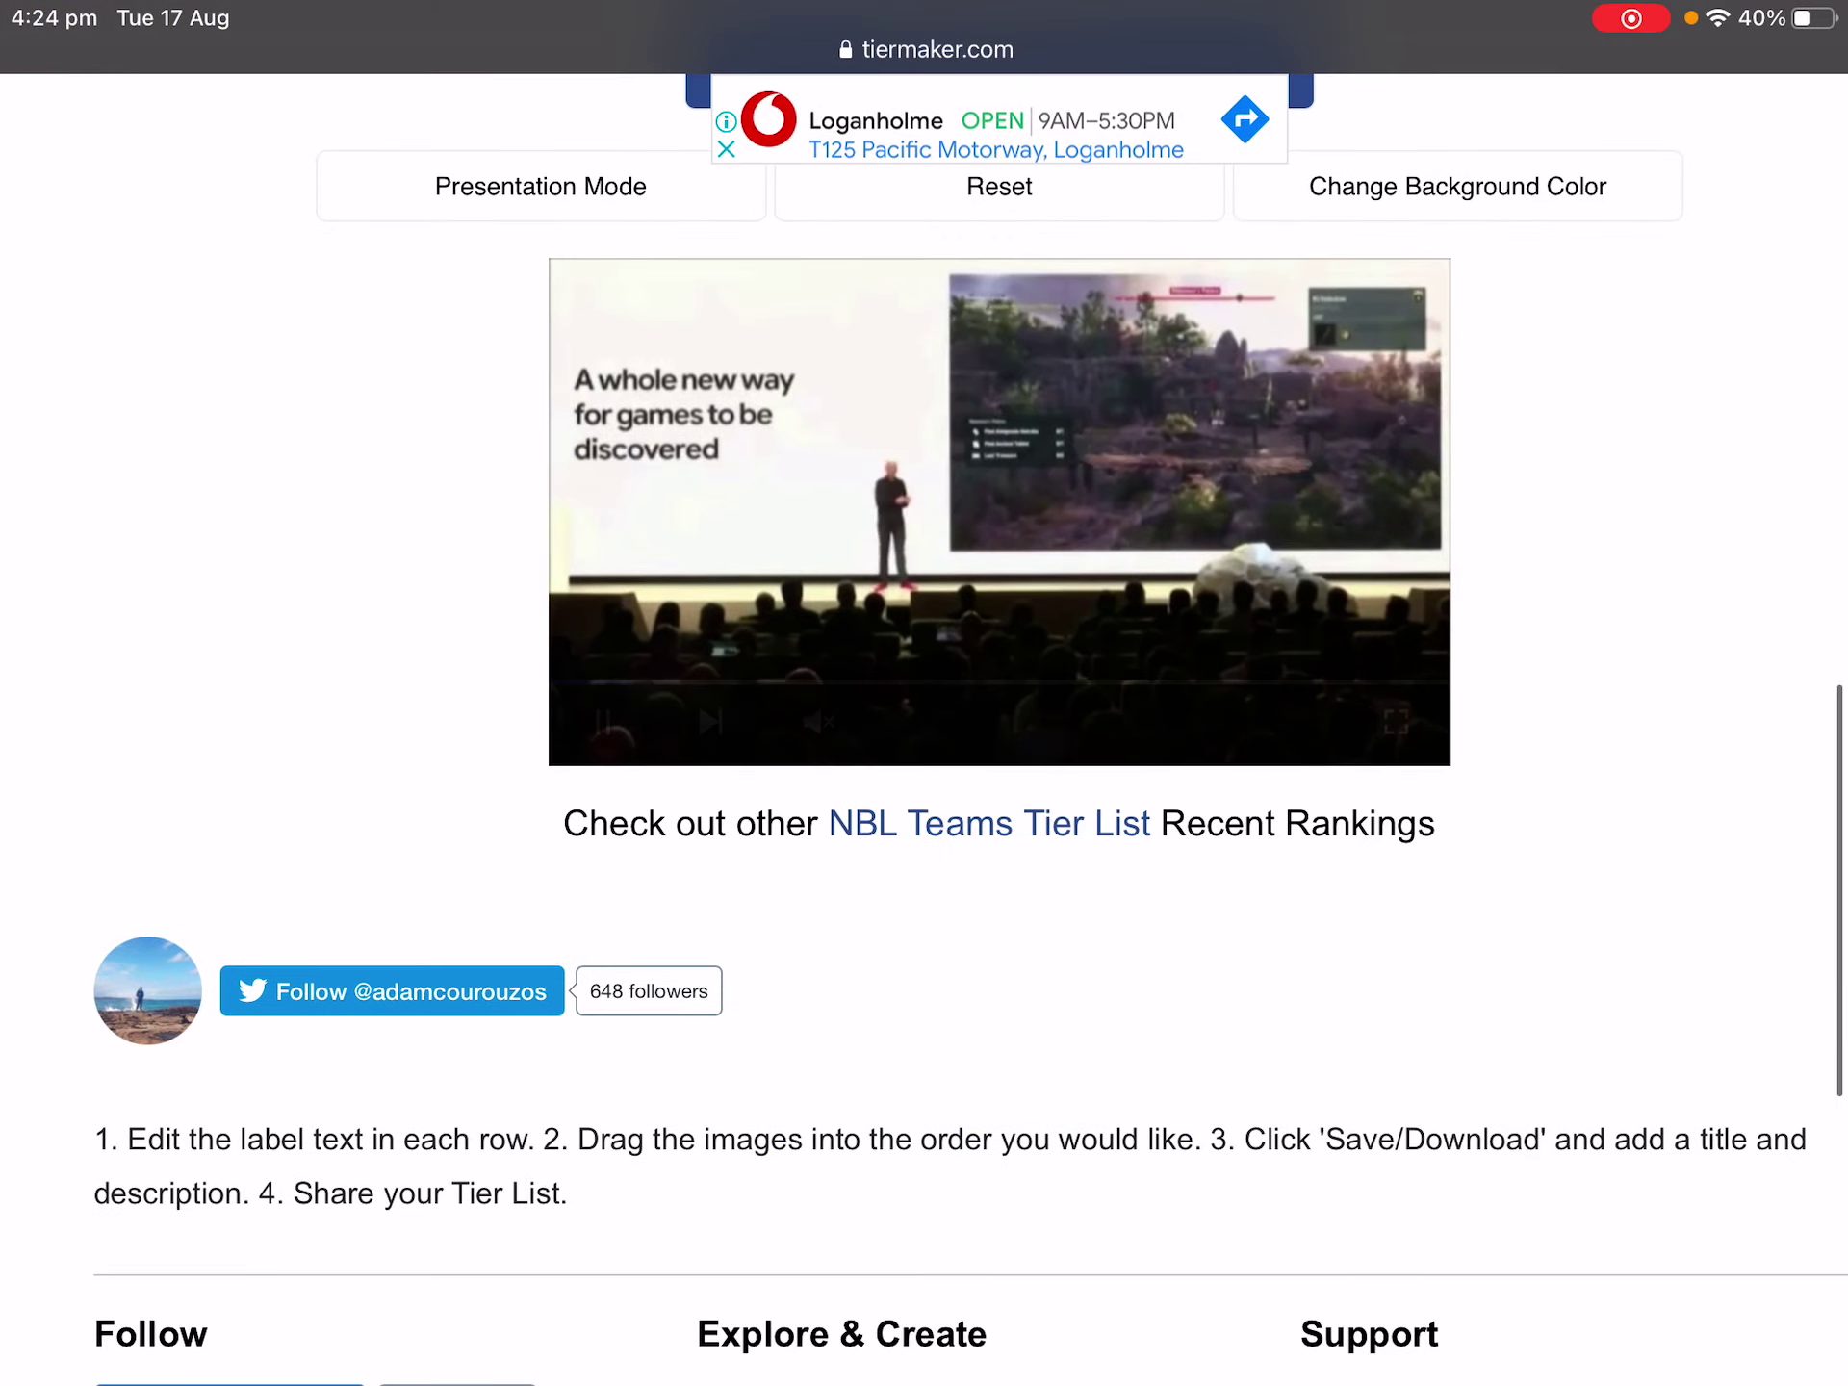
pyautogui.scroll(10, 924, 693)
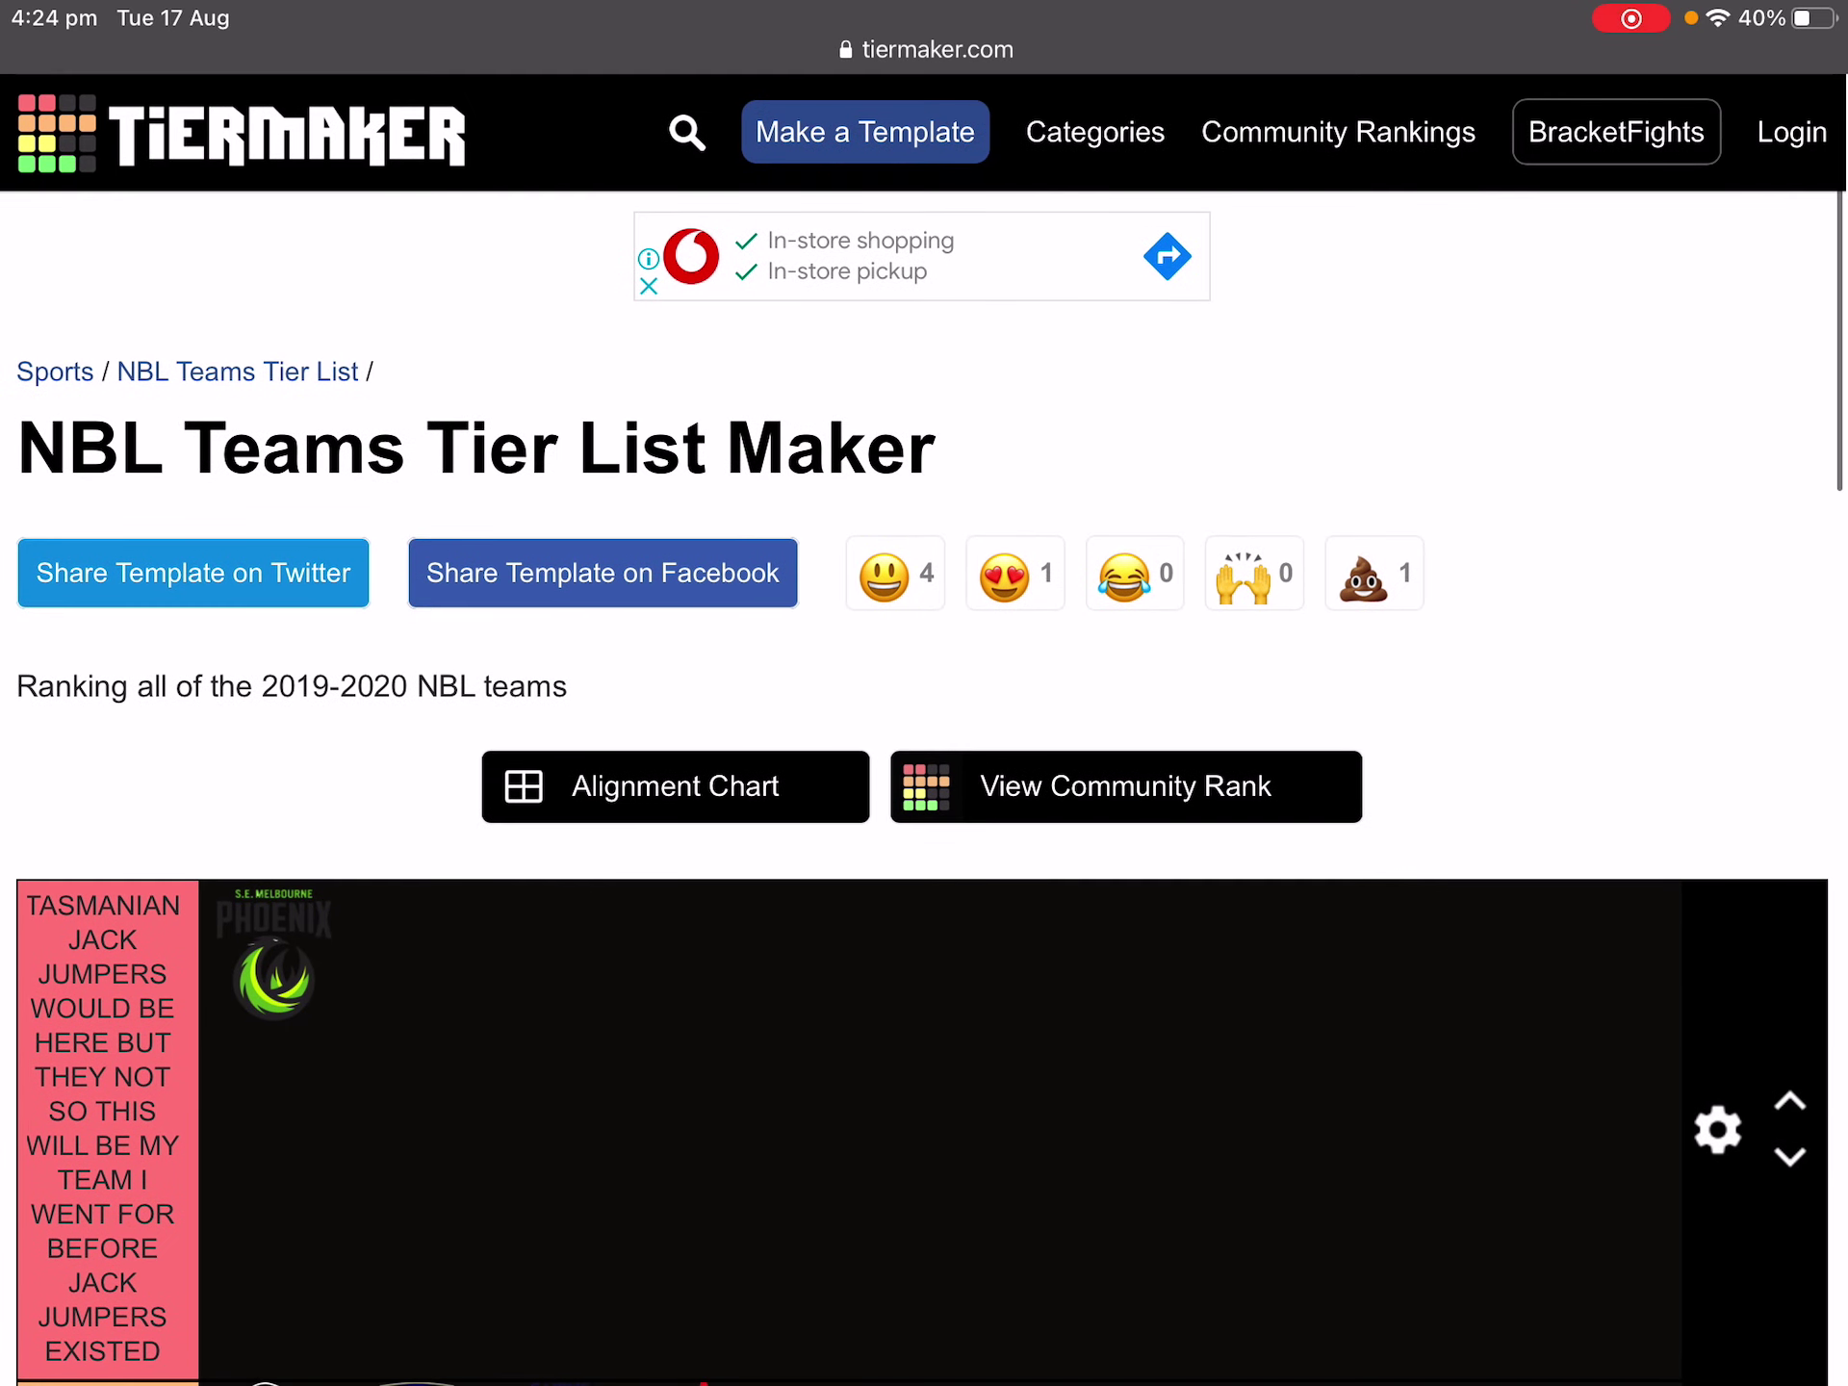
pyautogui.click(687, 132)
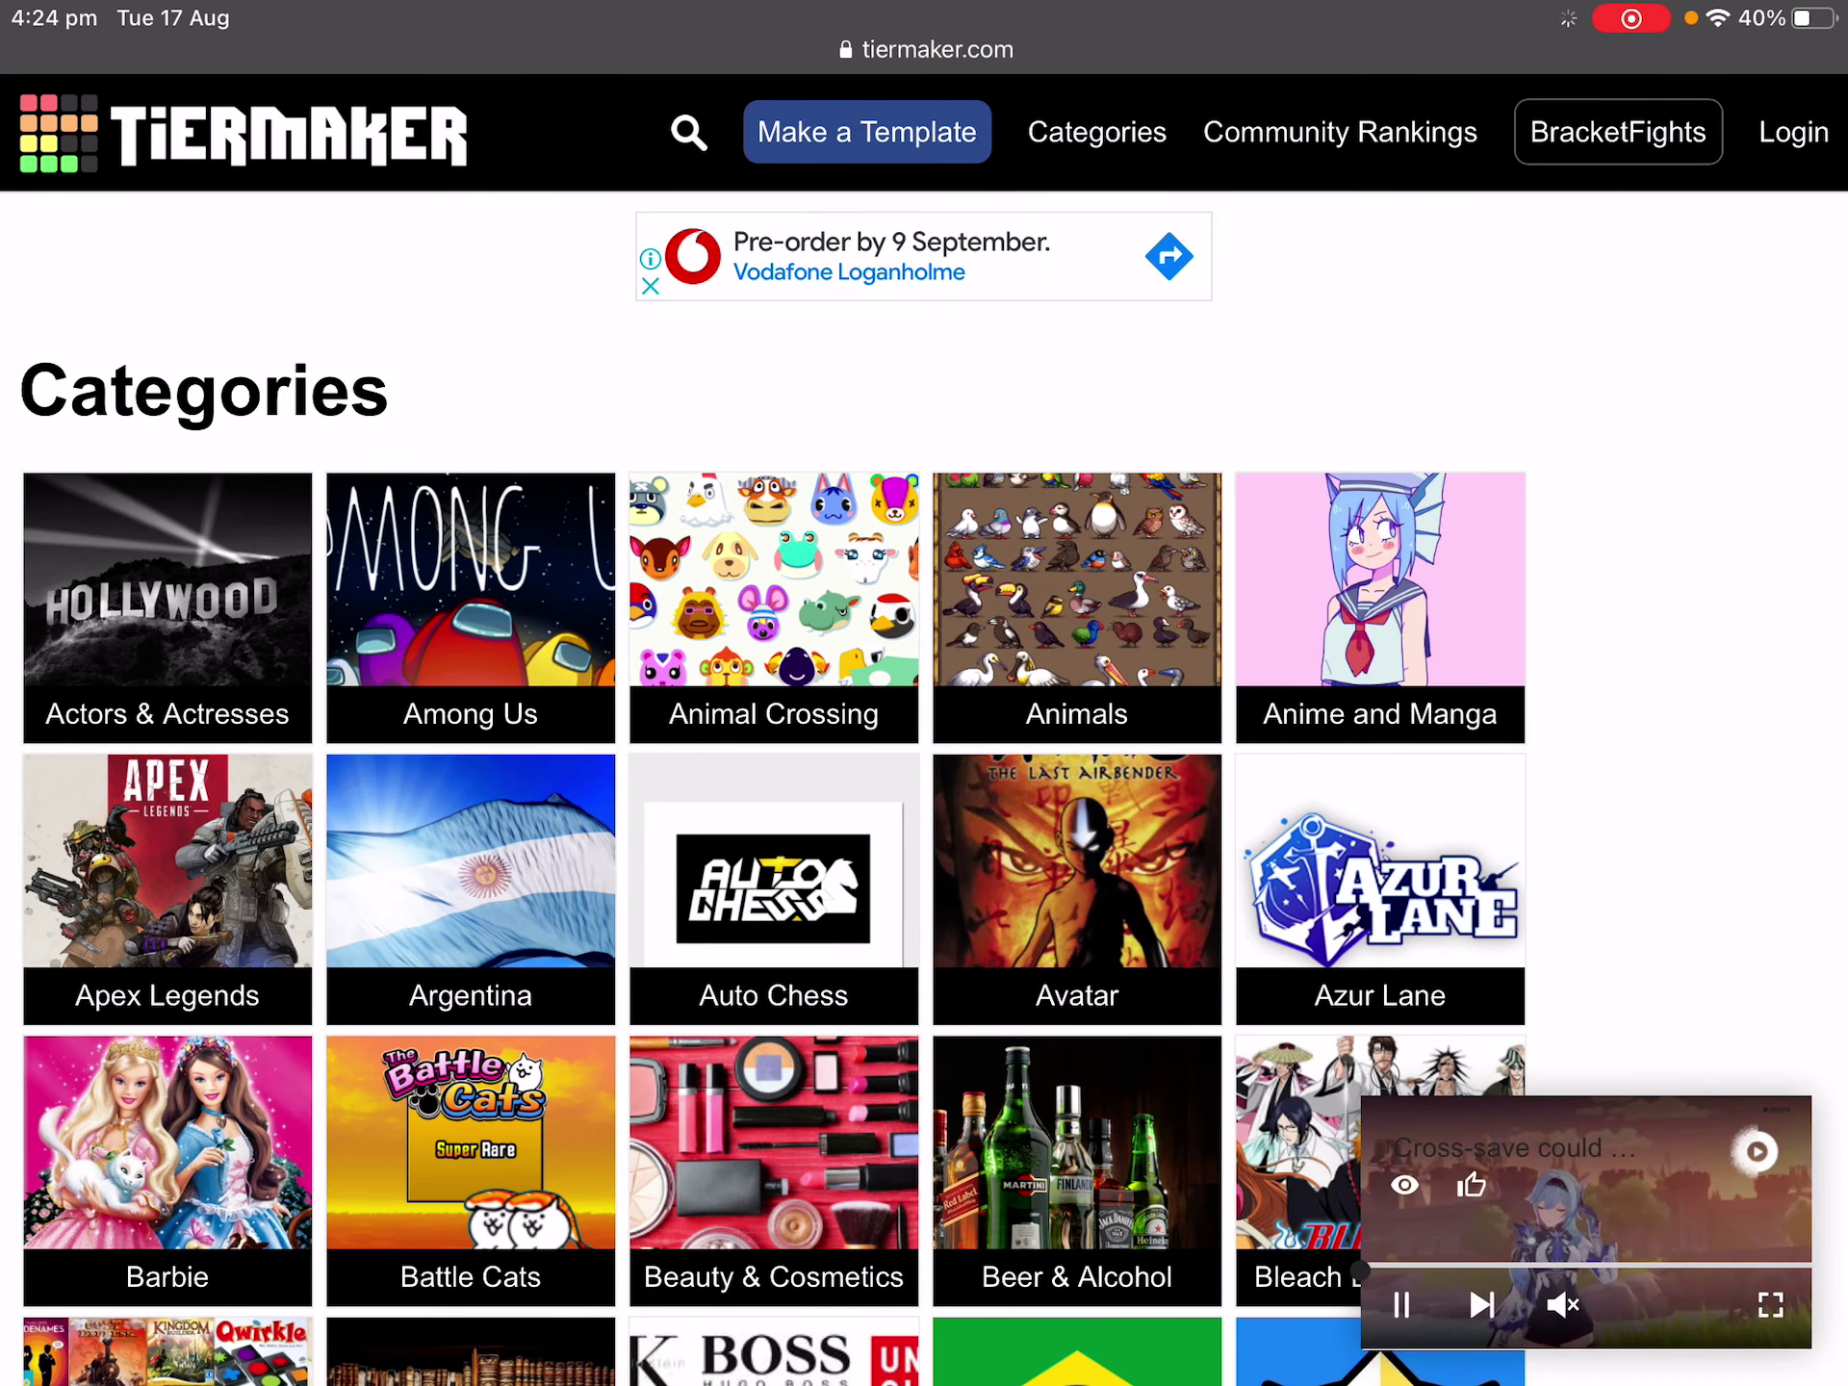
# Search the templates for 'Sport' and scroll through the matching tier lists.
pyautogui.click(687, 132)
pyautogui.write('port')
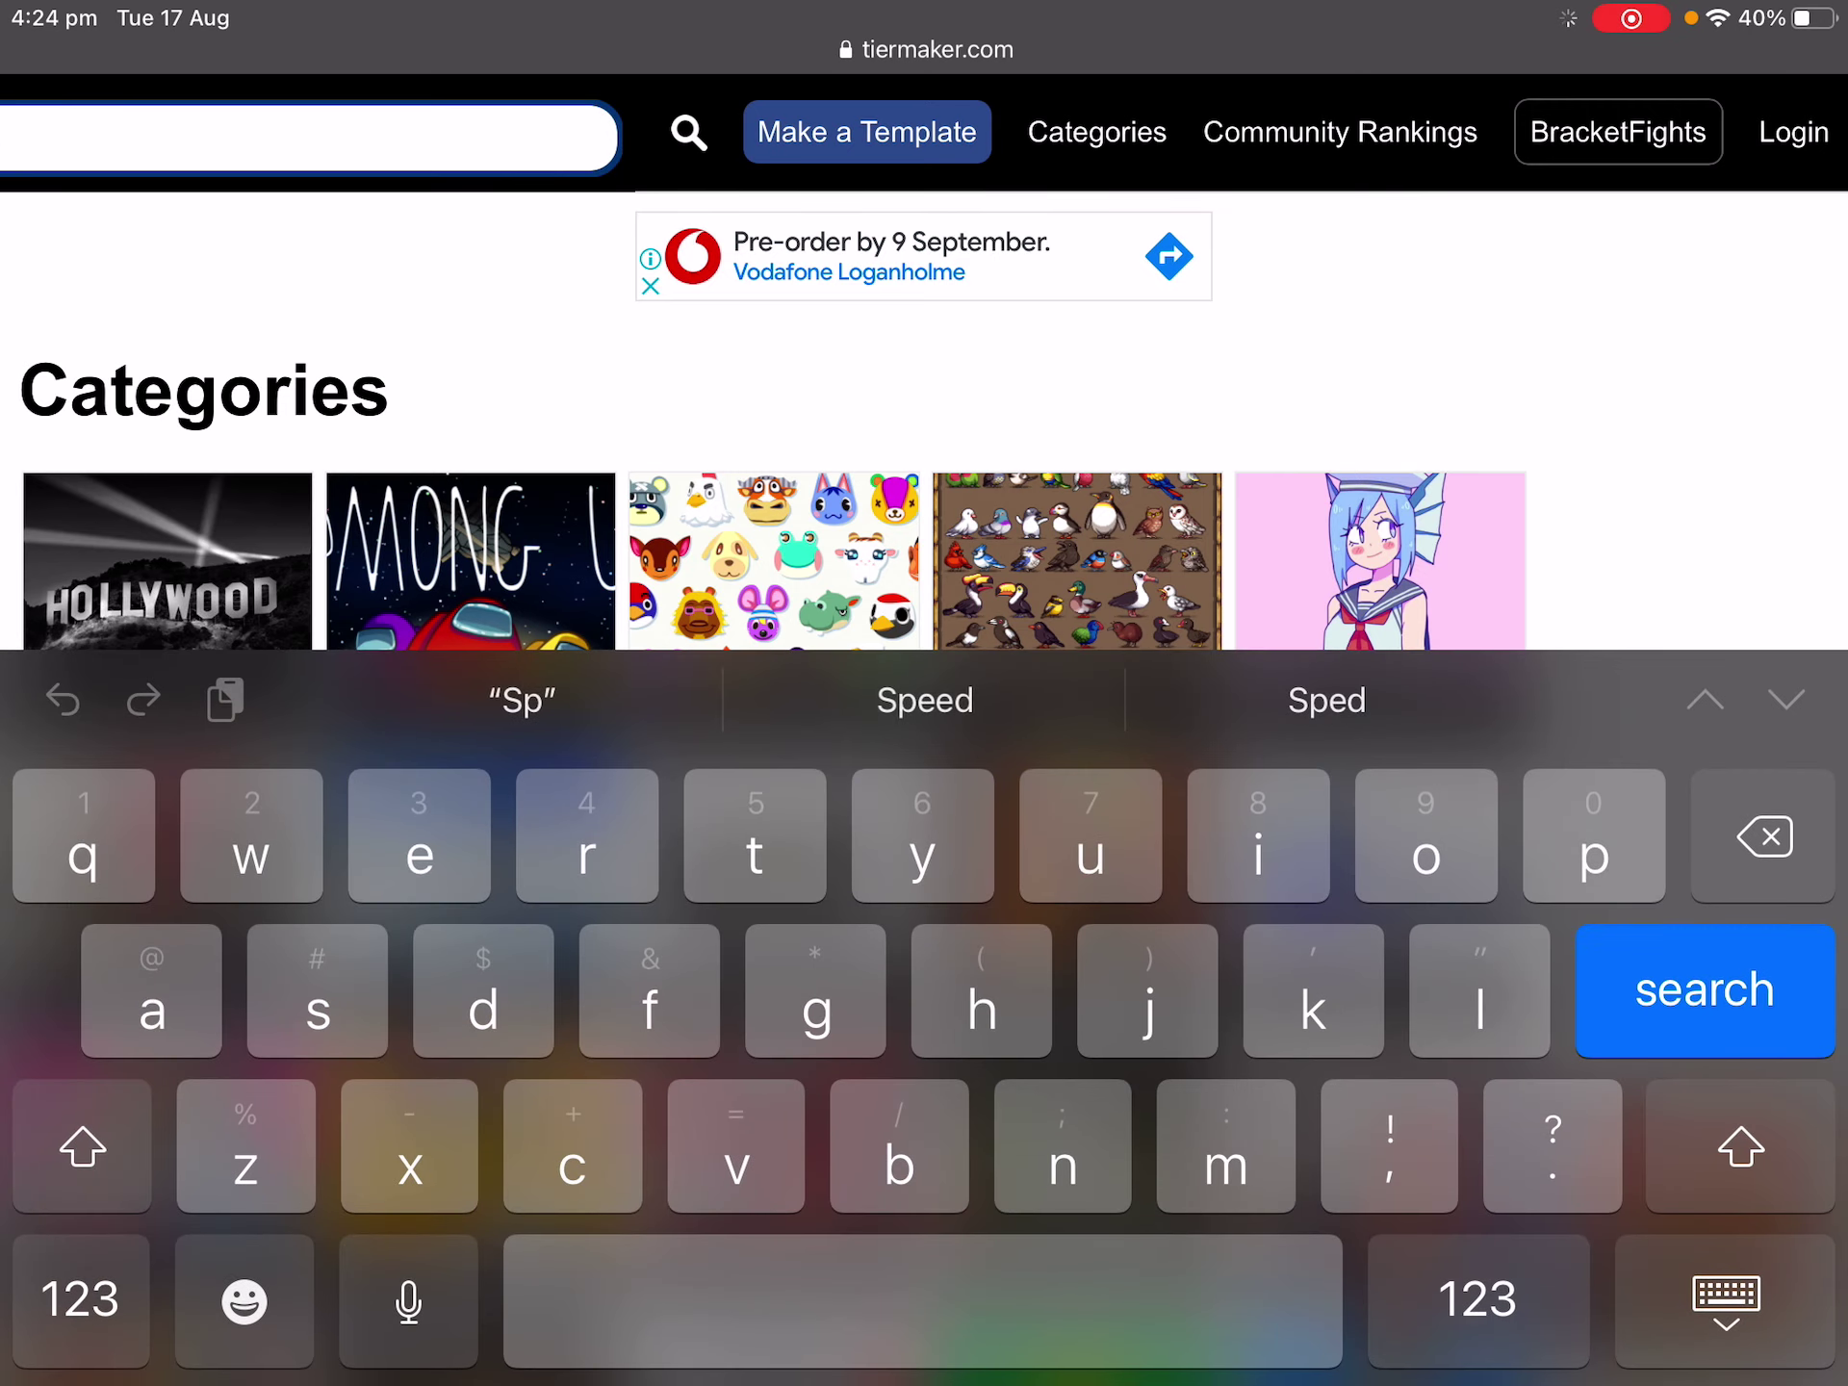
pyautogui.press('Return')
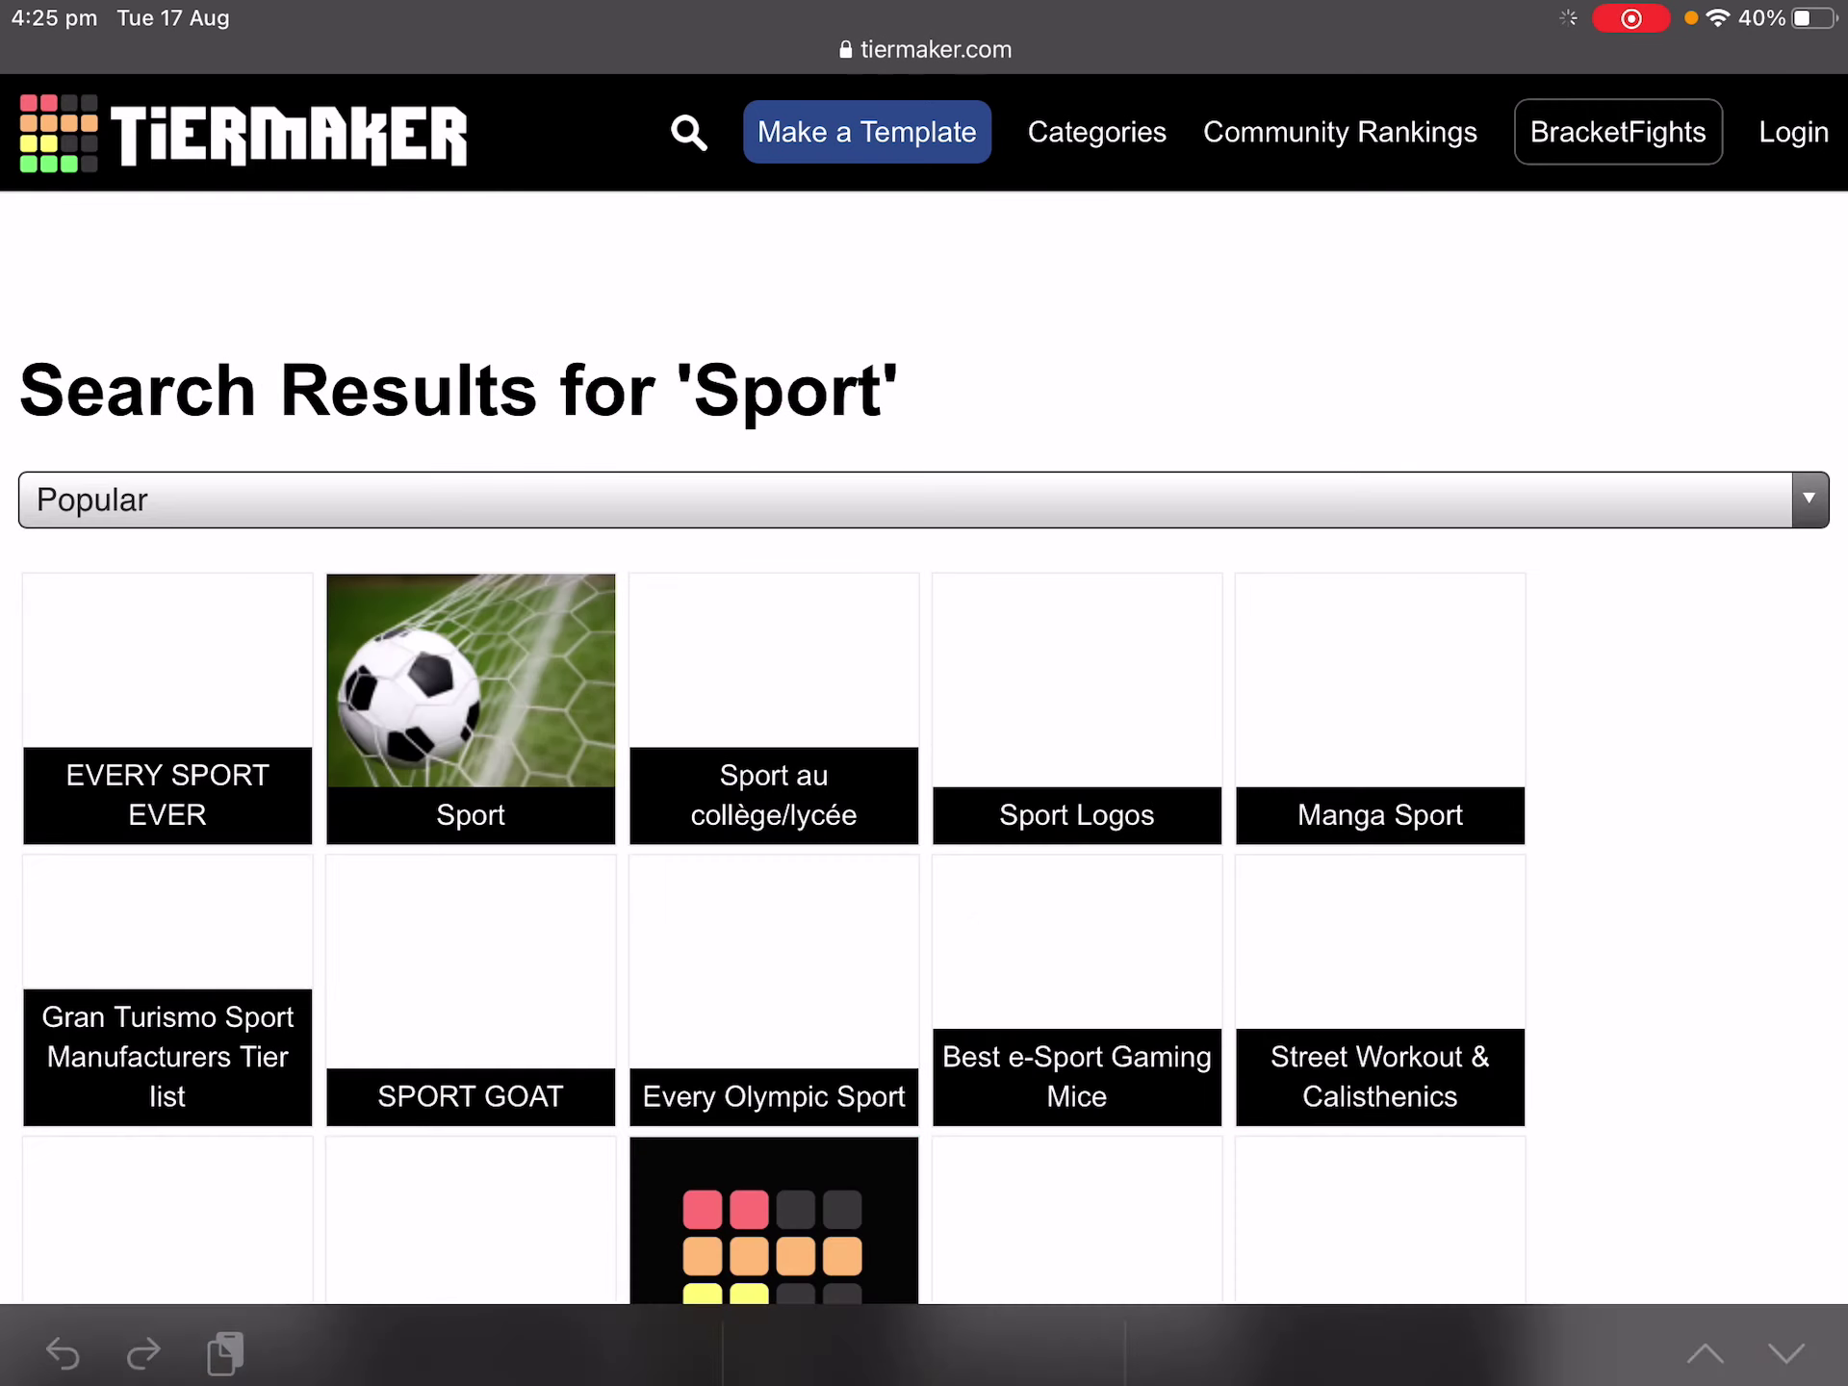
pyautogui.scroll(-9, 924, 693)
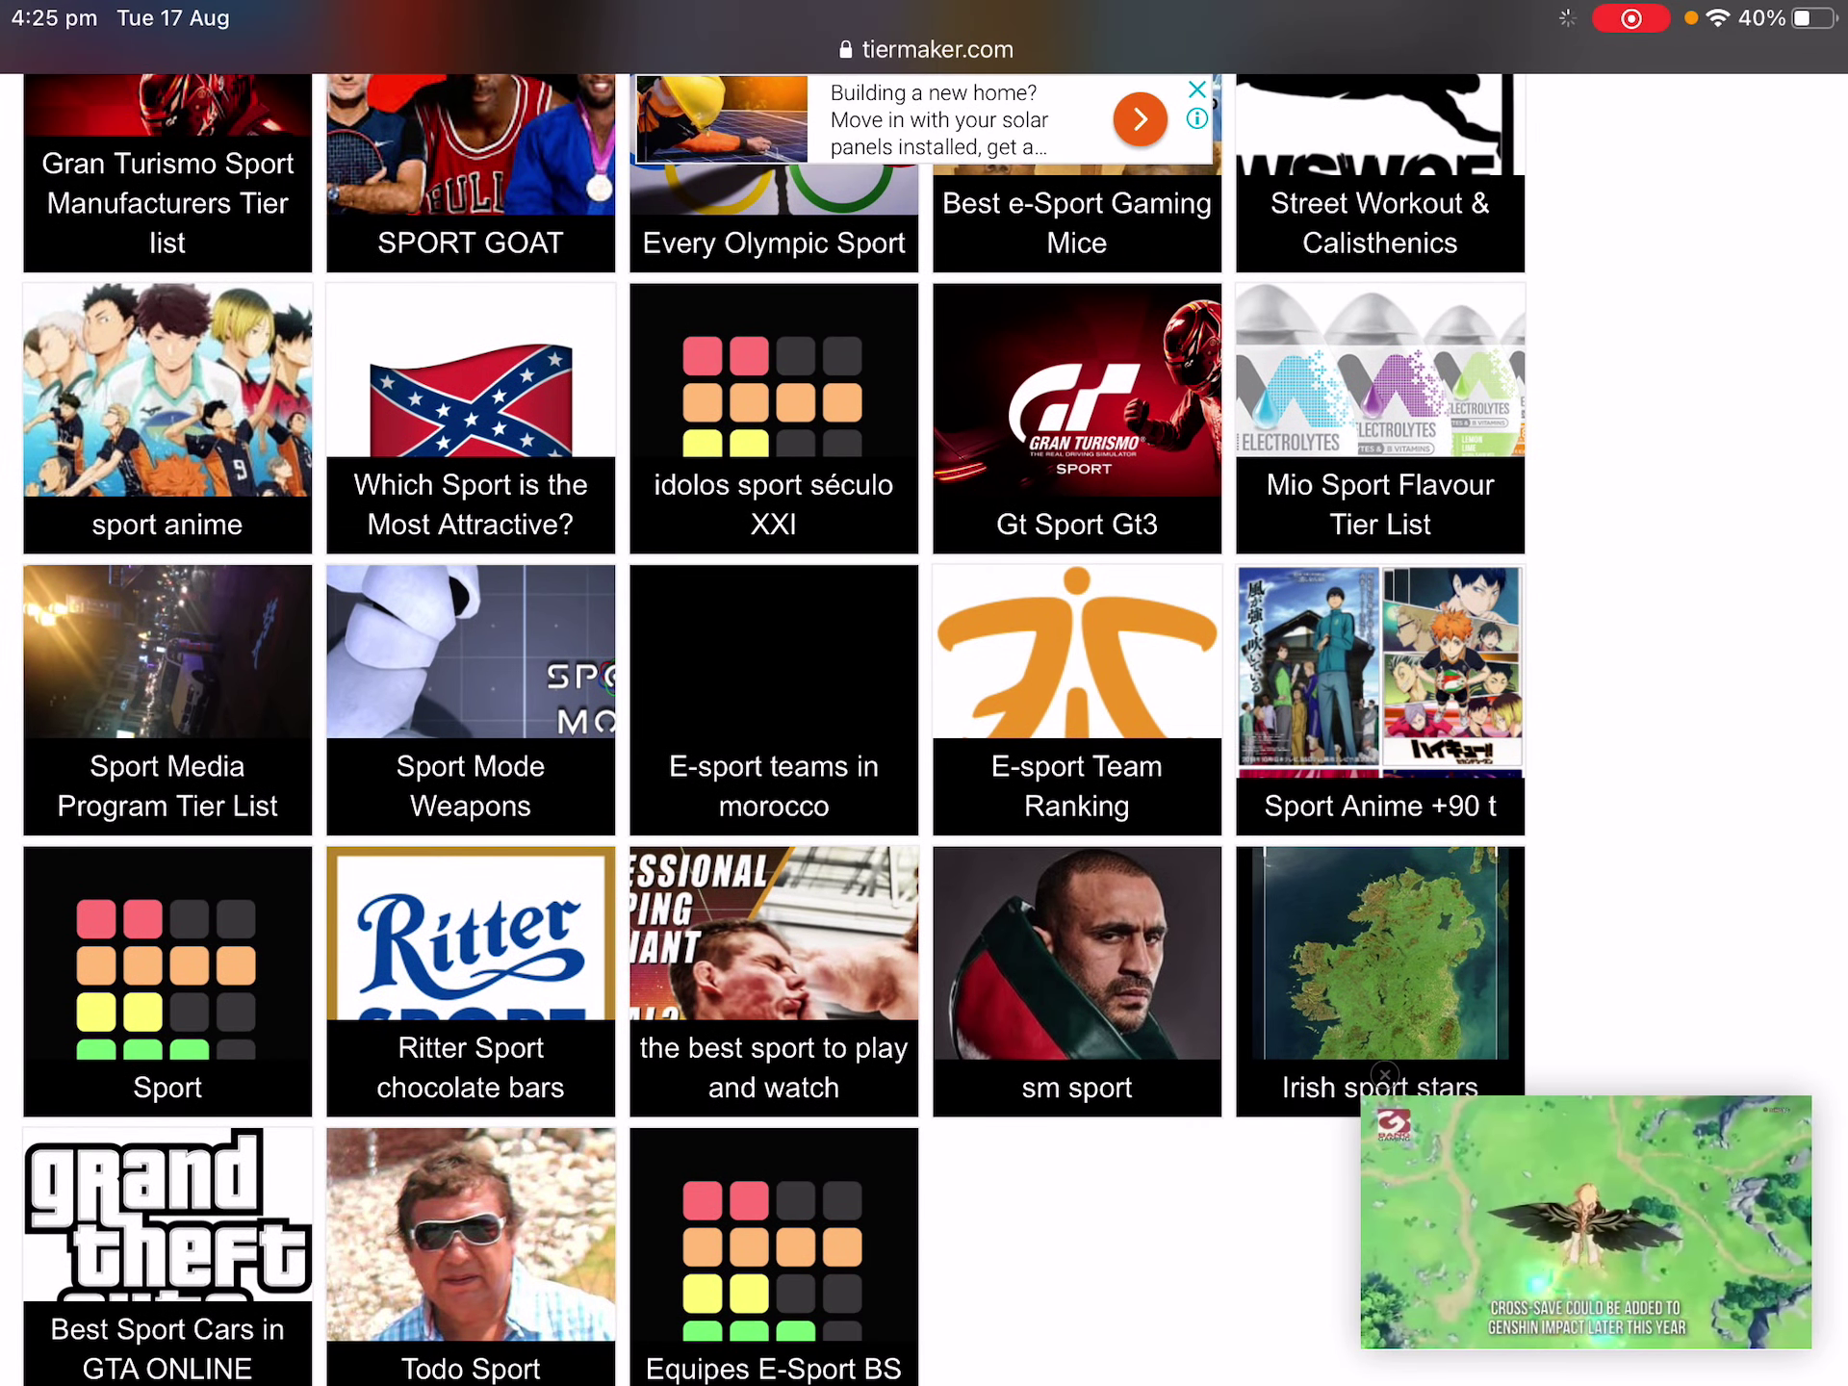
pyautogui.scroll(-4, 923, 692)
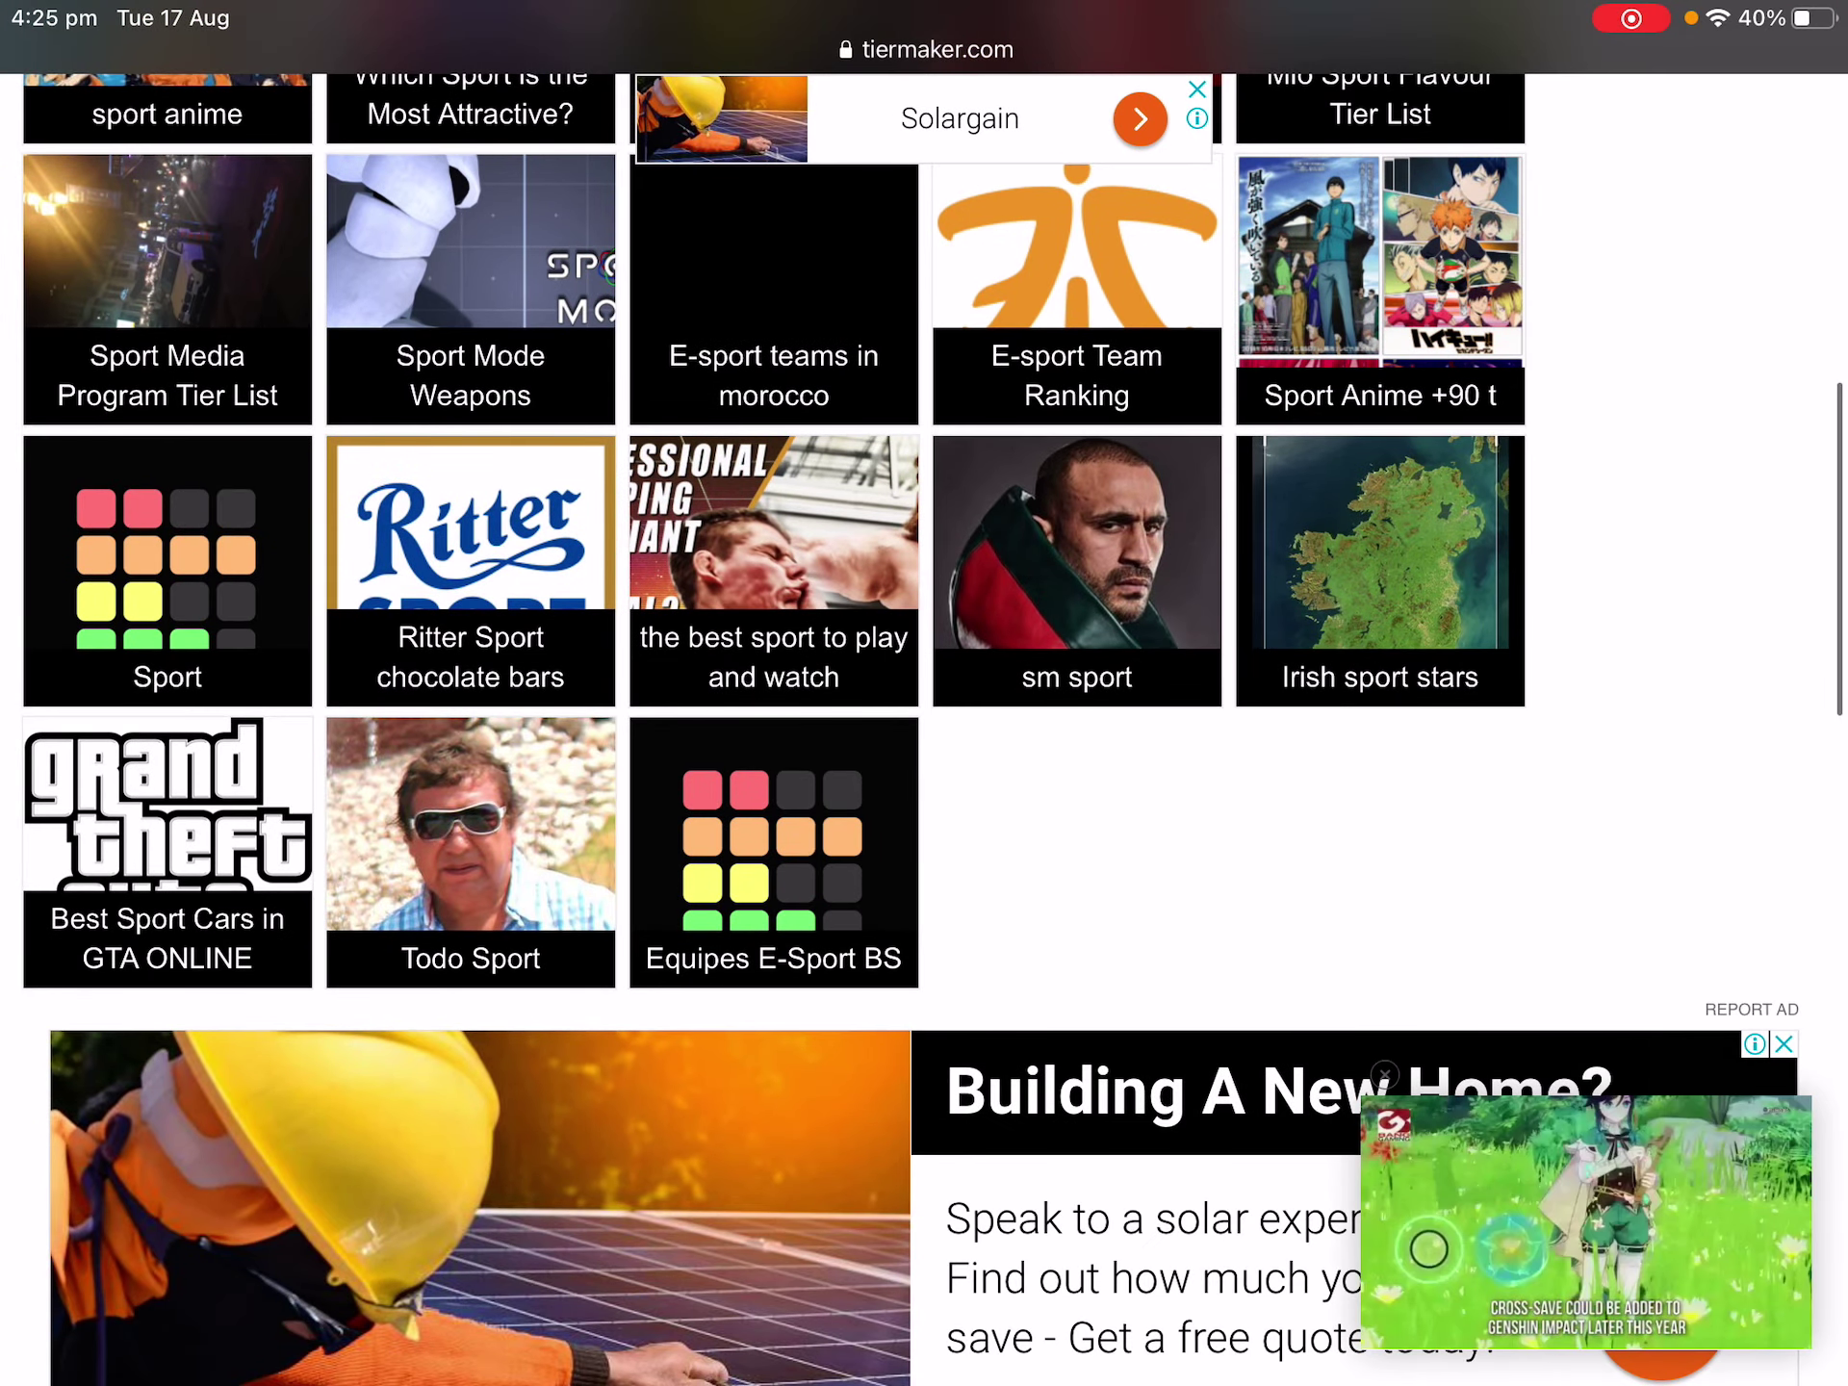
pyautogui.scroll(9, 924, 693)
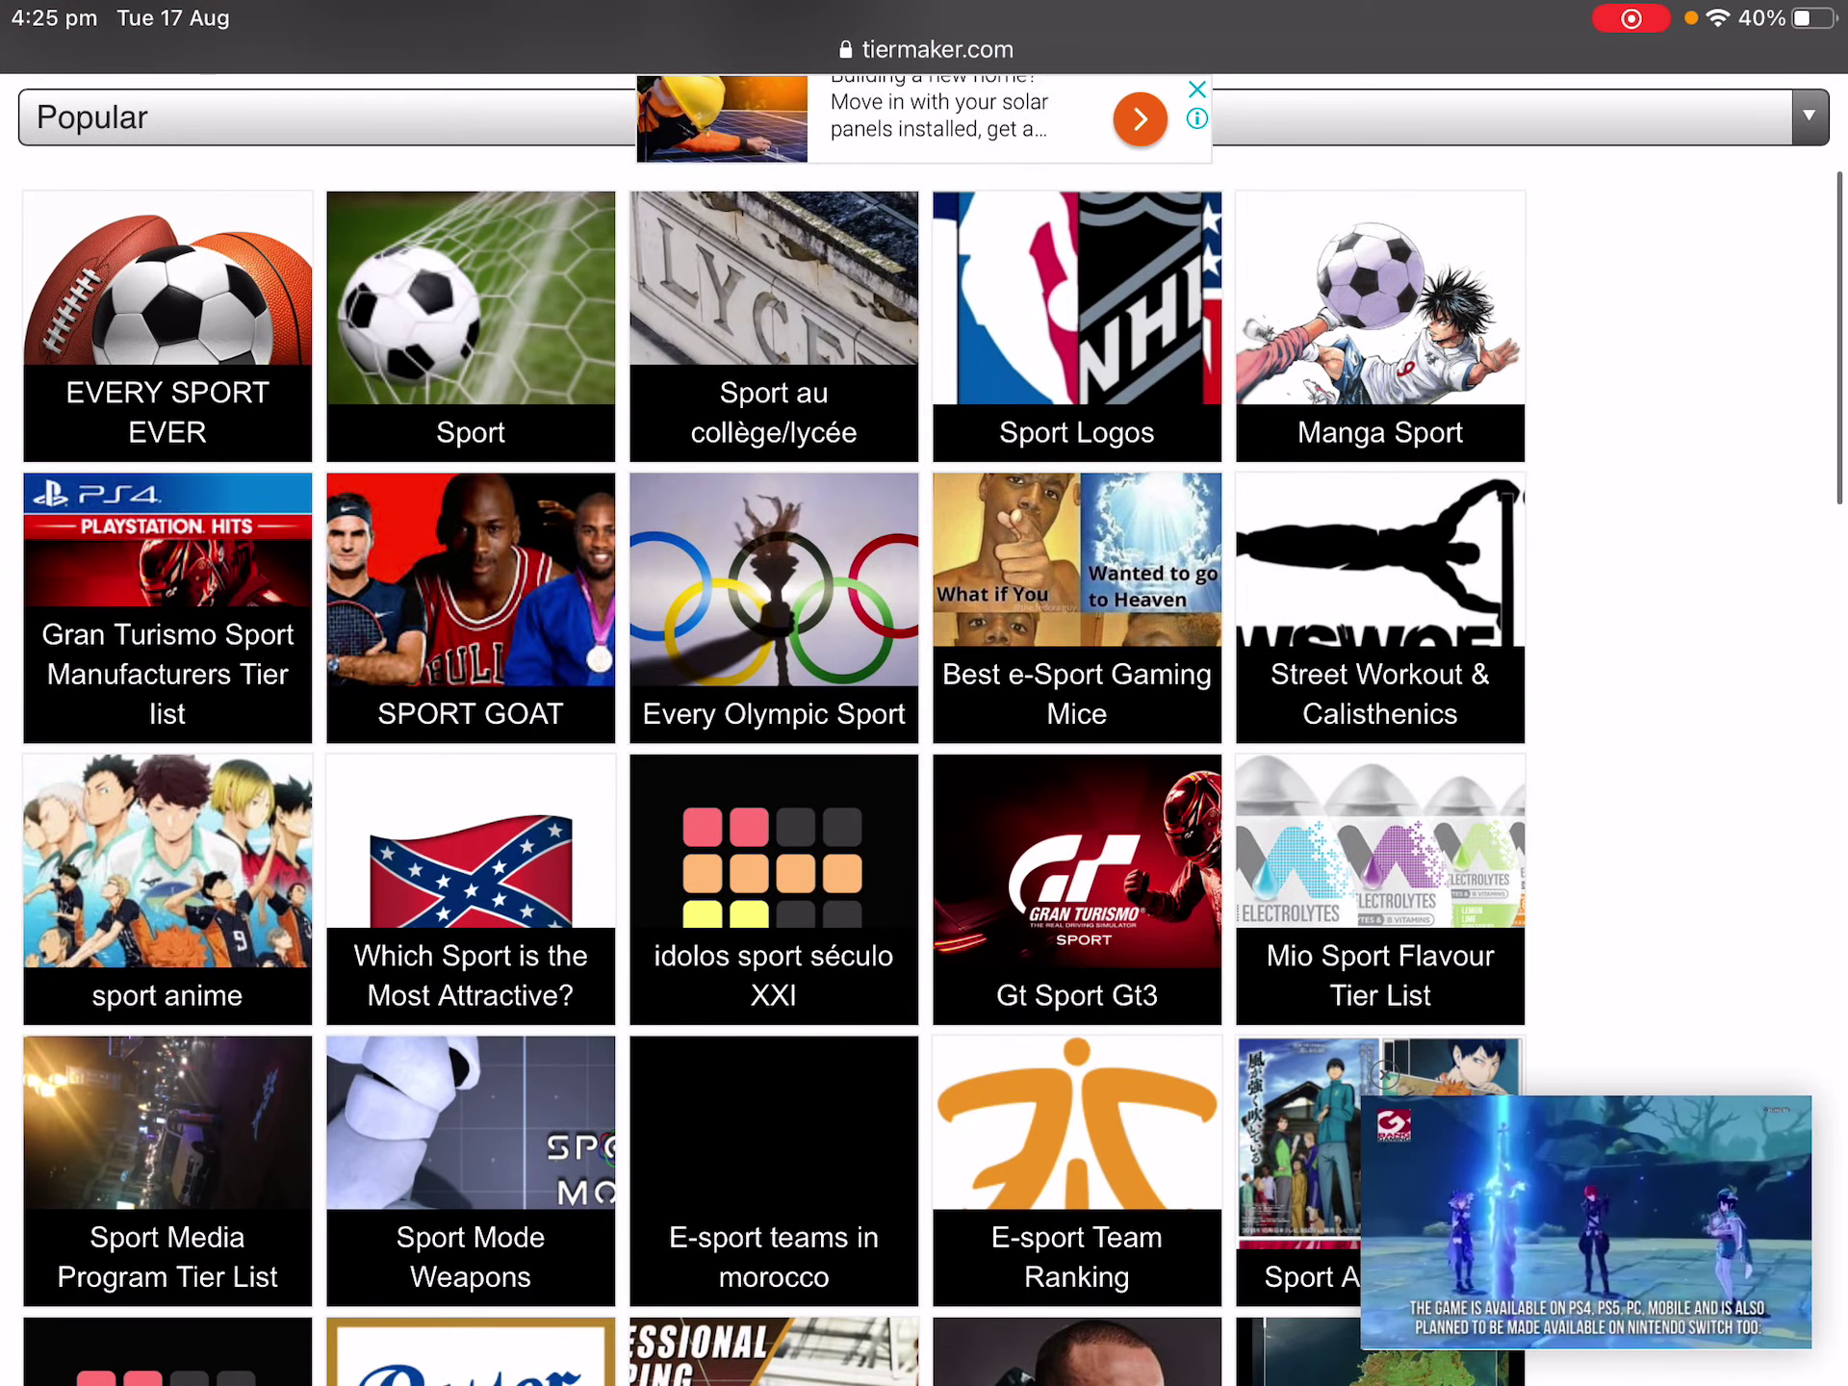
pyautogui.scroll(4, 923, 693)
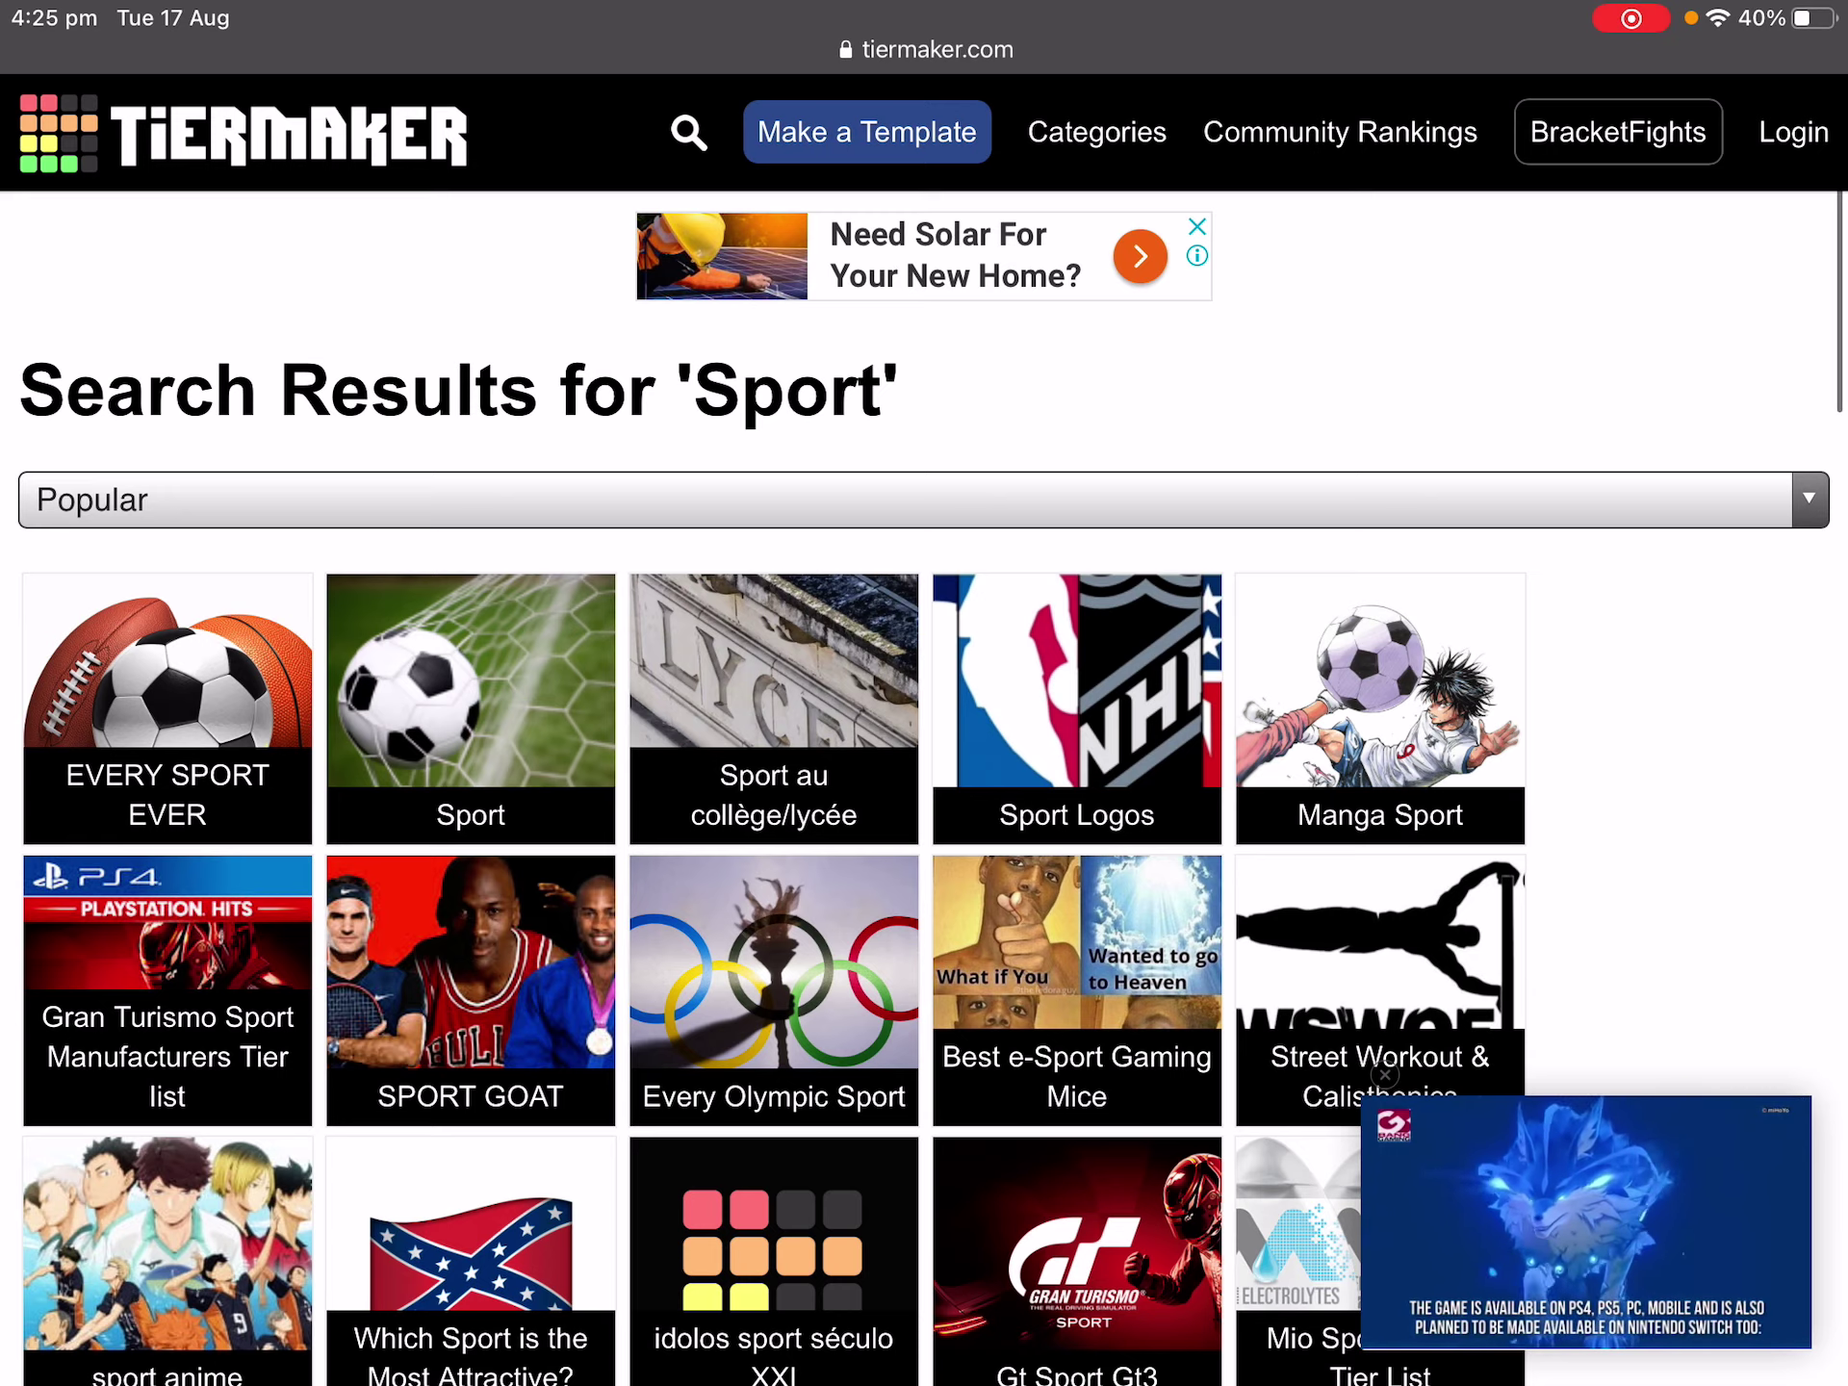
pyautogui.click(689, 132)
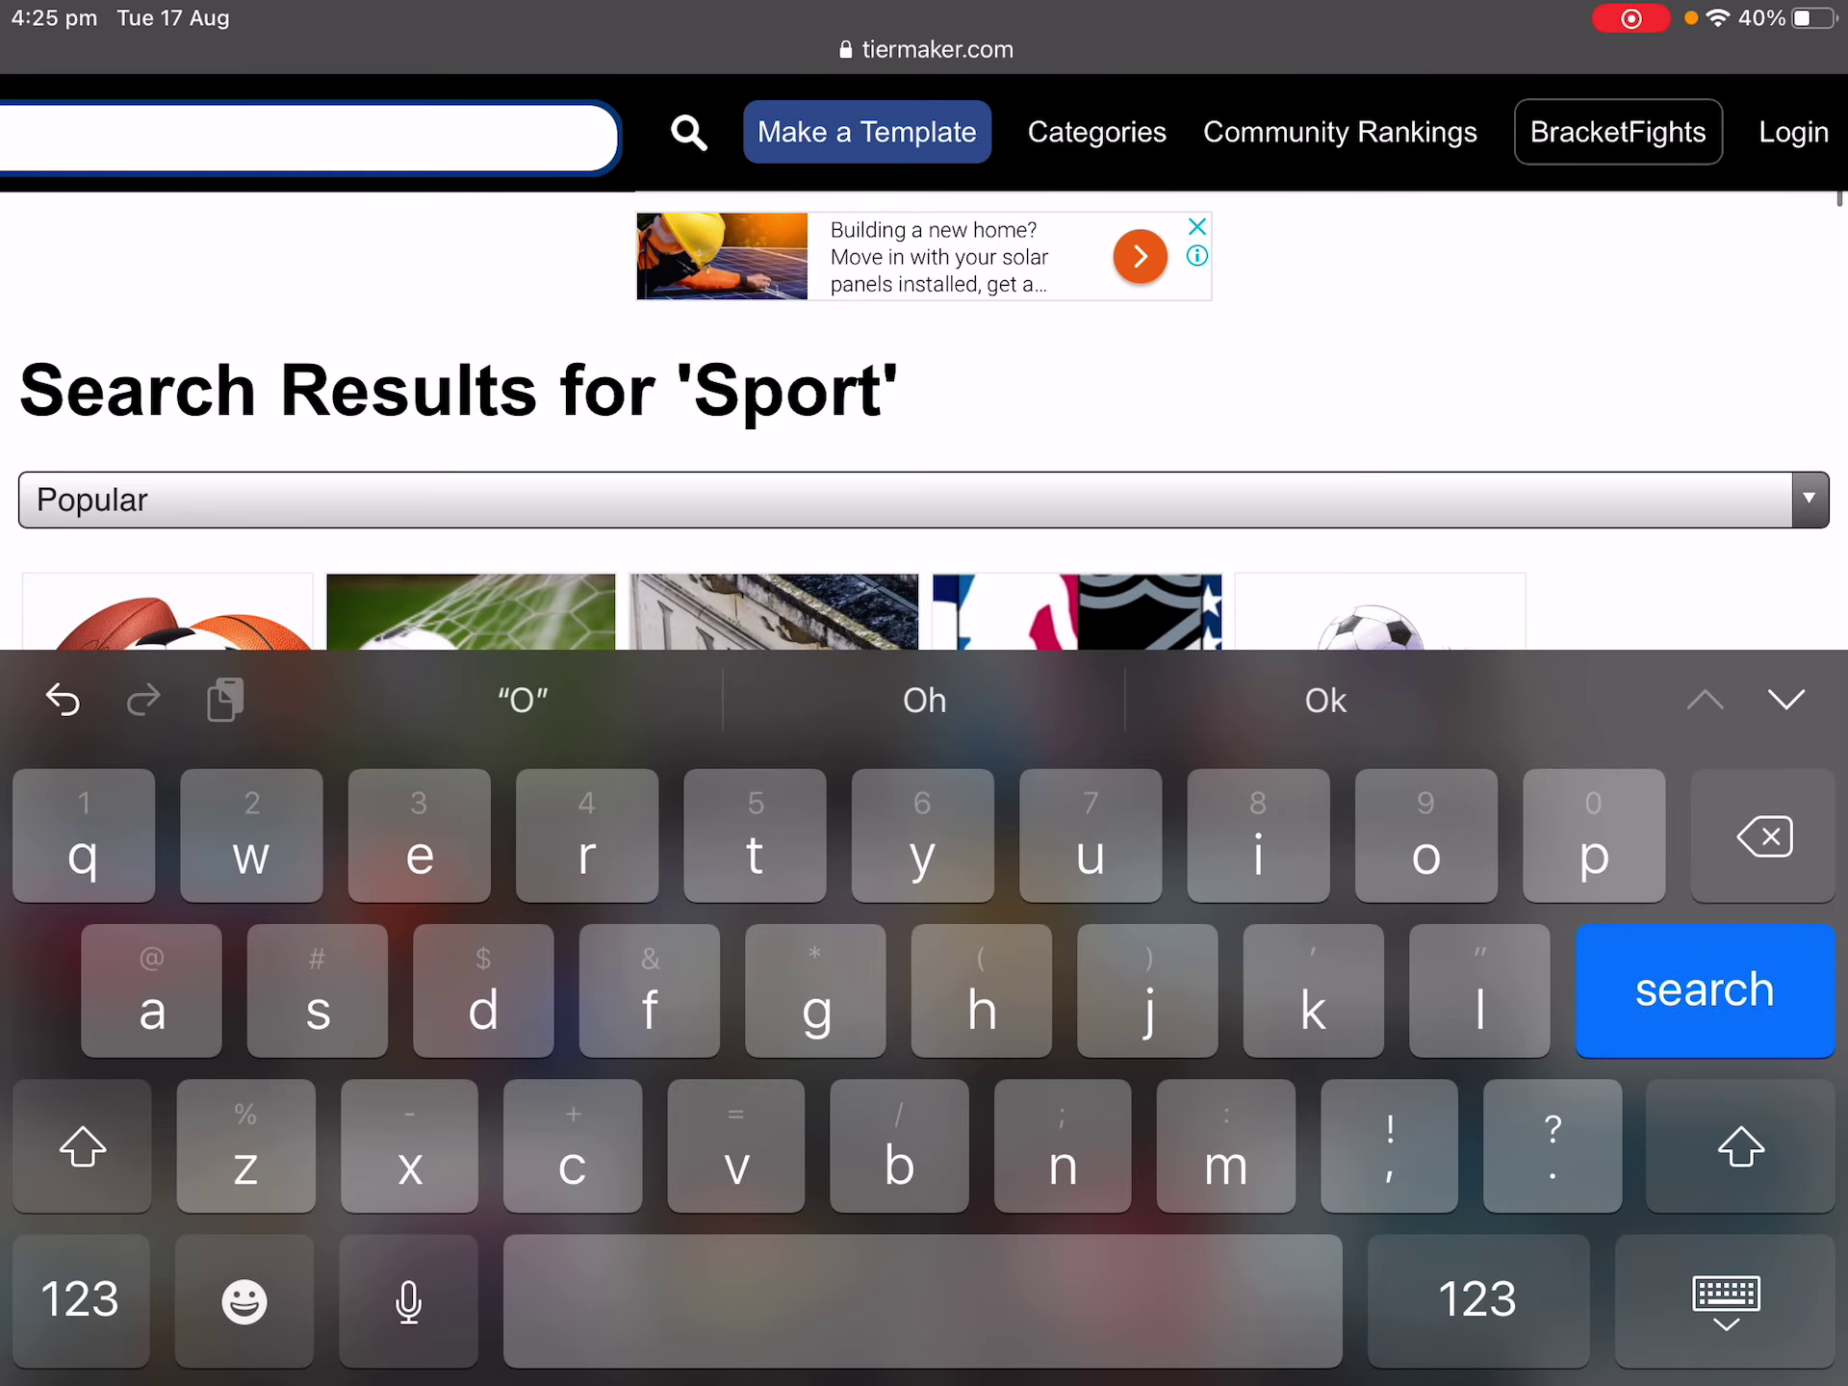
pyautogui.write('Roblox')
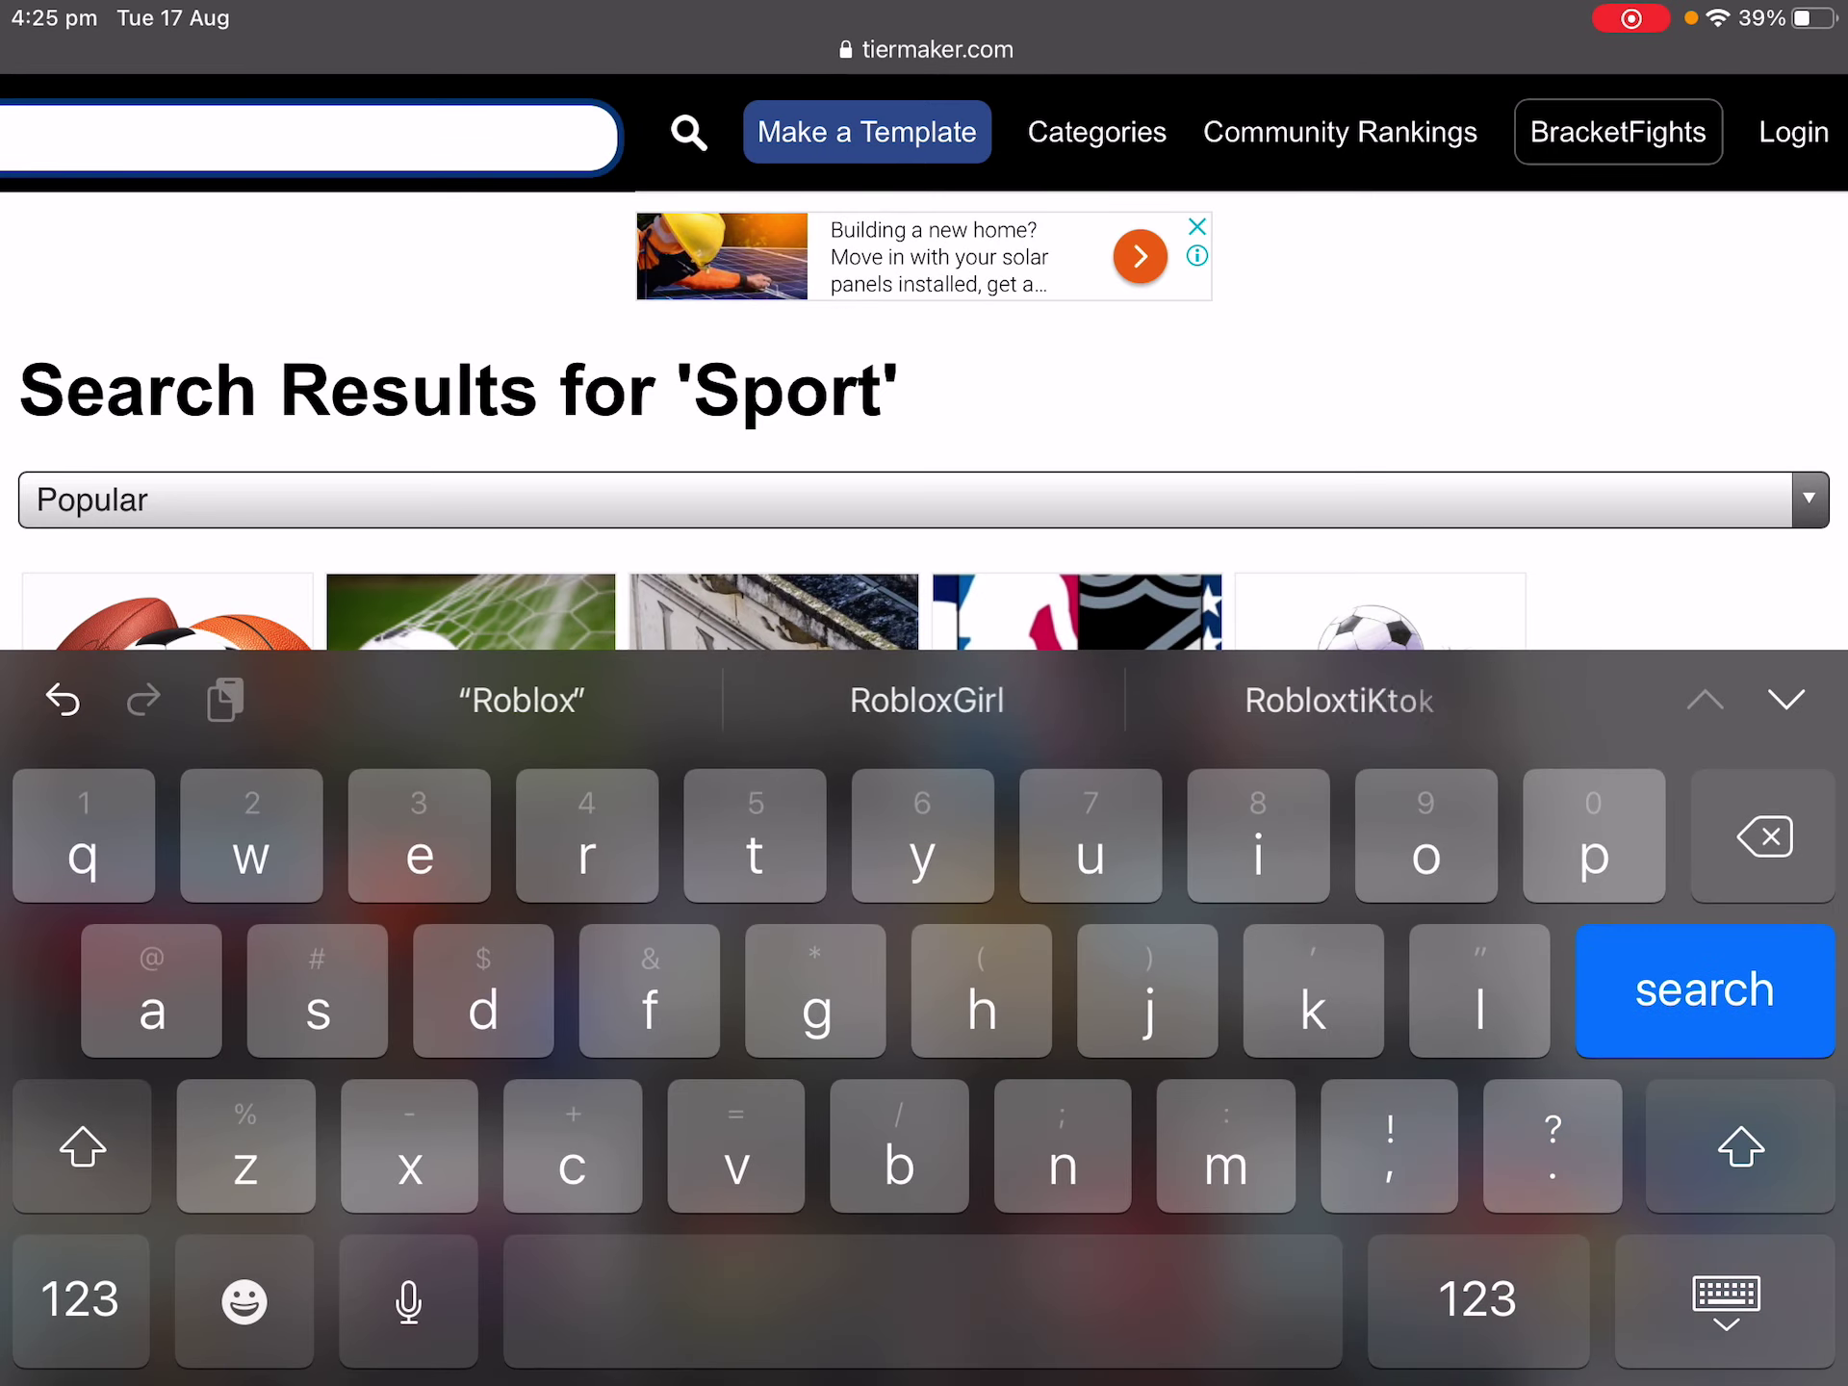
pyautogui.write('AFL')
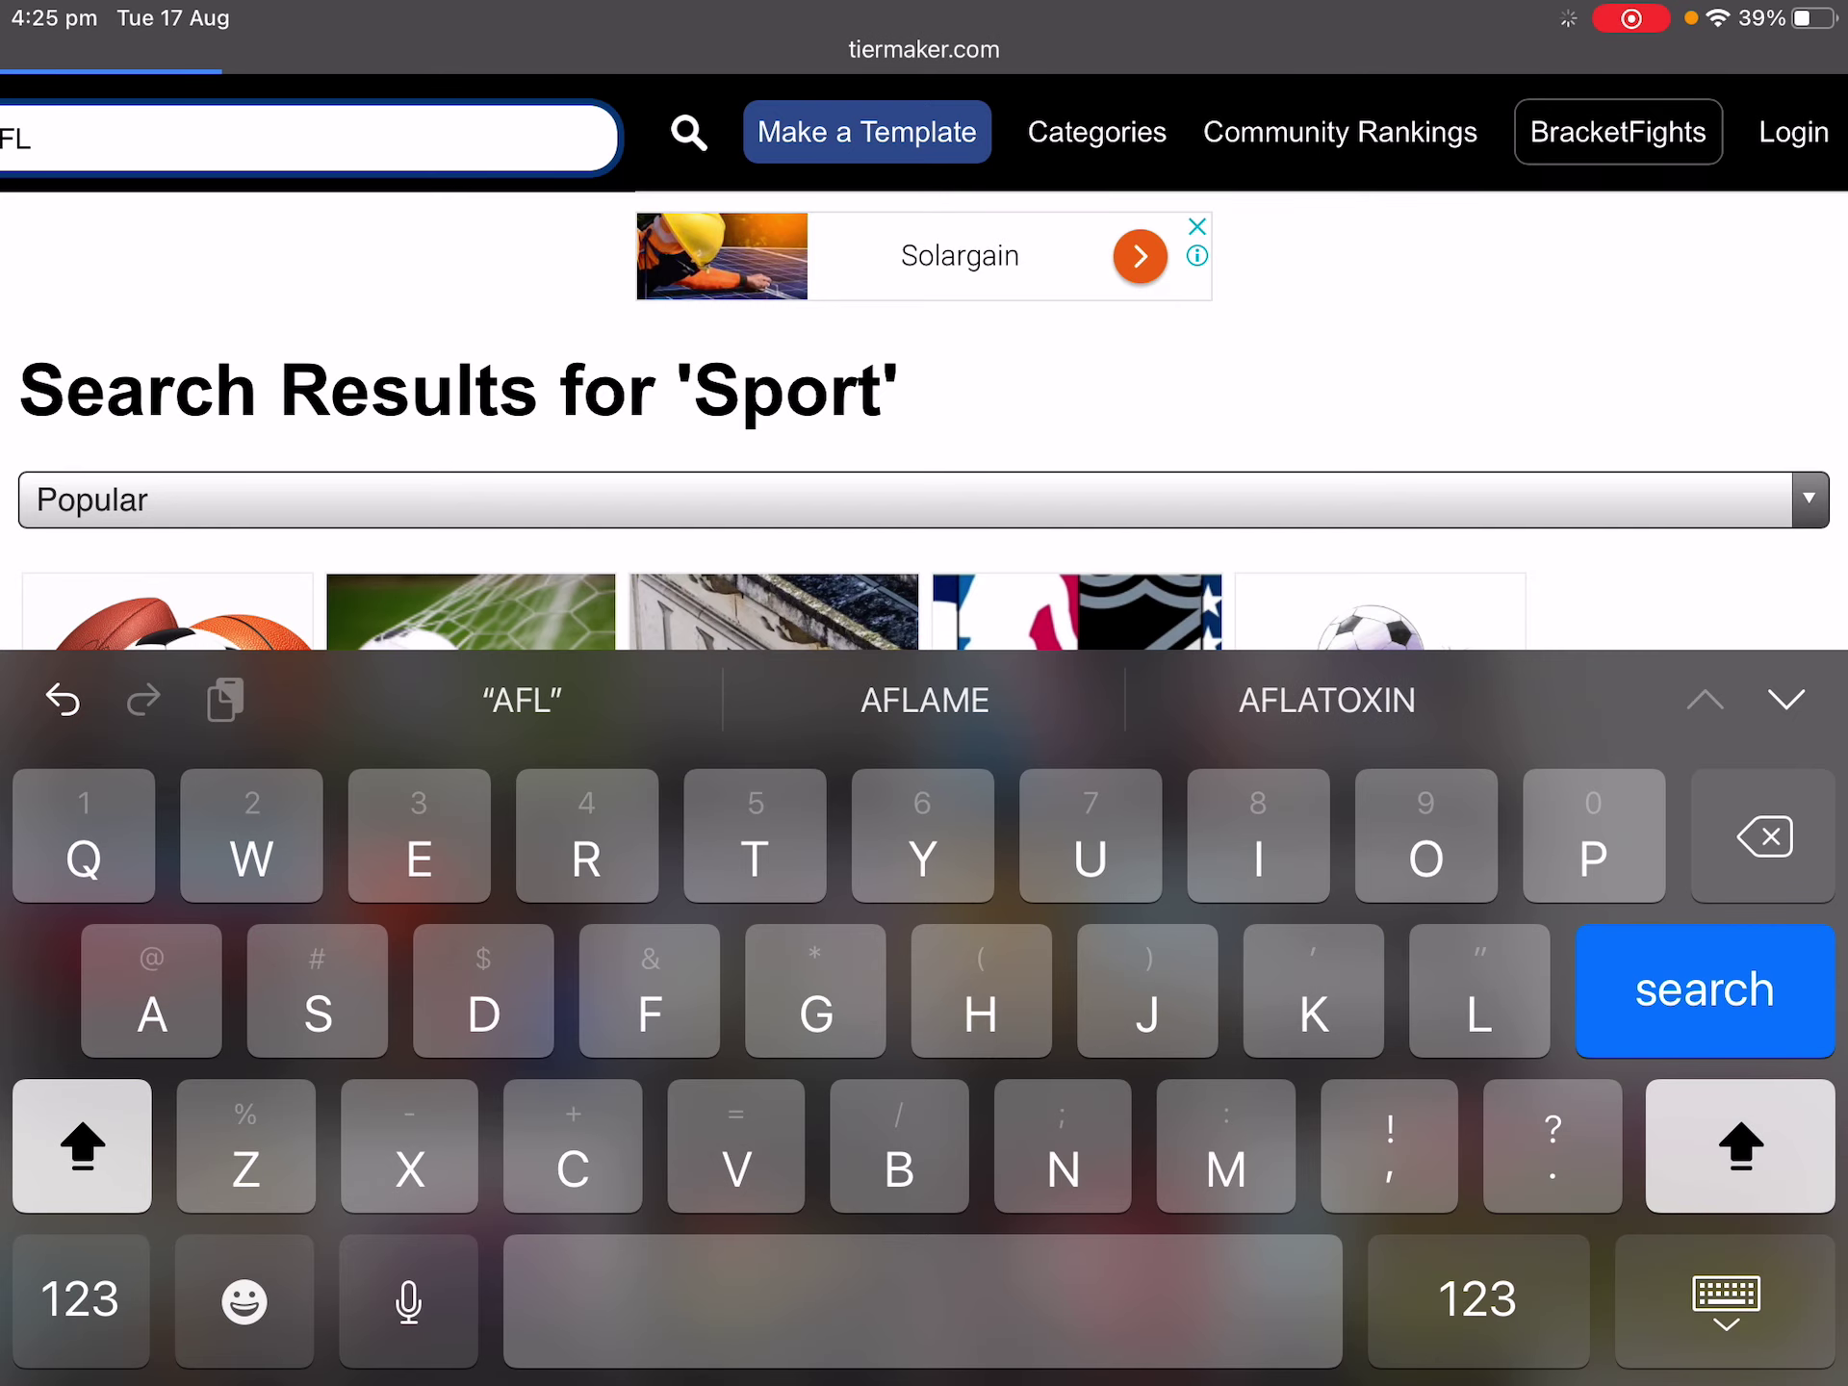
pyautogui.press('Return')
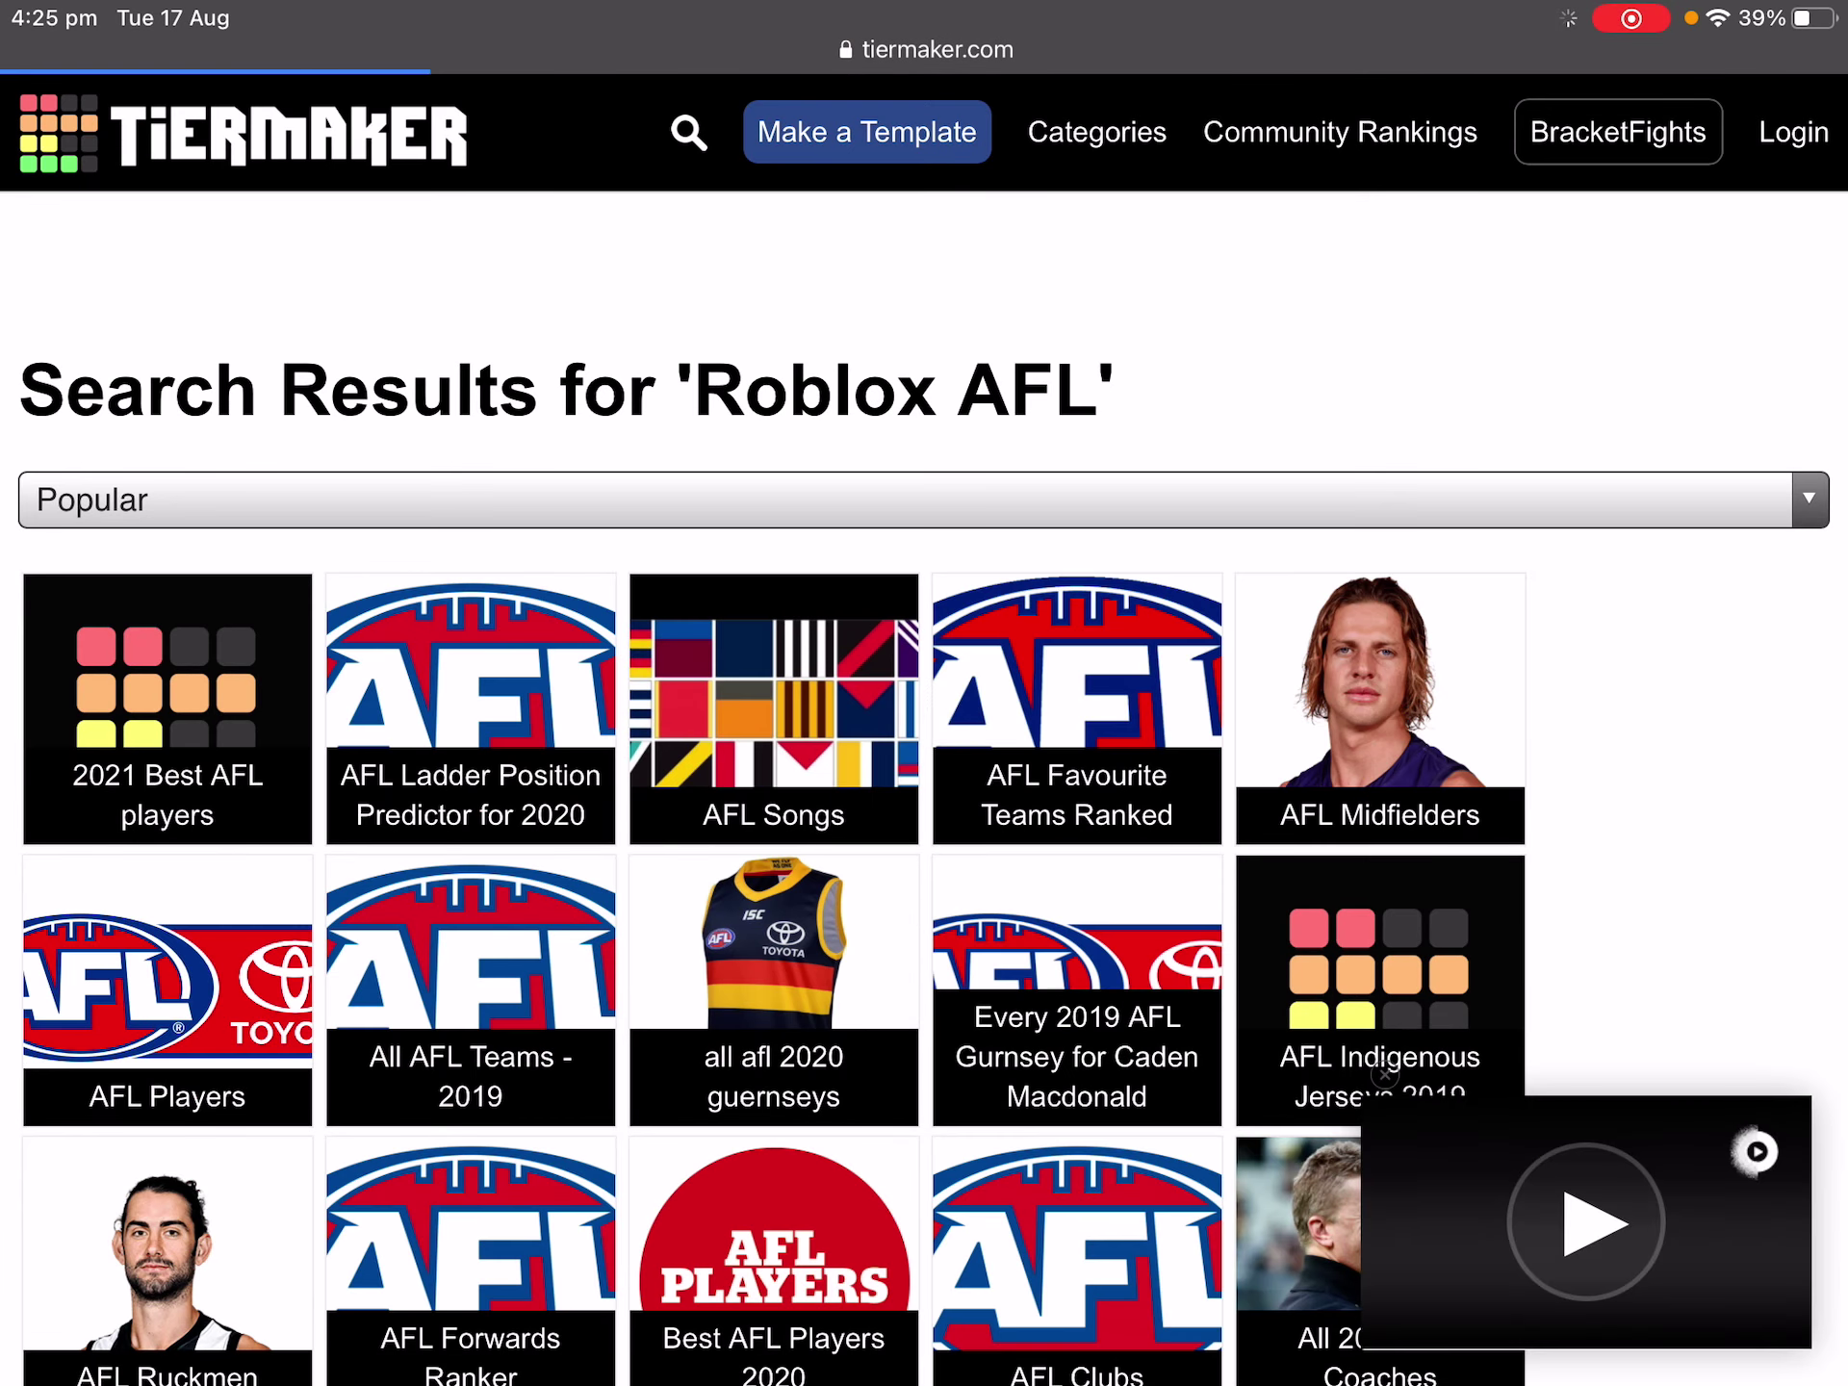
pyautogui.scroll(-2, 924, 770)
pyautogui.scroll(-4, 924, 770)
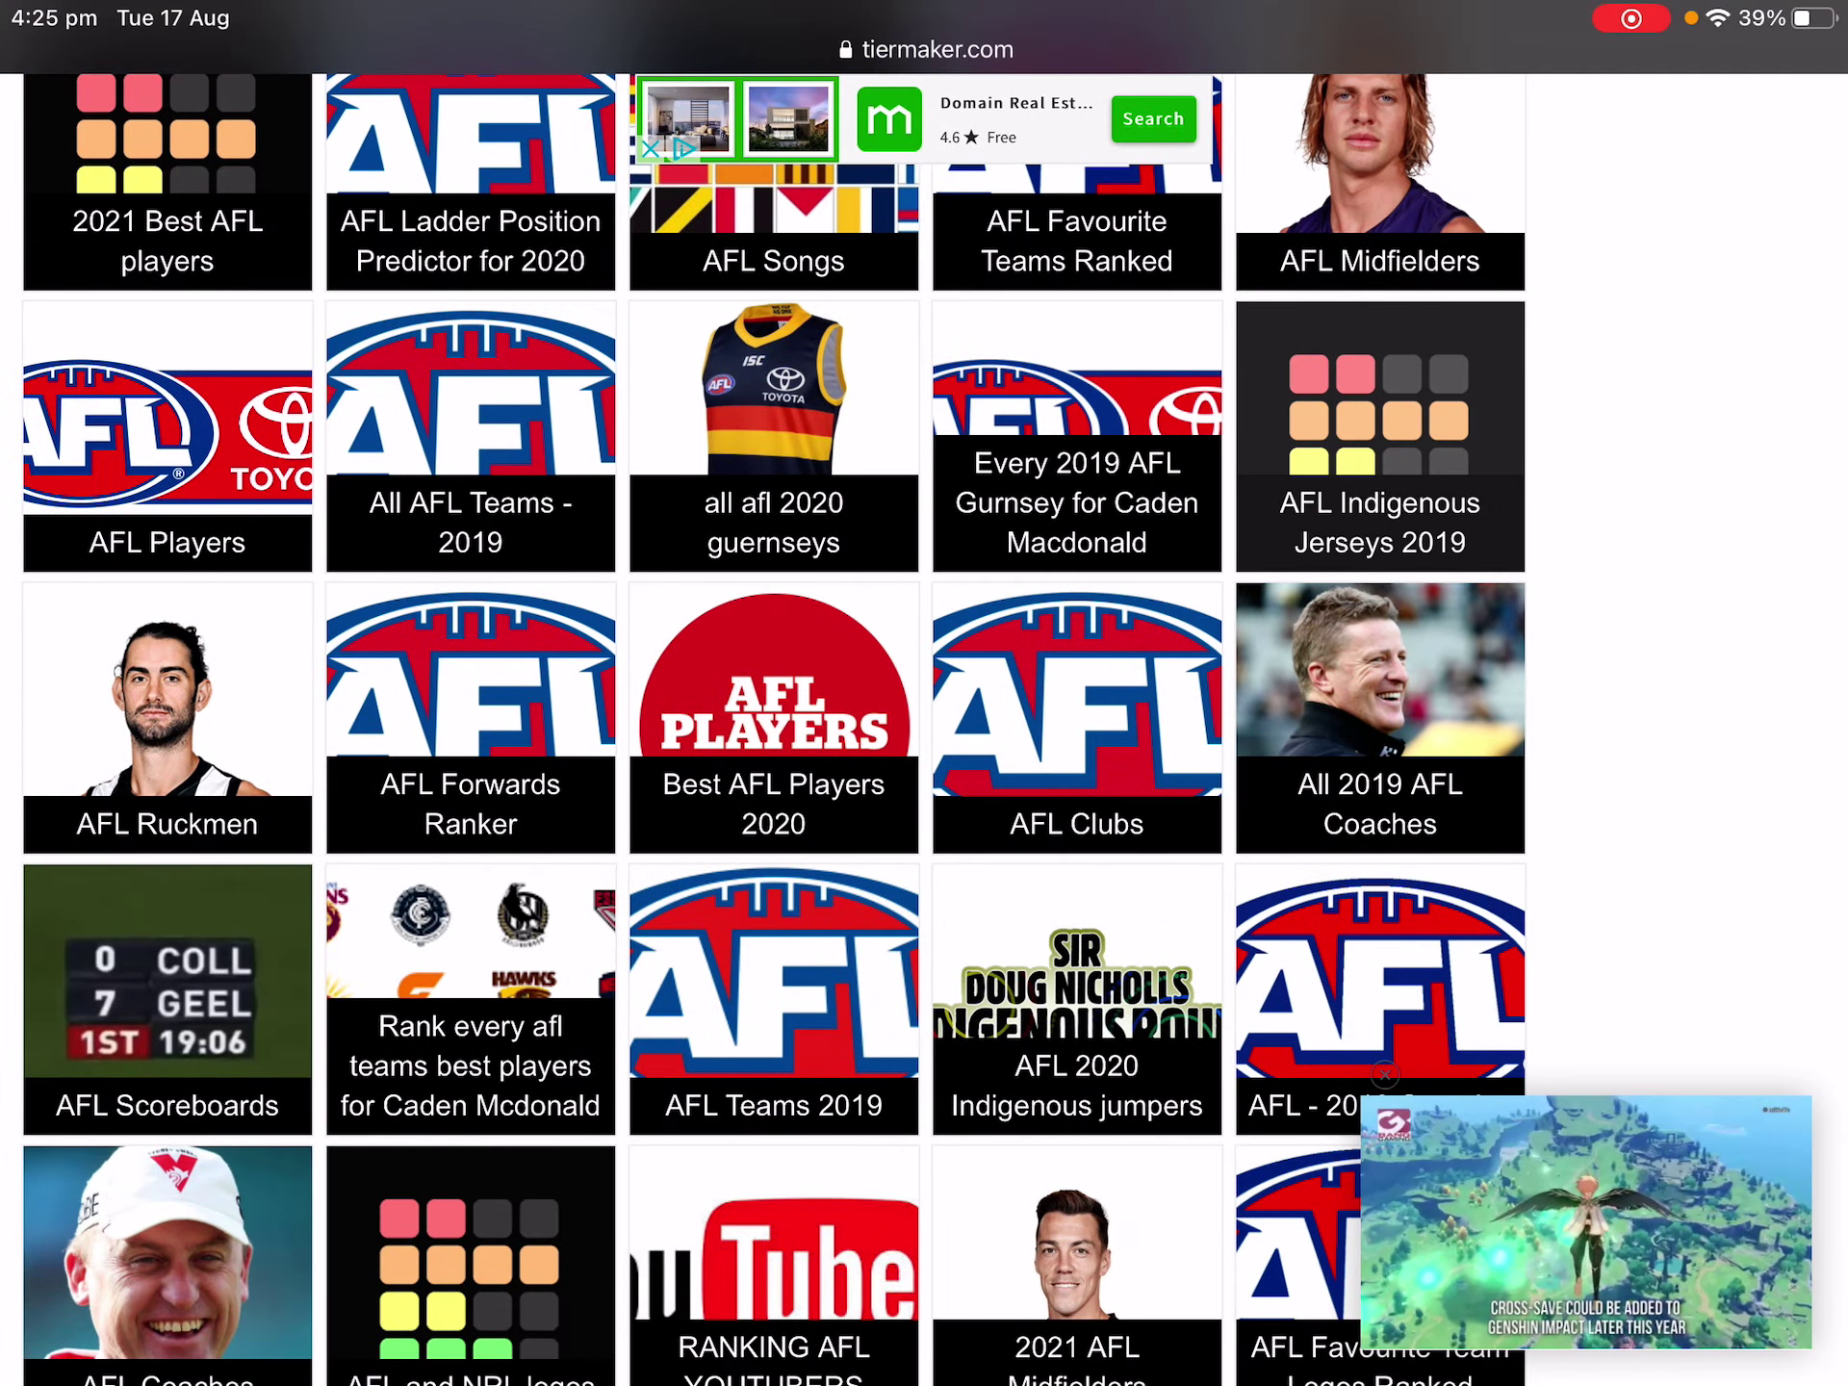
pyautogui.scroll(-8, 923, 693)
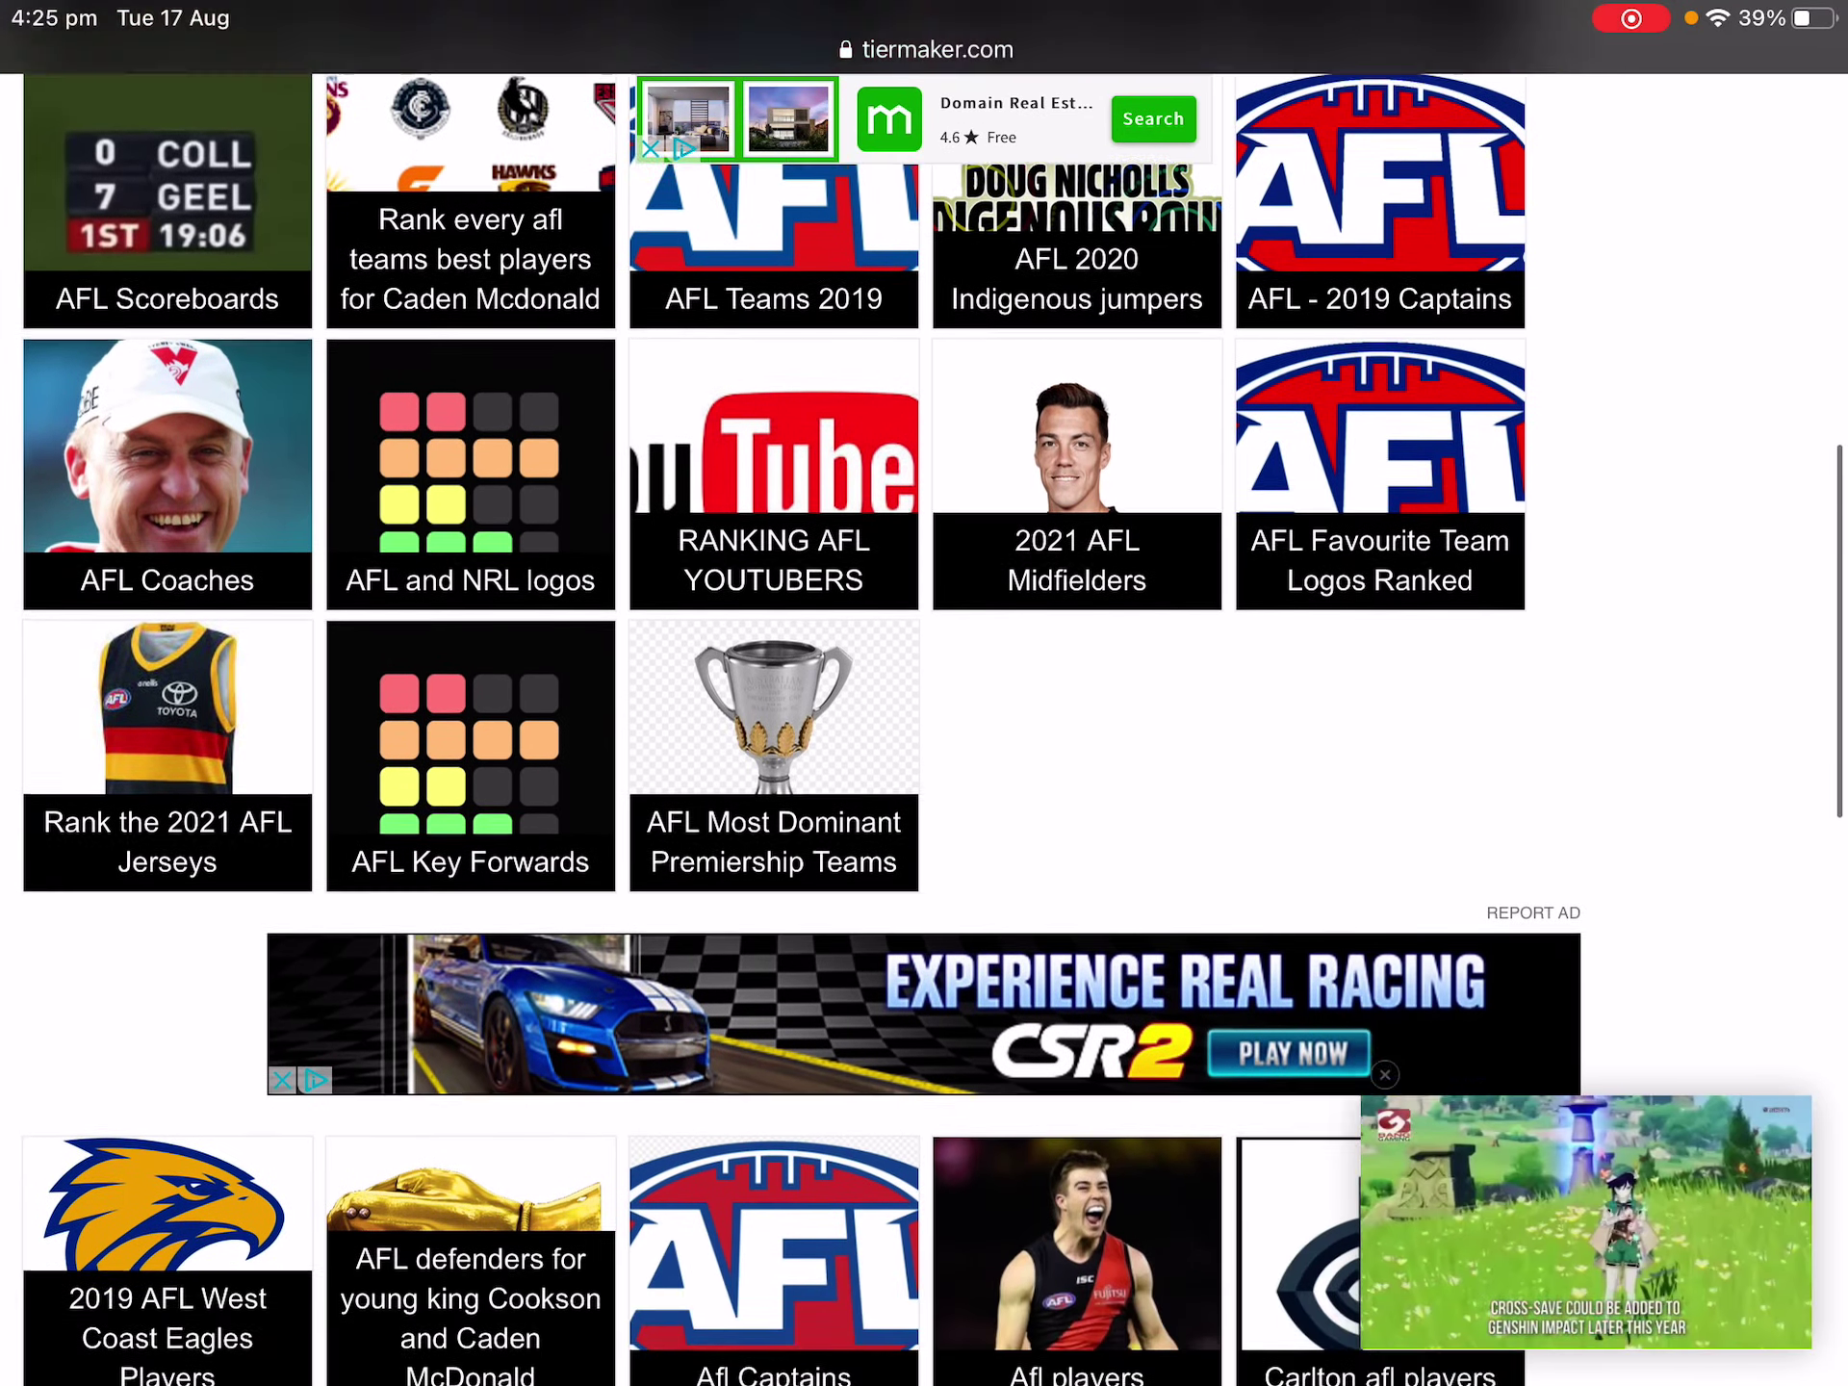
pyautogui.scroll(-8, 924, 692)
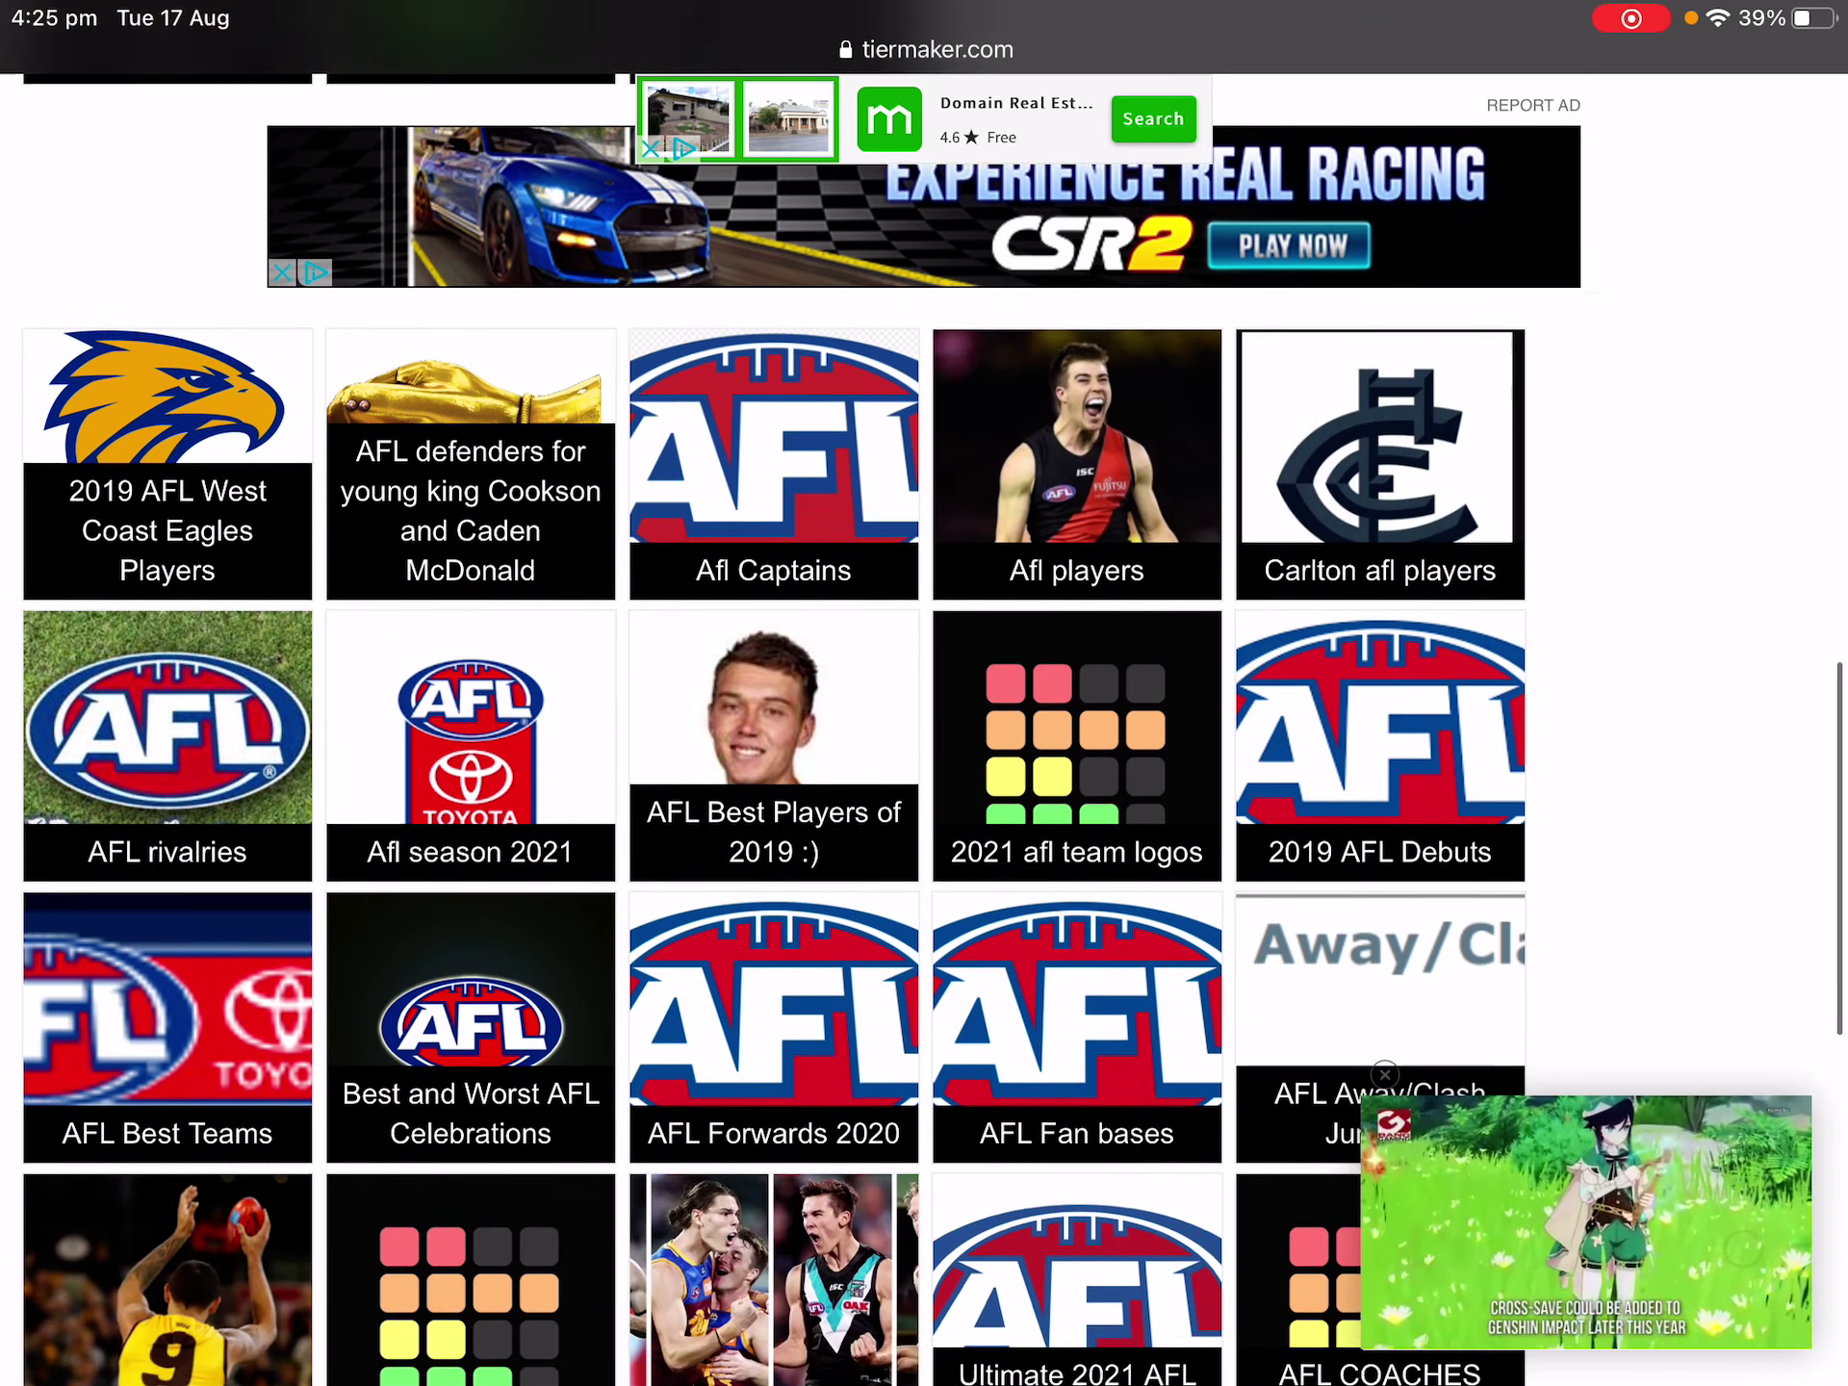
pyautogui.scroll(-6, 924, 693)
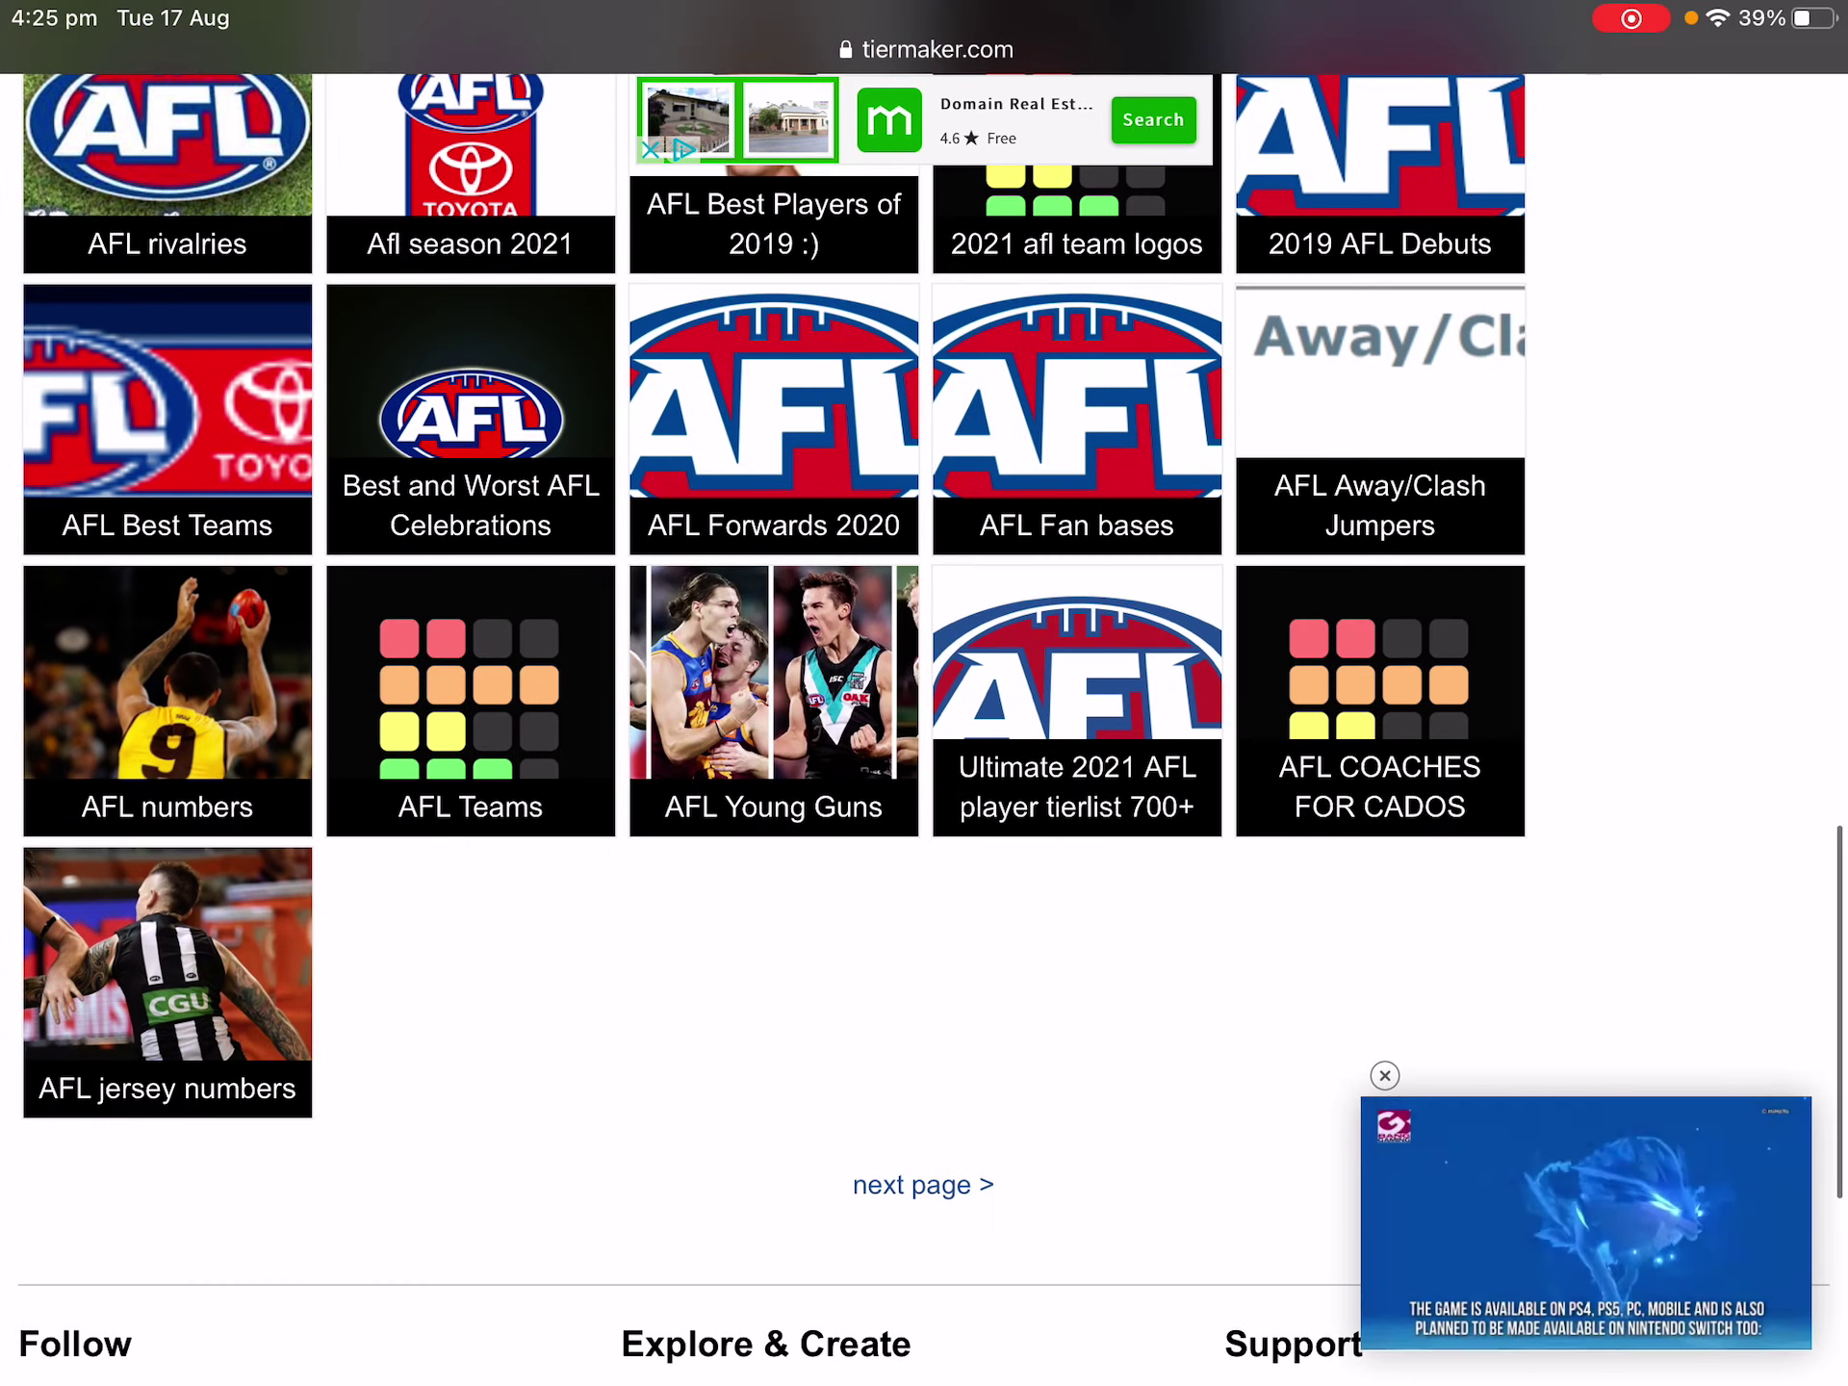
pyautogui.scroll(20, 924, 693)
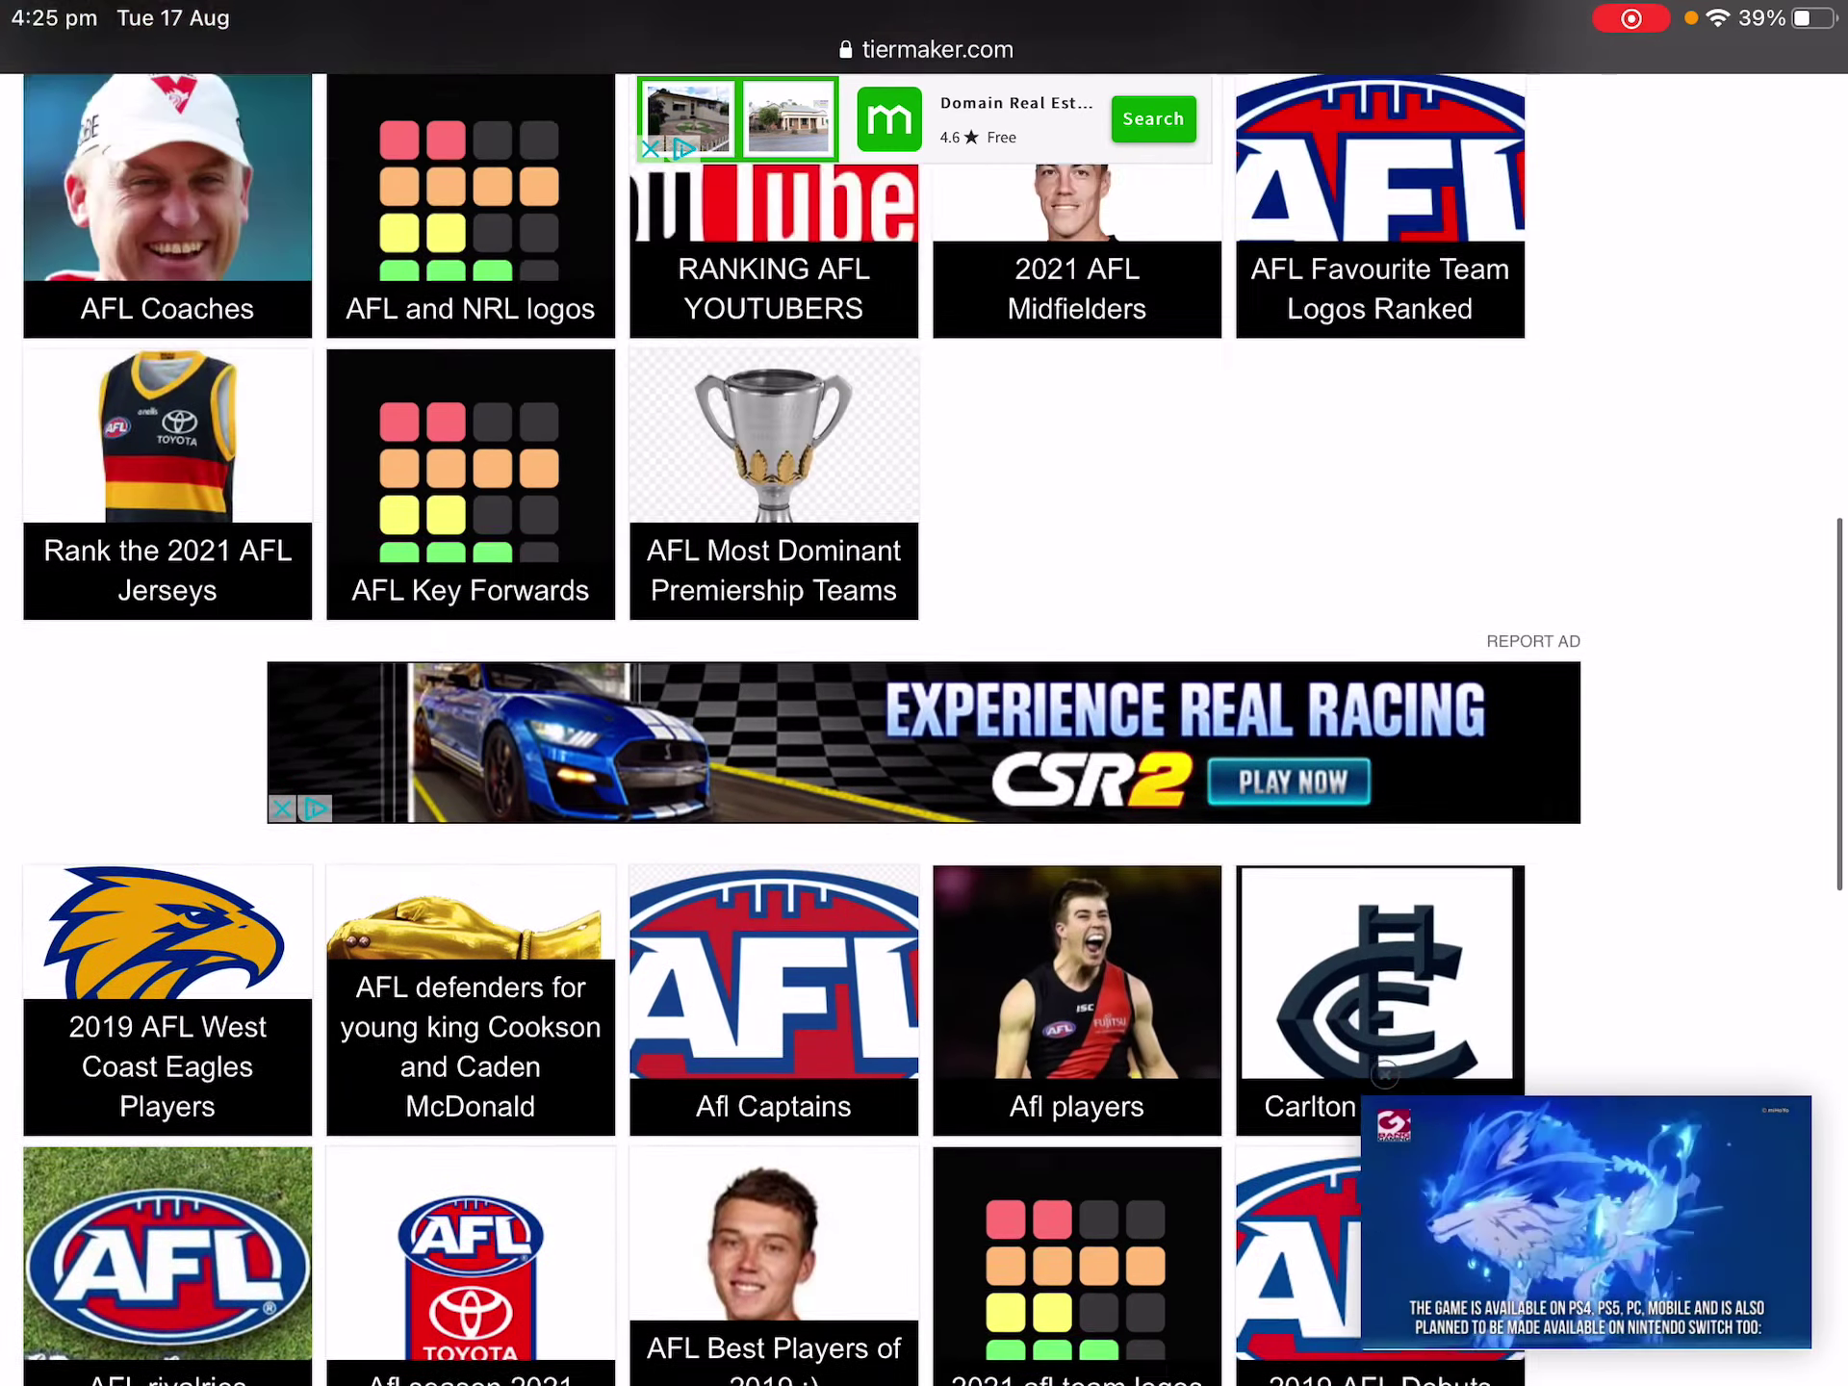
pyautogui.scroll(-3, 924, 693)
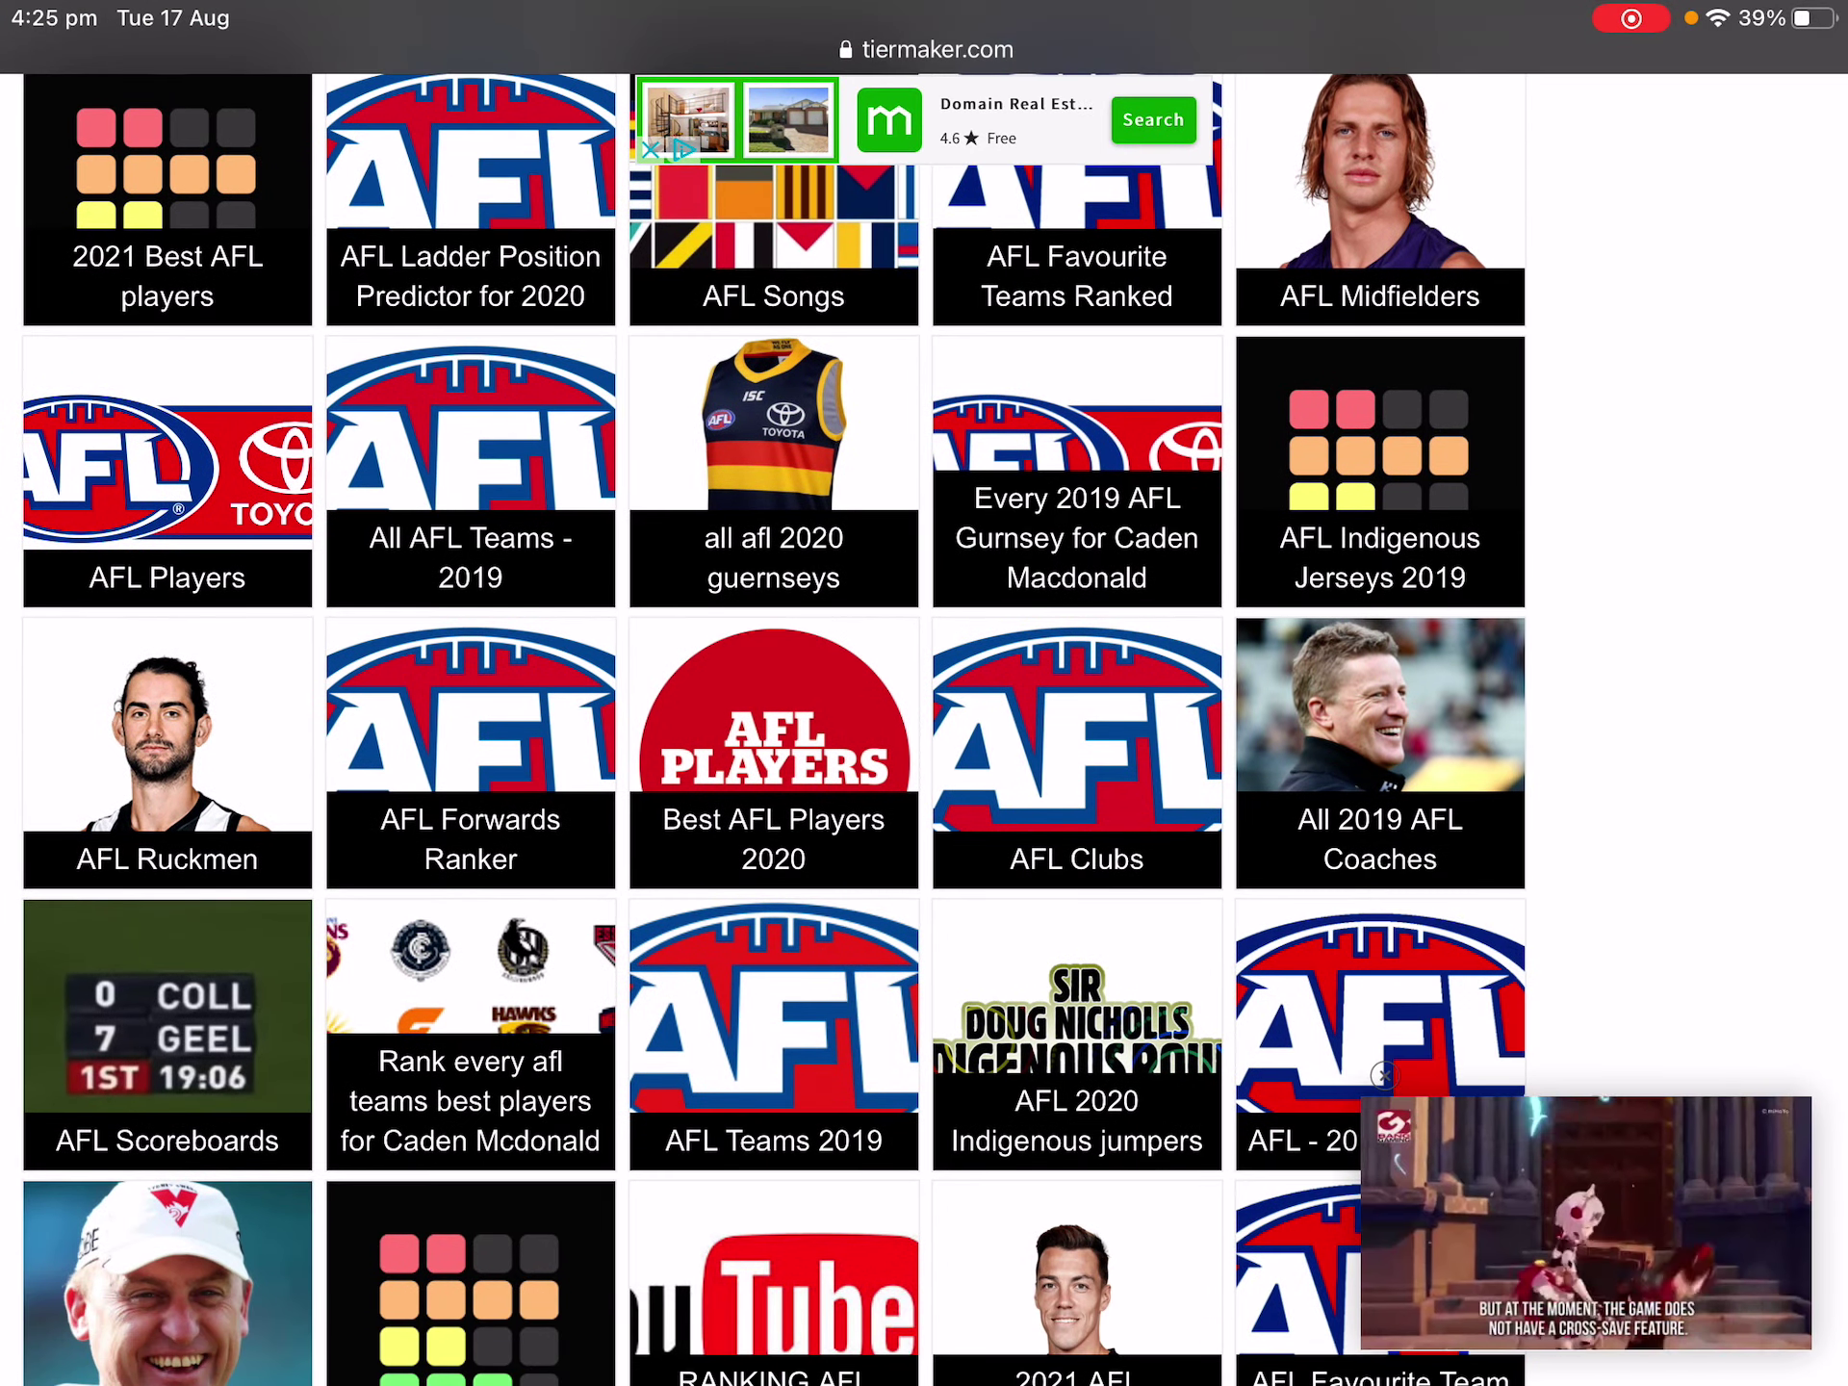
pyautogui.scroll(6, 924, 693)
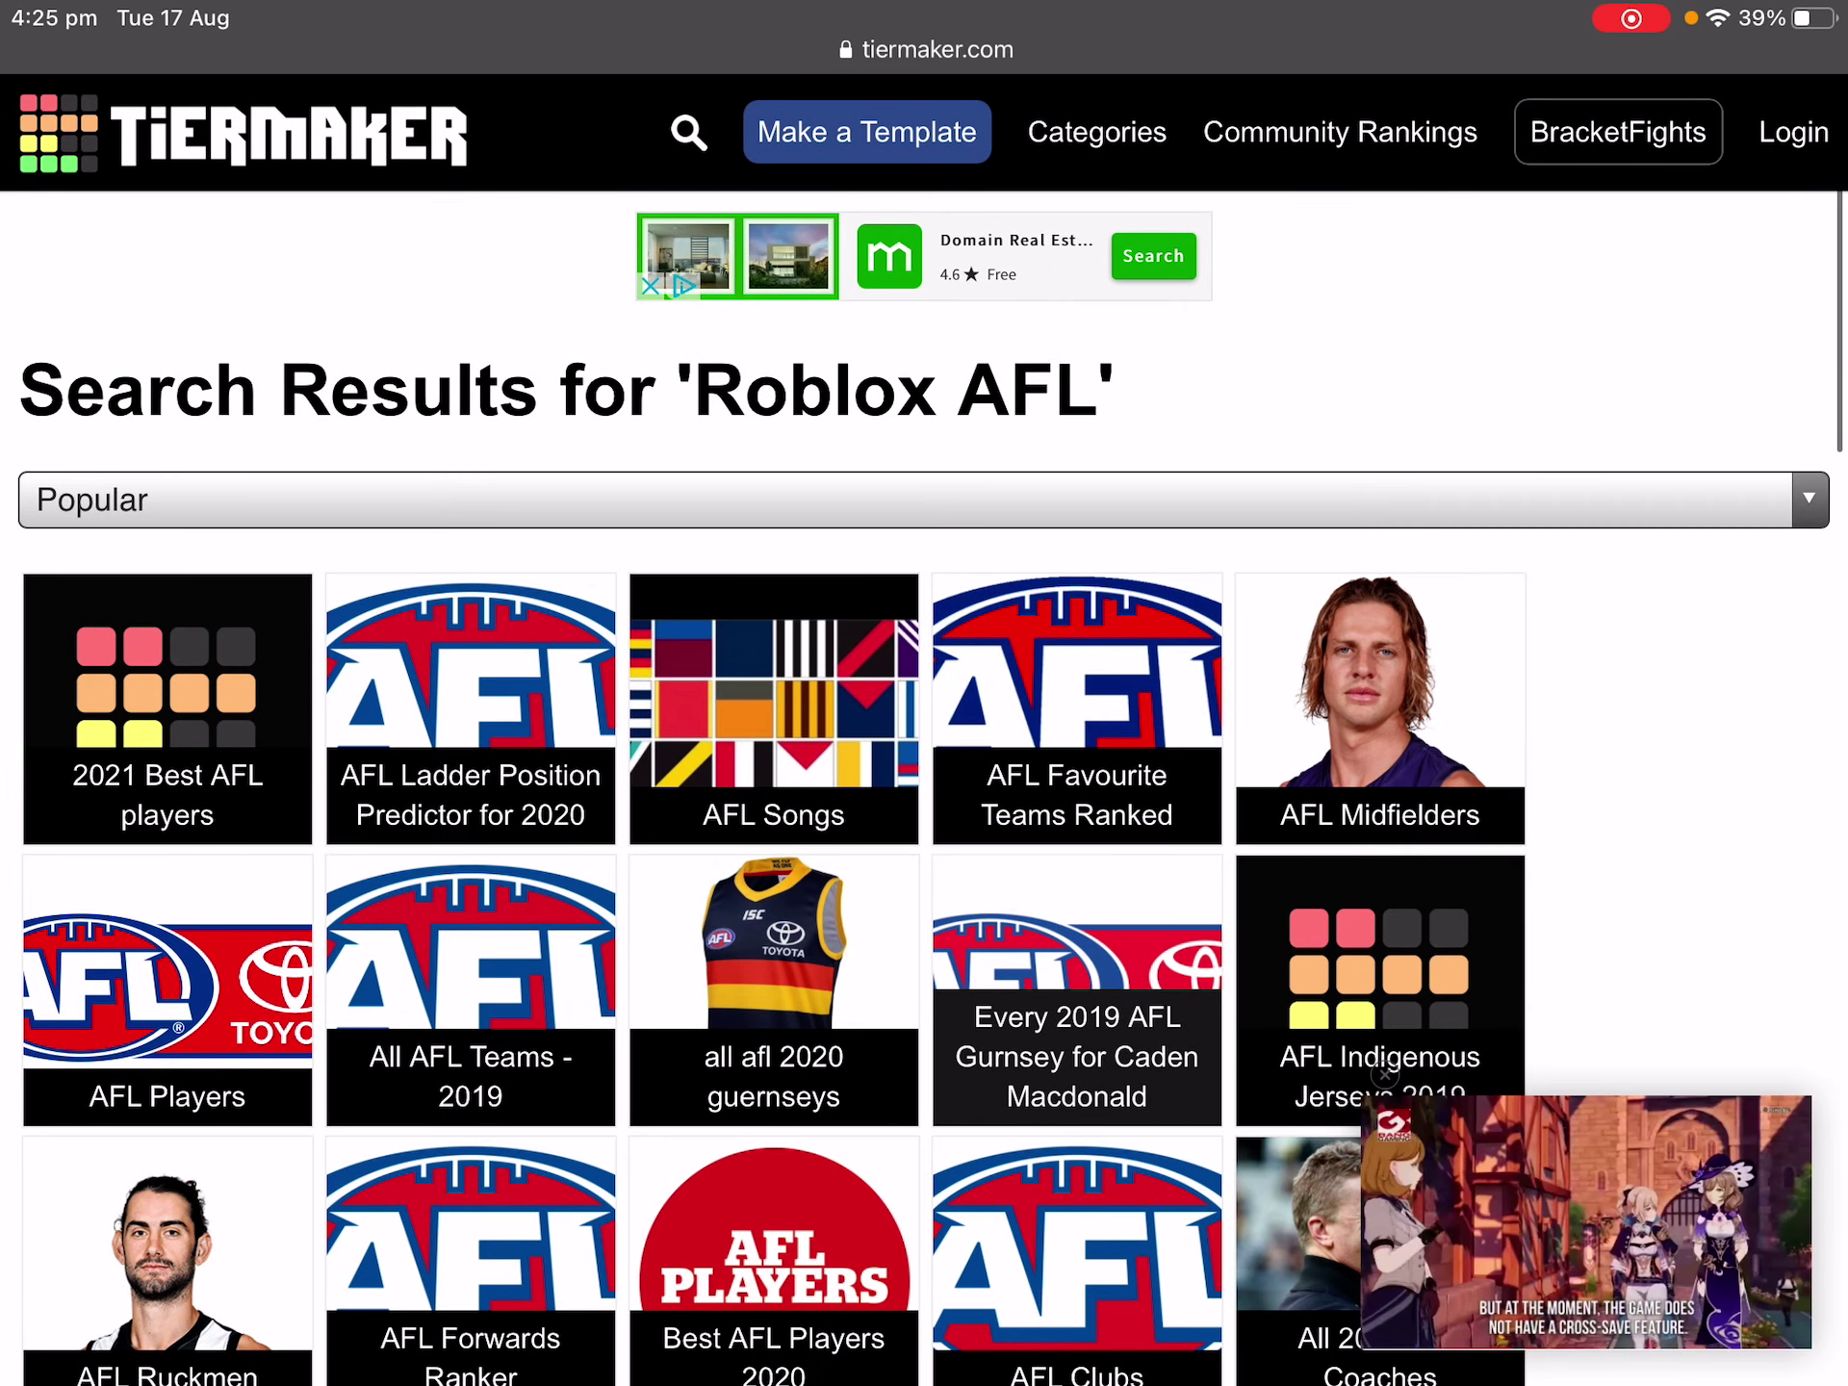
# Open the template search with capitals on, returning to the TierMaker page in the browser.
pyautogui.click(688, 131)
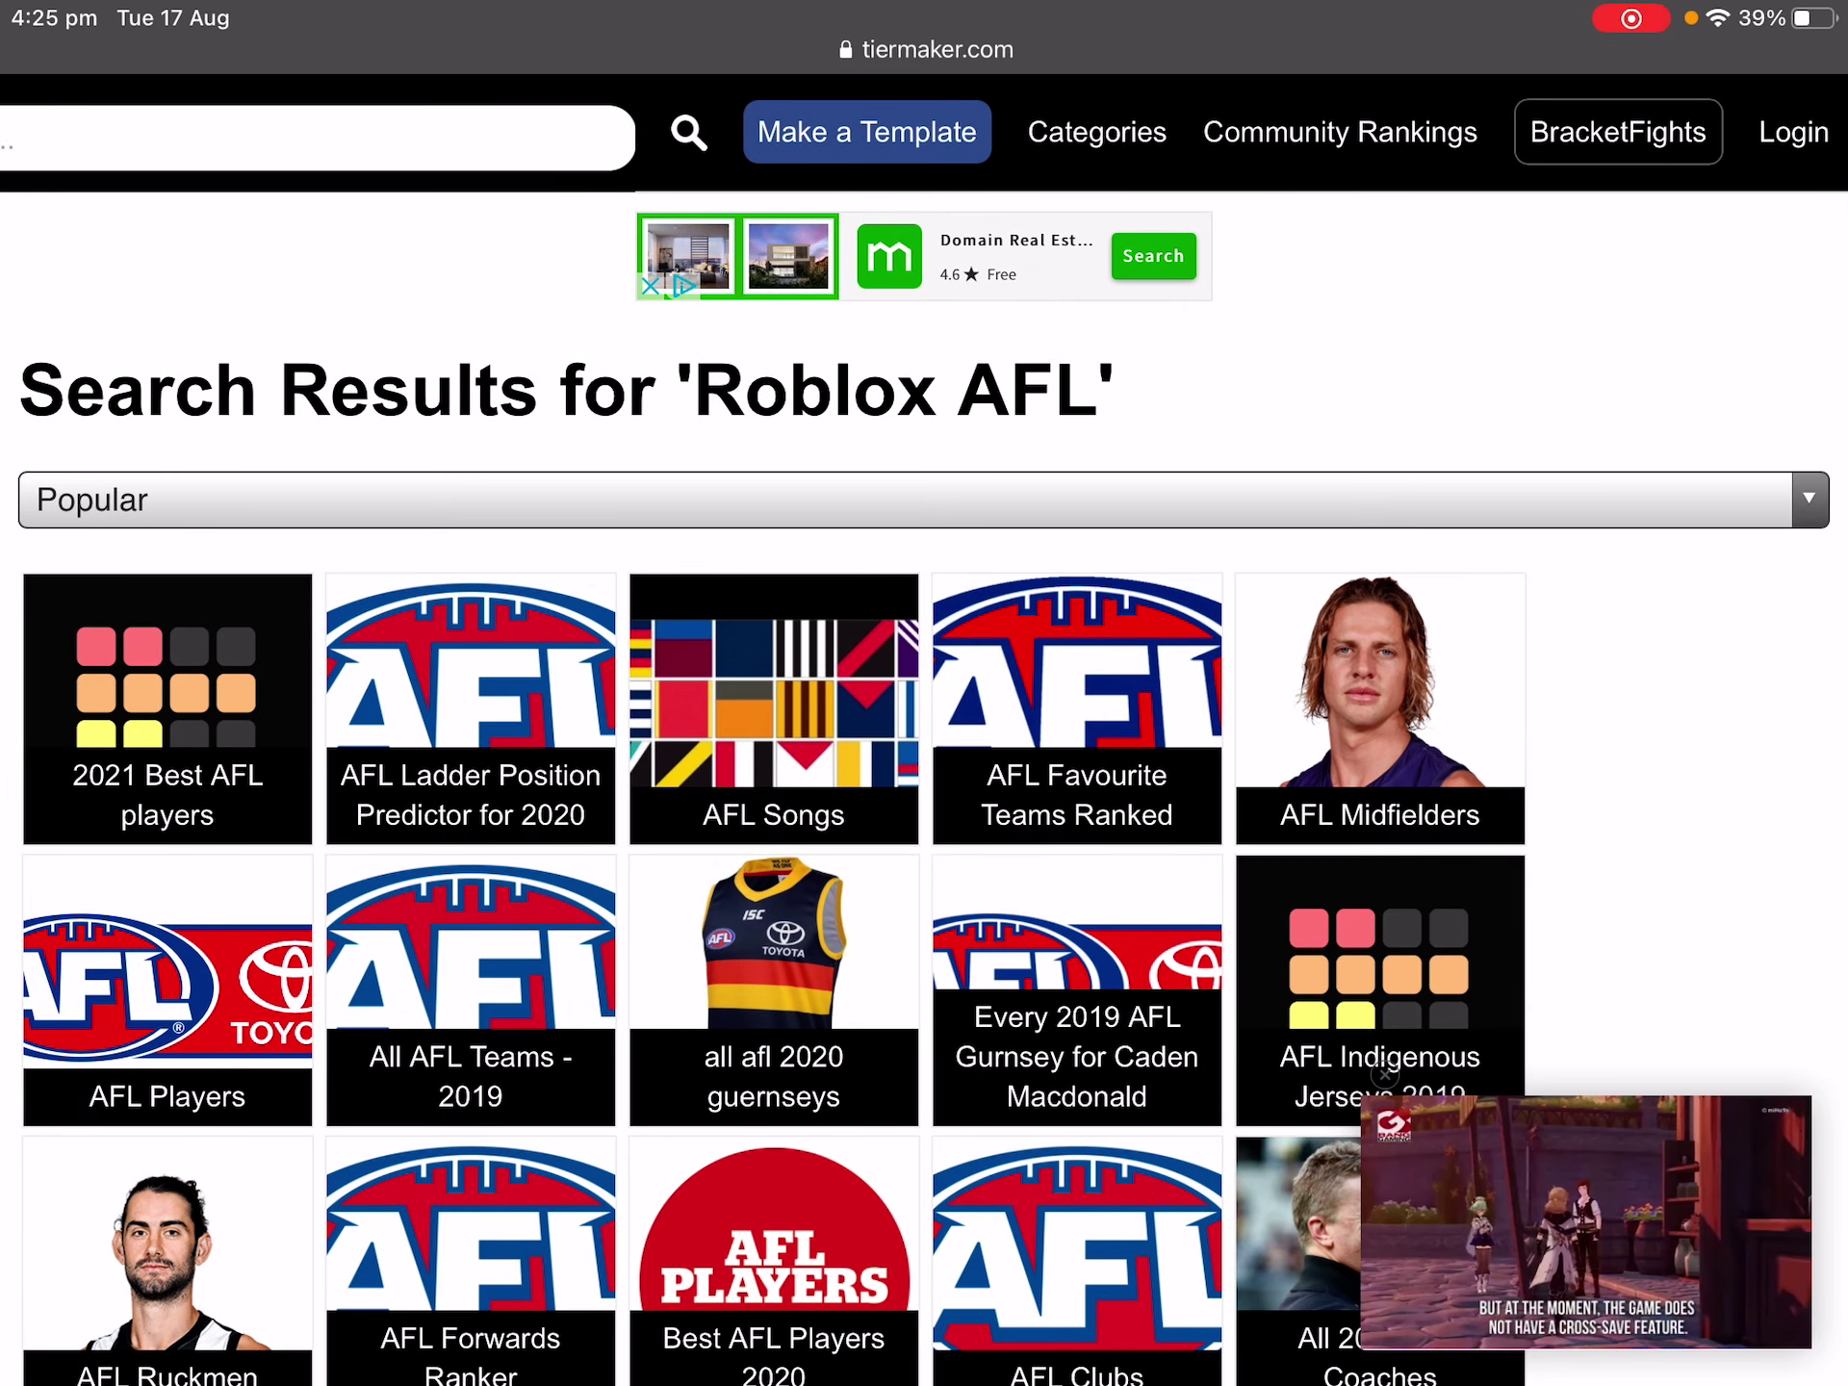
pyautogui.click(307, 137)
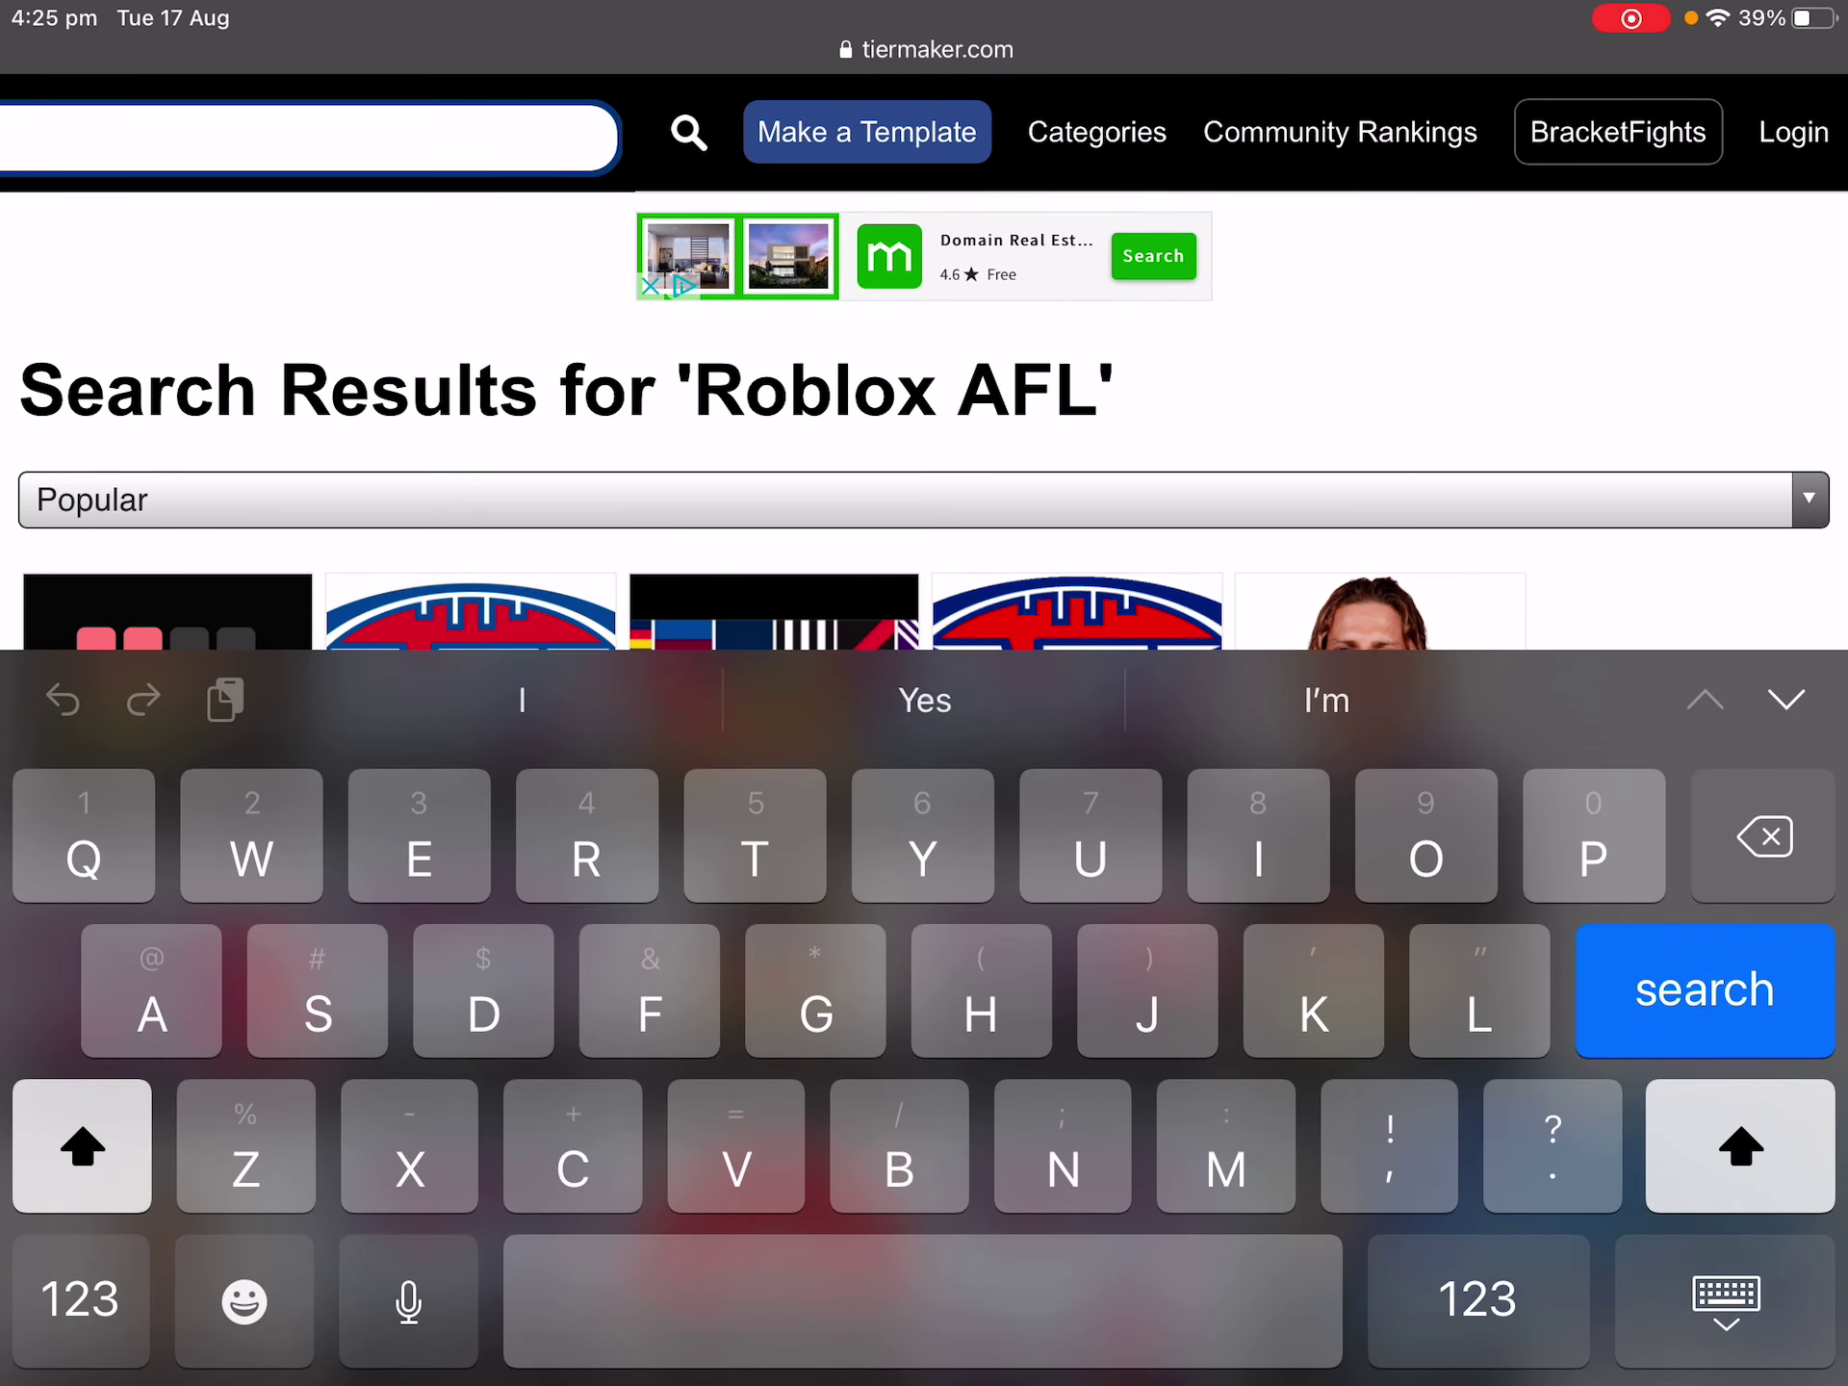
pyautogui.click(82, 1145)
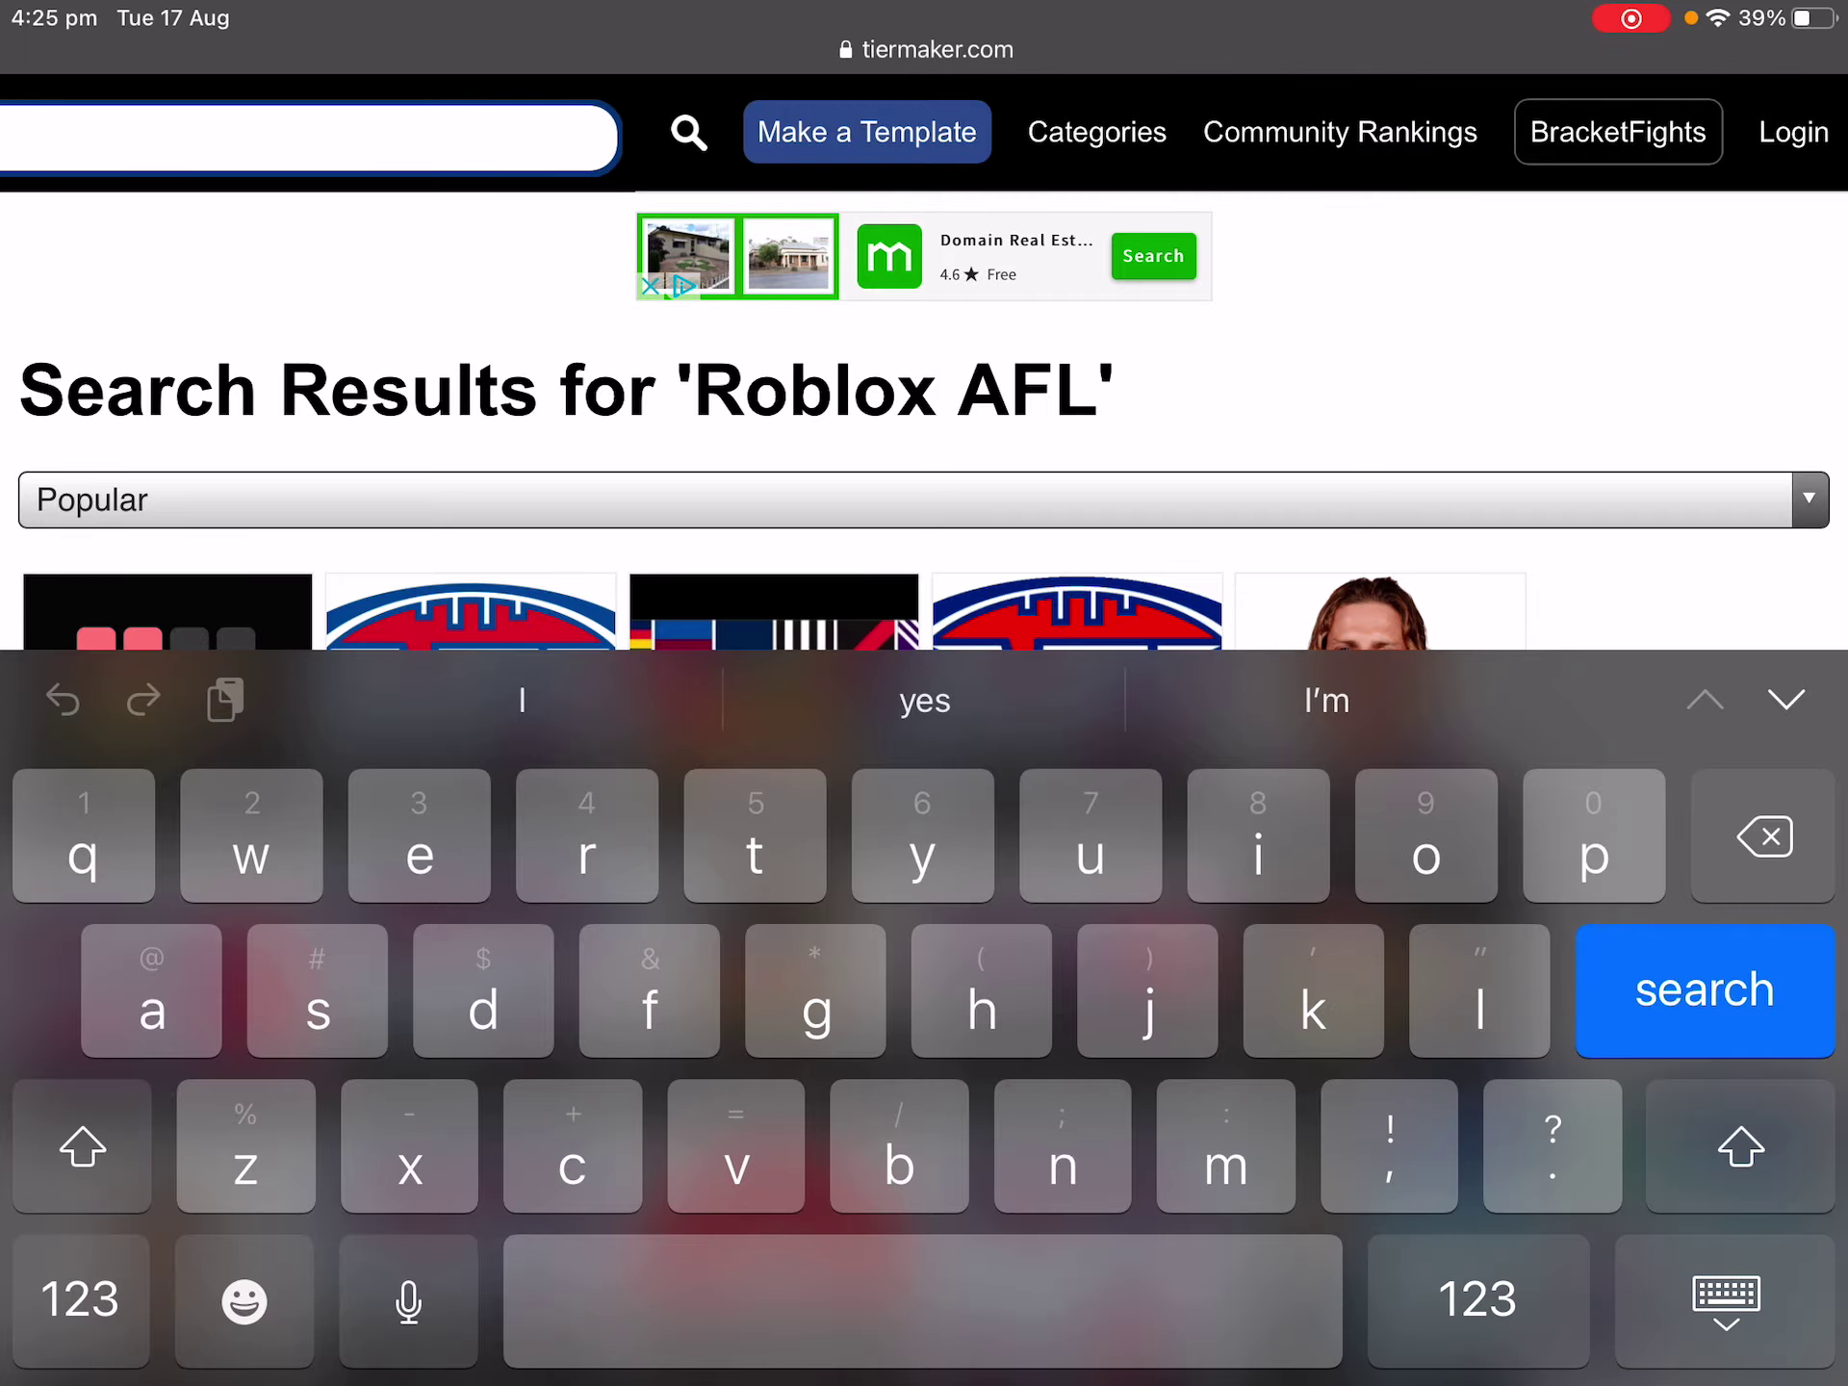
pyautogui.click(82, 1146)
pyautogui.click(82, 1145)
pyautogui.click(81, 1146)
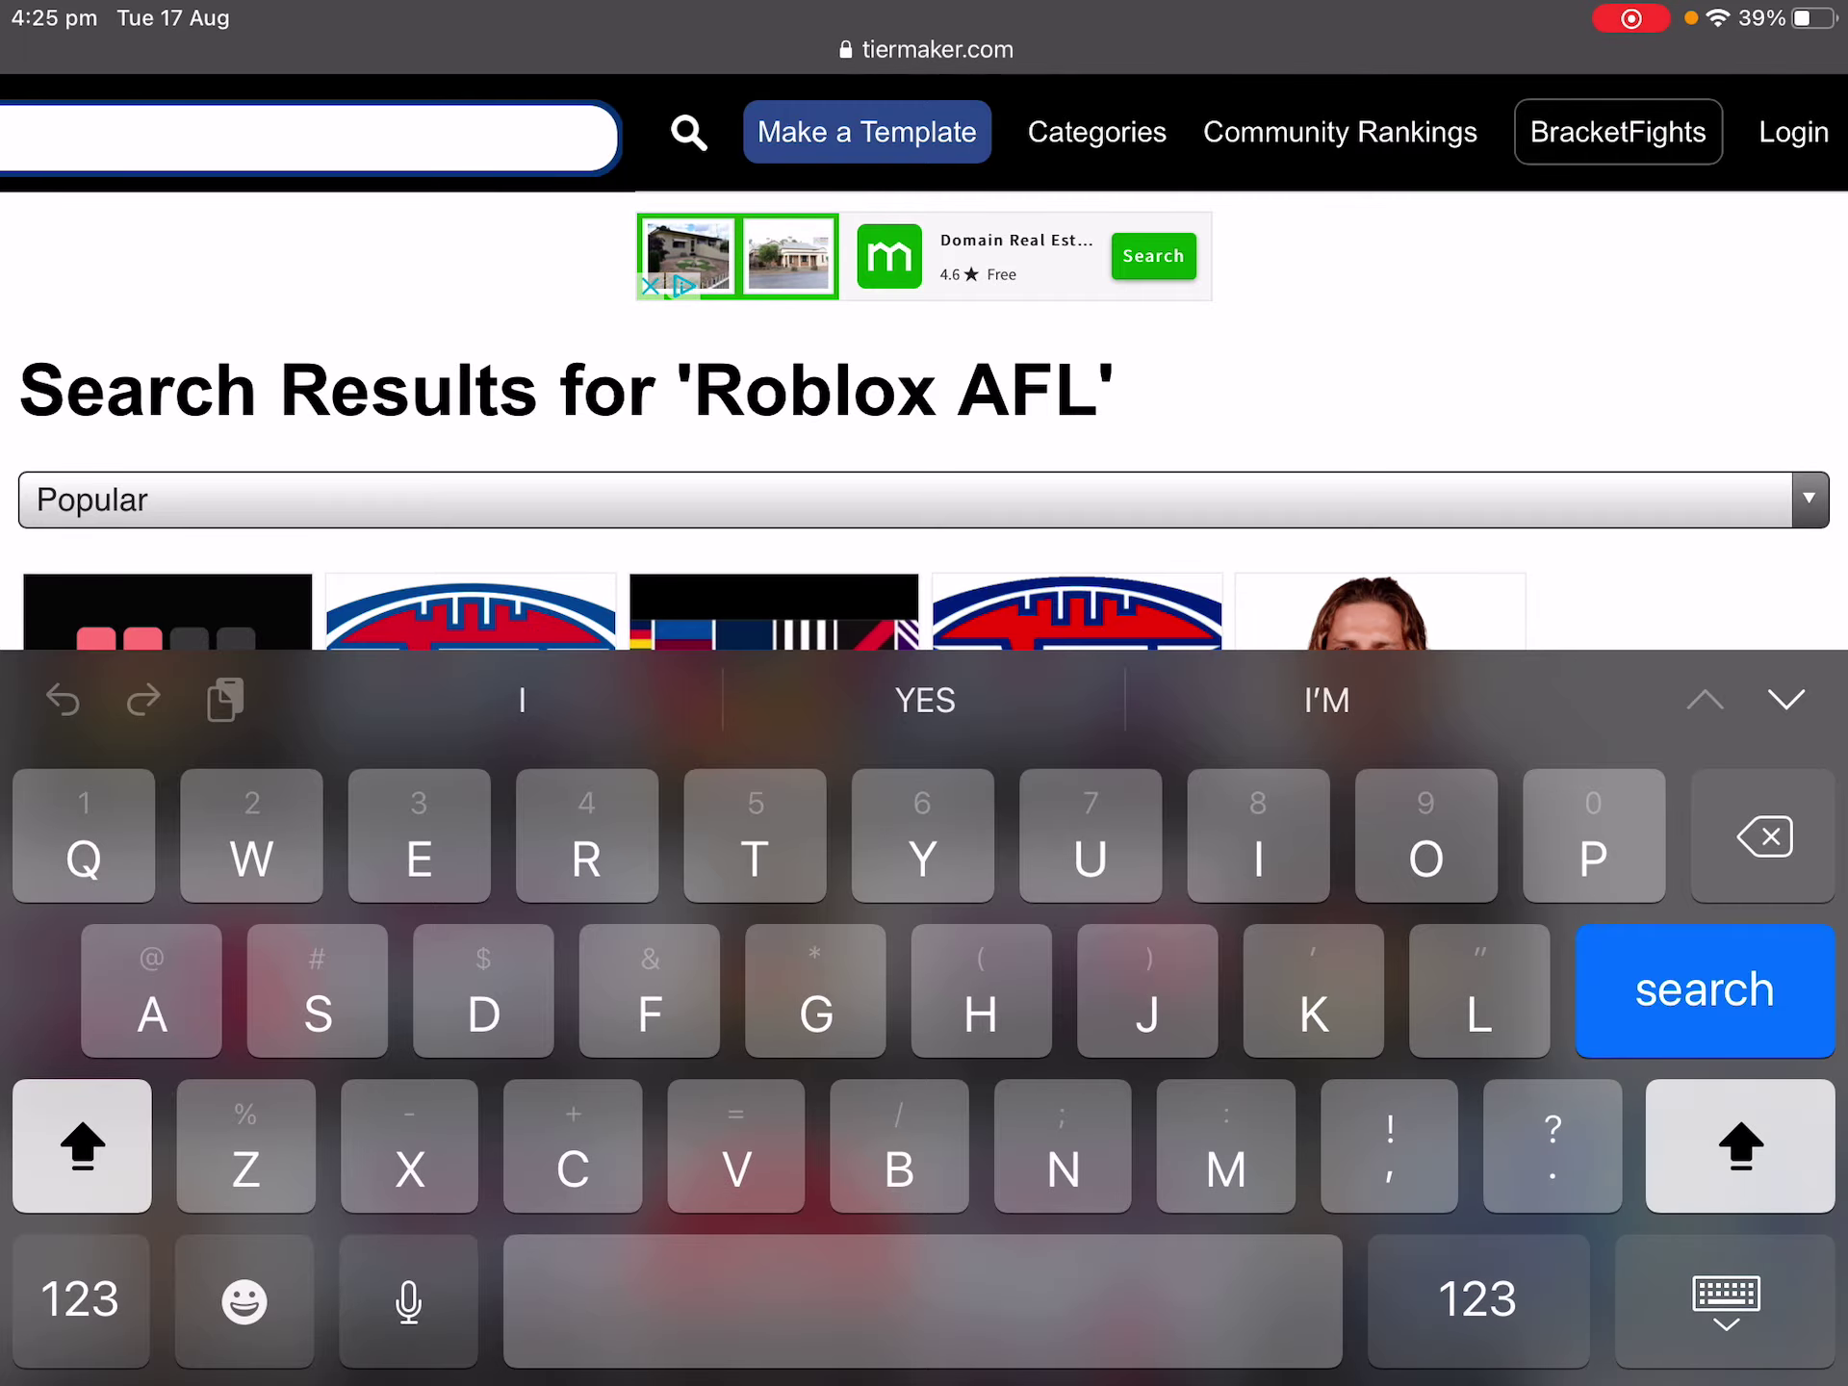
pyautogui.scroll(-5, 923, 385)
pyautogui.moveTo(924, 1381); pyautogui.dragTo(924, 673)
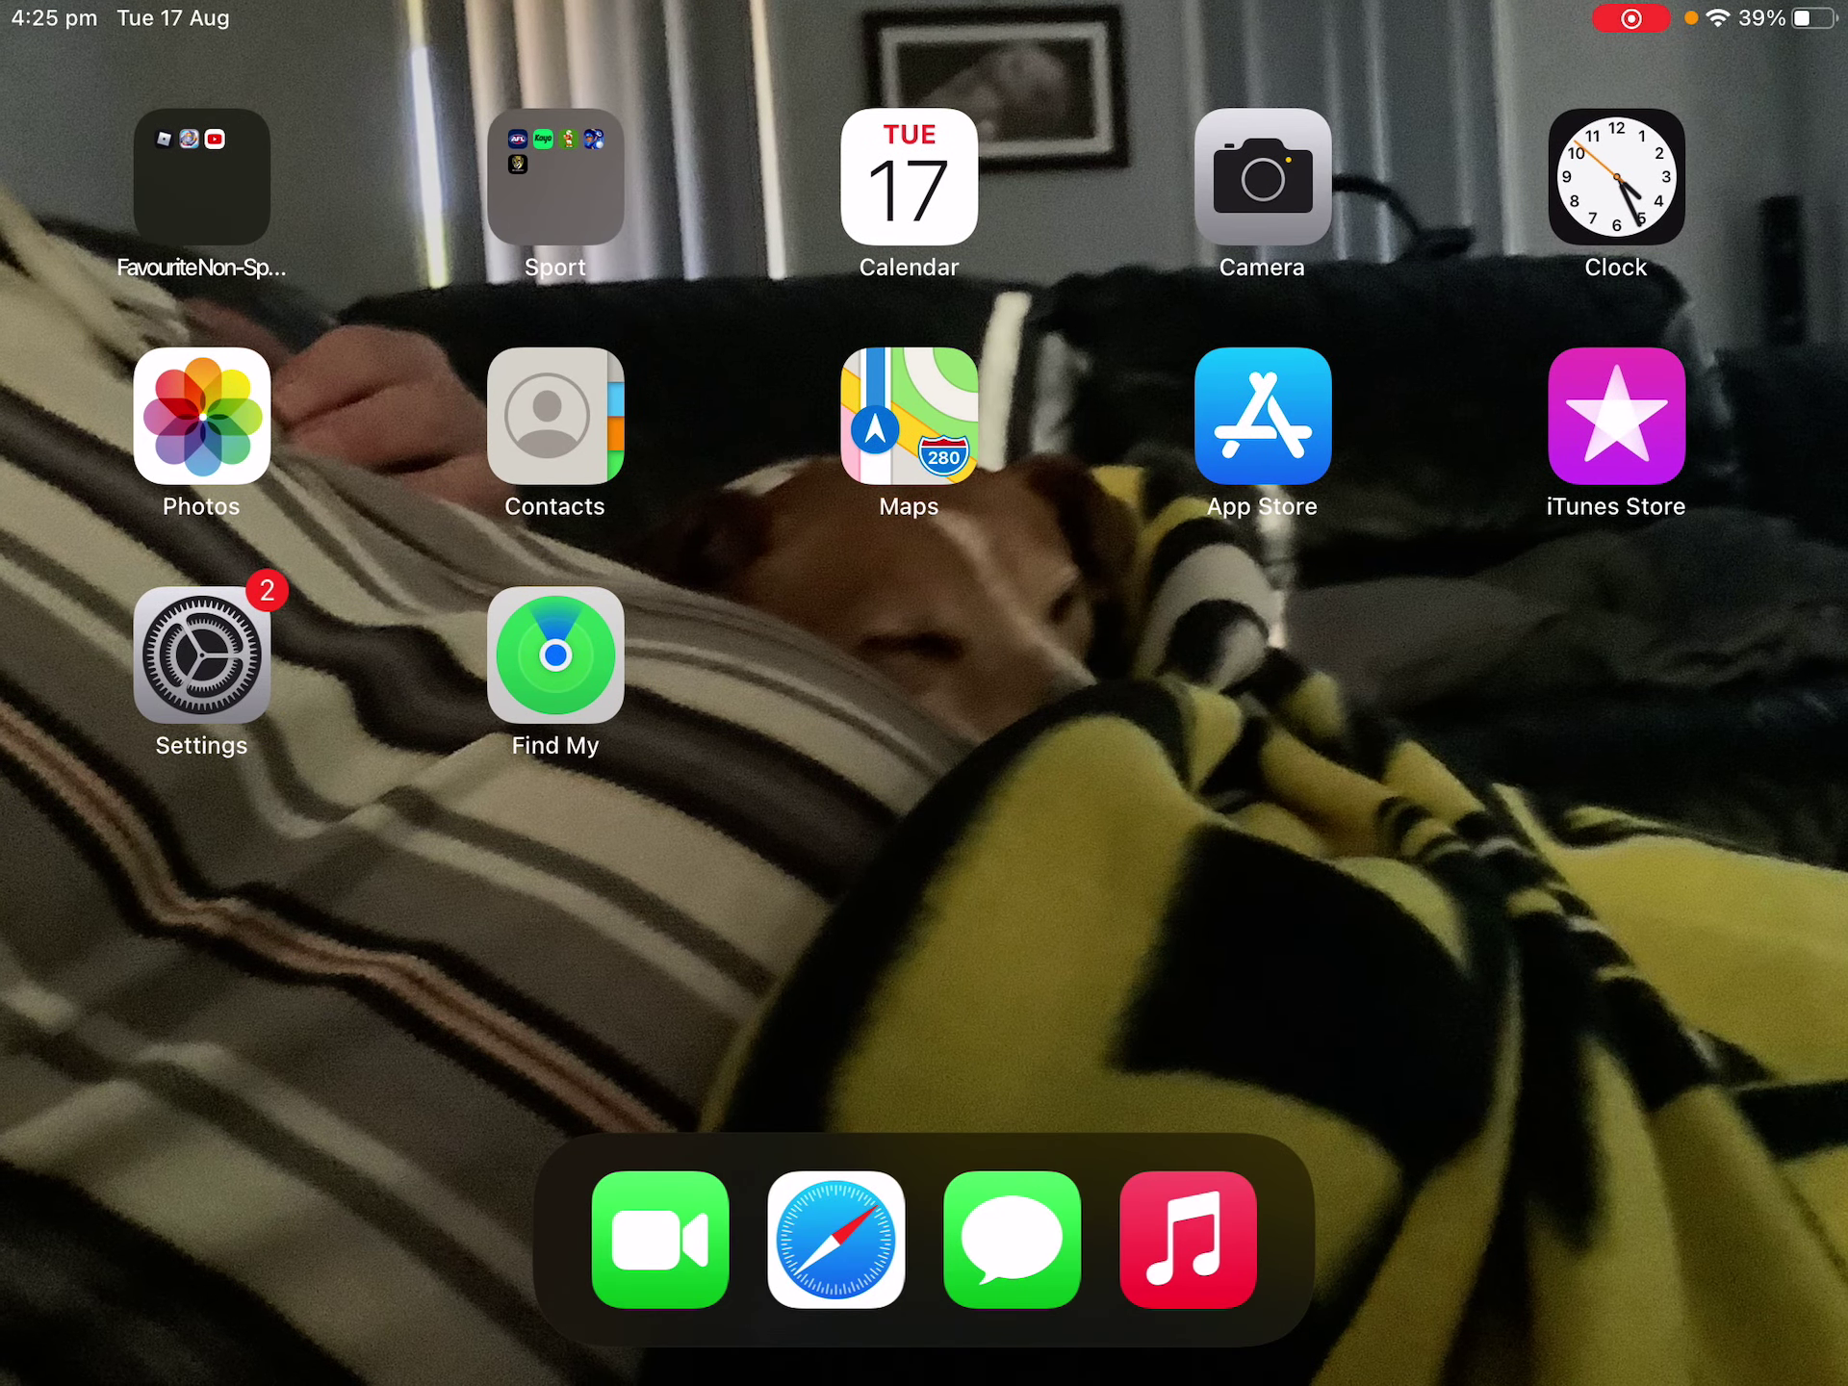
pyautogui.click(836, 1239)
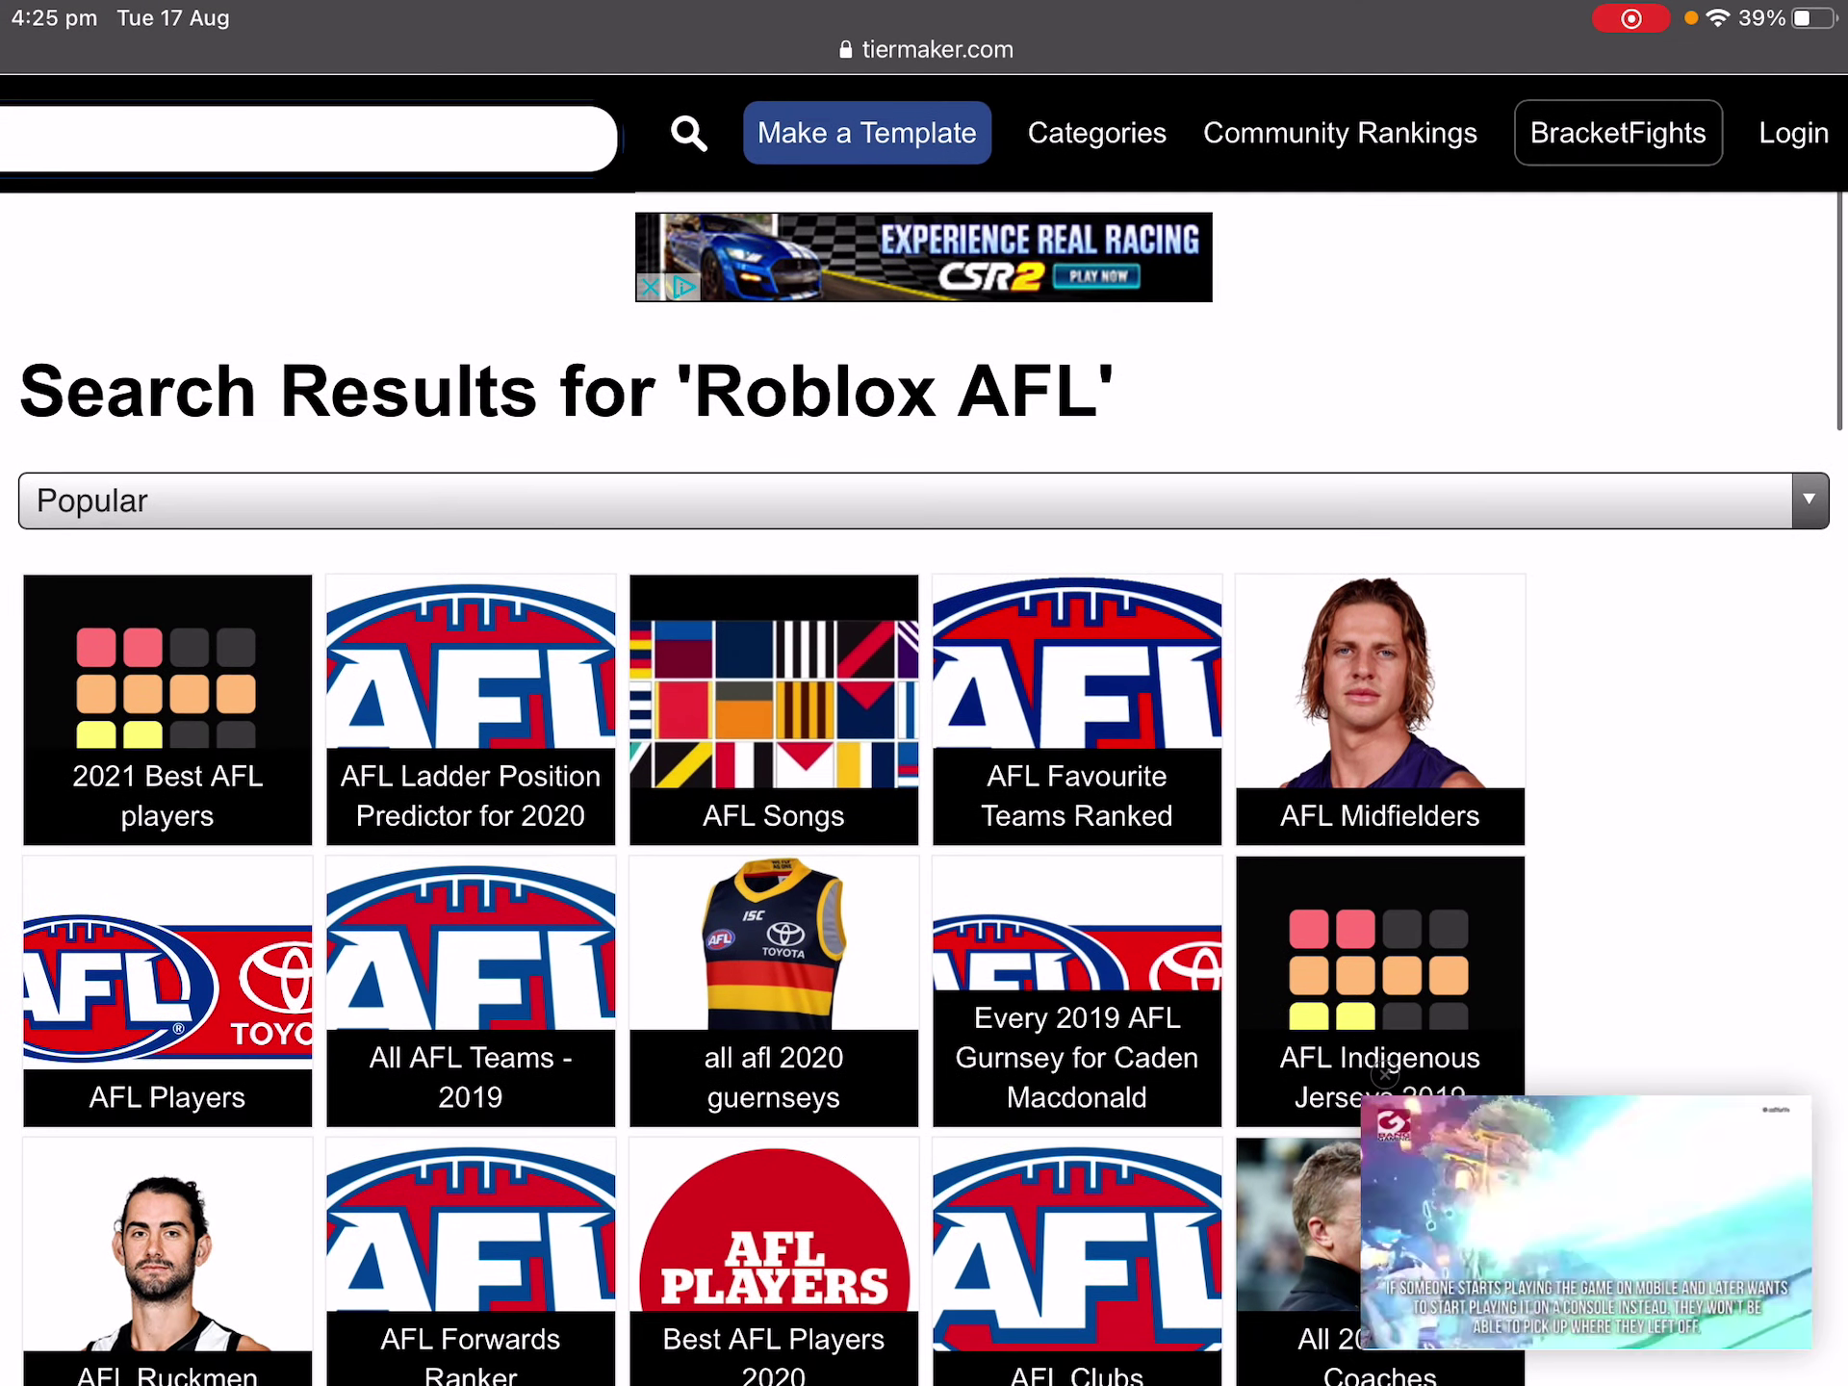
# Search the templates for 'AUSTRALIAN STATES'.
pyautogui.click(308, 135)
pyautogui.write('UST')
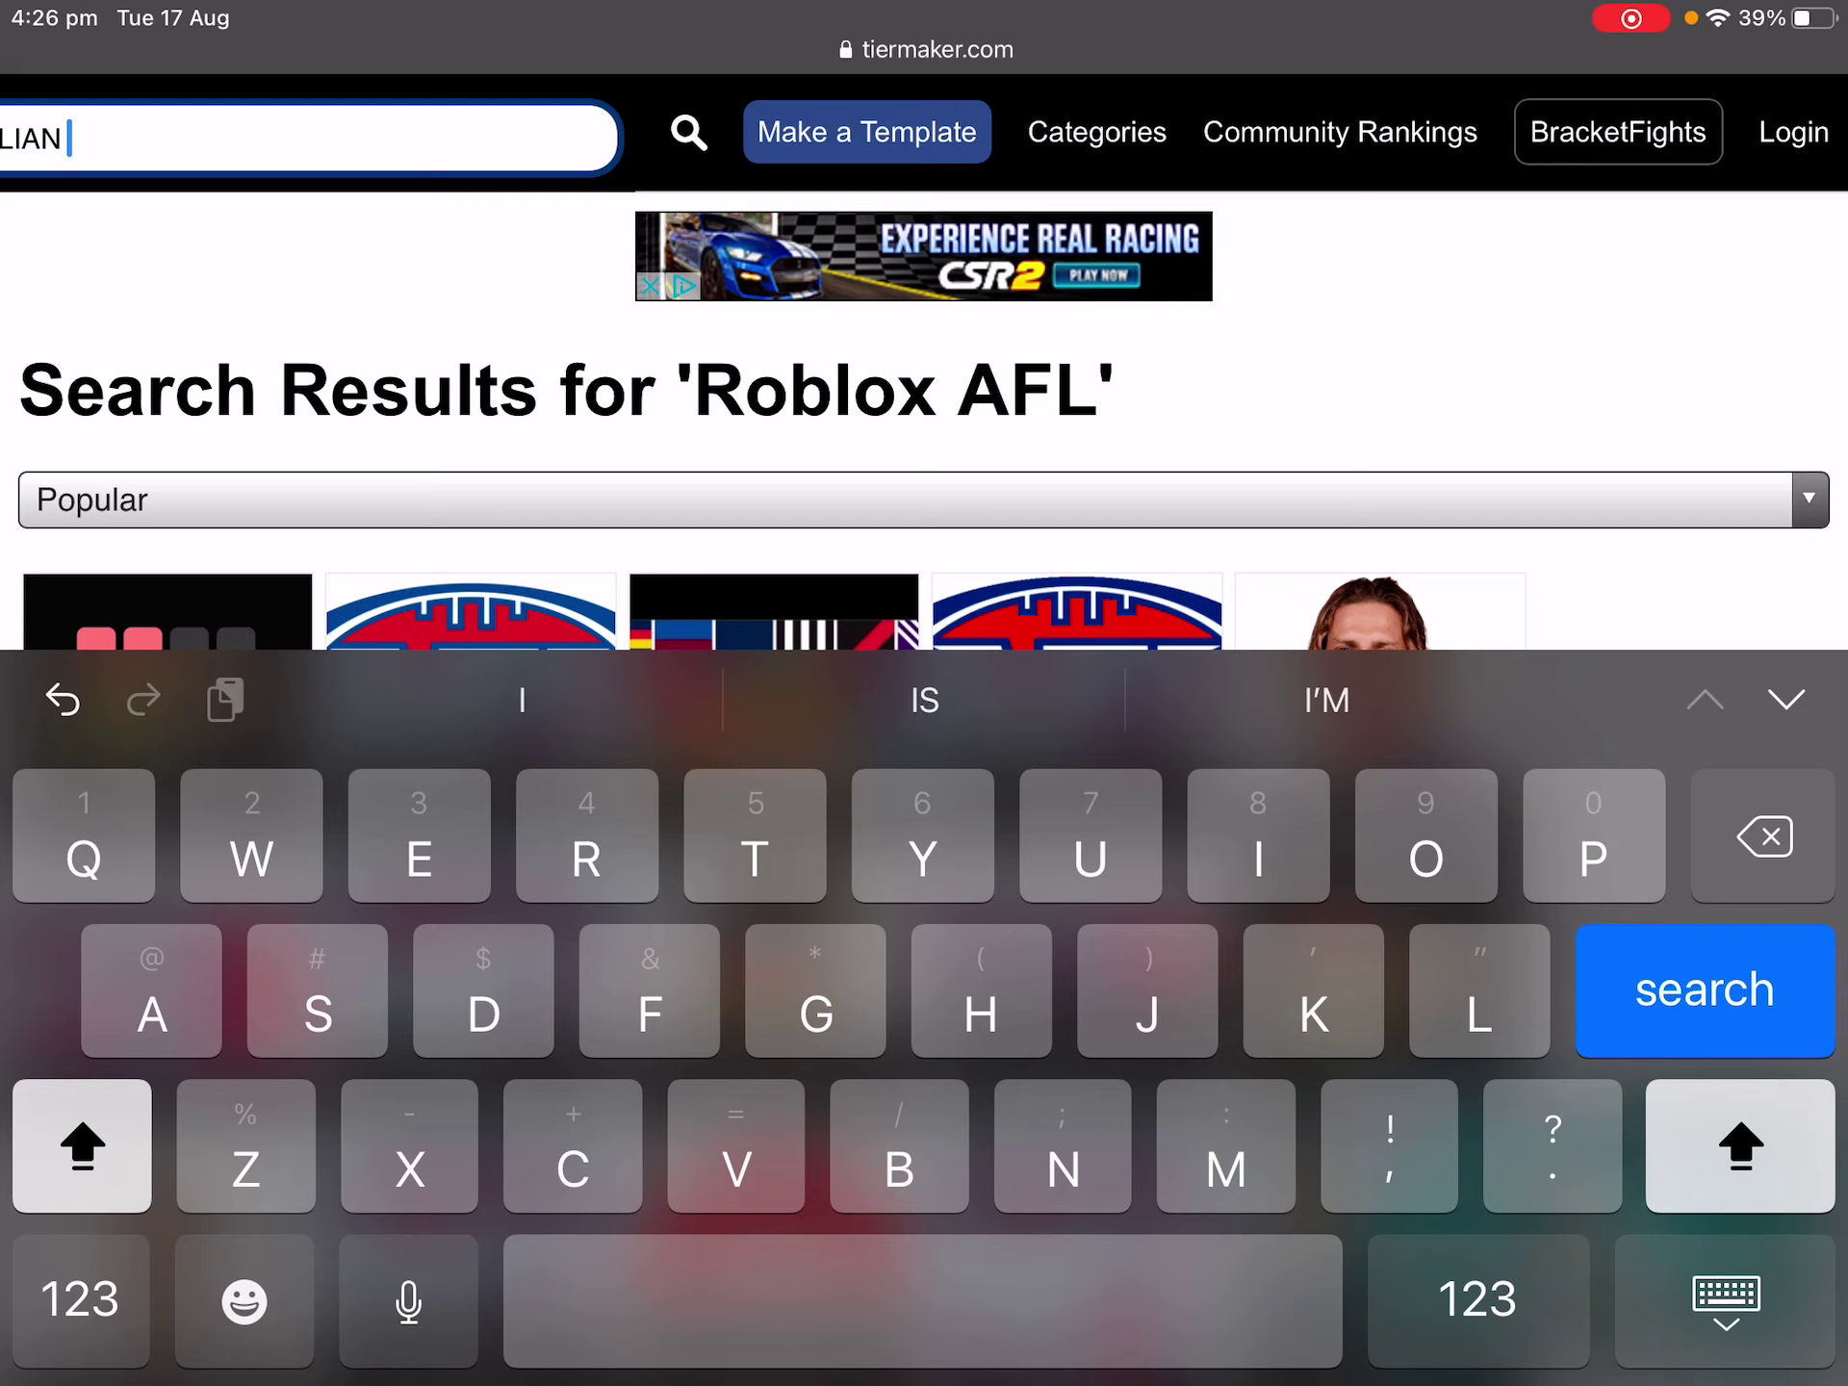
pyautogui.write('STATES')
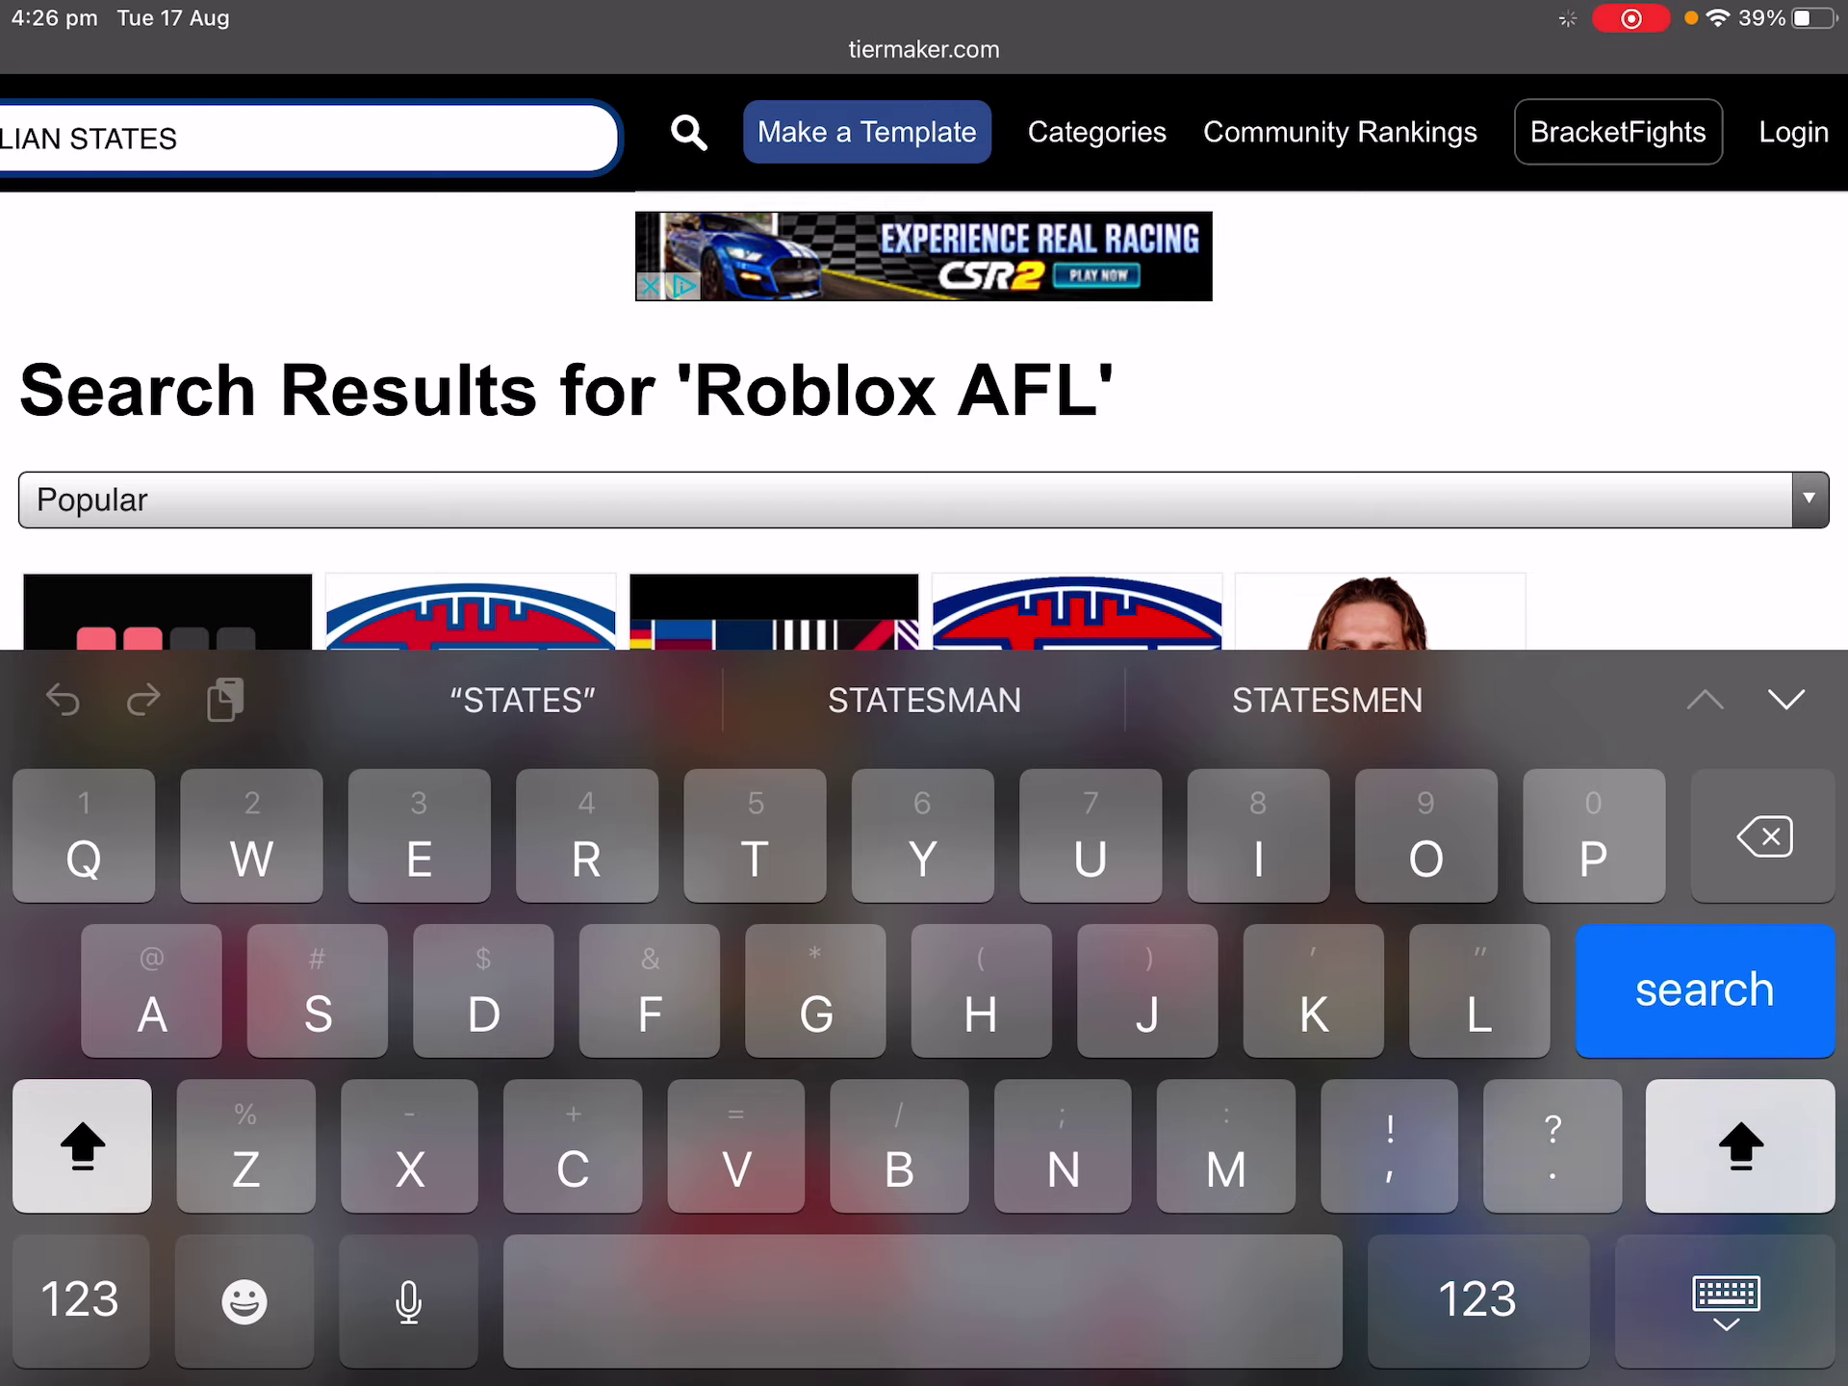
pyautogui.press('Return')
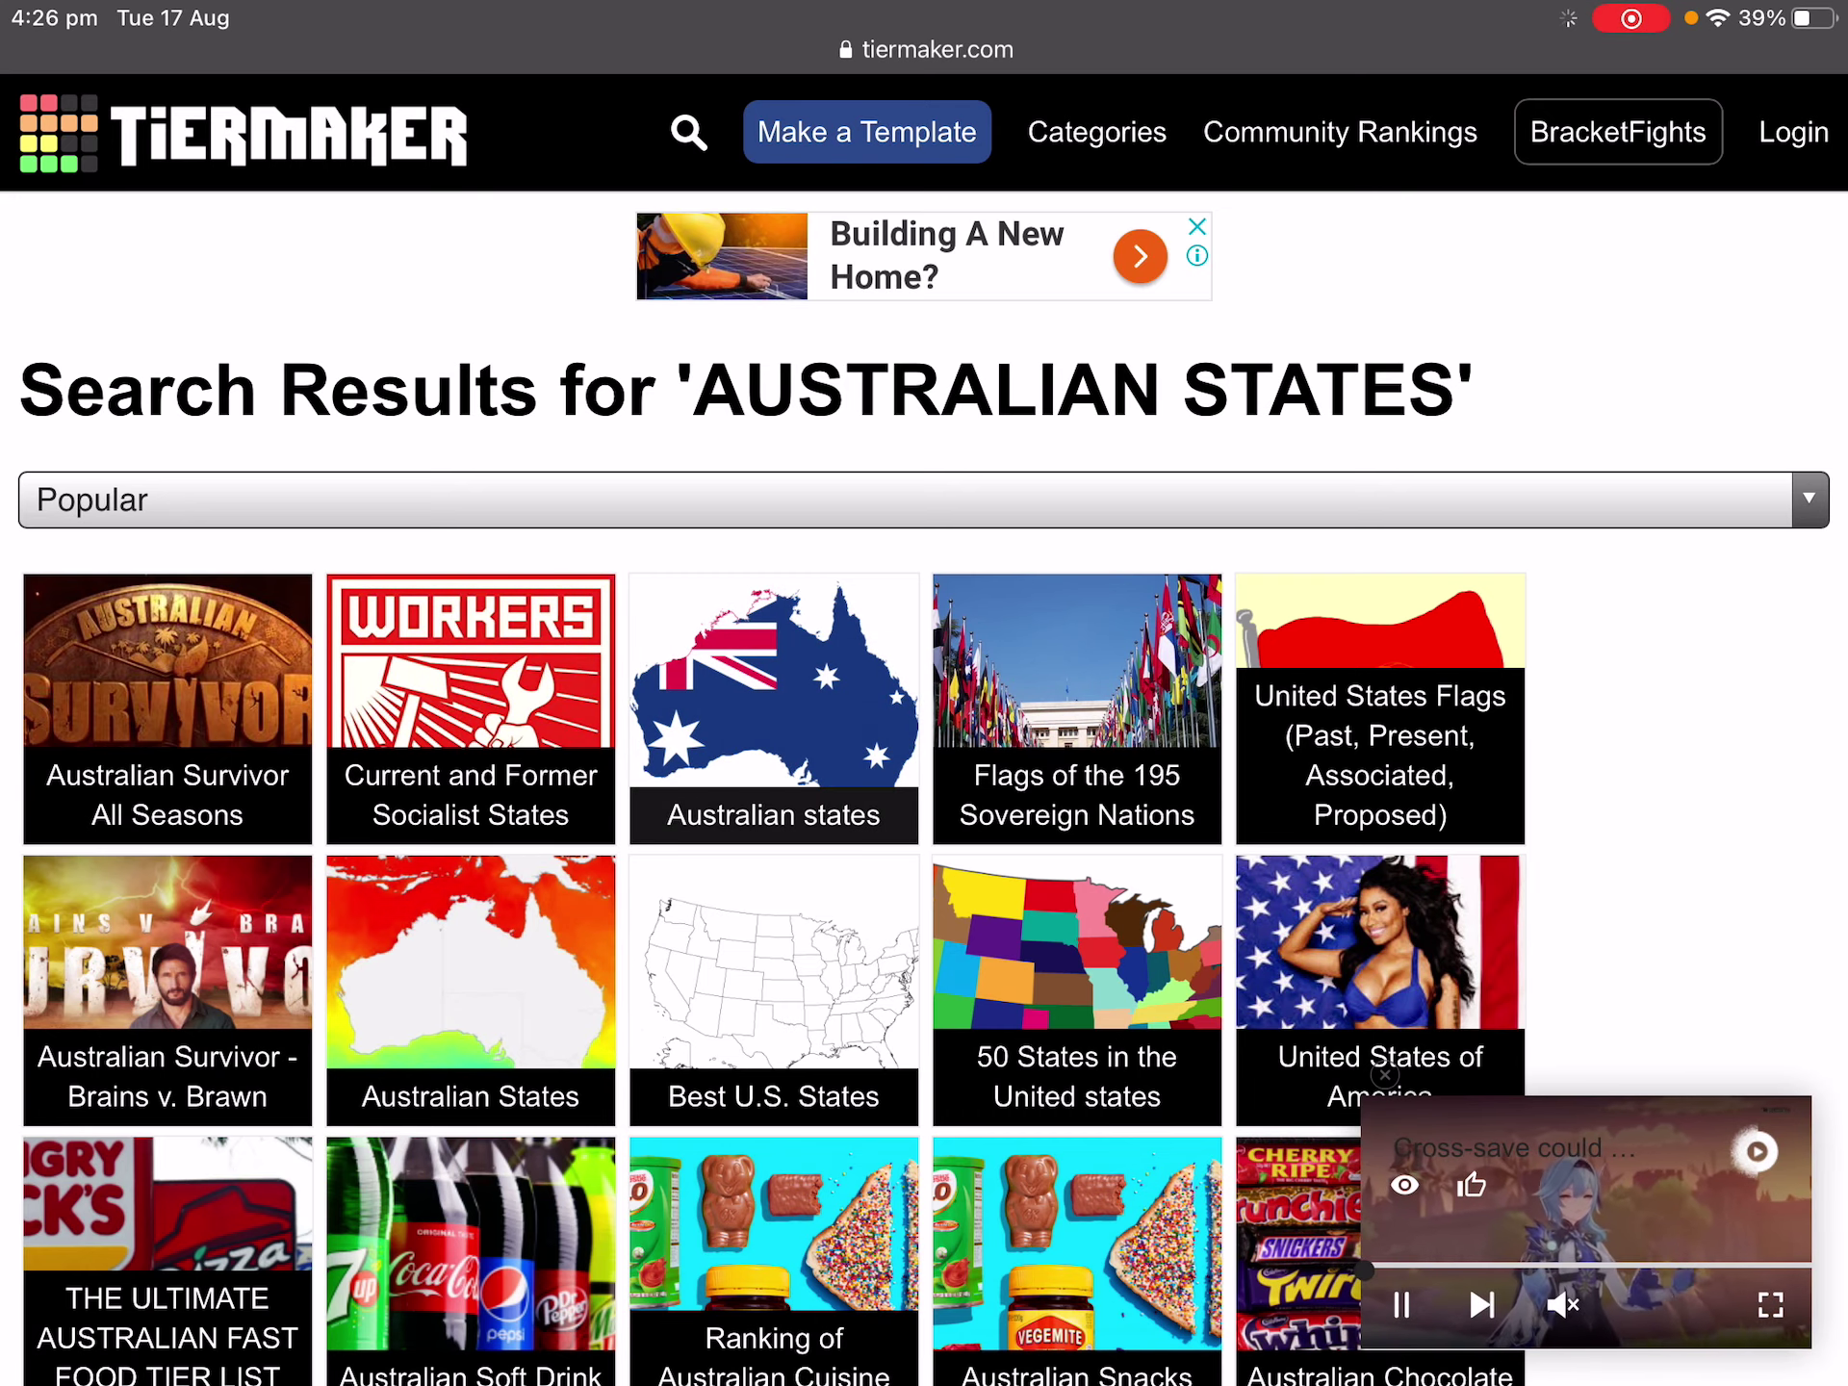
pyautogui.scroll(-2, 924, 693)
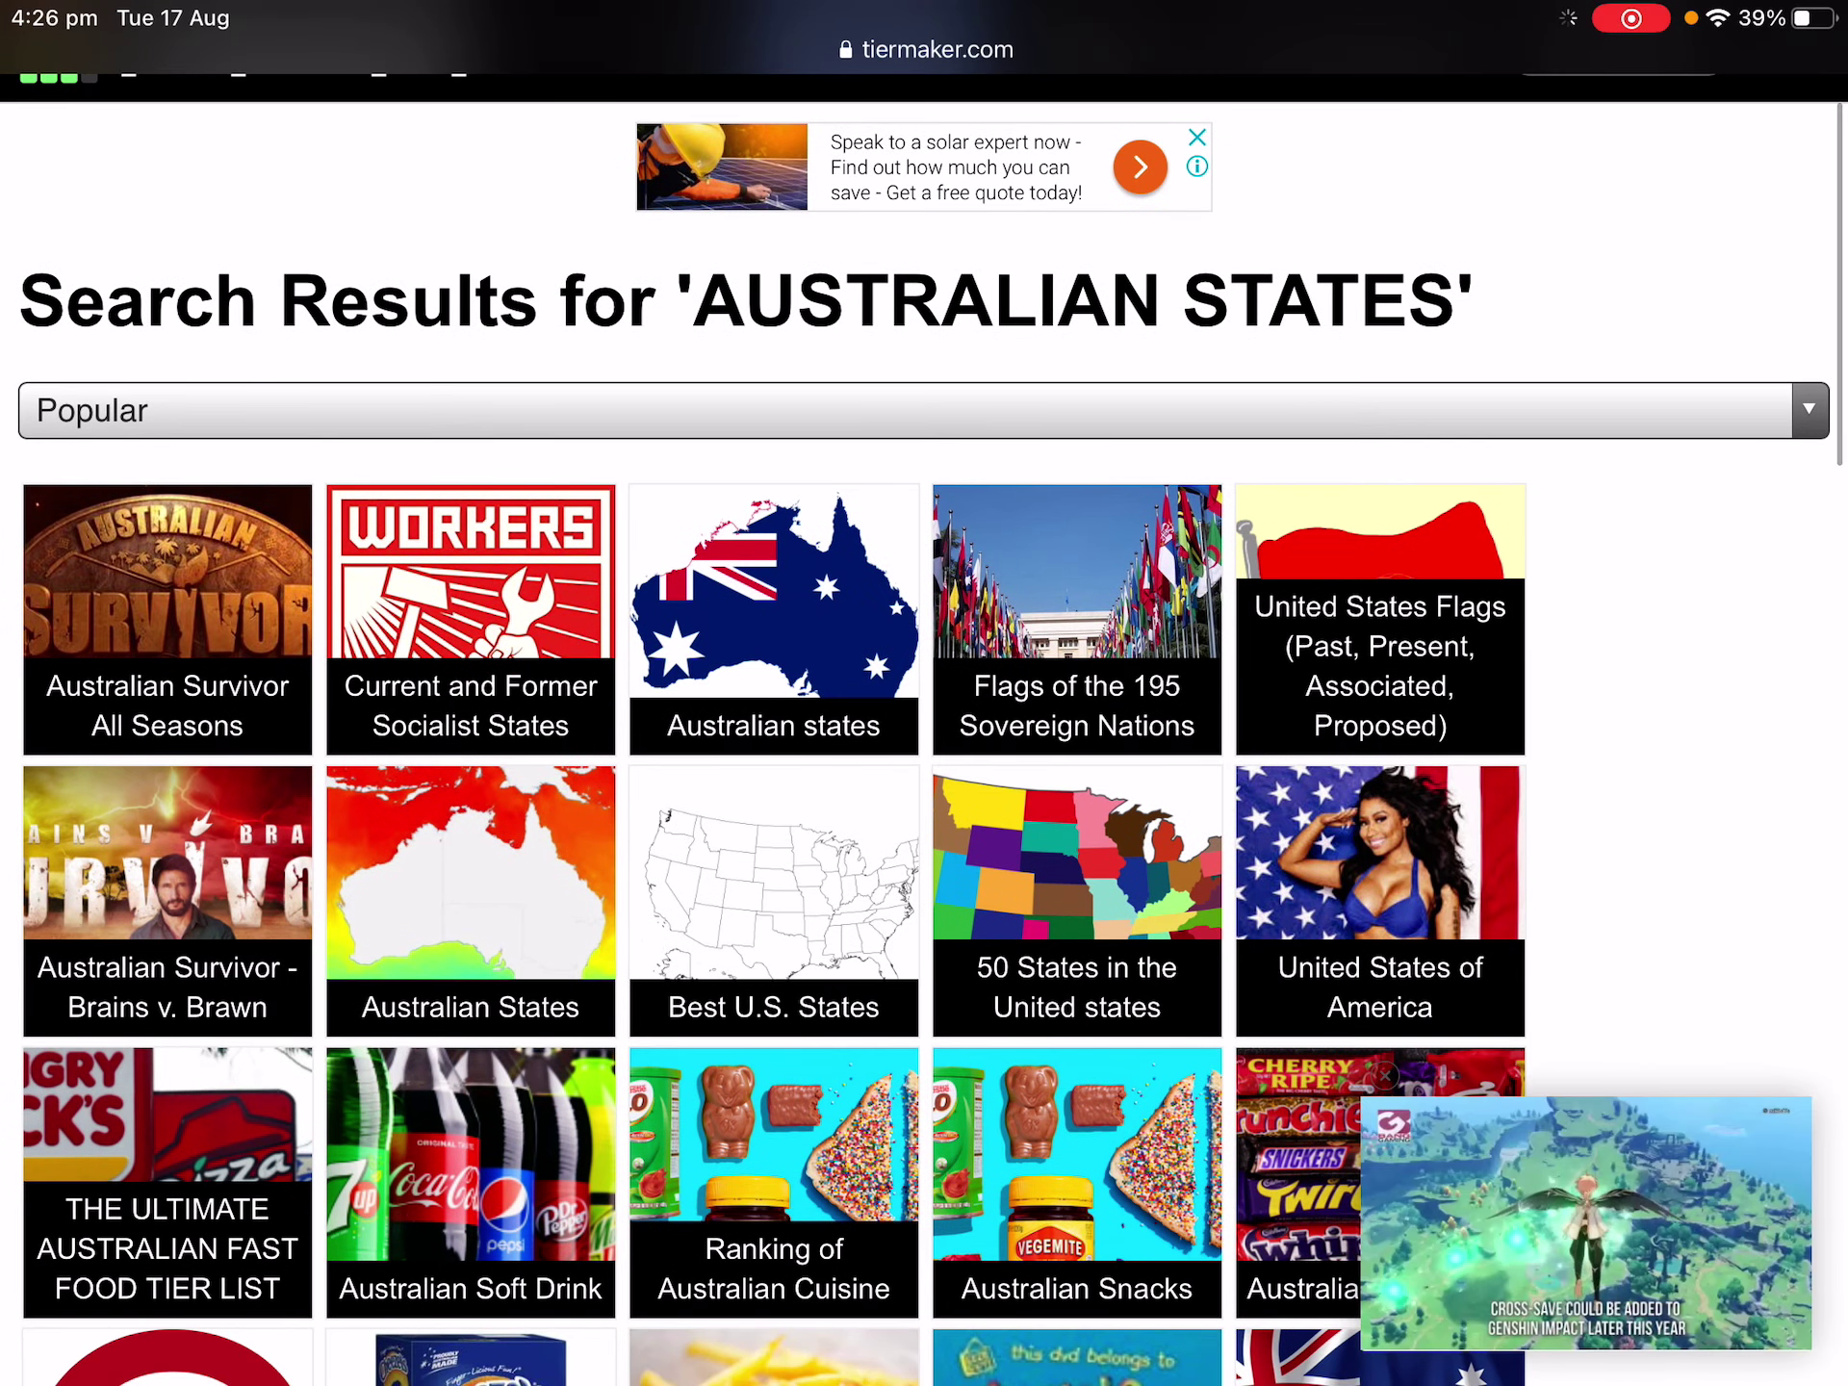
# Open the Australian states tier list template.
pyautogui.click(774, 616)
pyautogui.scroll(-10, 924, 693)
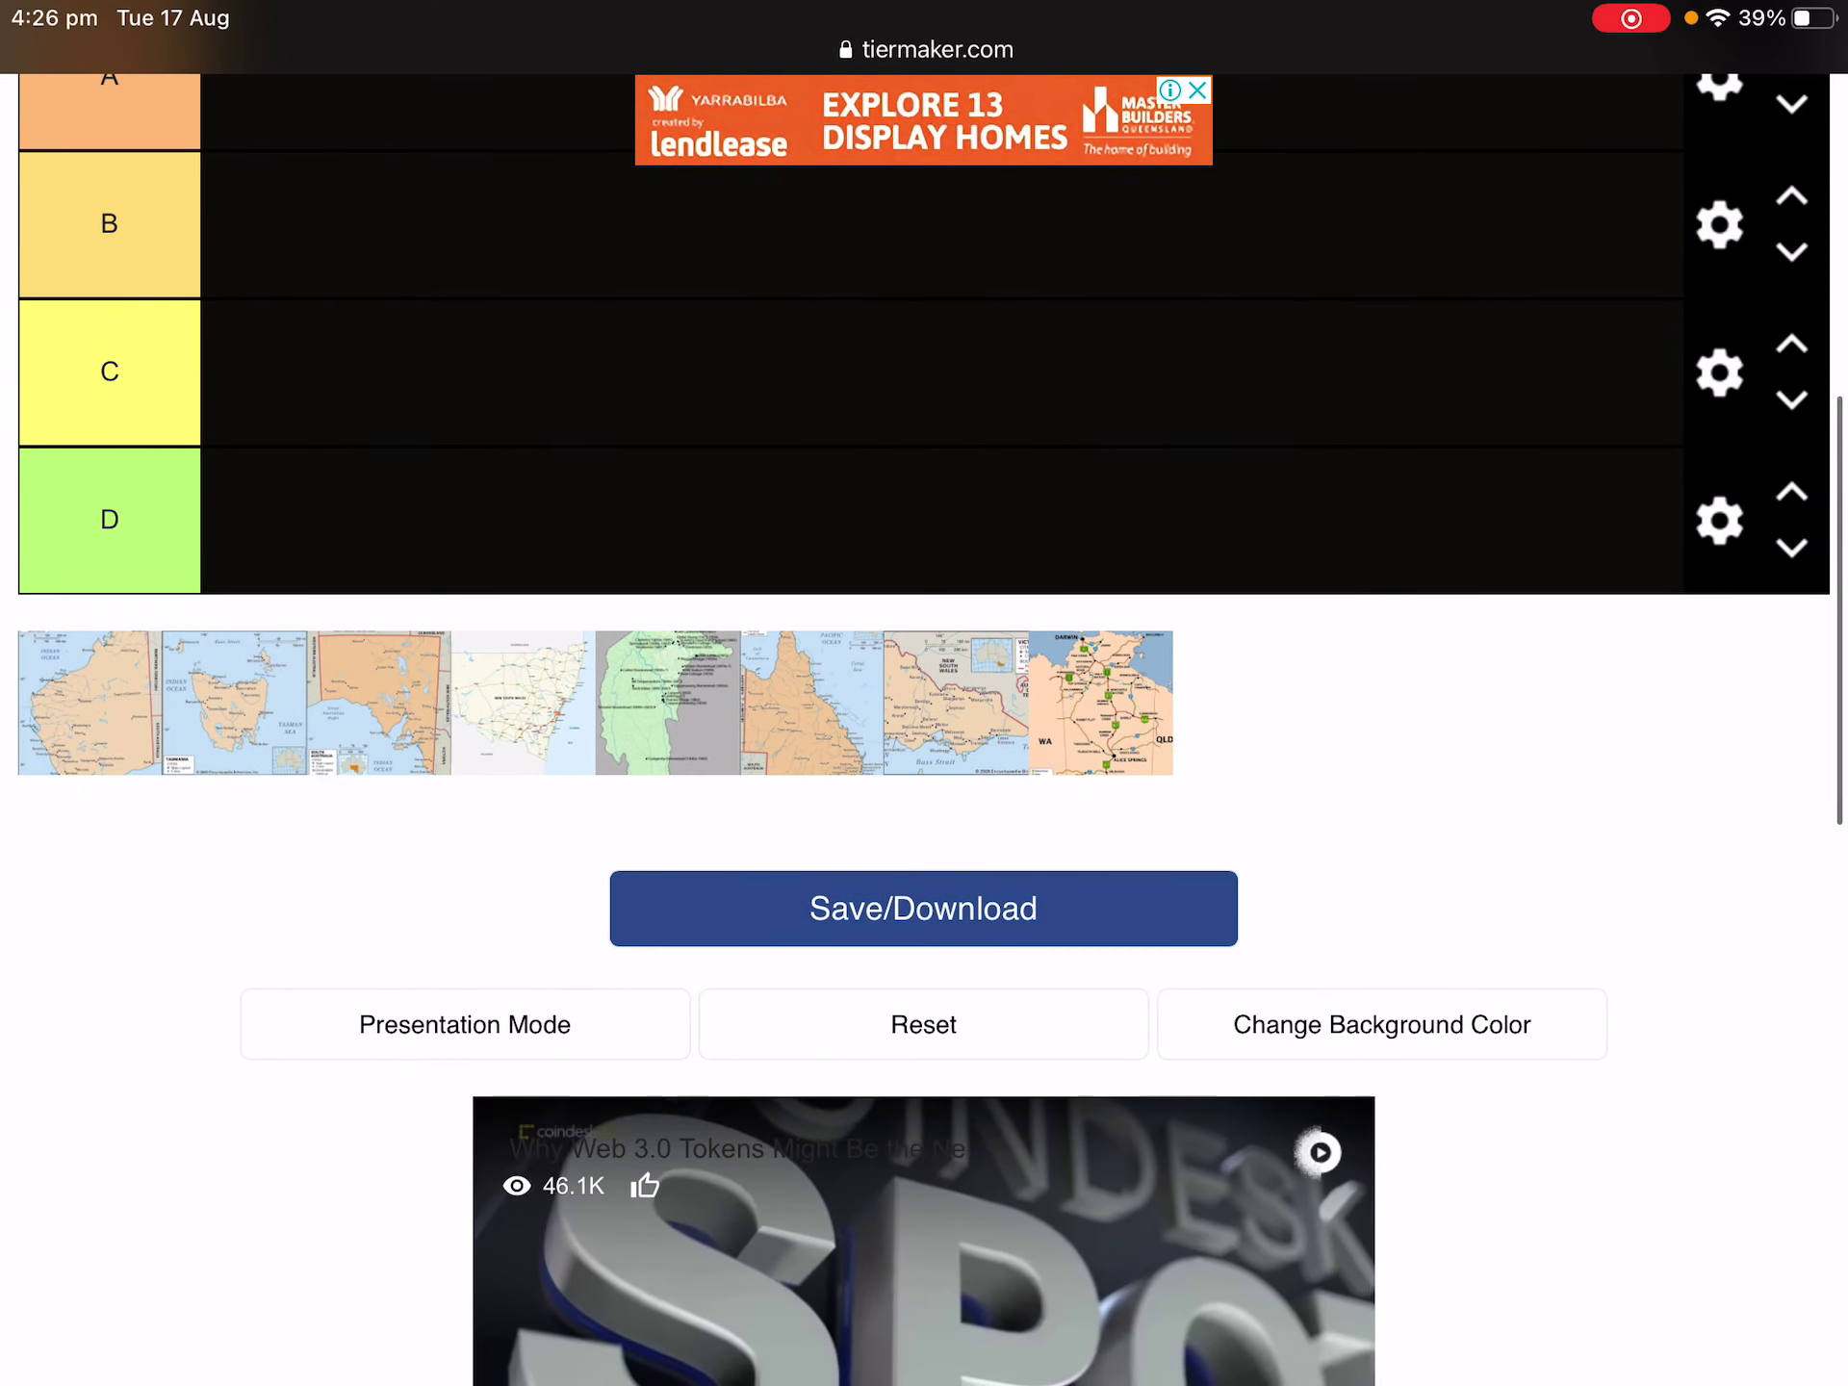
pyautogui.scroll(3, 924, 693)
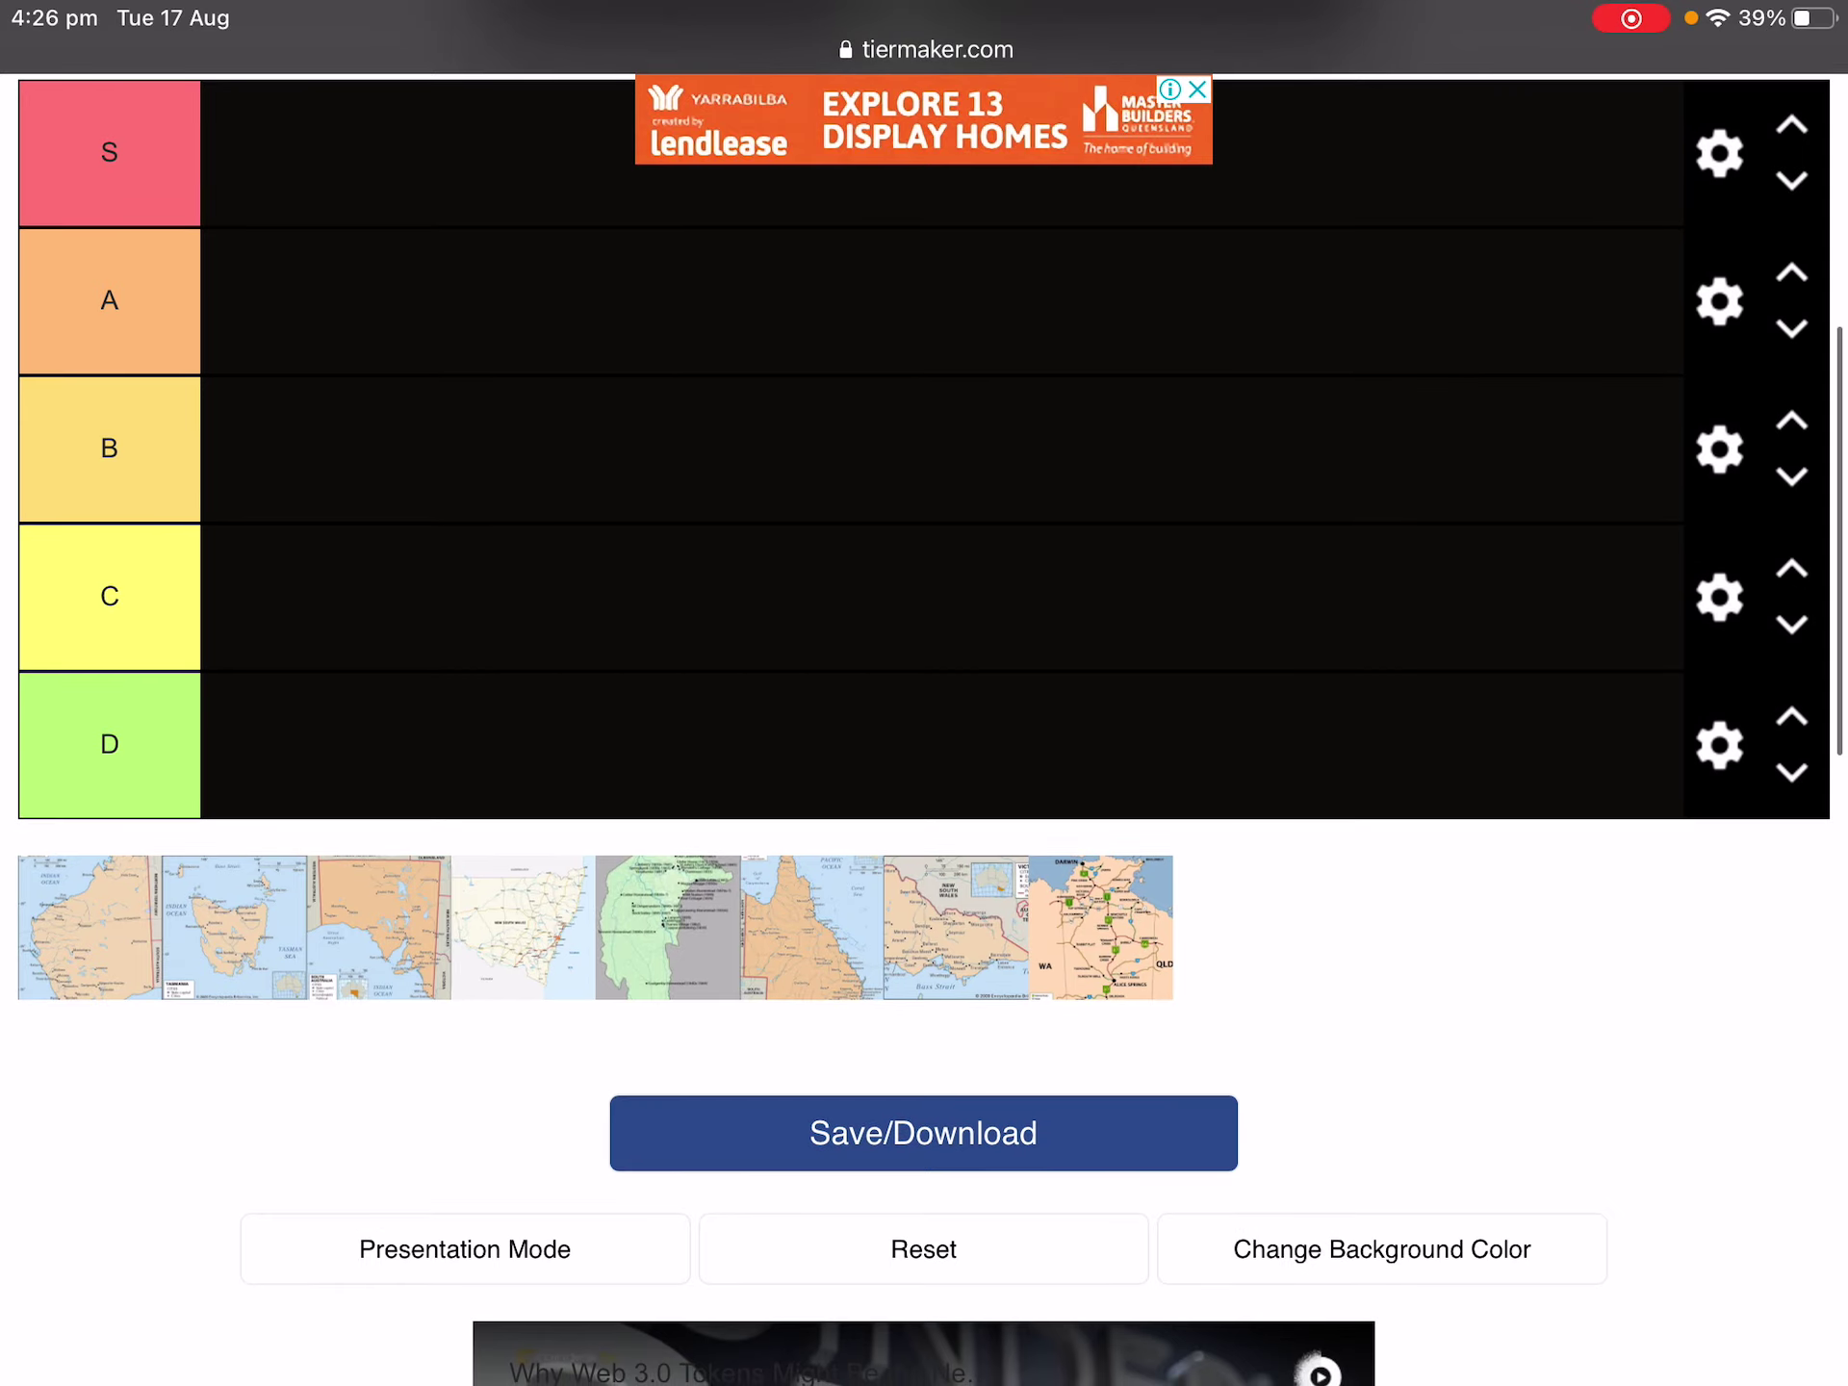
pyautogui.scroll(1, 924, 693)
# Rank Tasmania in S, Western Australia and South Australia in A, and NSW in B.
pyautogui.moveTo(90, 1004)
pyautogui.mouseDown()
pyautogui.moveTo(91, 800)
pyautogui.moveTo(244, 390)
pyautogui.moveTo(265, 385)
pyautogui.mouseUp()
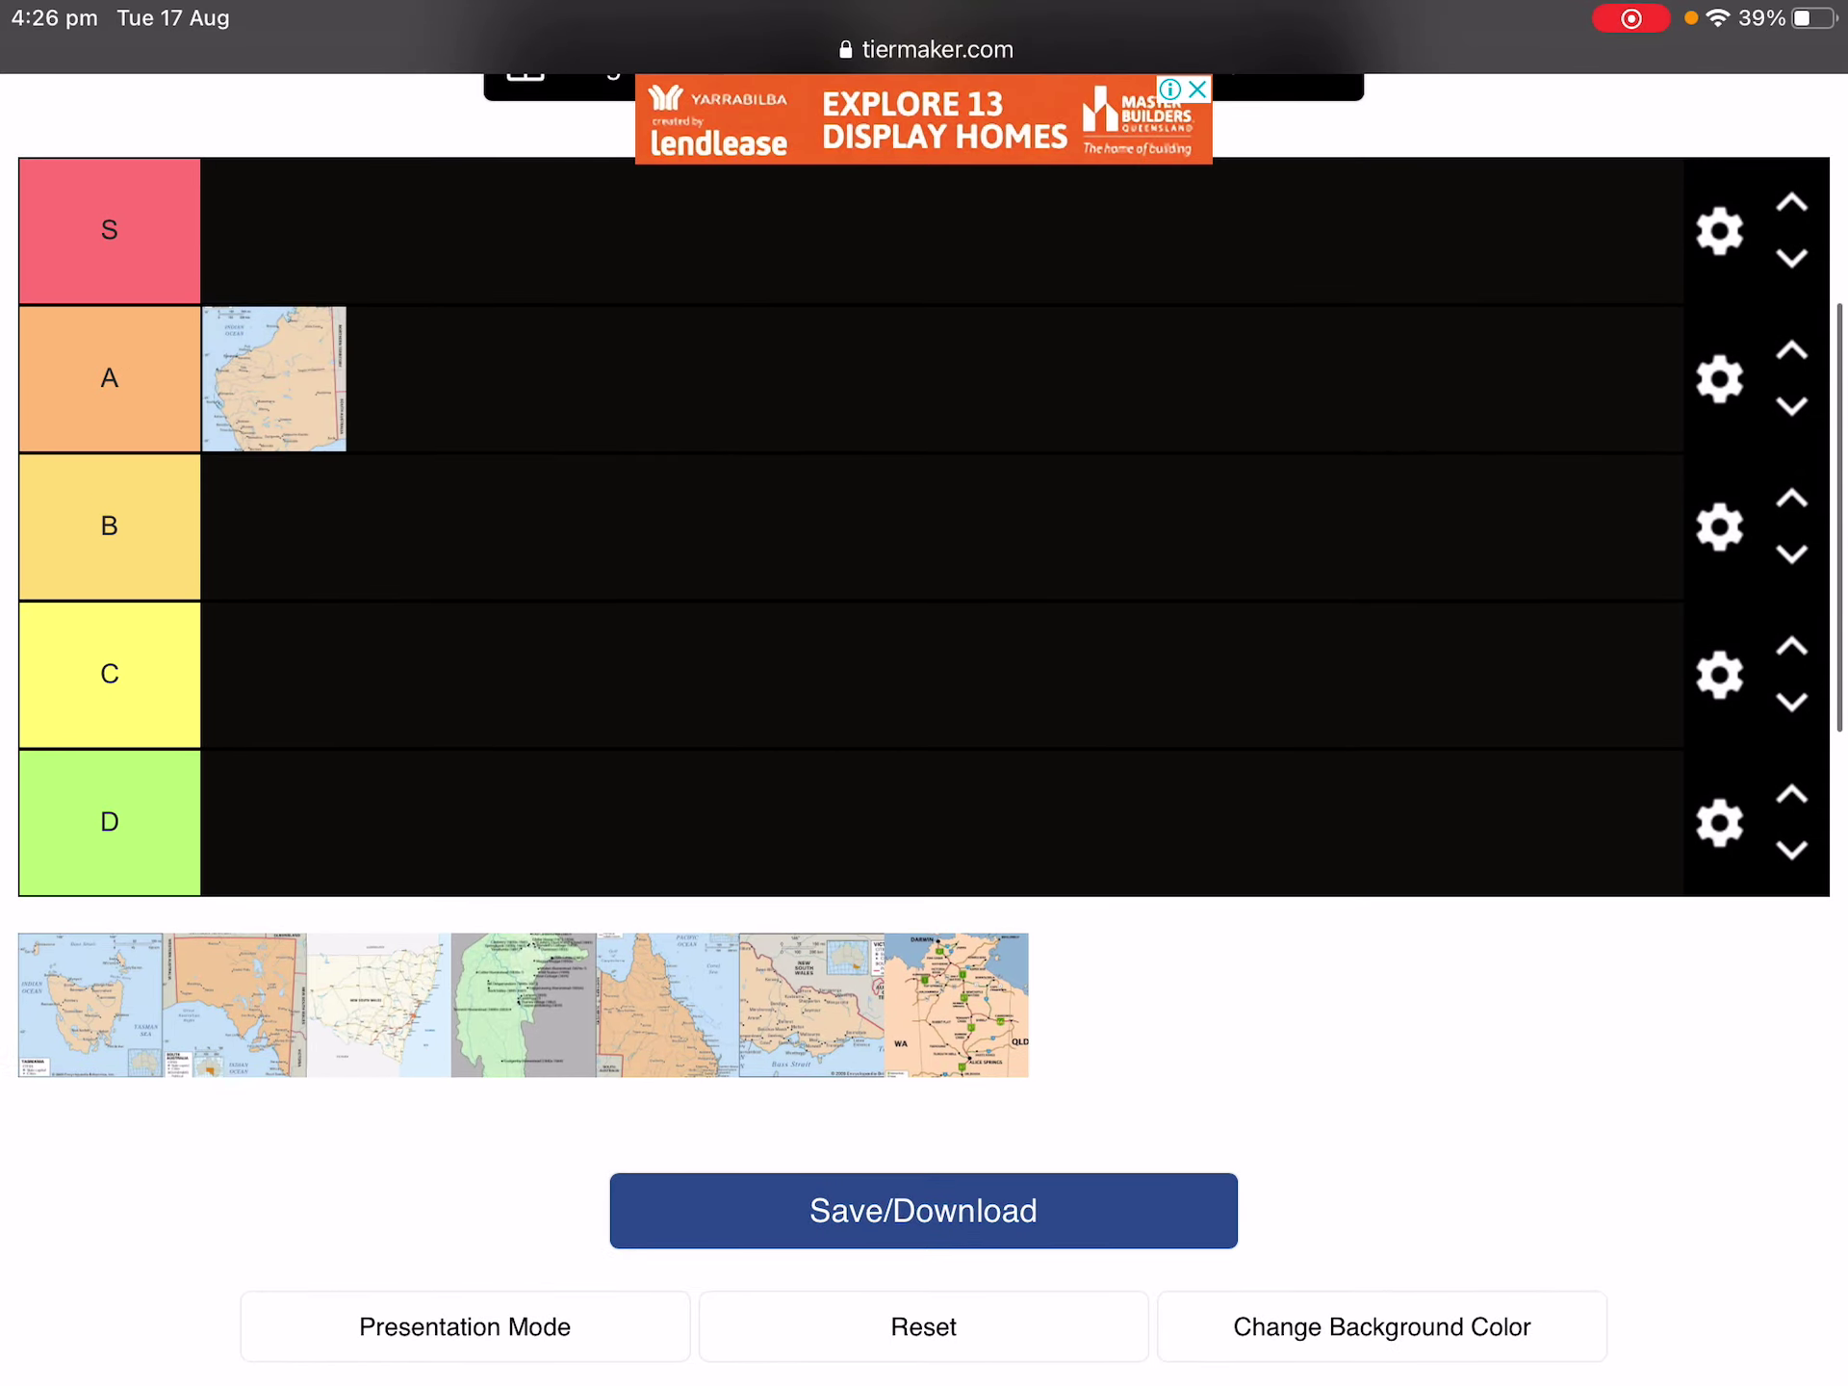
pyautogui.scroll(1, 924, 693)
pyautogui.moveTo(90, 1039)
pyautogui.mouseDown()
pyautogui.moveTo(298, 236)
pyautogui.moveTo(274, 265)
pyautogui.mouseUp()
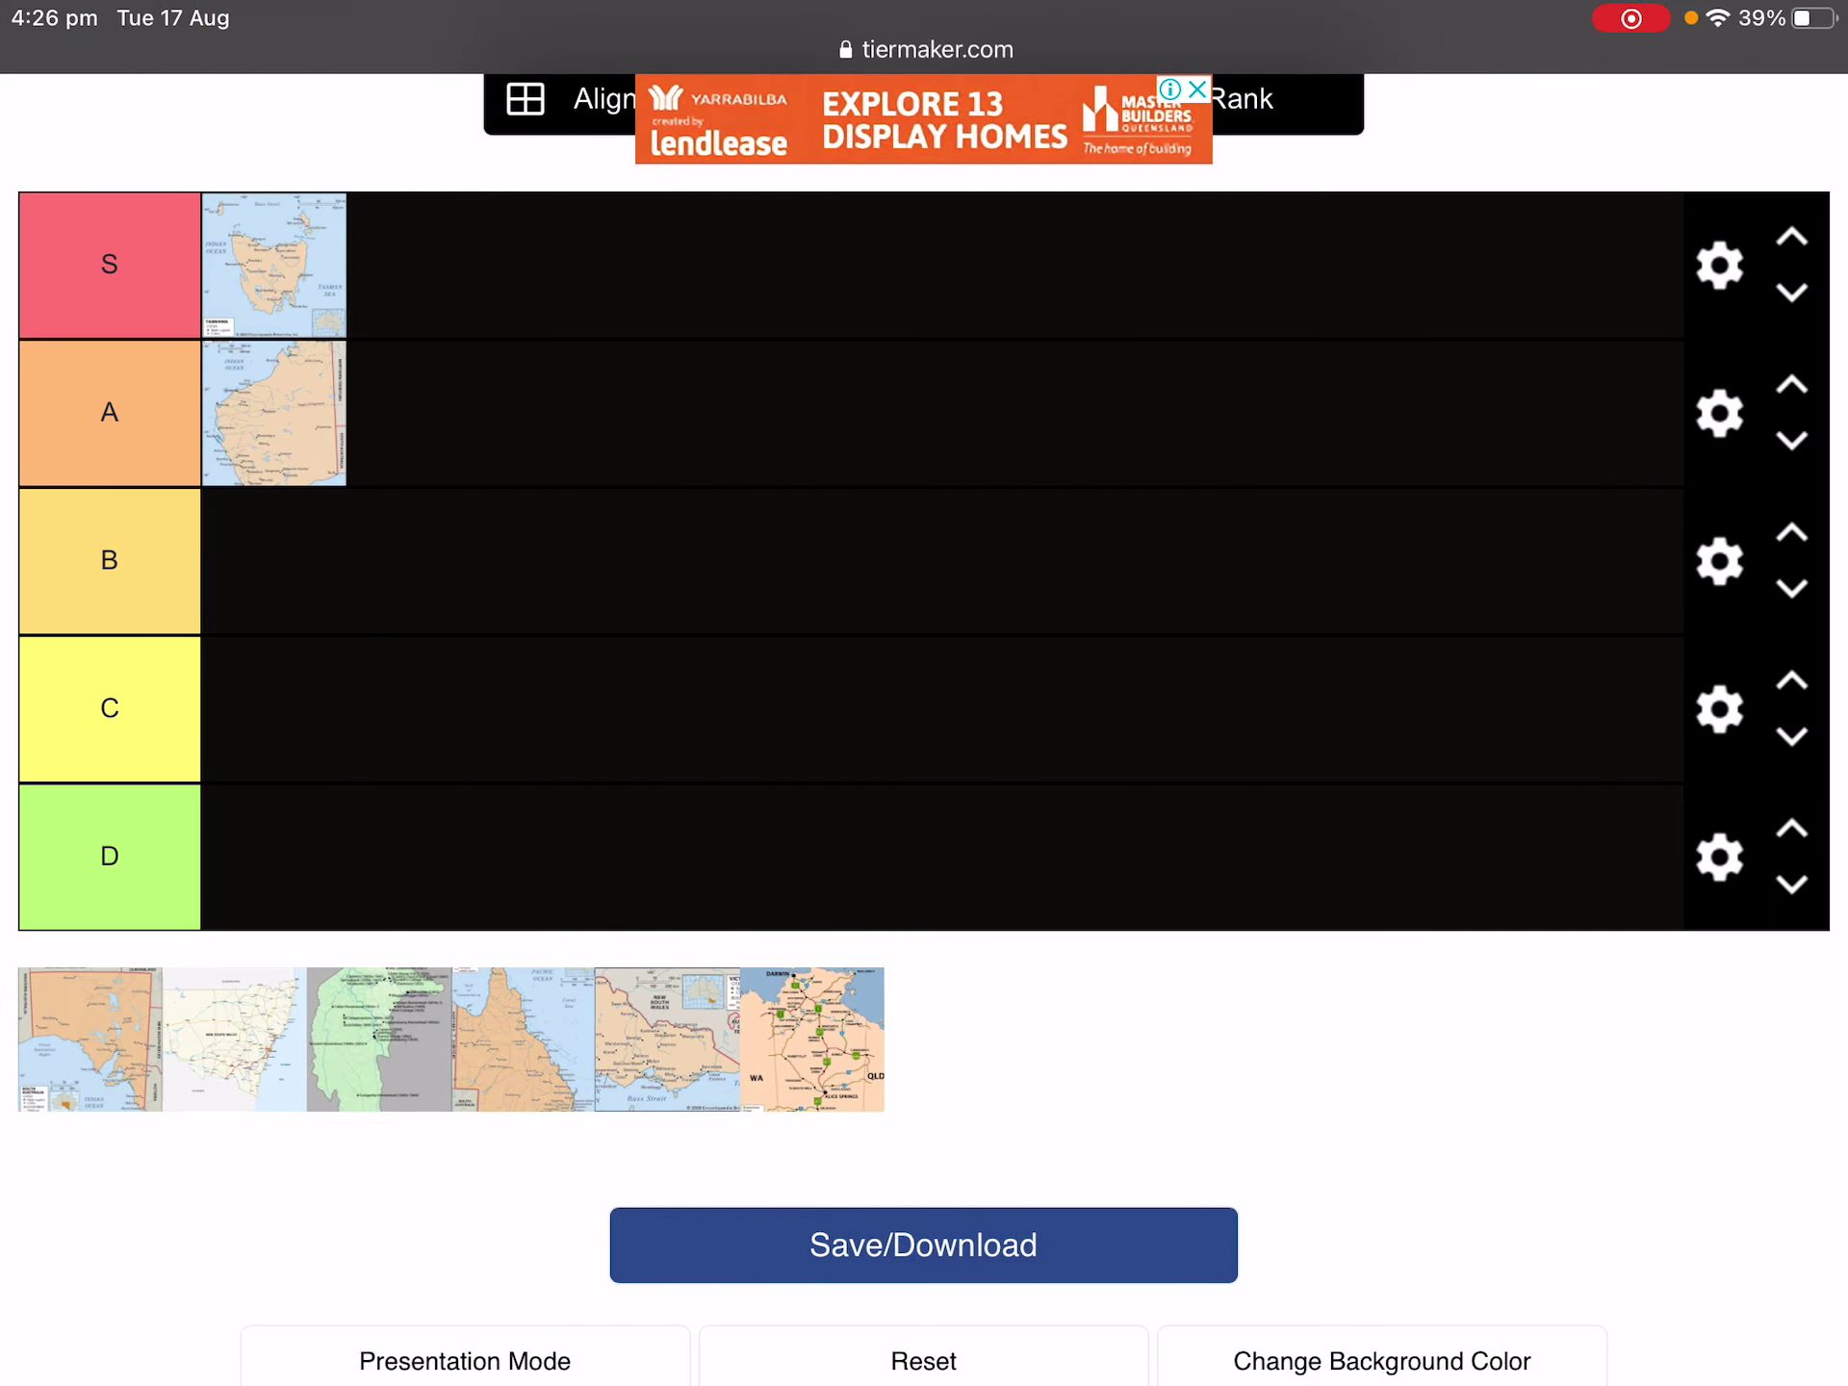
pyautogui.moveTo(89, 1039); pyautogui.dragTo(418, 414)
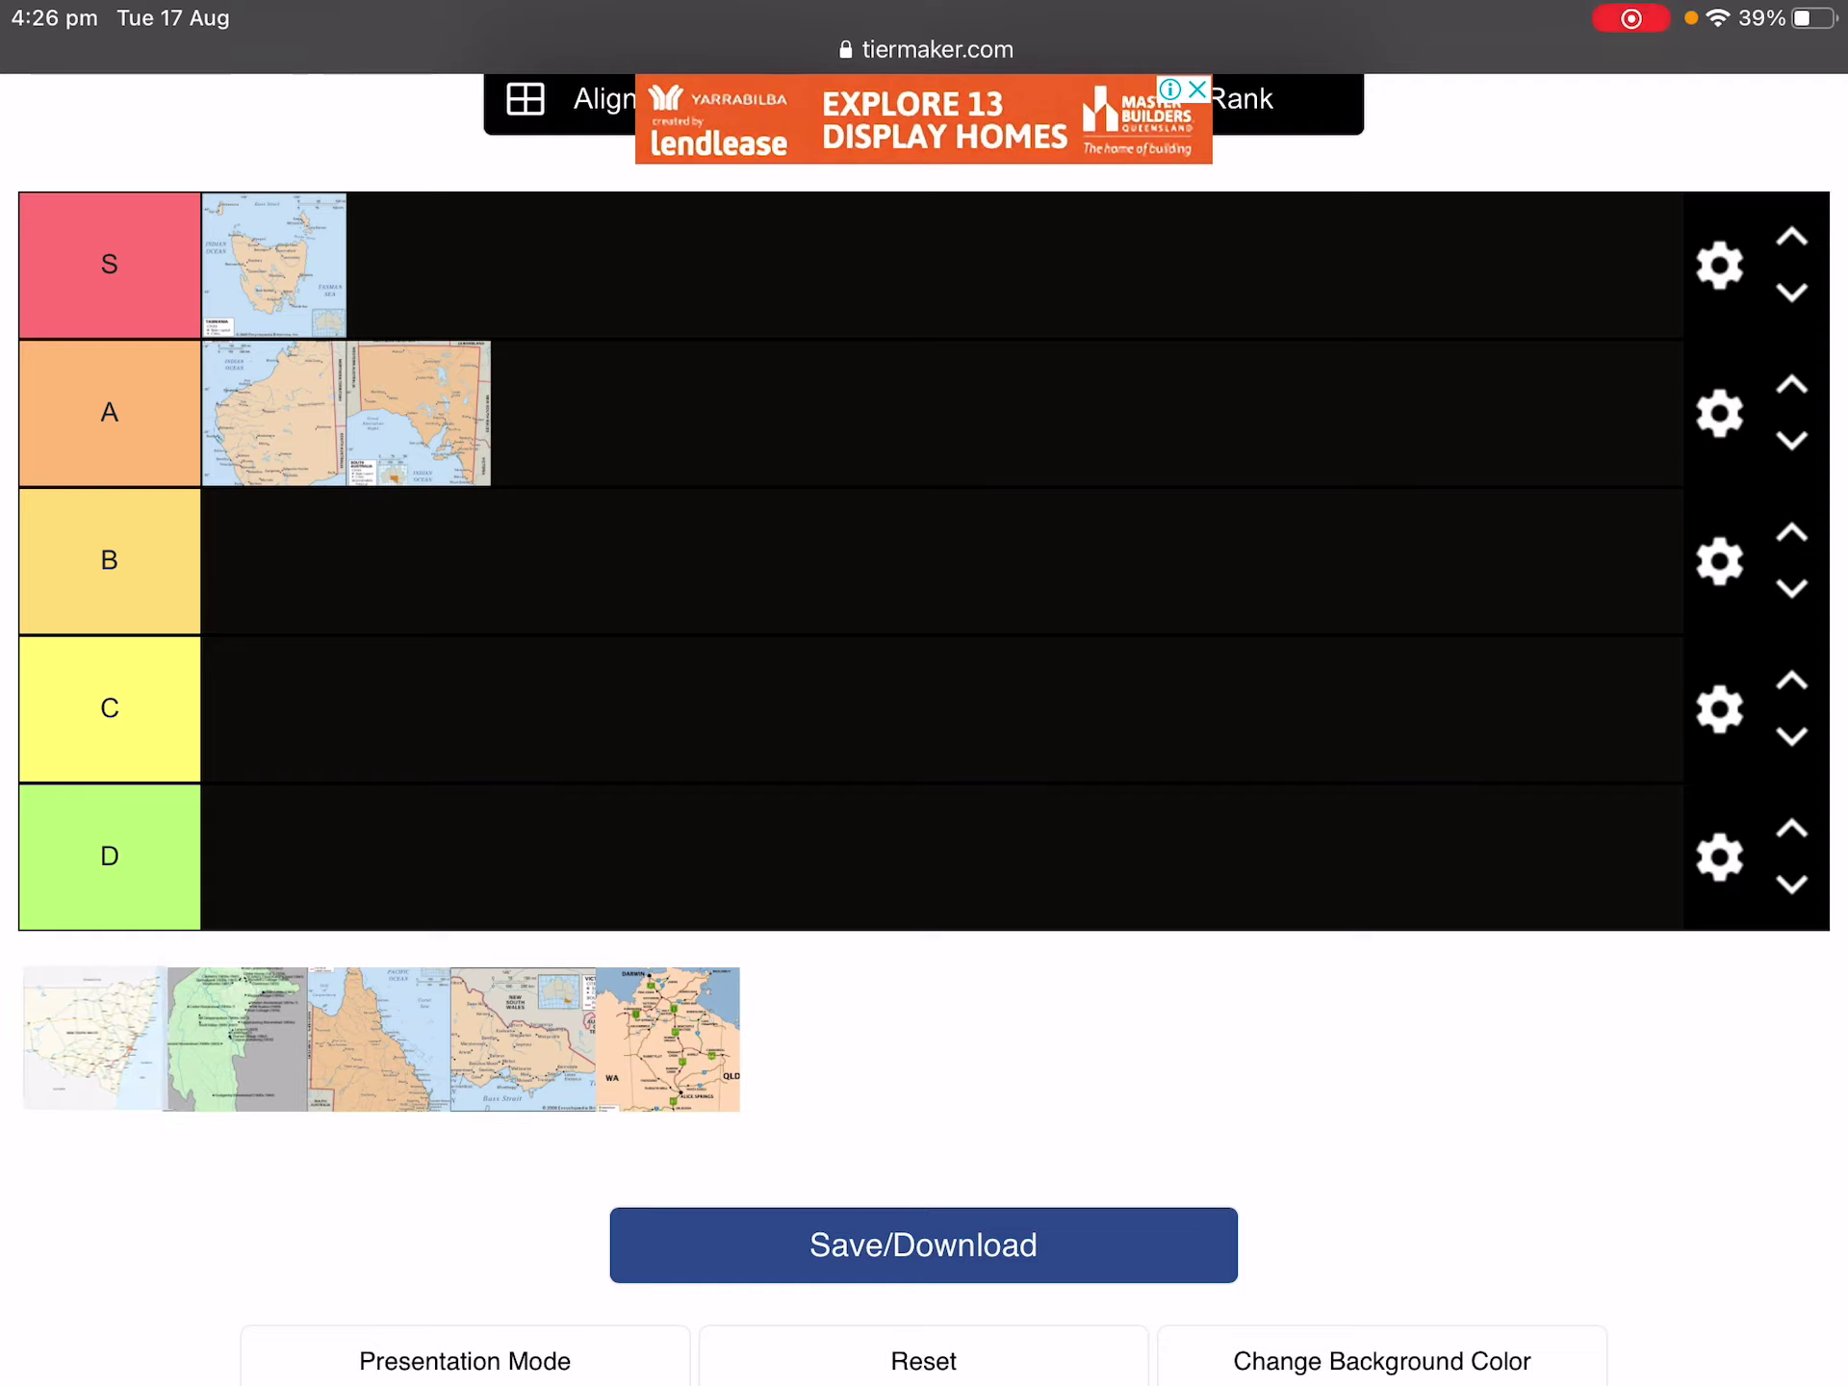
pyautogui.moveTo(147, 645)
pyautogui.mouseDown()
pyautogui.moveTo(307, 601)
pyautogui.moveTo(312, 641)
pyautogui.moveTo(433, 597)
pyautogui.moveTo(453, 681)
pyautogui.moveTo(471, 645)
pyautogui.moveTo(453, 607)
pyautogui.mouseUp()
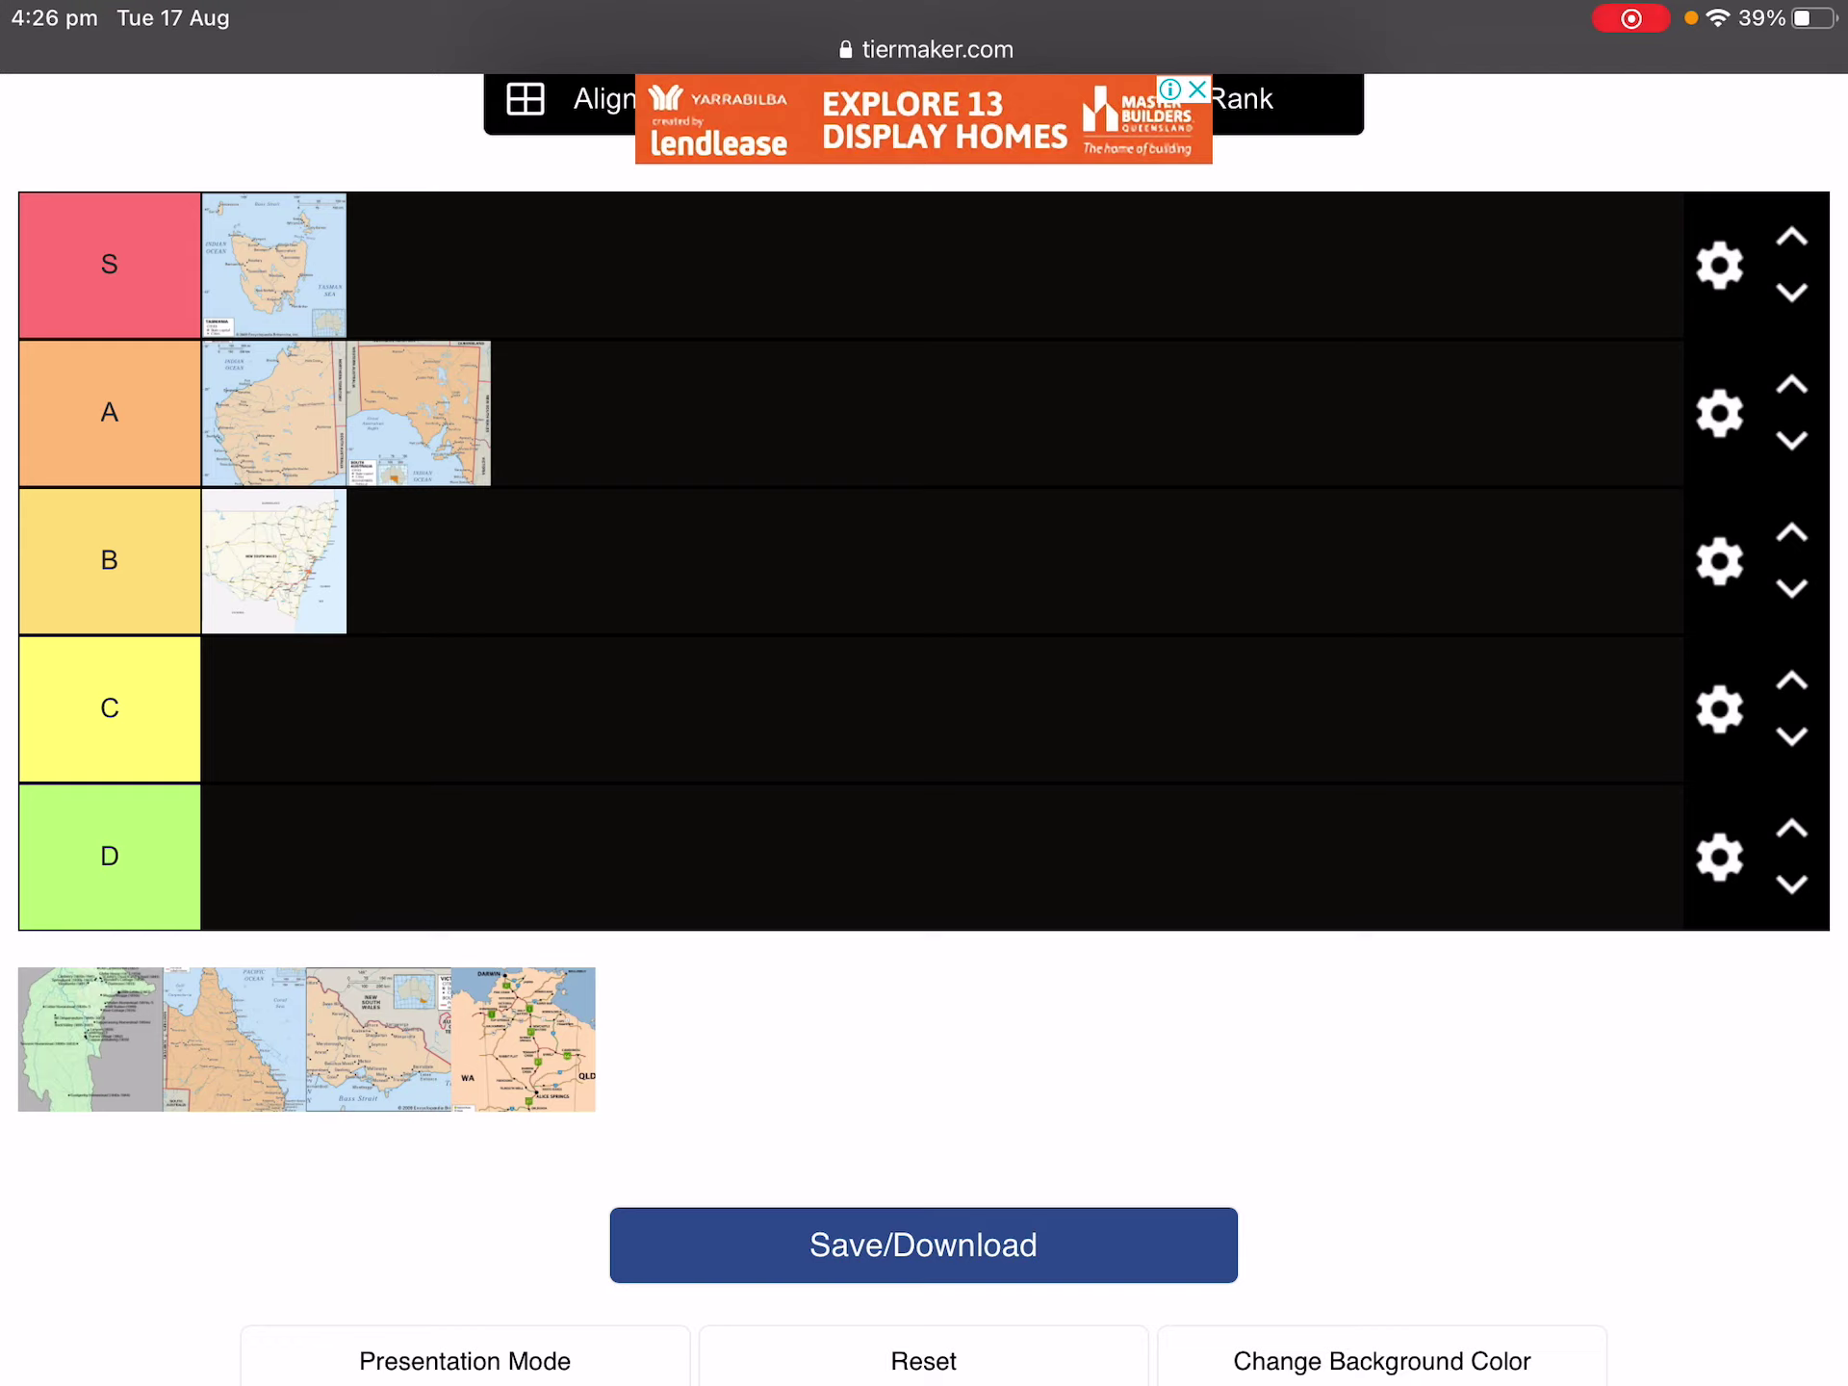
pyautogui.moveTo(419, 414)
pyautogui.mouseDown()
pyautogui.moveTo(199, 414)
pyautogui.moveTo(416, 413)
pyautogui.mouseUp()
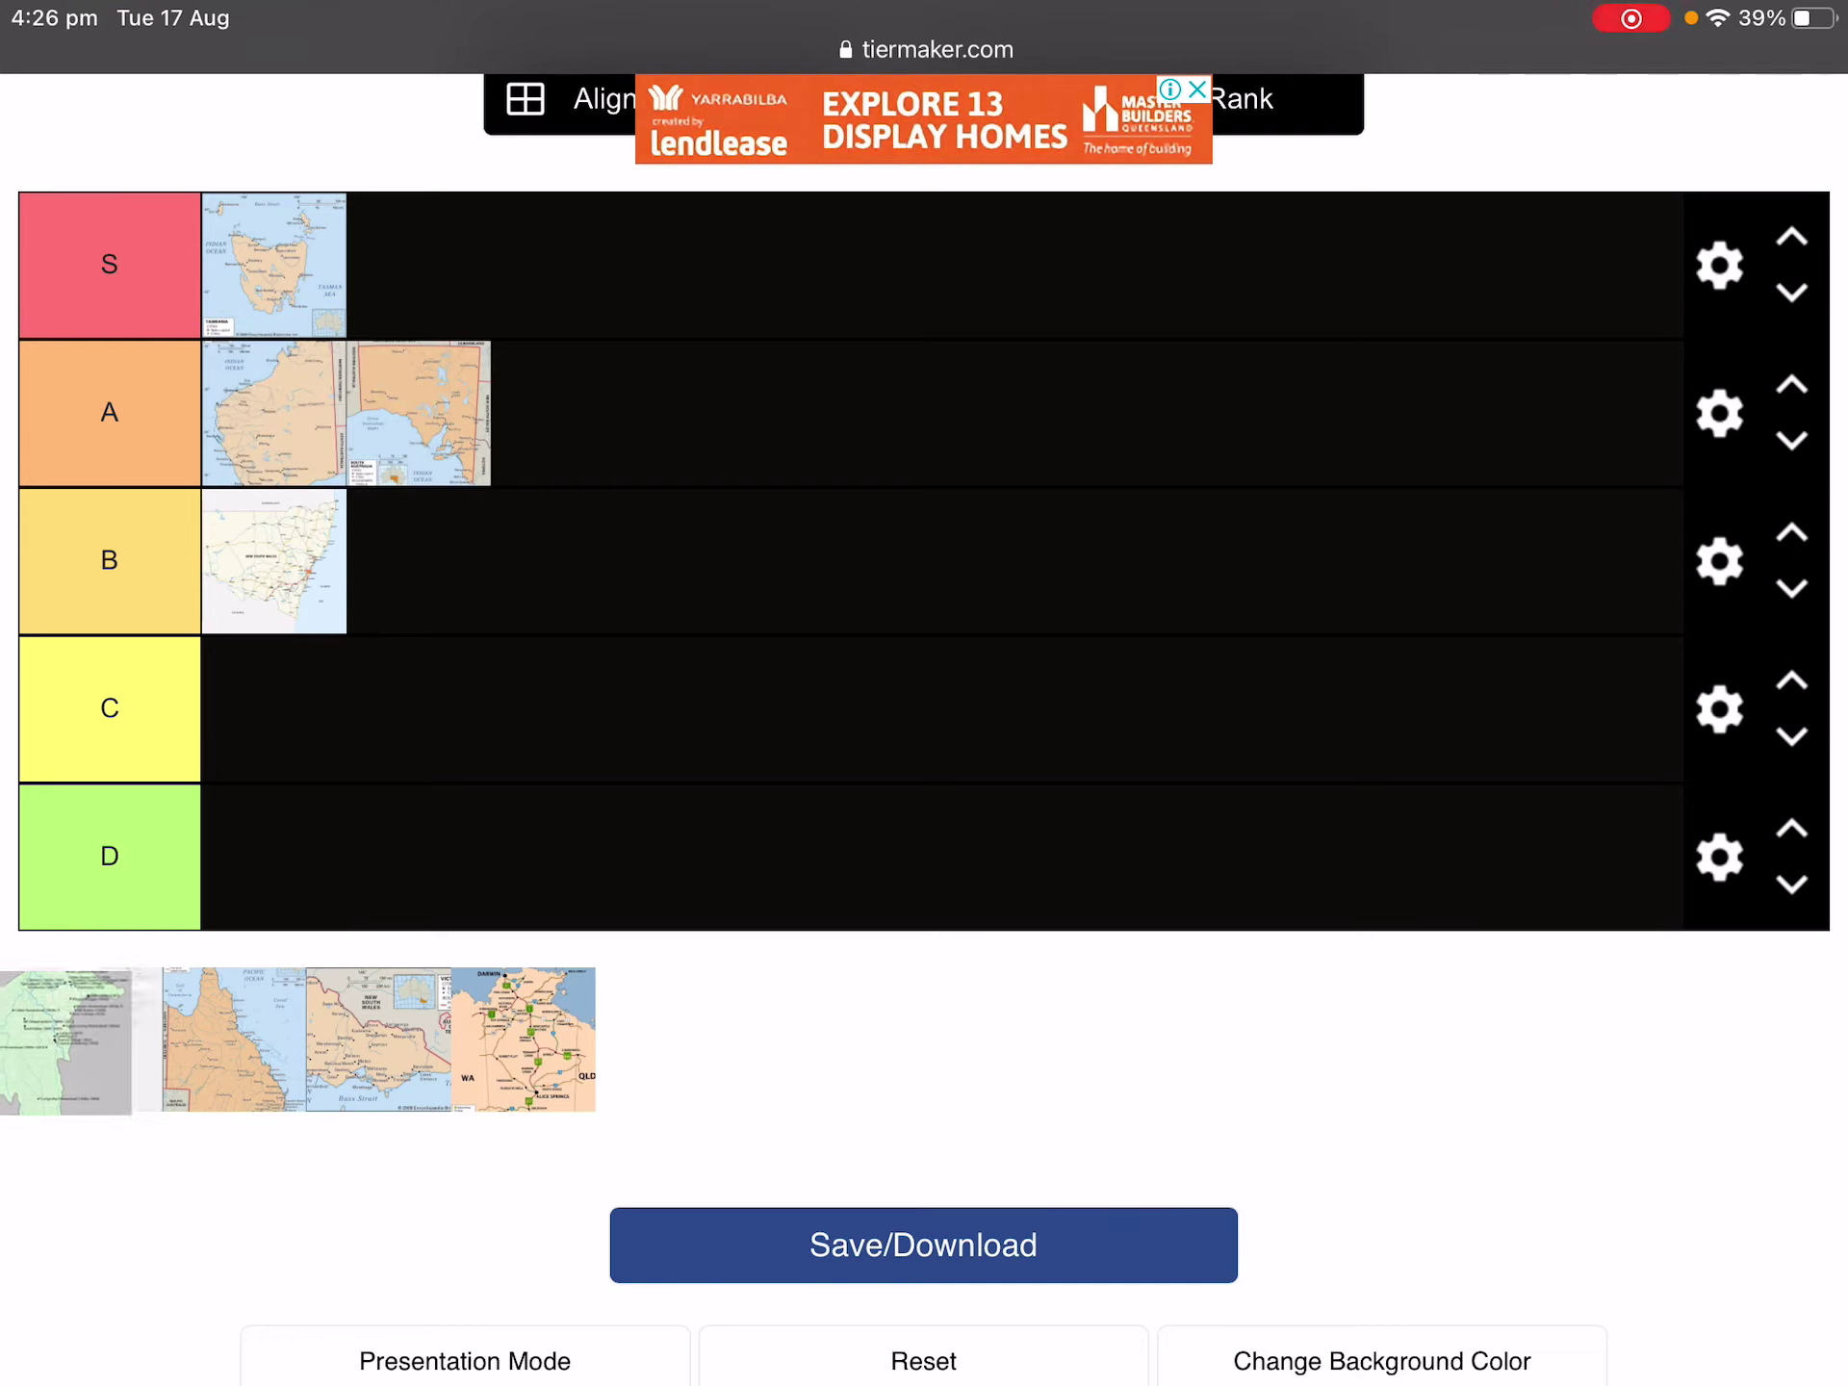
pyautogui.moveTo(89, 1039); pyautogui.dragTo(119, 974)
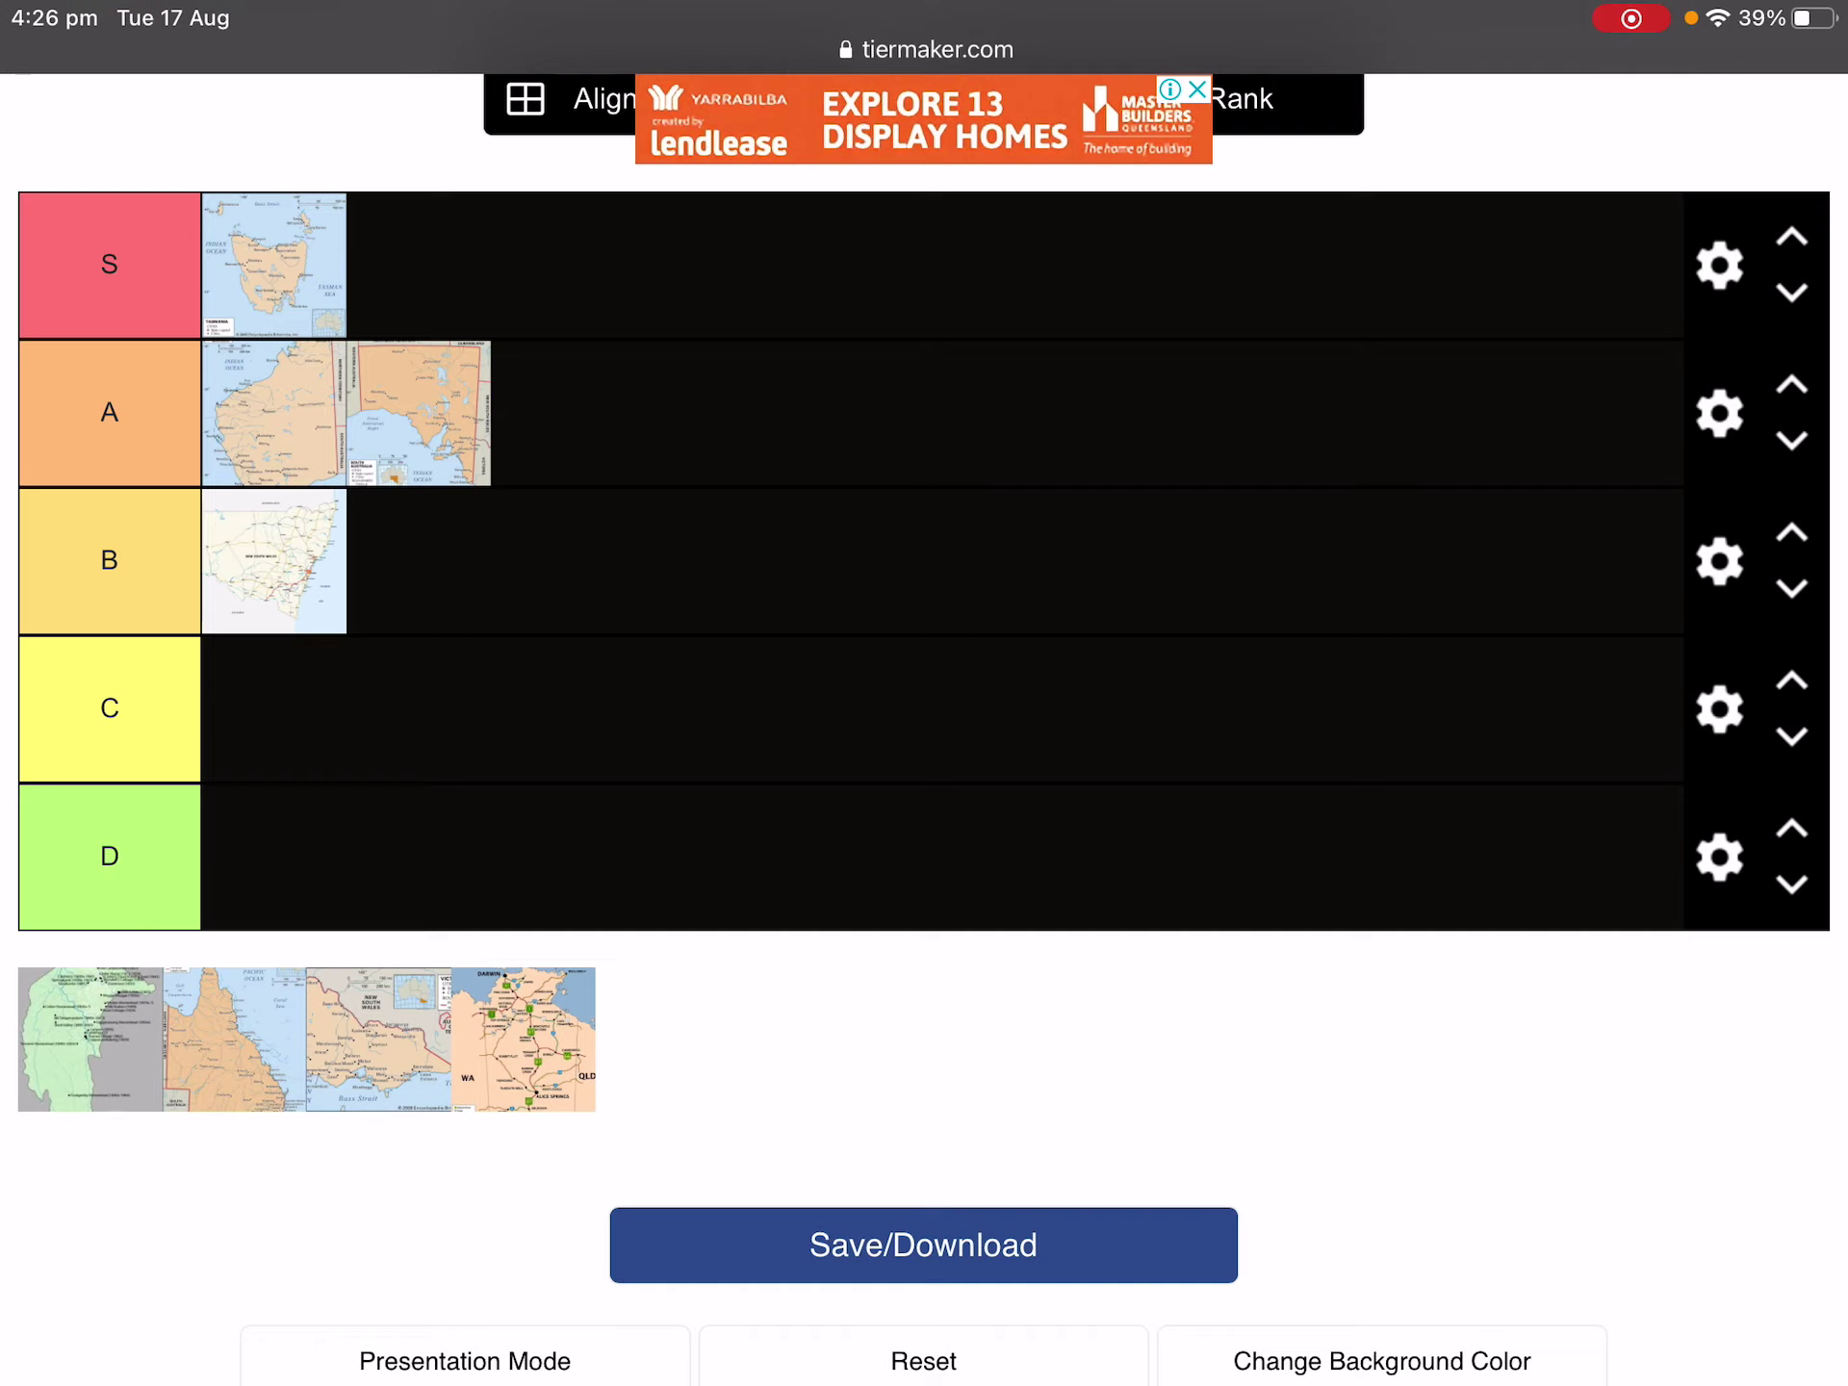
# Rank the last maps: Queensland and Victoria in tier A, the green-shaded map in B, Northern Territory in C.
pyautogui.moveTo(89, 1040); pyautogui.dragTo(111, 866)
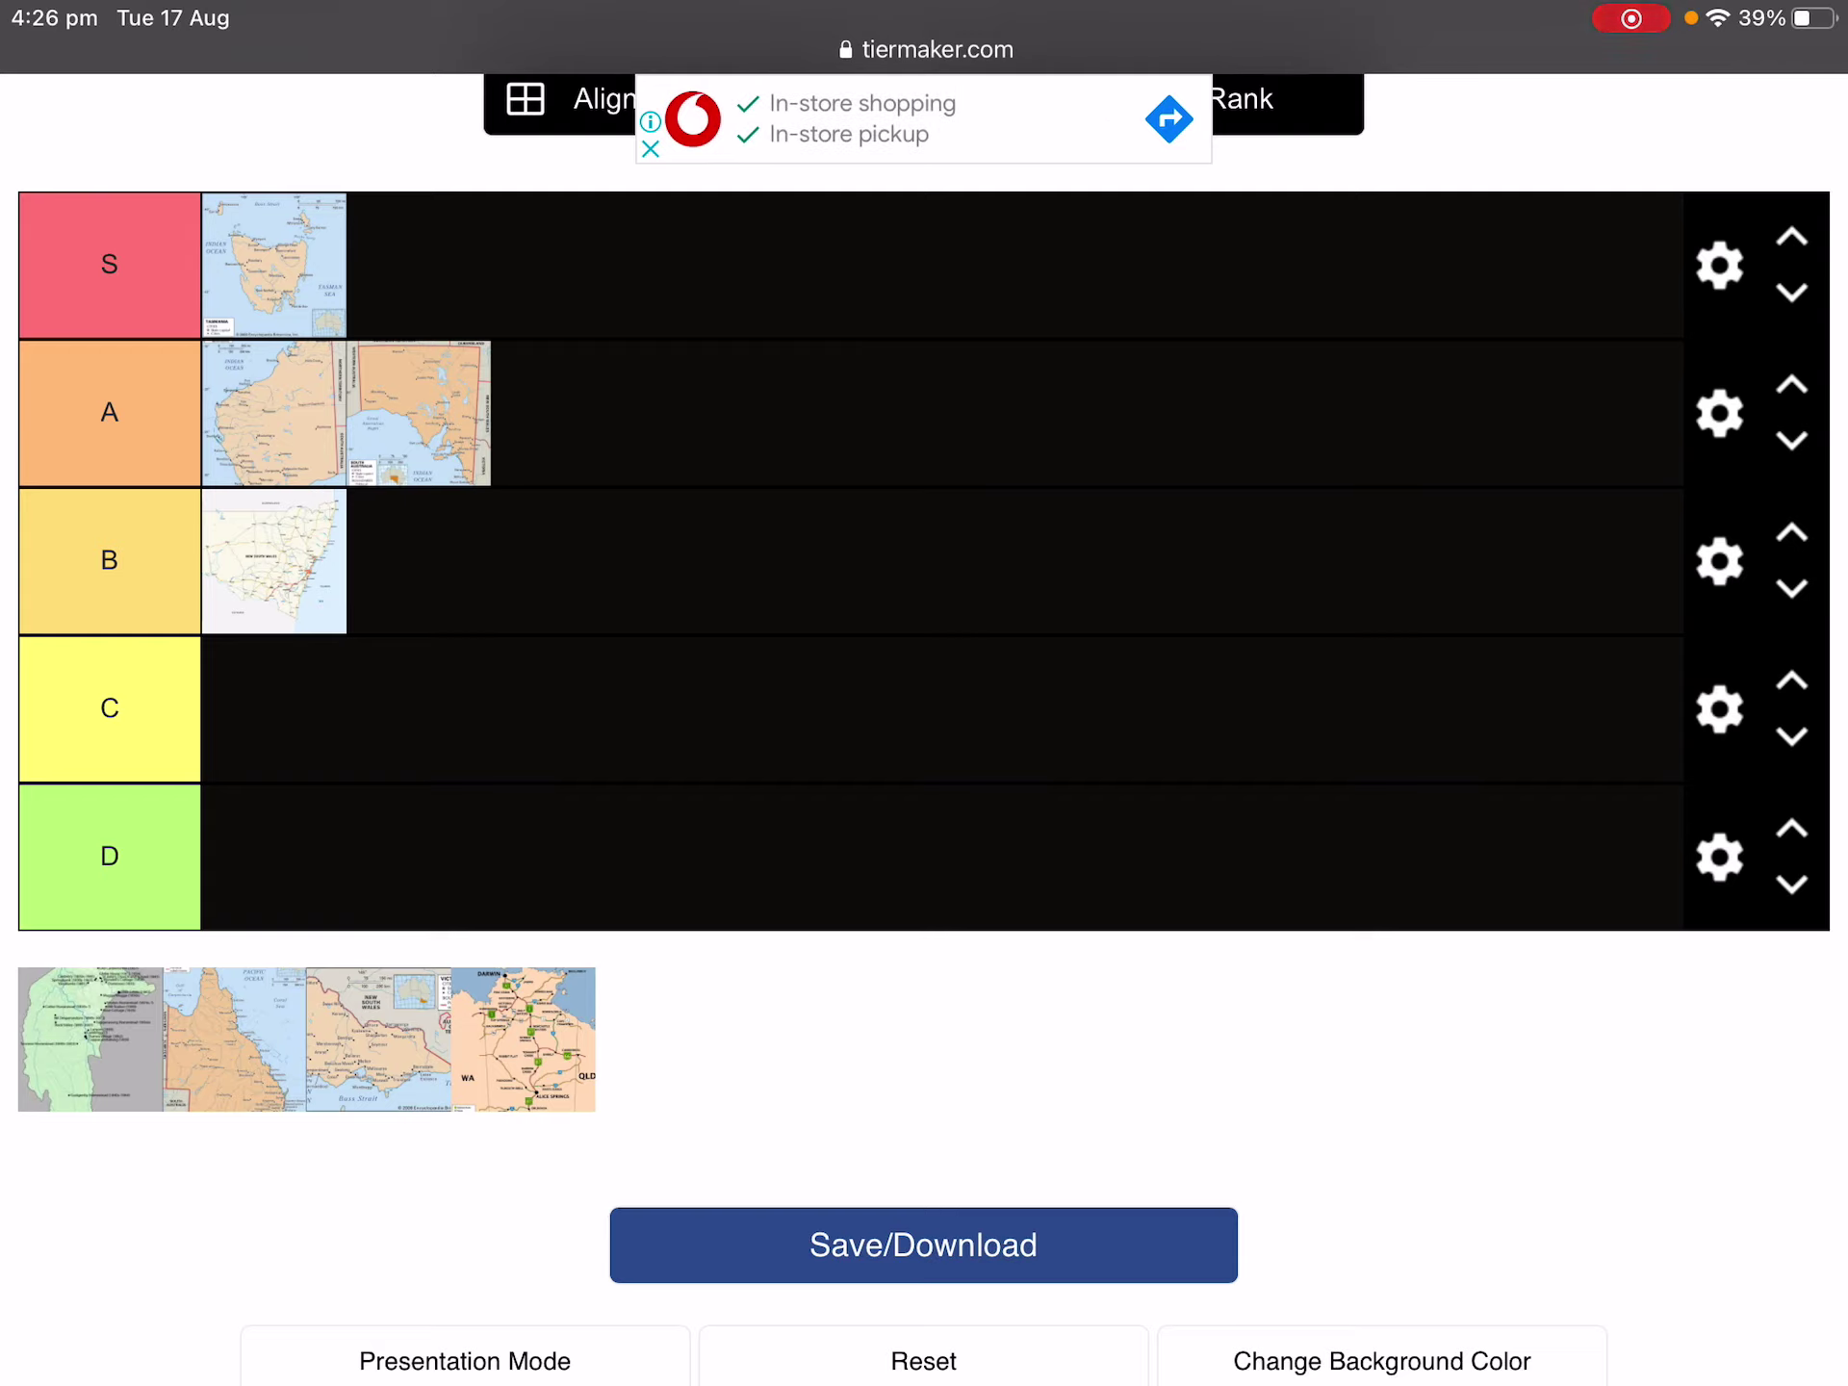
pyautogui.moveTo(235, 1039)
pyautogui.mouseDown()
pyautogui.moveTo(373, 720)
pyautogui.moveTo(575, 424)
pyautogui.mouseUp()
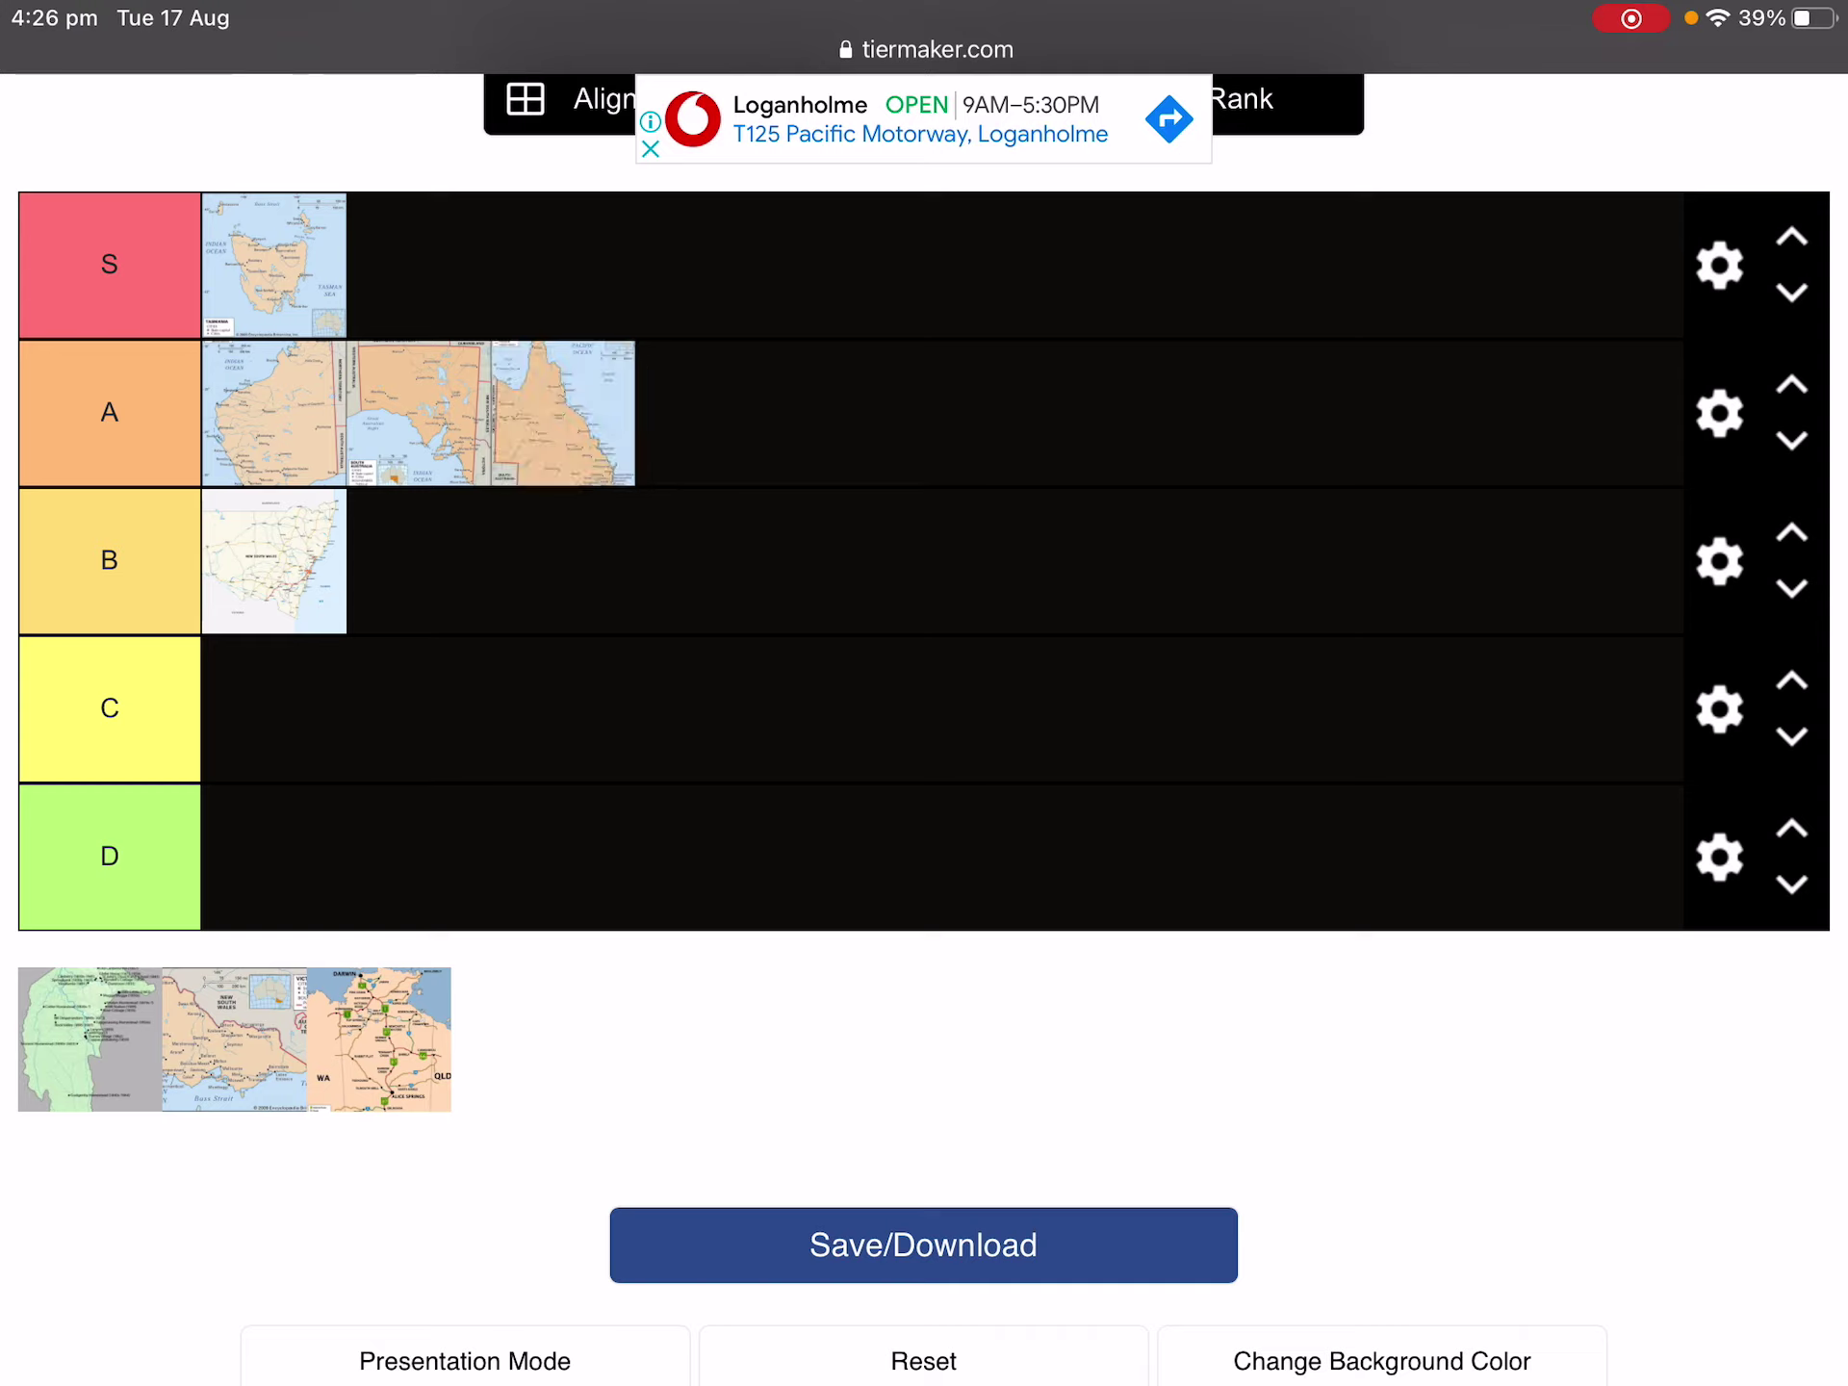
pyautogui.moveTo(89, 1039)
pyautogui.mouseDown()
pyautogui.moveTo(75, 928)
pyautogui.moveTo(455, 499)
pyautogui.moveTo(524, 528)
pyautogui.moveTo(173, 549)
pyautogui.moveTo(425, 561)
pyautogui.moveTo(279, 561)
pyautogui.mouseUp()
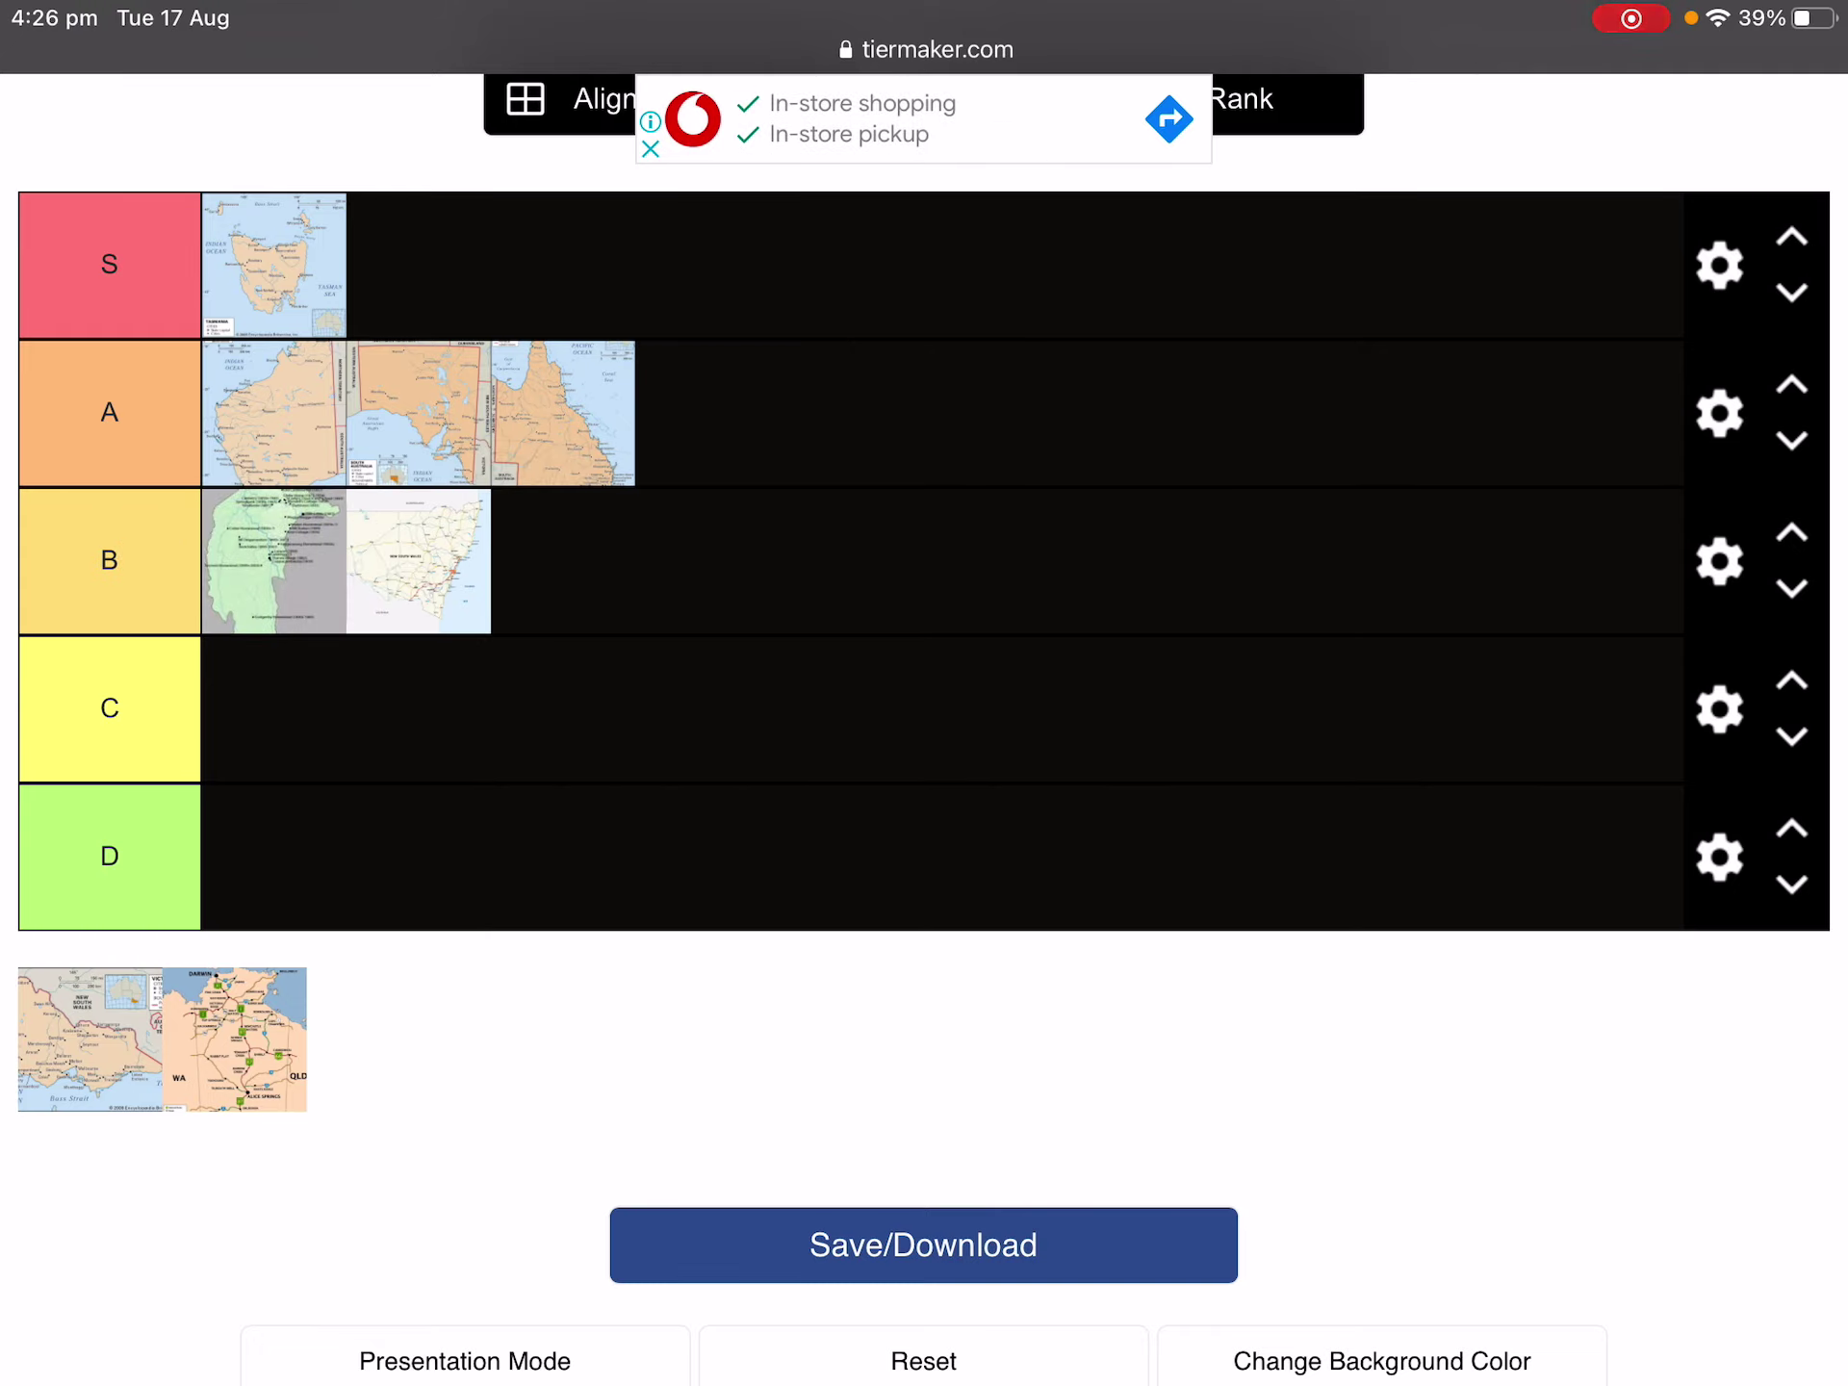
pyautogui.moveTo(89, 1040)
pyautogui.mouseDown()
pyautogui.moveTo(109, 896)
pyautogui.moveTo(226, 599)
pyautogui.moveTo(421, 592)
pyautogui.moveTo(785, 467)
pyautogui.moveTo(767, 412)
pyautogui.moveTo(667, 391)
pyautogui.moveTo(515, 400)
pyautogui.moveTo(548, 409)
pyautogui.mouseUp()
pyautogui.moveTo(89, 1039)
pyautogui.mouseDown()
pyautogui.moveTo(69, 938)
pyautogui.moveTo(265, 712)
pyautogui.mouseUp()
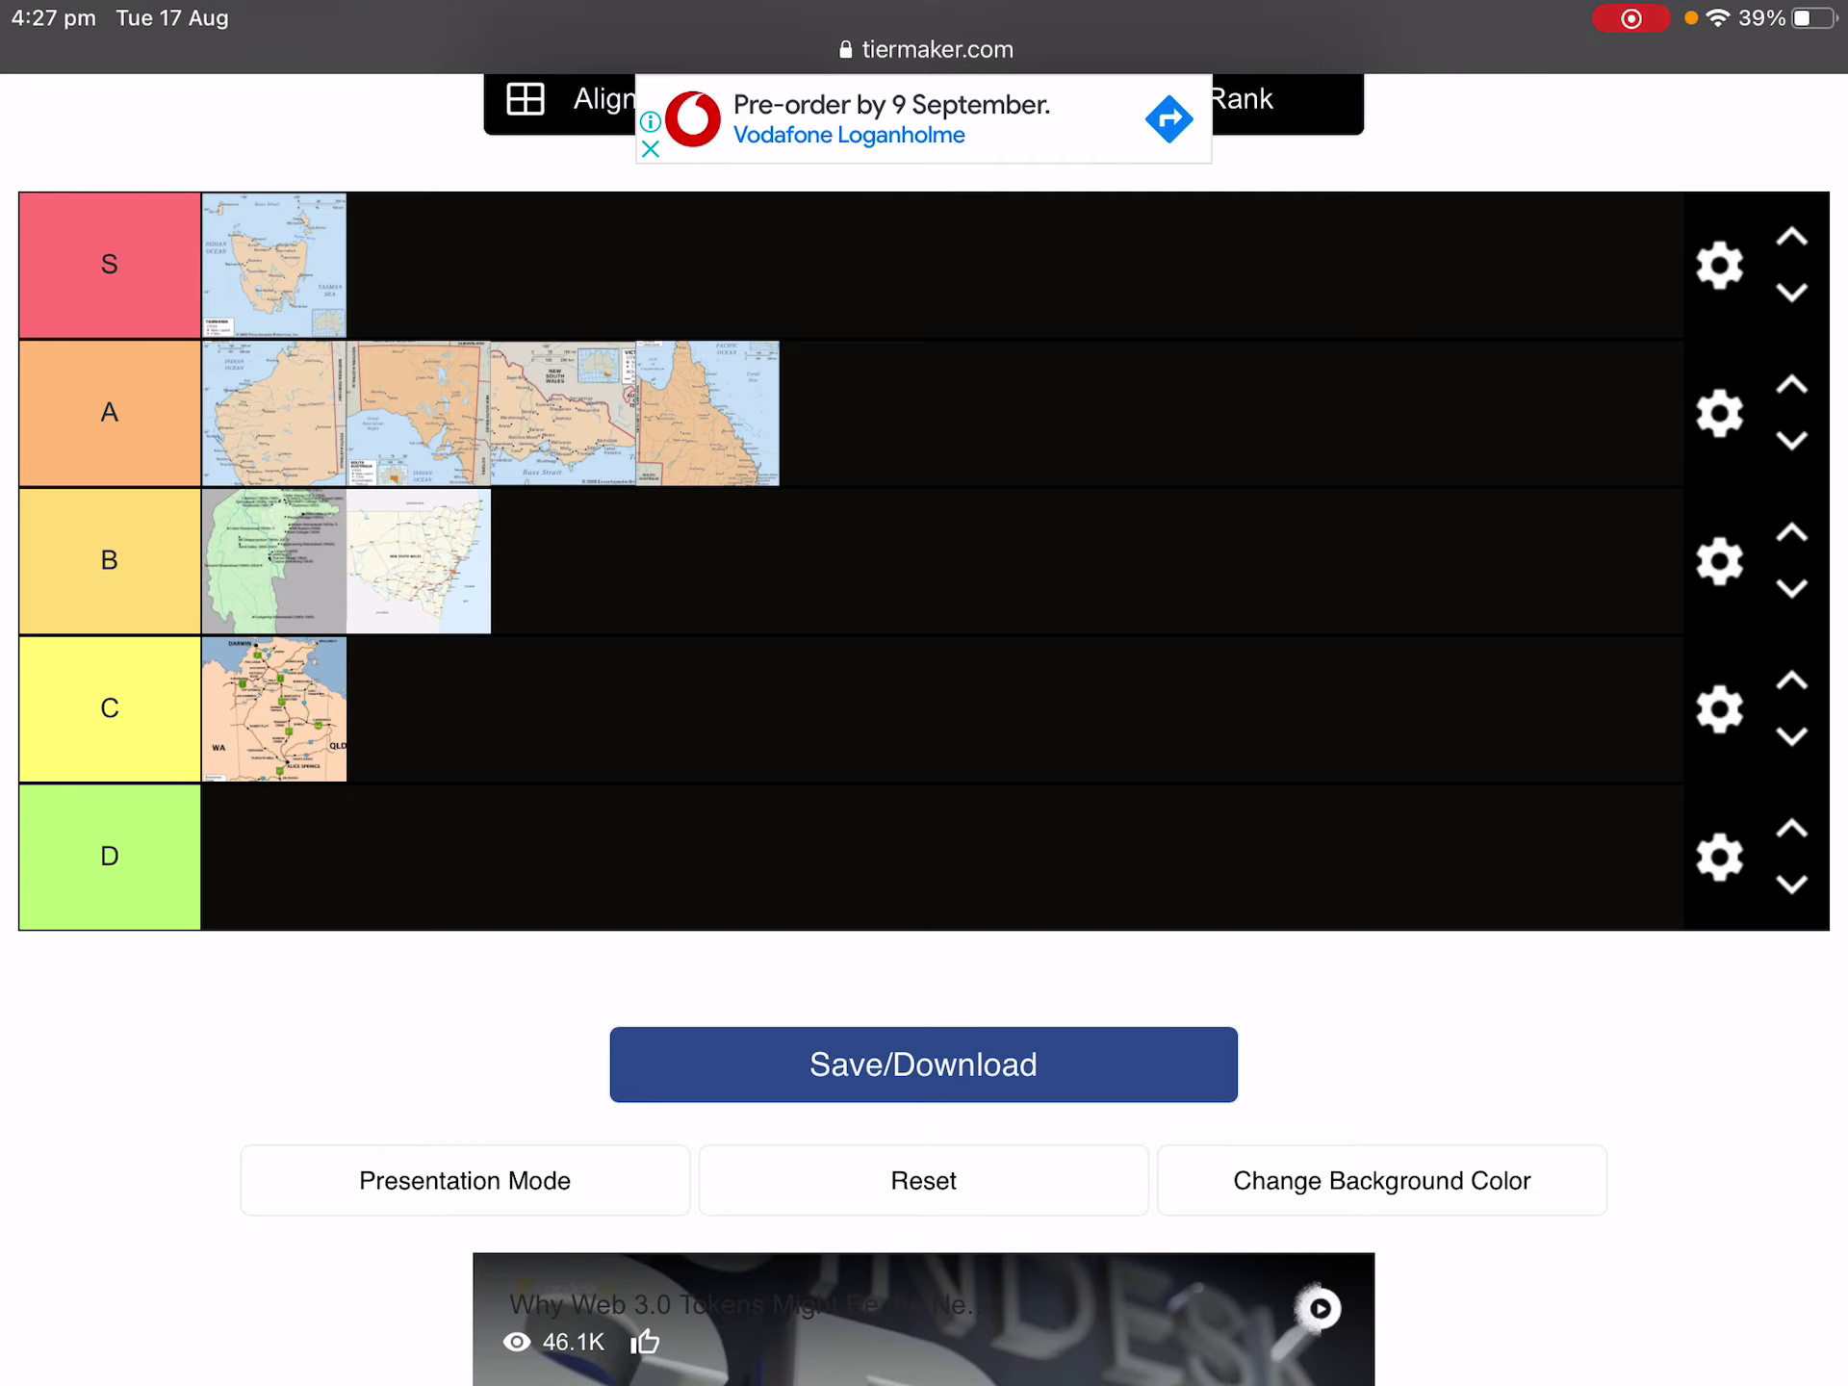
pyautogui.scroll(10, 924, 731)
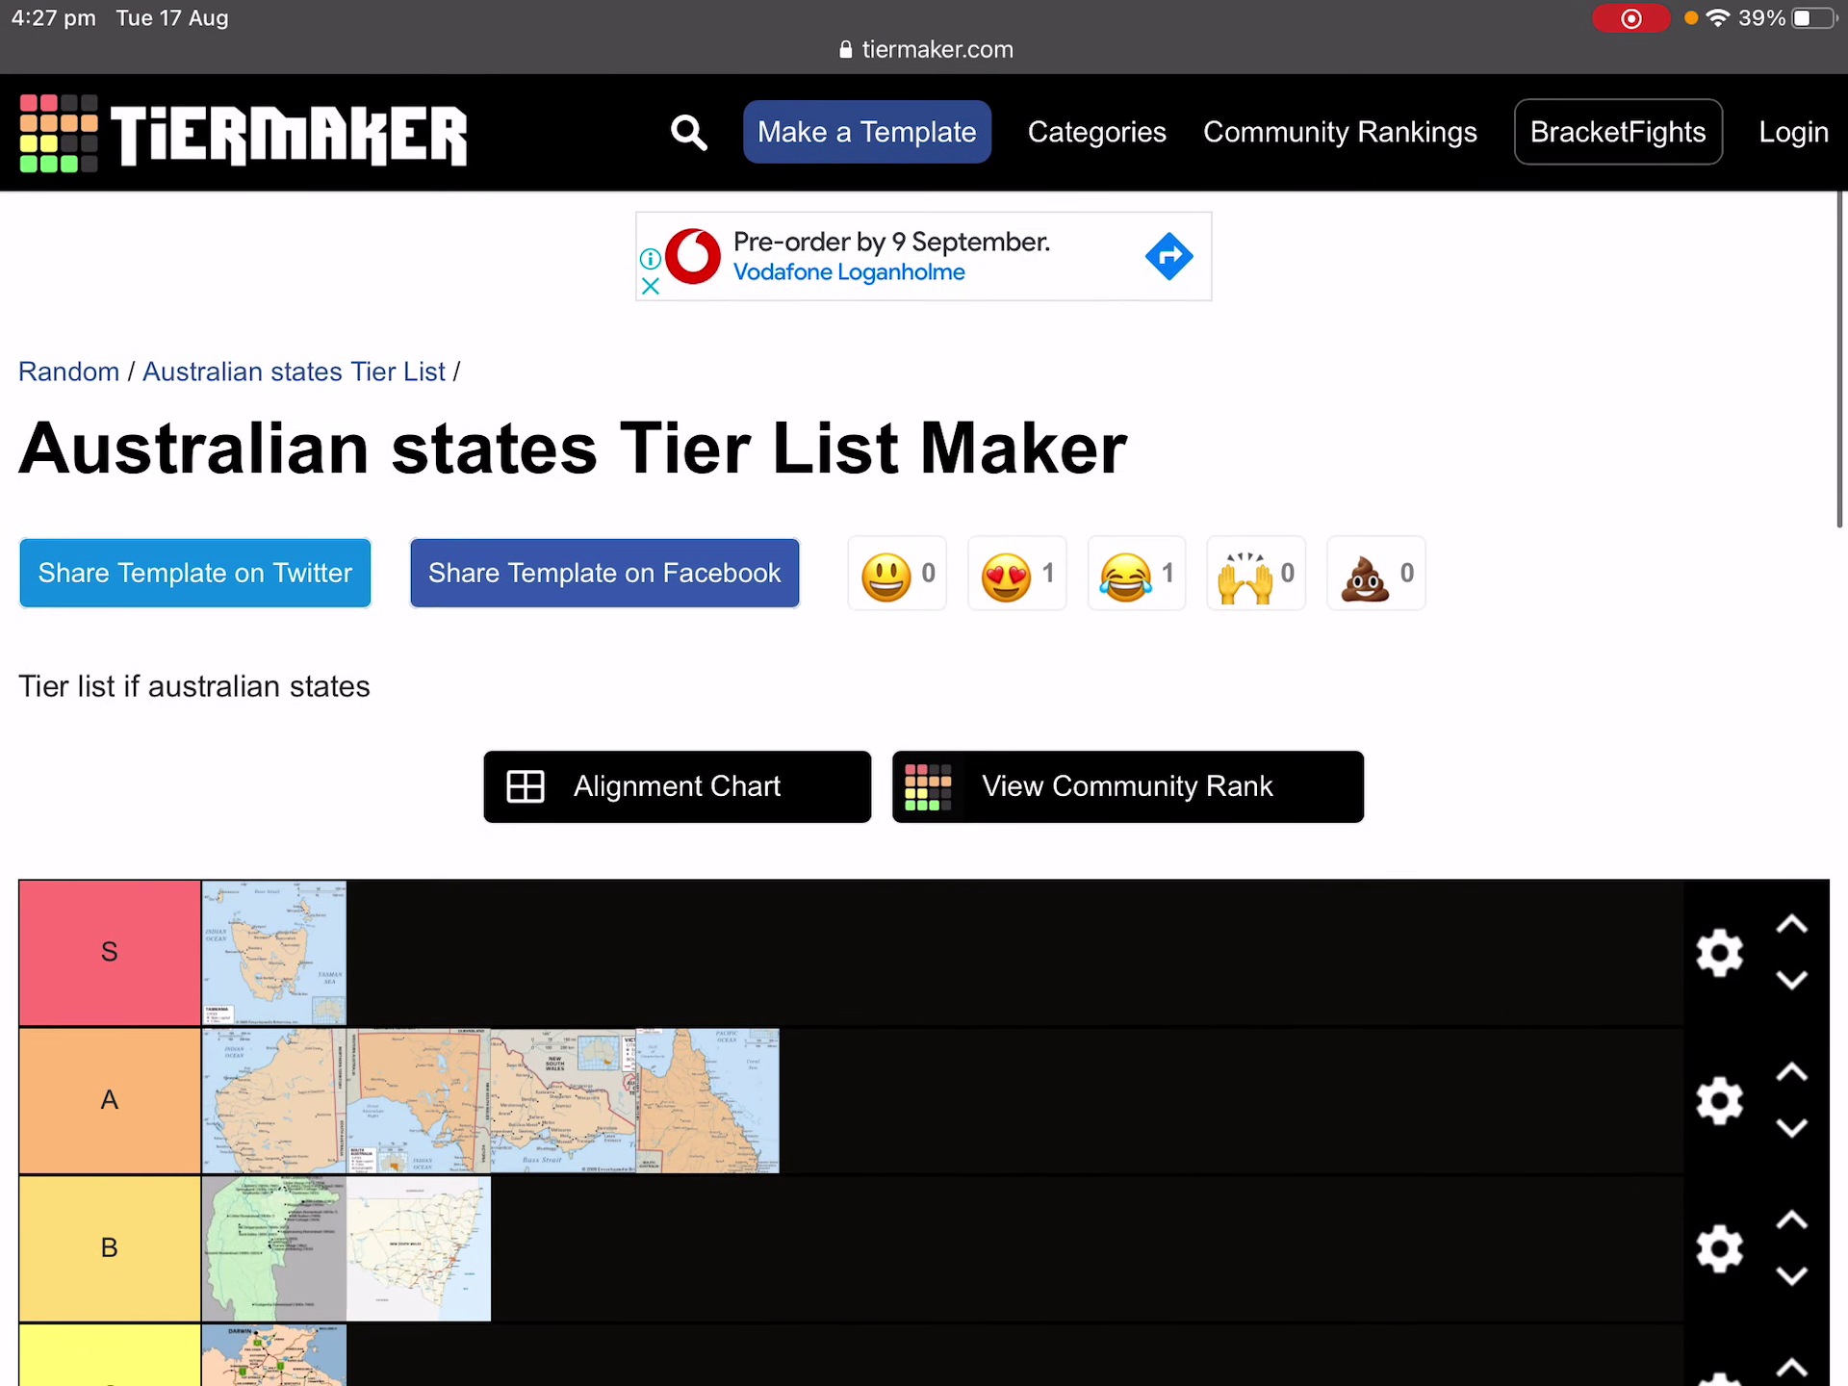